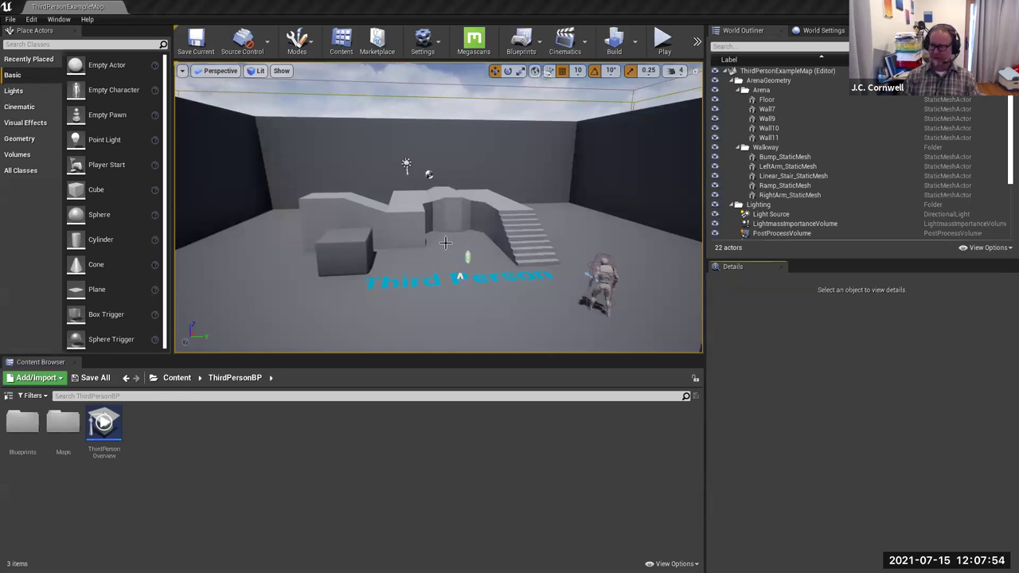
{"action": "left_click_drag", "start_coordinate": [439, 252], "coordinate": [439, 239]}
{"action": "right_click_drag", "start_coordinate": [438, 239], "coordinate": [451, 202]}
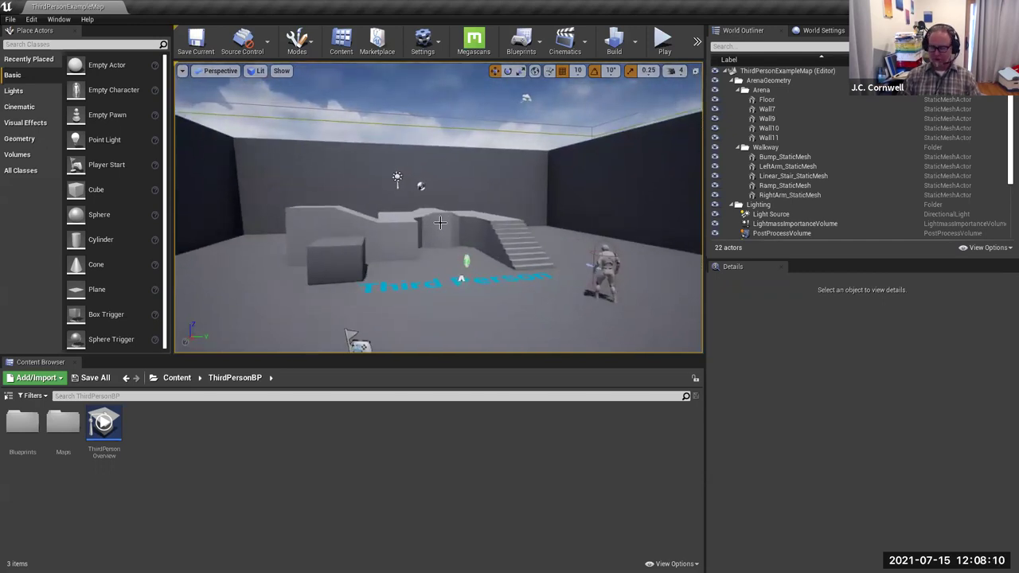
{"action": "mouse_move", "coordinate": [441, 219]}
{"action": "right_mouse_down"}
{"action": "mouse_move", "coordinate": [465, 220]}
{"action": "mouse_move", "coordinate": [428, 213]}
{"action": "right_mouse_up"}
{"action": "middle_click_drag", "start_coordinate": [429, 213], "coordinate": [427, 218]}
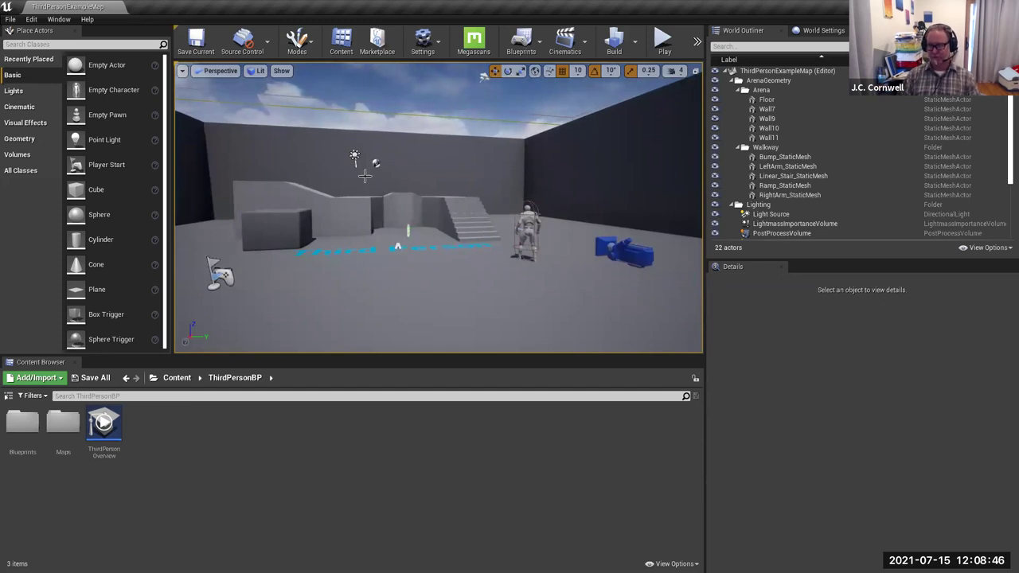
Step: Enable Invert Middle Mouse Pan for the level editor viewports in the Editor Preferences, then close the preferences
{"action": "left_click", "coordinate": [31, 19]}
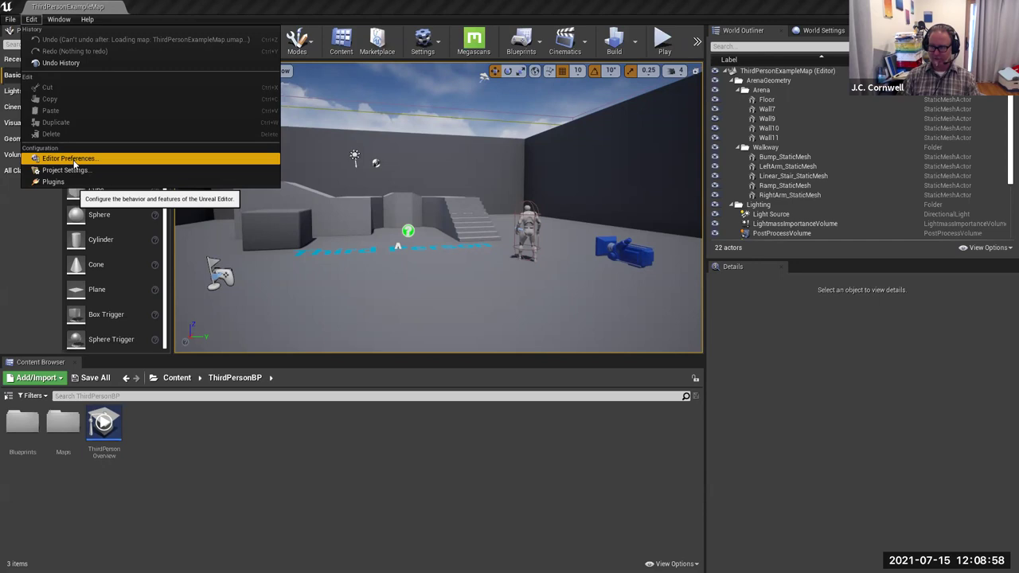
{"action": "key", "text": "Escape"}
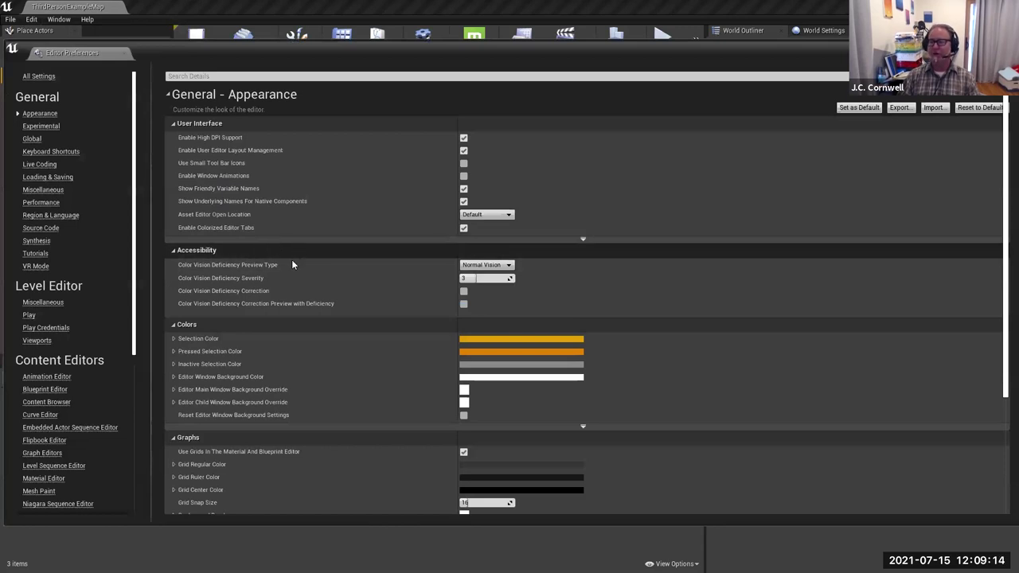
{"action": "left_click", "coordinate": [230, 77]}
{"action": "type", "text": "middle"}
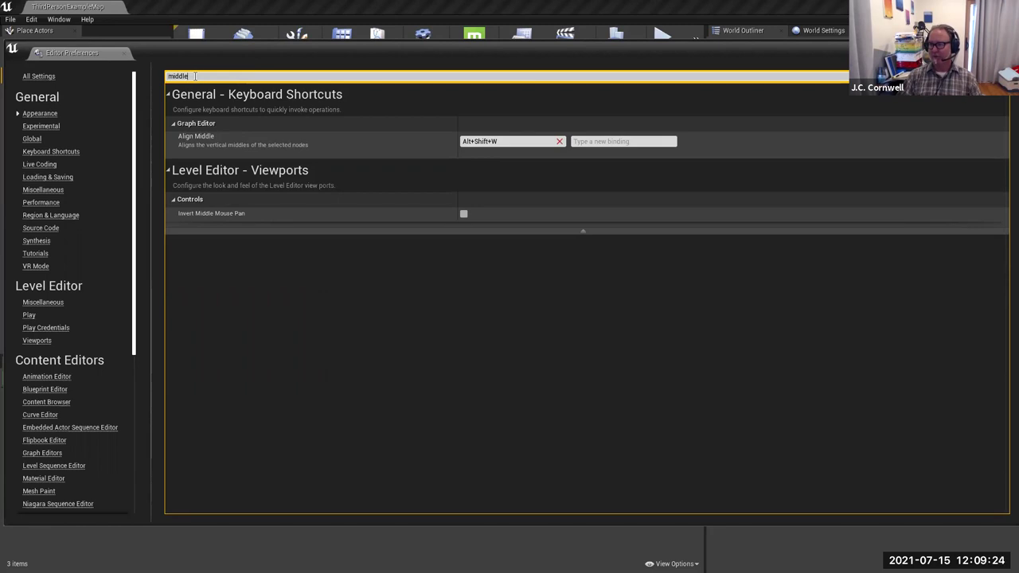
{"action": "mouse_move", "coordinate": [183, 216]}
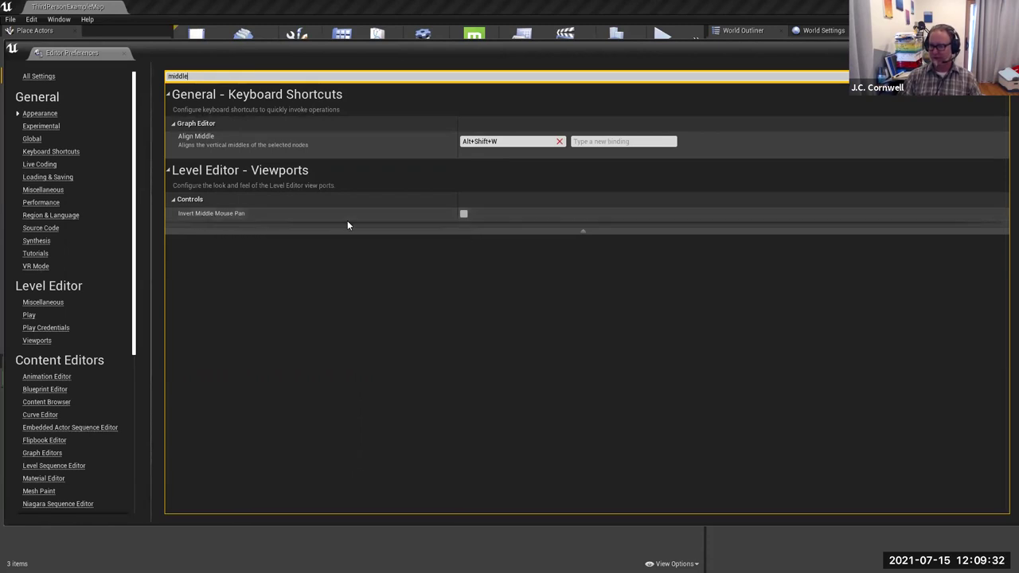
{"action": "left_click", "coordinate": [463, 214]}
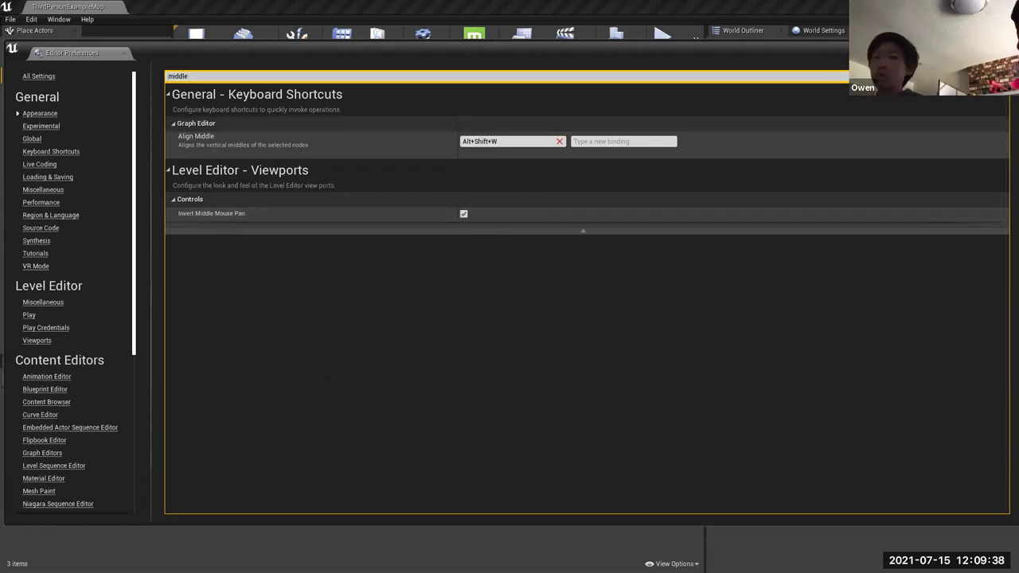
{"action": "left_click", "coordinate": [127, 52]}
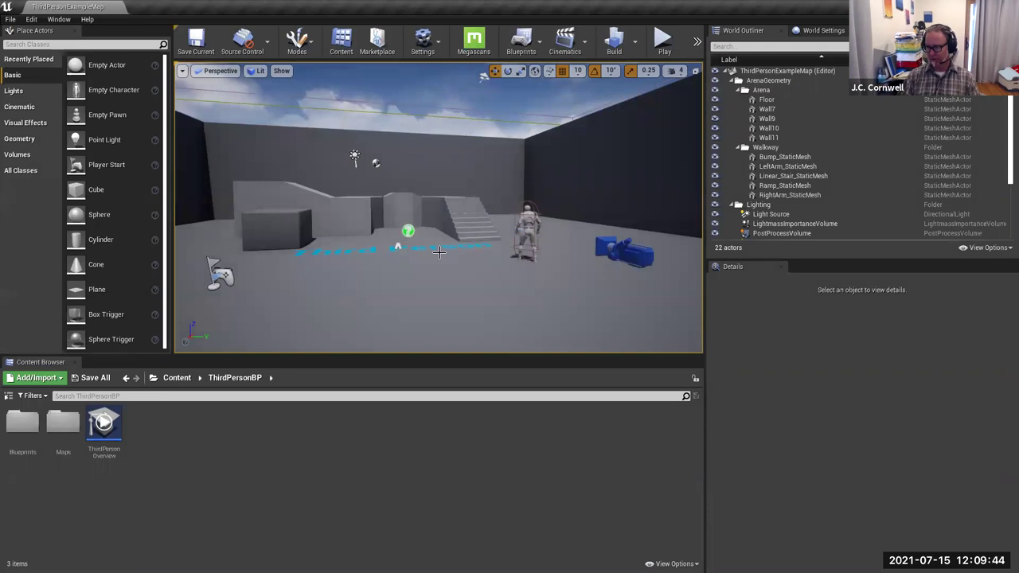
Step: Select the cube beside the walkway and move it to about Y -400 and Z 212
{"action": "mouse_move", "coordinate": [483, 75]}
{"action": "right_mouse_down"}
{"action": "mouse_move", "coordinate": [494, 72]}
{"action": "mouse_move", "coordinate": [478, 74]}
{"action": "right_mouse_up"}
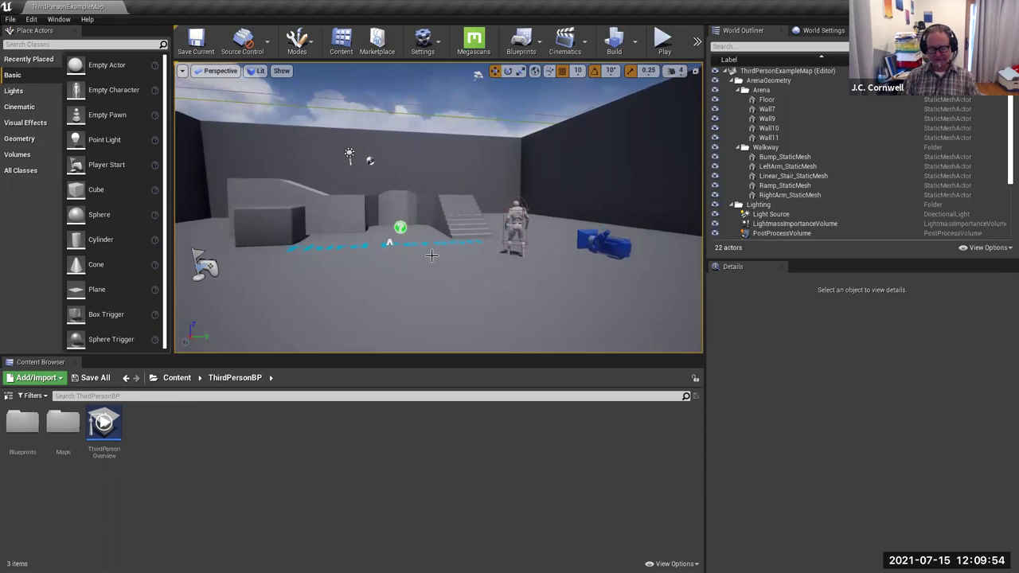
{"action": "right_click_drag", "start_coordinate": [477, 74], "coordinate": [480, 70]}
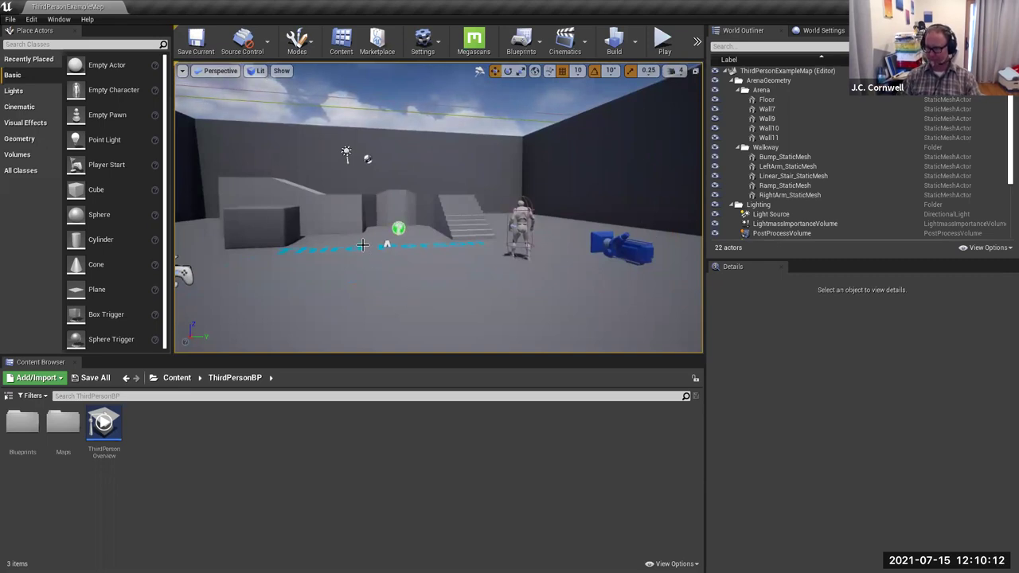
{"action": "right_click_drag", "start_coordinate": [183, 275], "coordinate": [177, 342]}
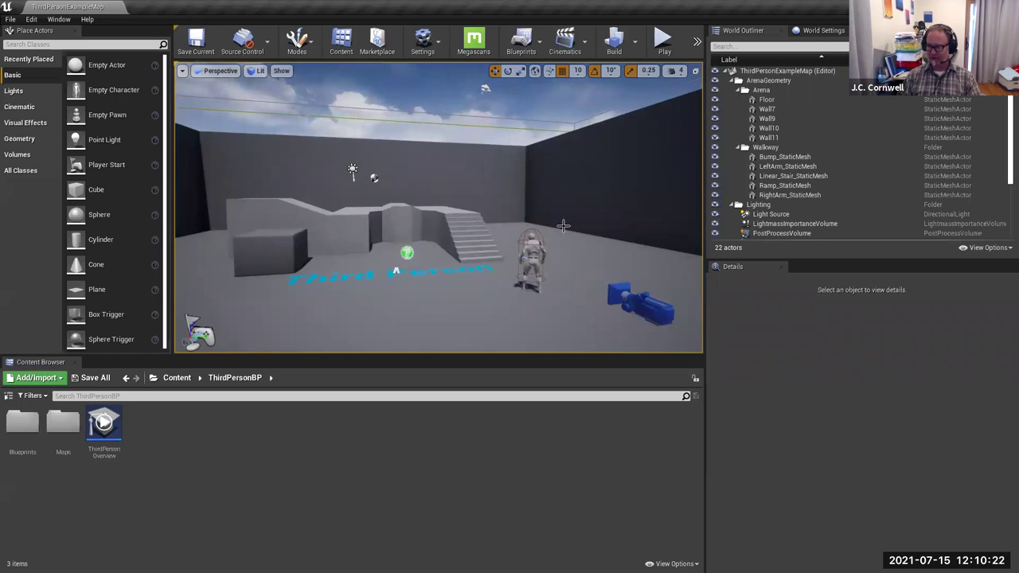
{"action": "left_click", "coordinate": [278, 243]}
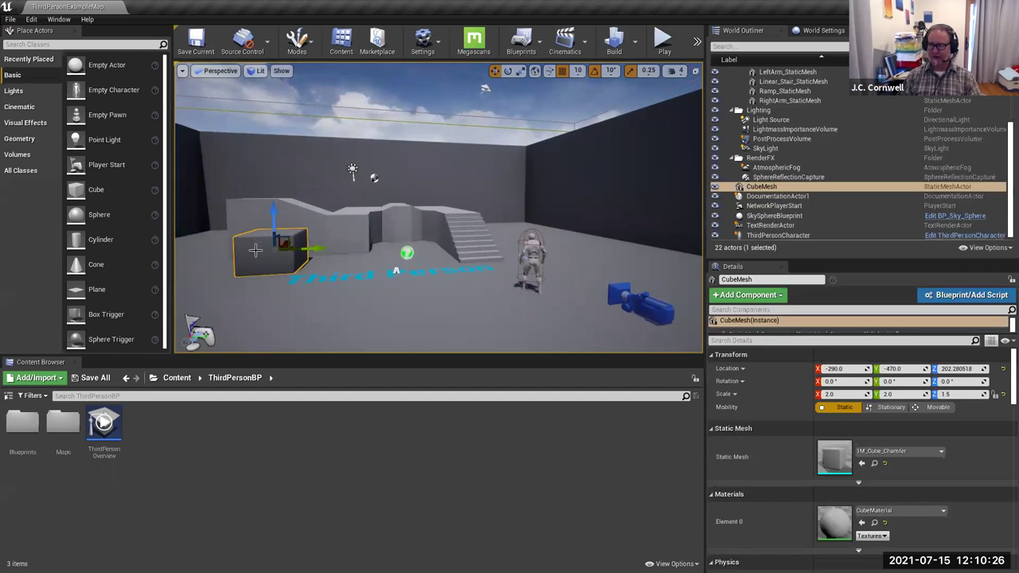
{"action": "left_click", "coordinate": [259, 222]}
{"action": "left_click", "coordinate": [277, 267]}
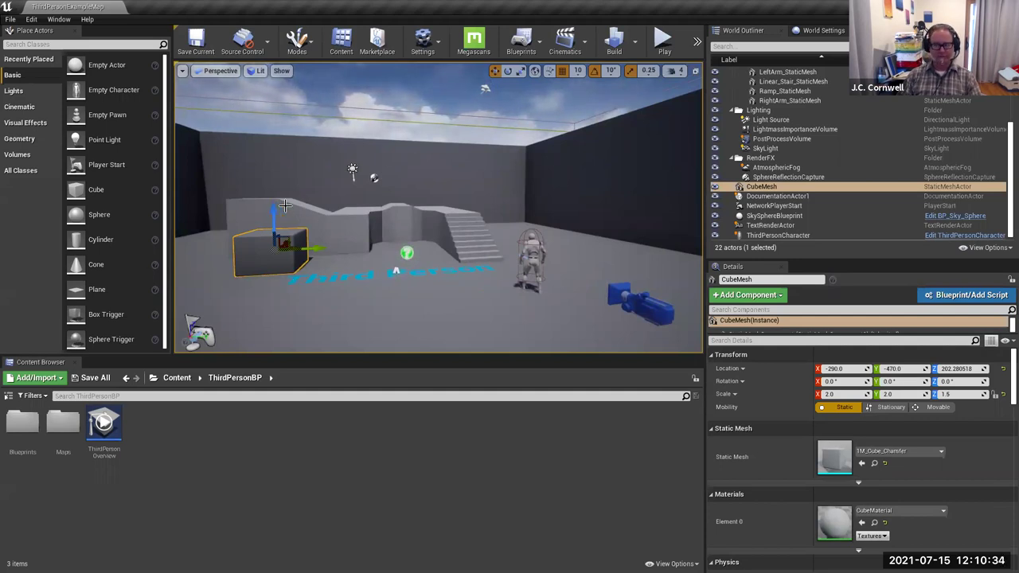
{"action": "left_click_drag", "start_coordinate": [284, 223], "coordinate": [330, 249]}
{"action": "left_click_drag", "start_coordinate": [288, 212], "coordinate": [314, 231]}
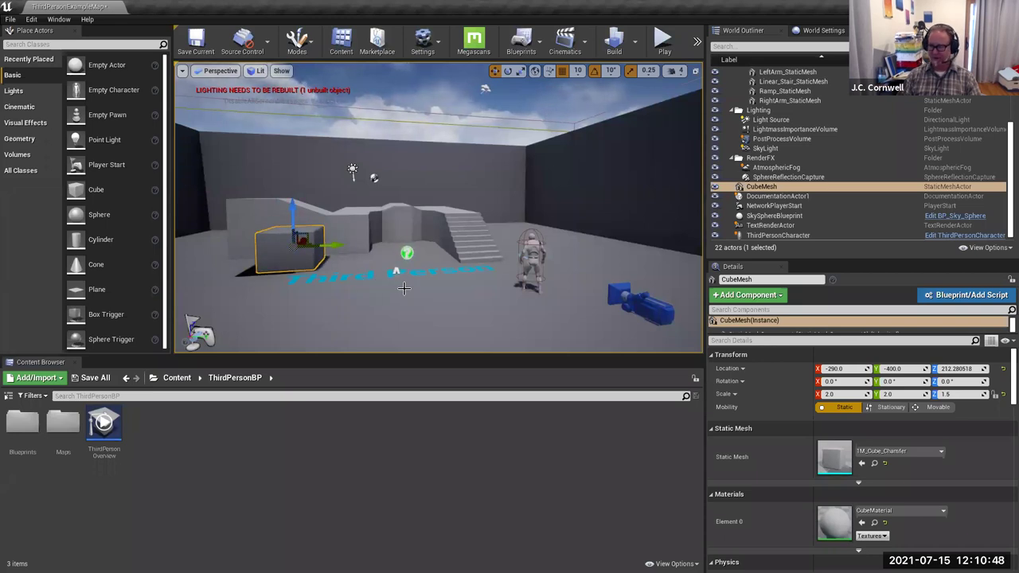
Step: Move the cube out from the walkway and up, to about X -490, Y -480, Z 262
{"action": "right_click_drag", "start_coordinate": [396, 272], "coordinate": [424, 264]}
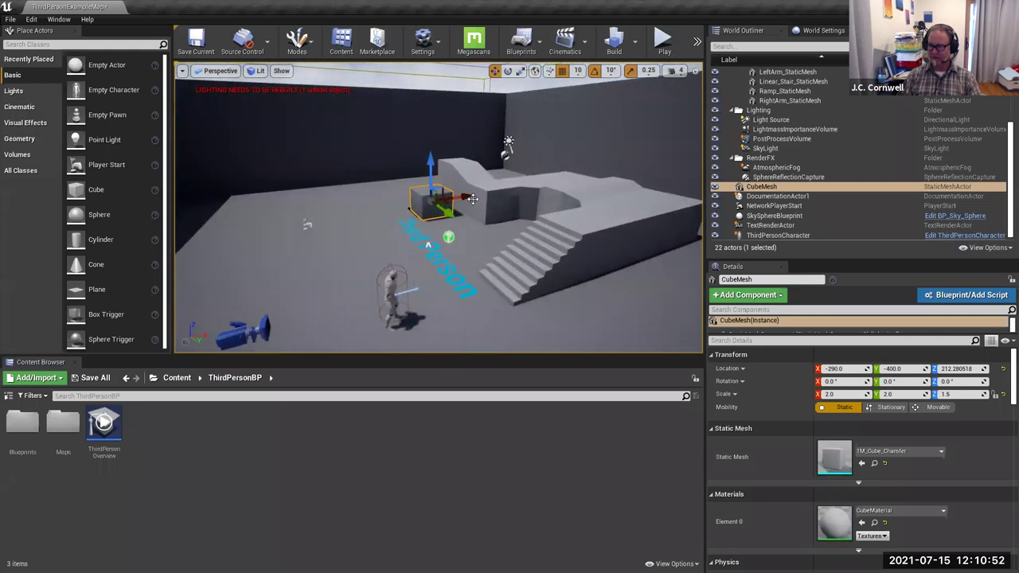
{"action": "left_click_drag", "start_coordinate": [465, 196], "coordinate": [402, 186]}
{"action": "left_click_drag", "start_coordinate": [408, 231], "coordinate": [423, 207]}
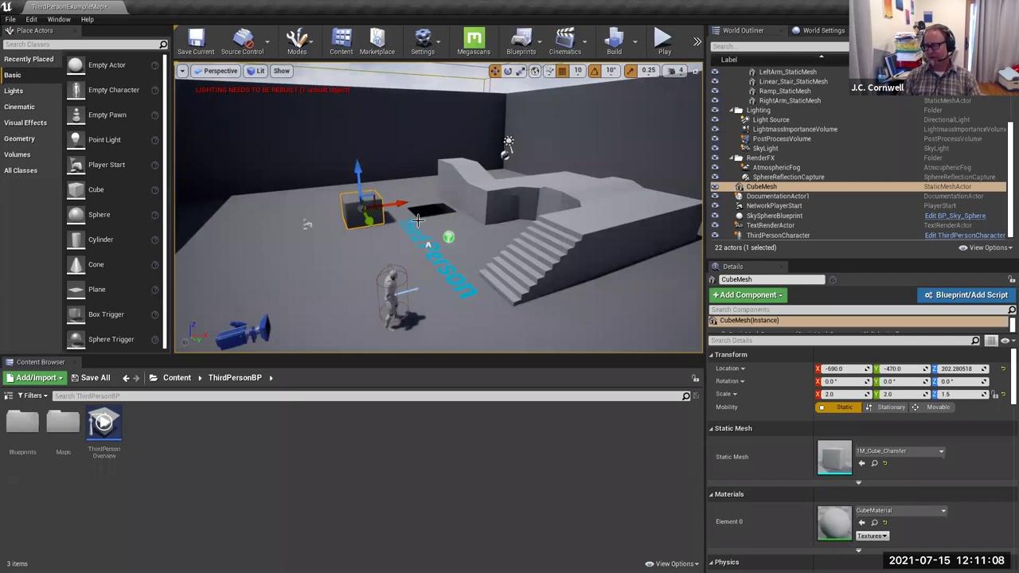
{"action": "mouse_move", "coordinate": [415, 224]}
{"action": "left_mouse_down"}
{"action": "mouse_move", "coordinate": [418, 210]}
{"action": "mouse_move", "coordinate": [404, 213]}
{"action": "left_mouse_up"}
{"action": "right_click_drag", "start_coordinate": [333, 241], "coordinate": [339, 239]}
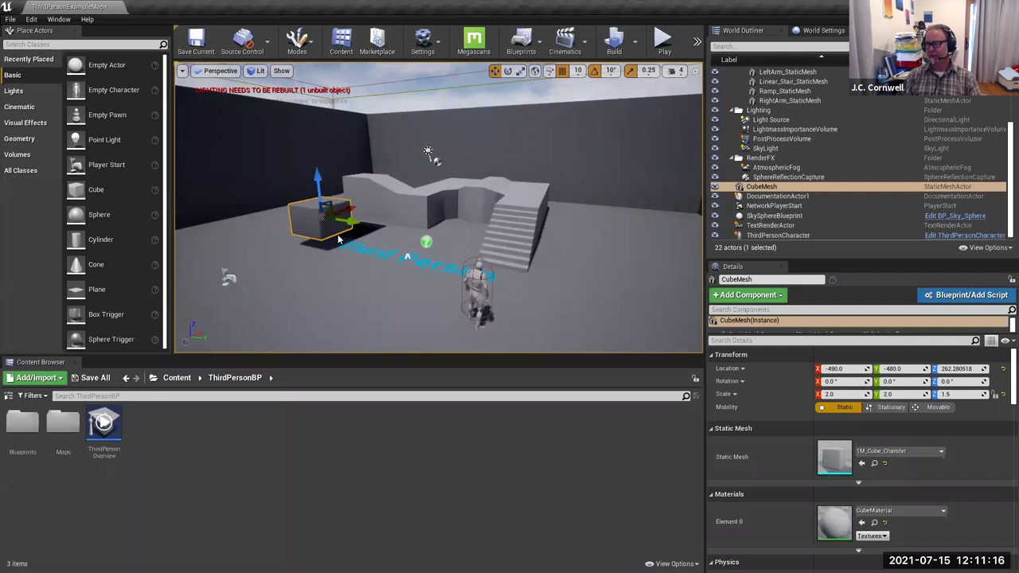
Step: Rotate the cube around several axes, to about X -0.3°, Y 13.3°, Z -18°
{"action": "left_click", "coordinate": [510, 72]}
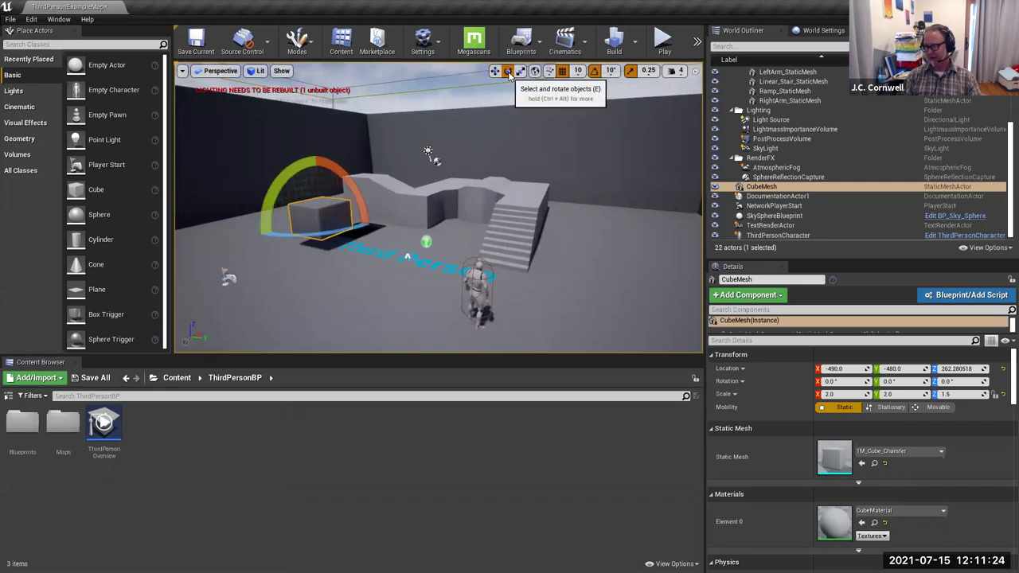
{"action": "left_click_drag", "start_coordinate": [354, 176], "coordinate": [350, 250]}
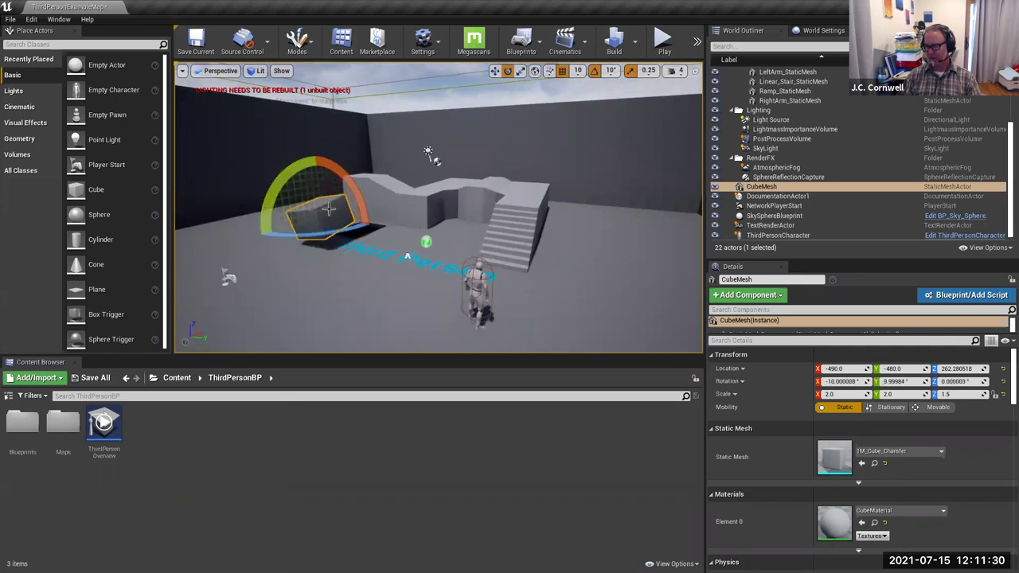
{"action": "right_click_drag", "start_coordinate": [359, 262], "coordinate": [356, 249]}
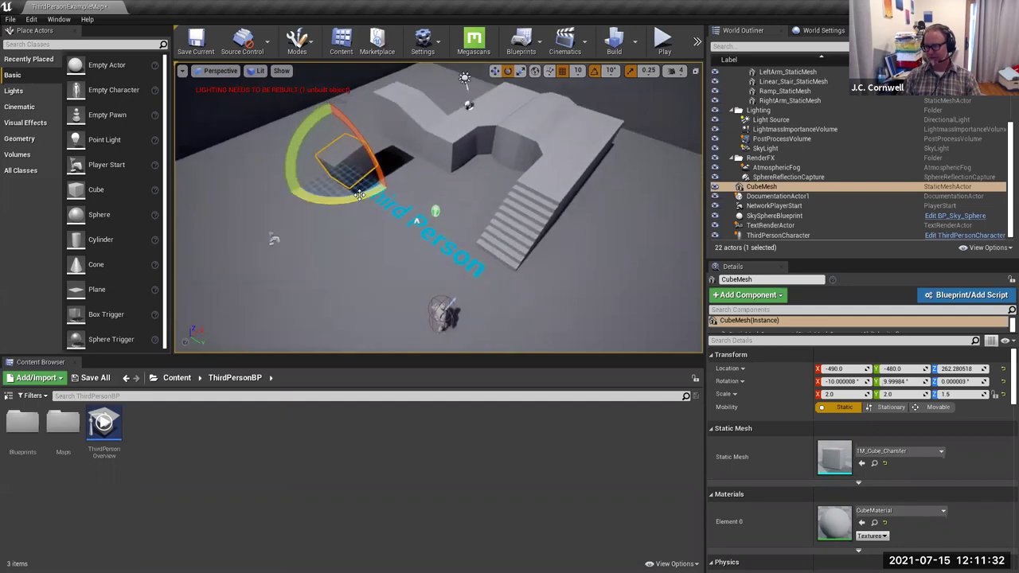
{"action": "left_click_drag", "start_coordinate": [350, 199], "coordinate": [378, 191]}
{"action": "left_click_drag", "start_coordinate": [394, 137], "coordinate": [358, 179]}
{"action": "left_click_drag", "start_coordinate": [326, 100], "coordinate": [372, 218]}
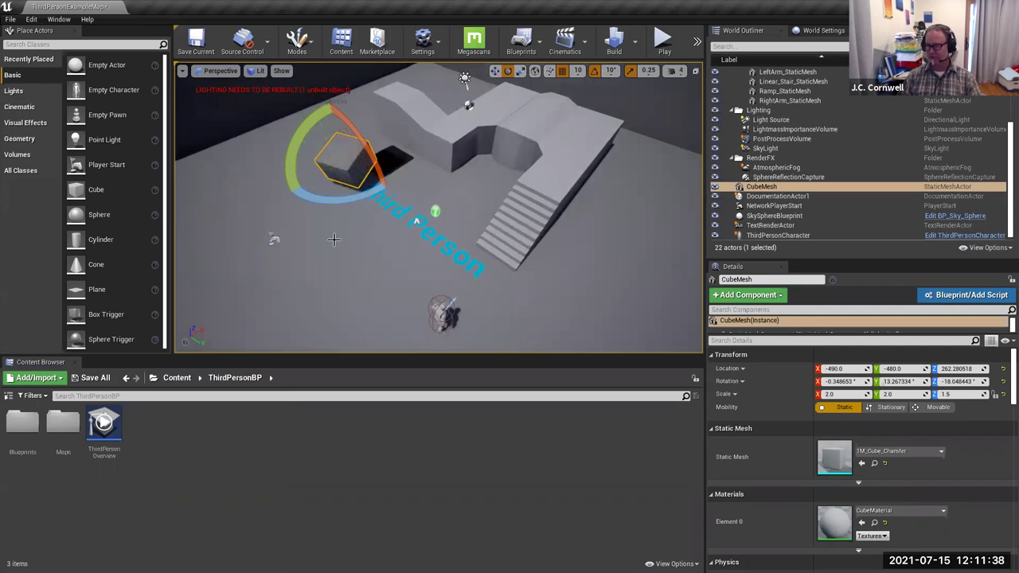
Step: Undo the cube's rotations and its last move along the Y axis
{"action": "key", "text": "ctrl+z"}
{"action": "key", "text": "ctrl+z"}
{"action": "key", "text": "ctrl+z"}
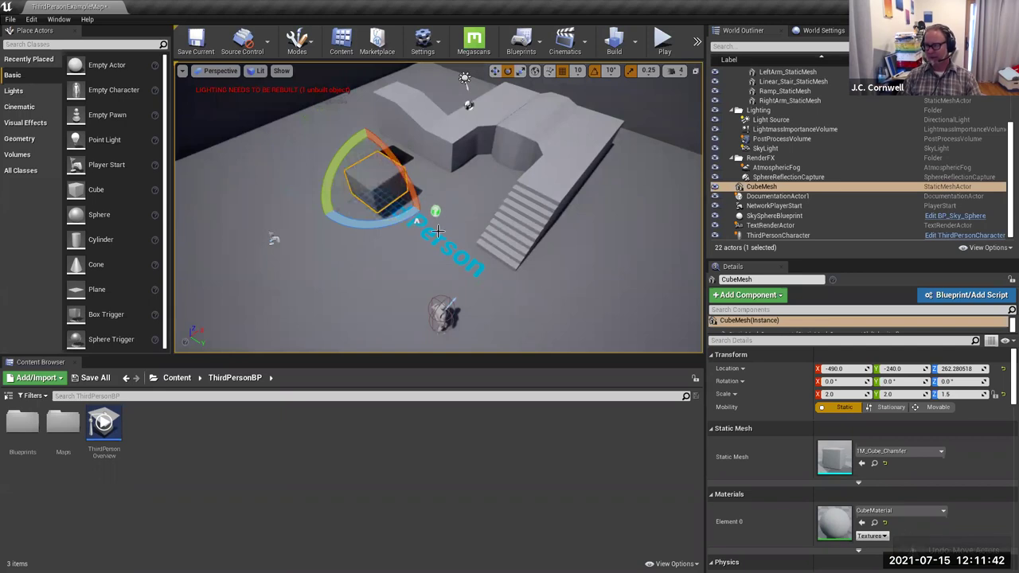
Step: Scale the cube up to 2.5 in X, 3.0 in Y and 2.75 in Z
{"action": "right_click_drag", "start_coordinate": [430, 240], "coordinate": [430, 199]}
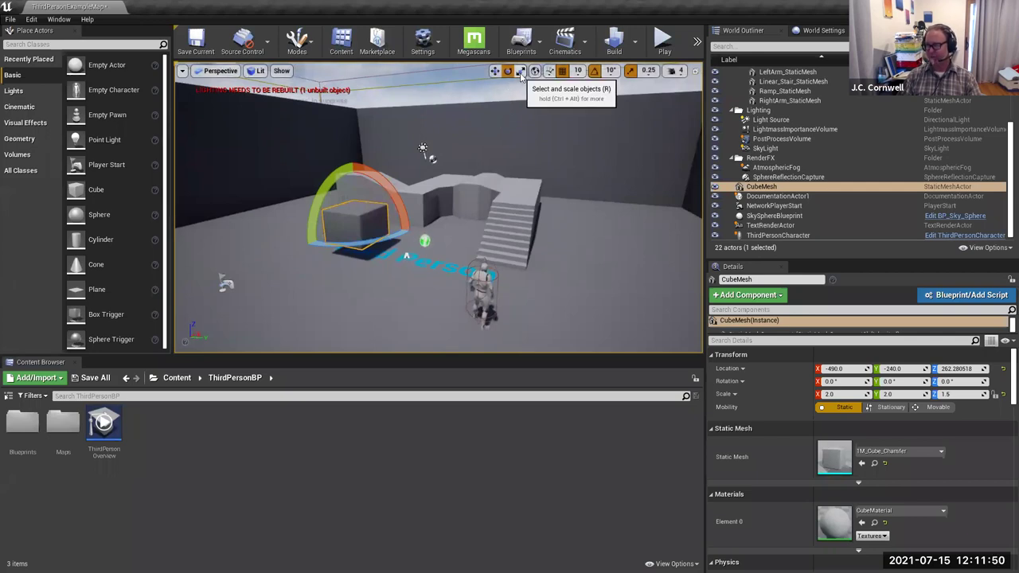
{"action": "left_click", "coordinate": [522, 74]}
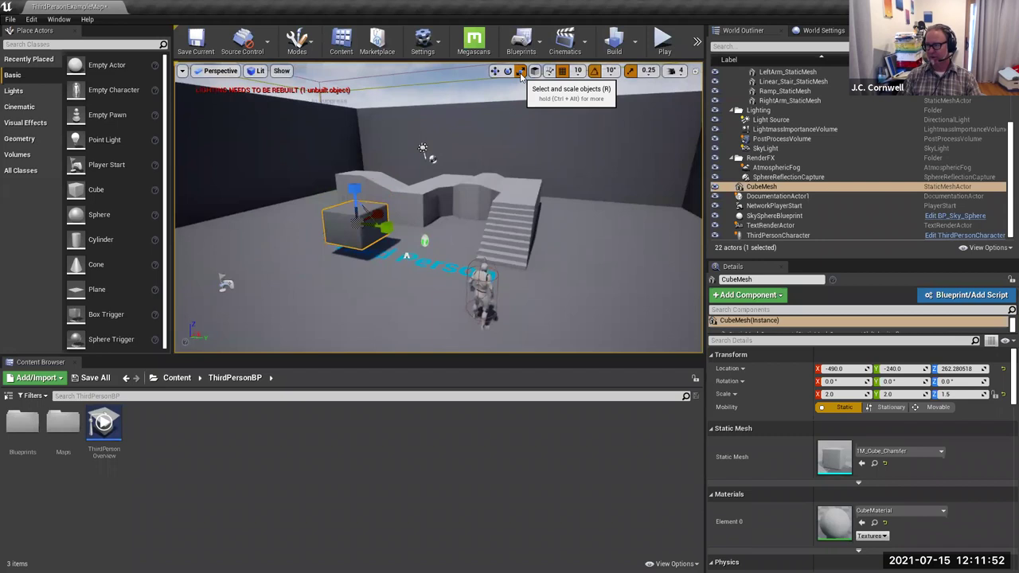
{"action": "right_click_drag", "start_coordinate": [445, 206], "coordinate": [382, 226]}
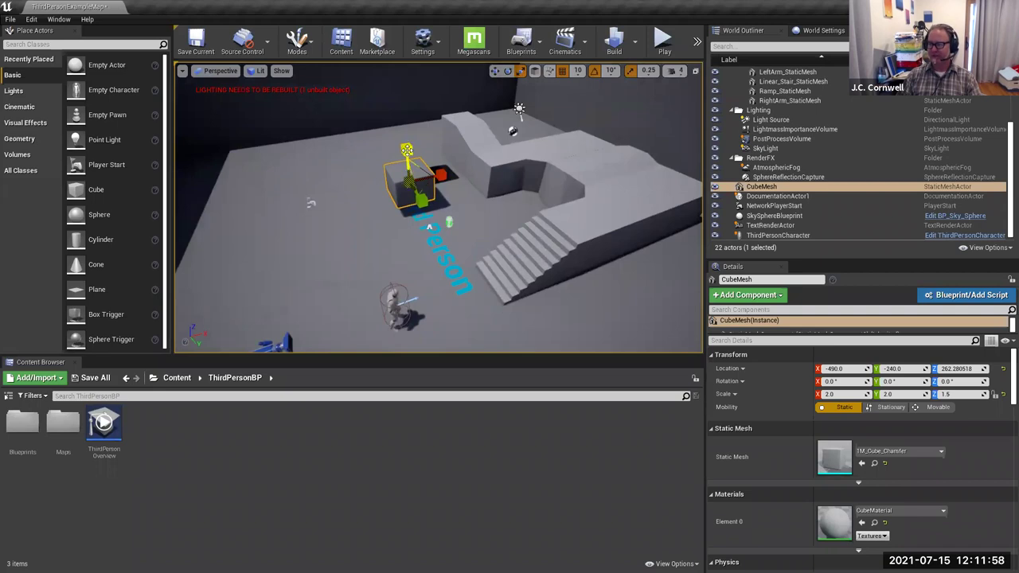
{"action": "left_click_drag", "start_coordinate": [440, 174], "coordinate": [406, 139]}
{"action": "mouse_move", "coordinate": [421, 199]}
{"action": "left_mouse_down"}
{"action": "mouse_move", "coordinate": [408, 171]}
{"action": "mouse_move", "coordinate": [409, 195]}
{"action": "left_mouse_up"}
Step: Move the enlarged cube back beside the walkway, to about X -340 and Y -460
{"action": "key", "text": "w"}
{"action": "left_click_drag", "start_coordinate": [353, 239], "coordinate": [295, 215], "text": "alt"}
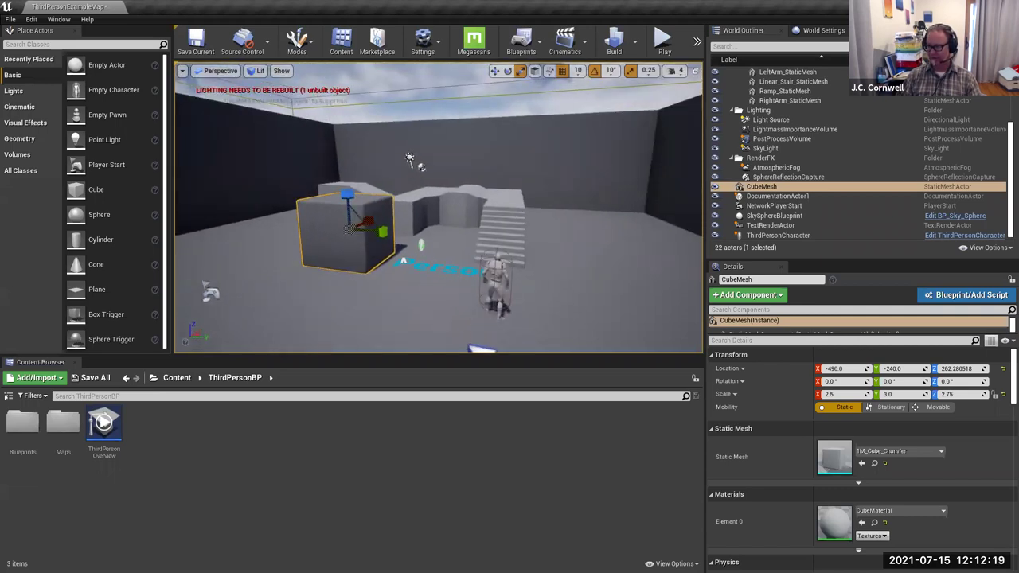
{"action": "left_click", "coordinate": [494, 70]}
{"action": "left_click_drag", "start_coordinate": [385, 232], "coordinate": [352, 211]}
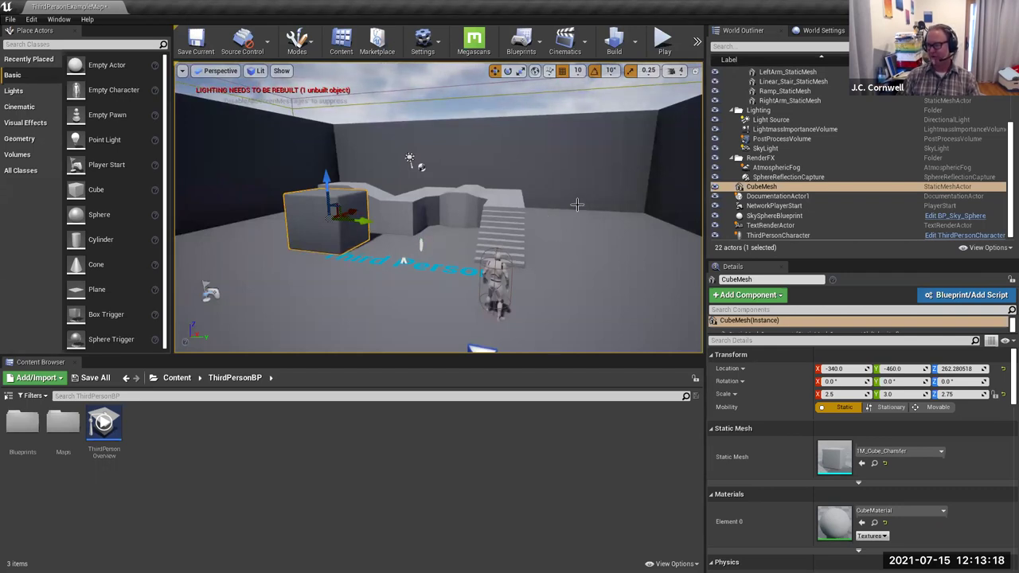
Step: Play-test the level, running the character up the stairs, jumping along the raised walkway and coming back down to the floor
{"action": "left_click", "coordinate": [664, 45]}
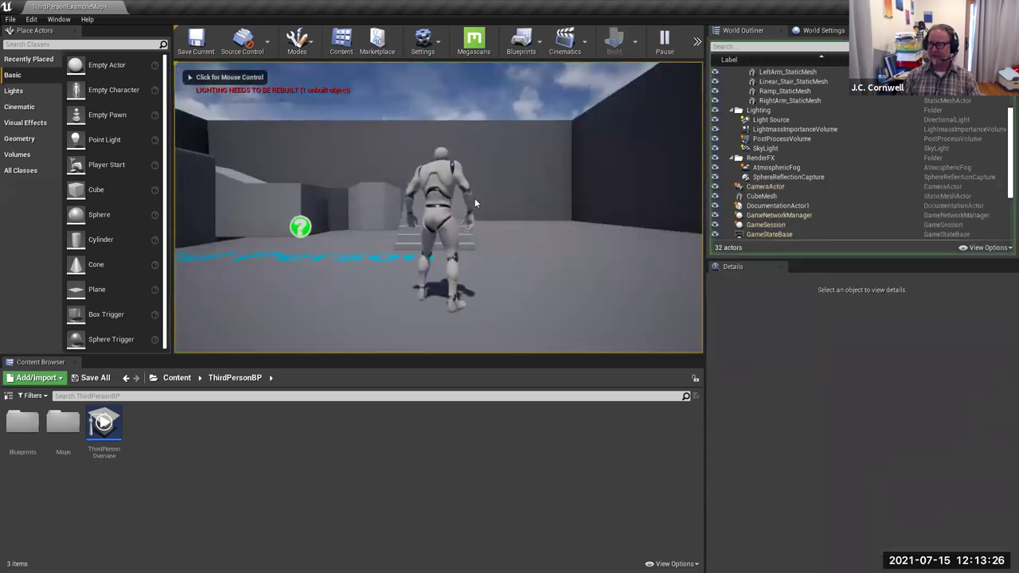
{"action": "left_click", "coordinate": [517, 241]}
{"action": "key", "text": "w"}
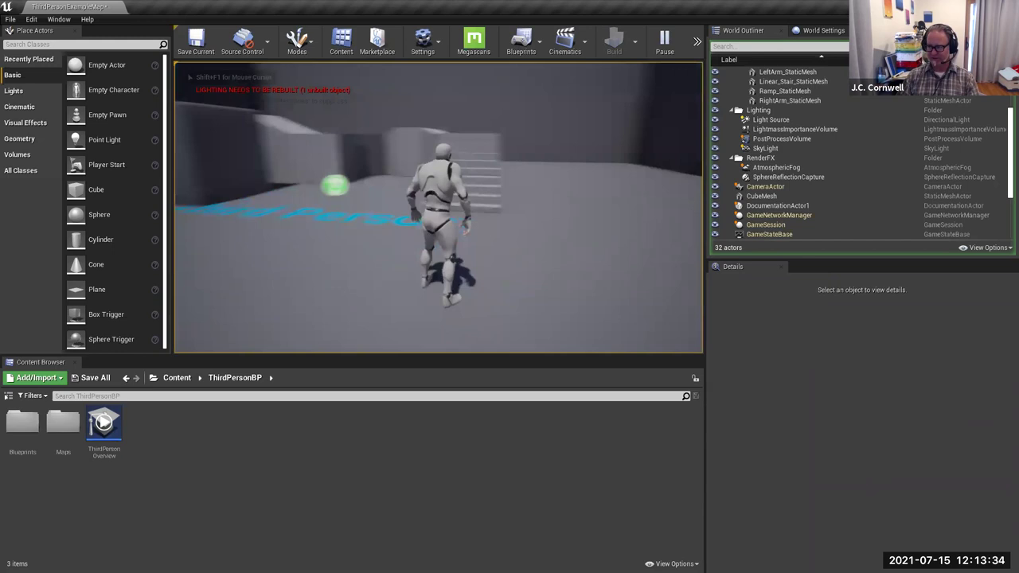
{"action": "key", "text": "w"}
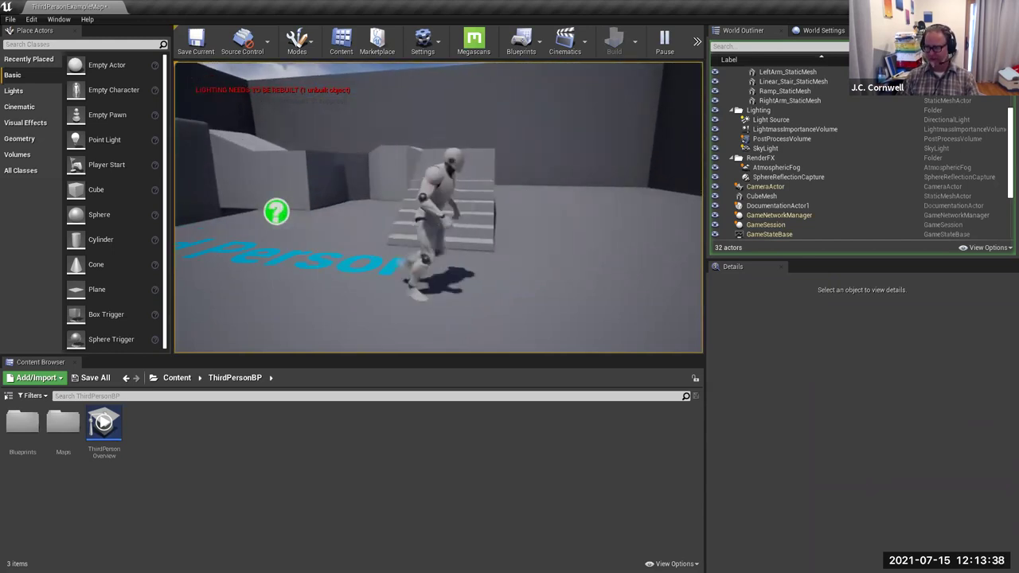
{"action": "key", "text": "w"}
{"action": "key", "text": "w"}
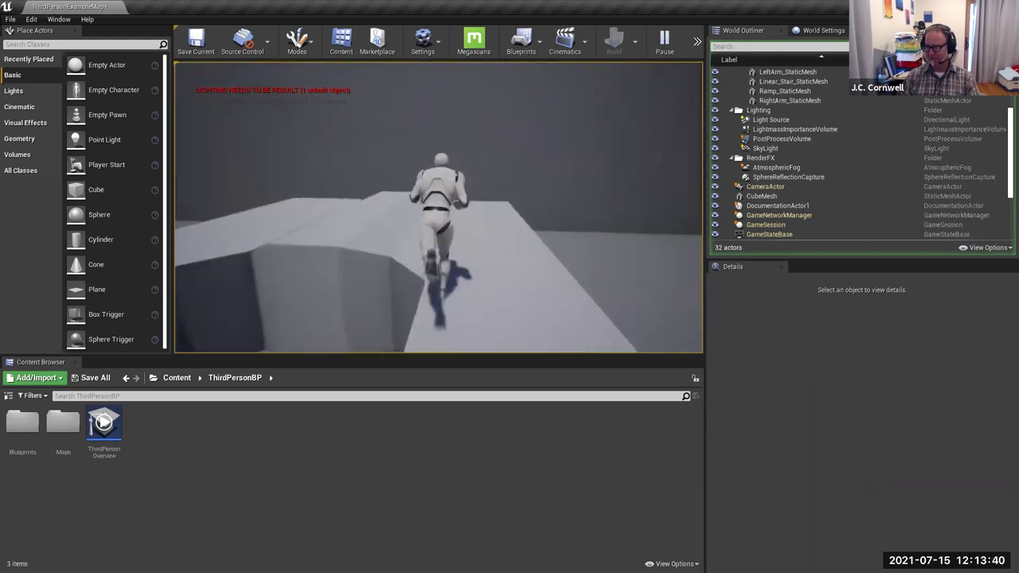
{"action": "key", "text": "w"}
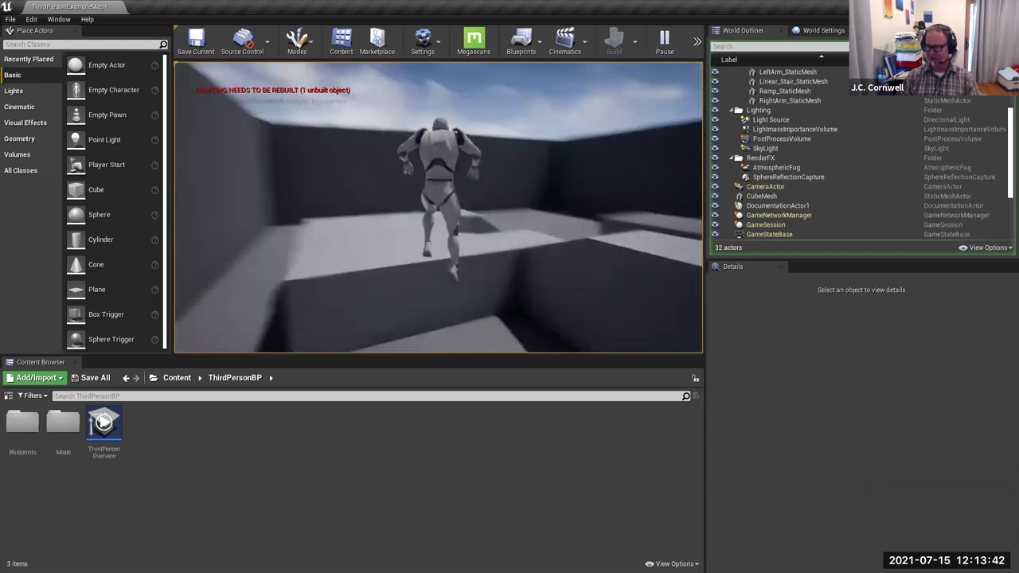
{"action": "key", "text": "w"}
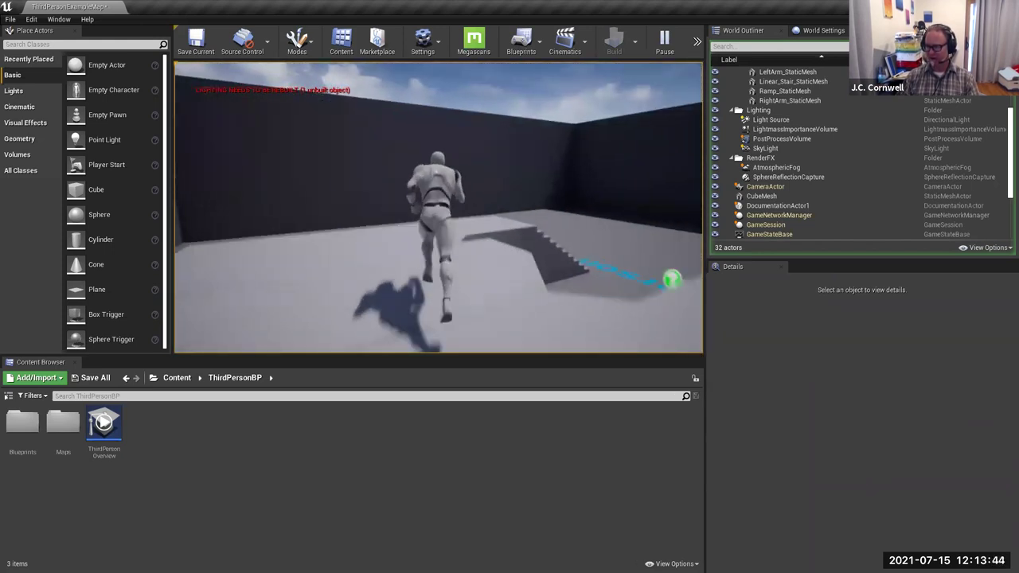
{"action": "key", "text": "w"}
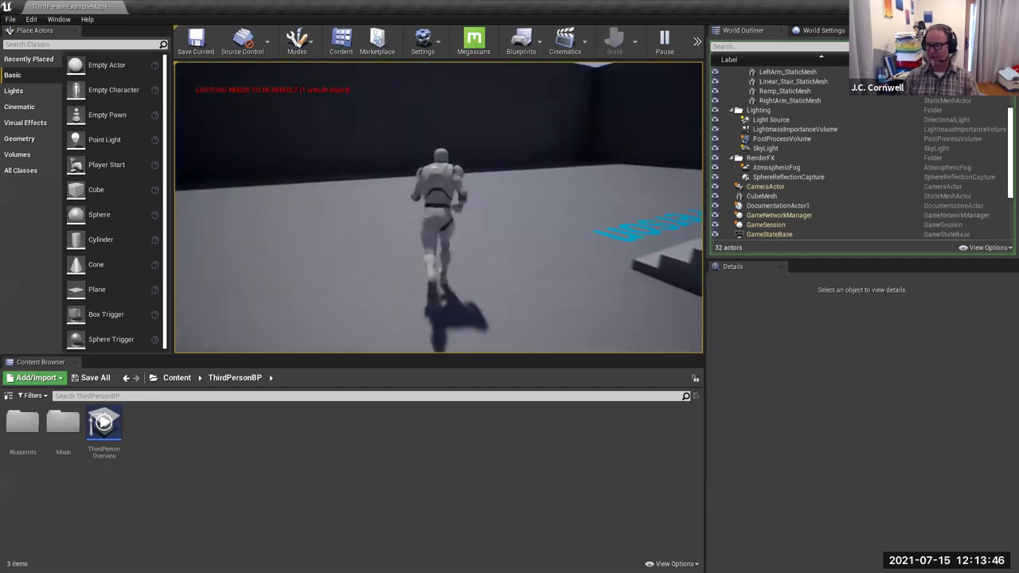
Step: Run the character up the stairs again, jump between the walkway sections, look around from the top and end the play-test
{"action": "key", "text": "w"}
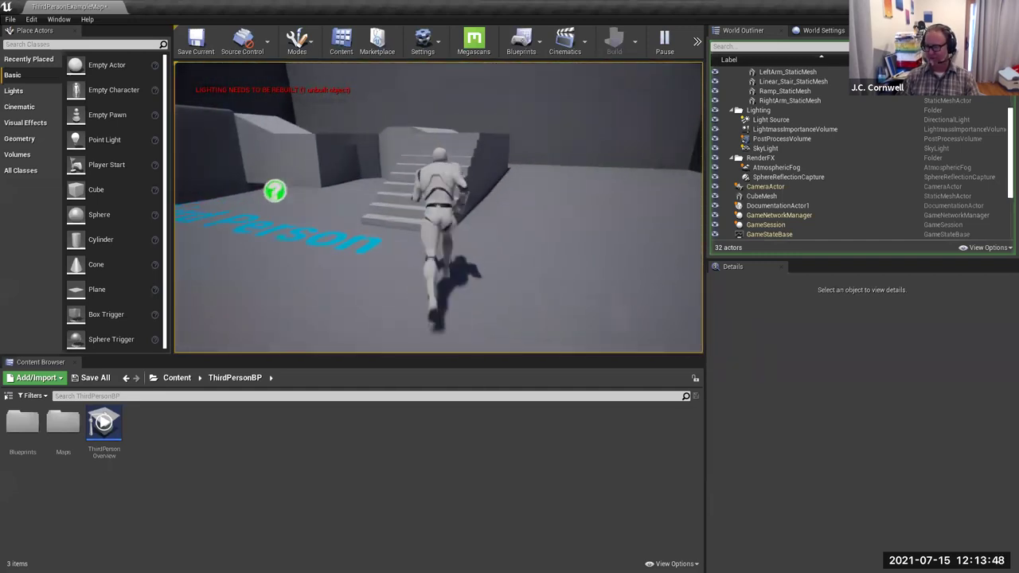
{"action": "key", "text": "w"}
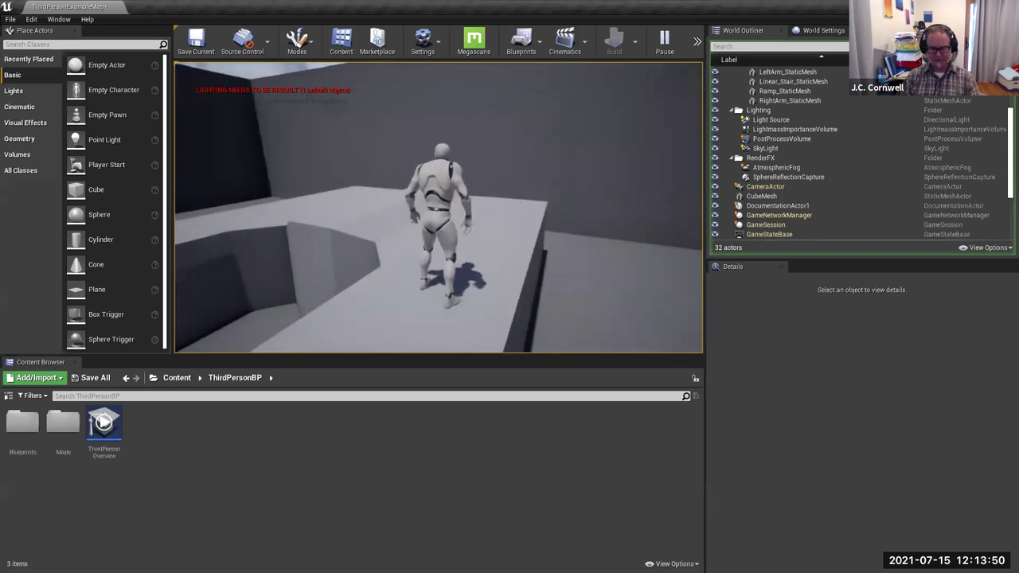
{"action": "key", "text": "w"}
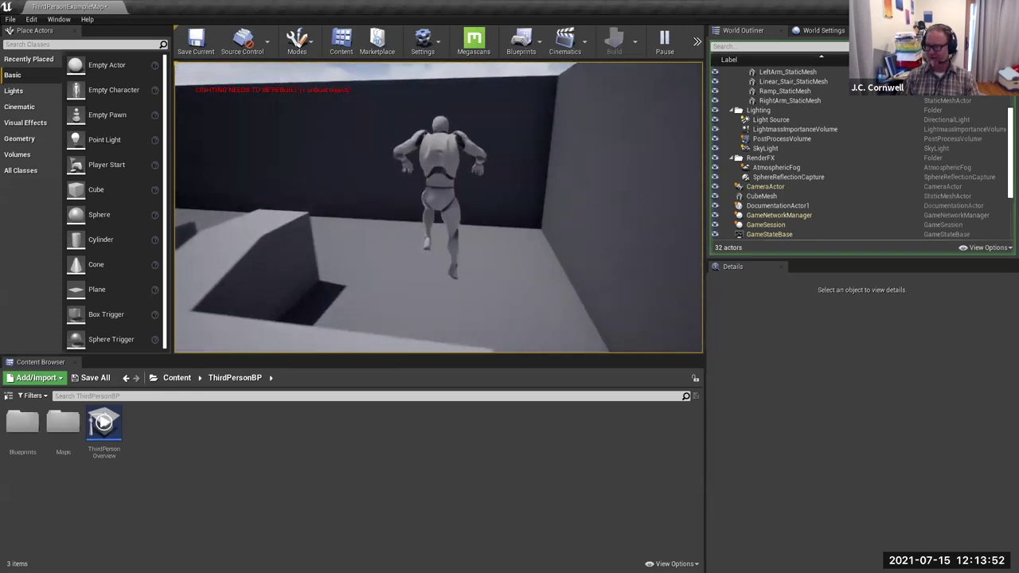
{"action": "key", "text": "w"}
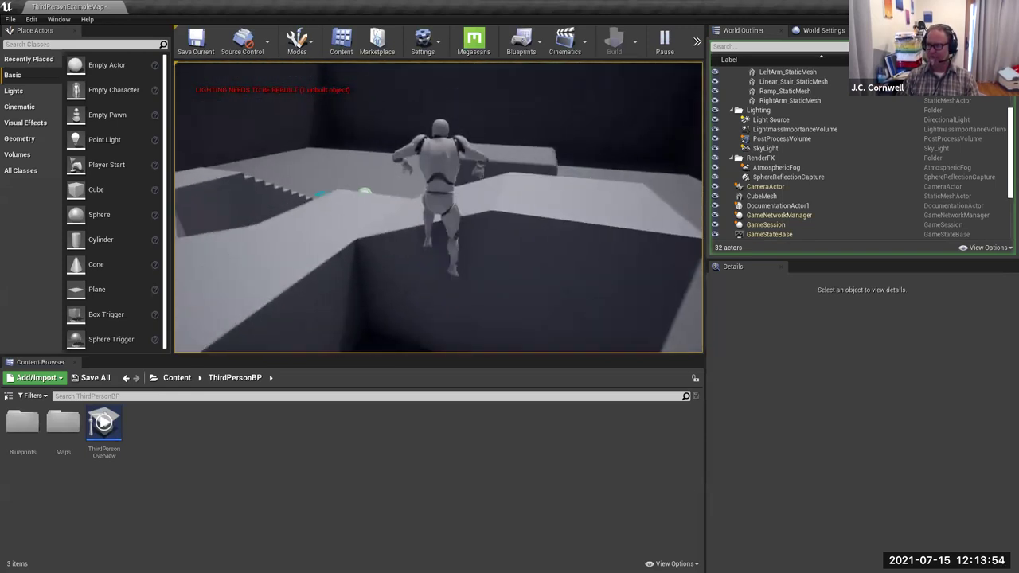
{"action": "key", "text": "w"}
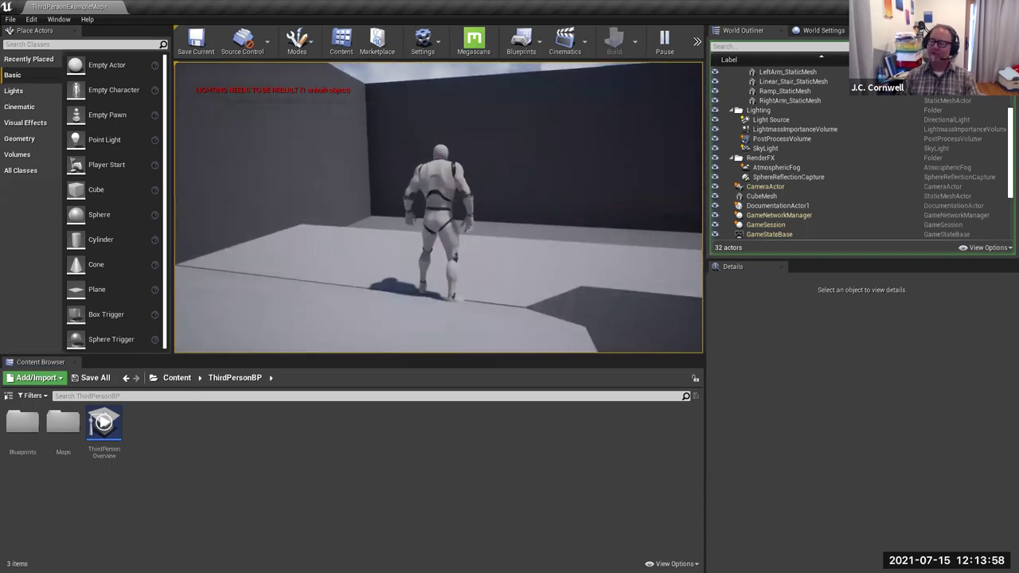
{"action": "key", "text": "w"}
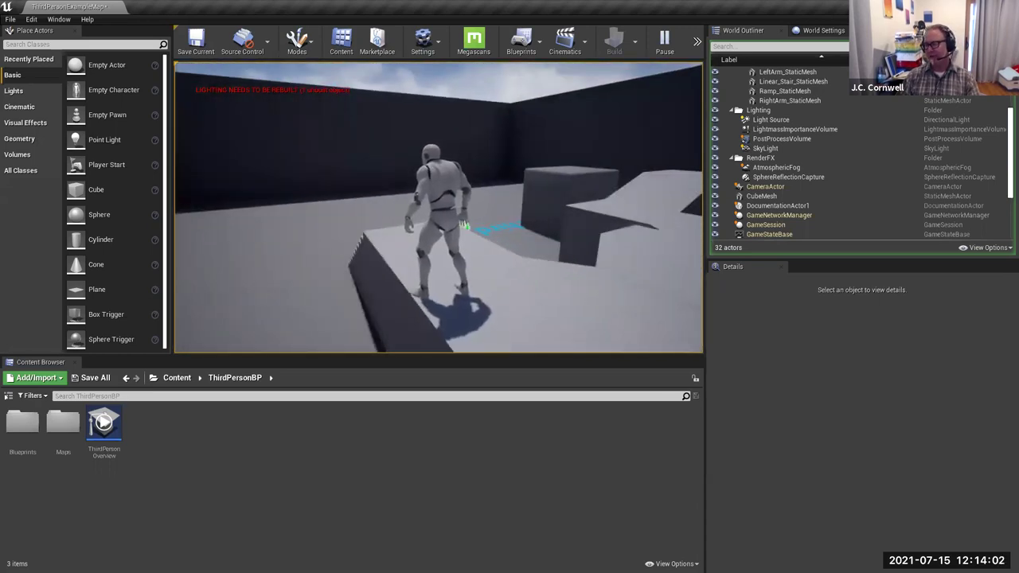
{"action": "key", "text": "w"}
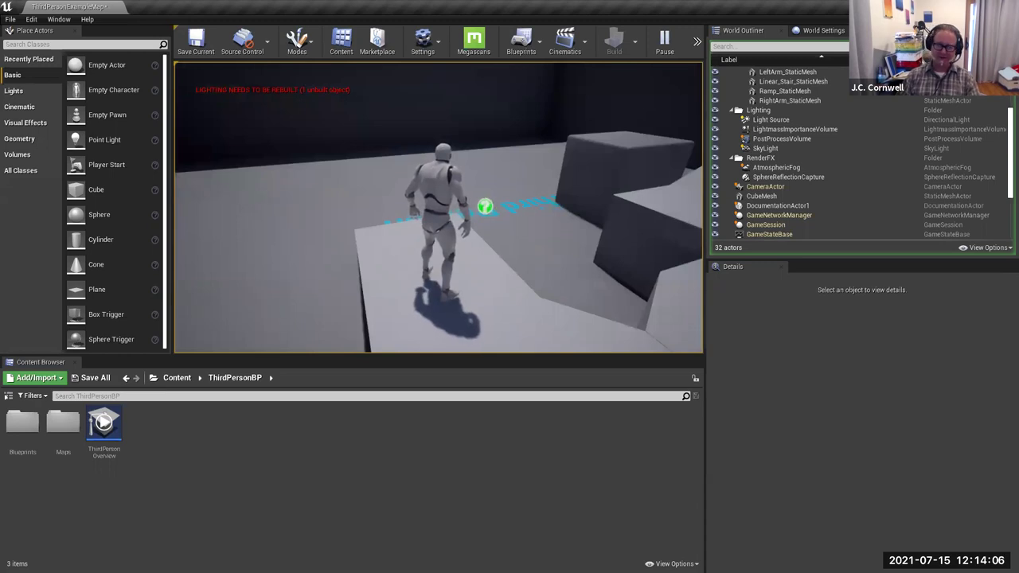
{"action": "key", "text": "w"}
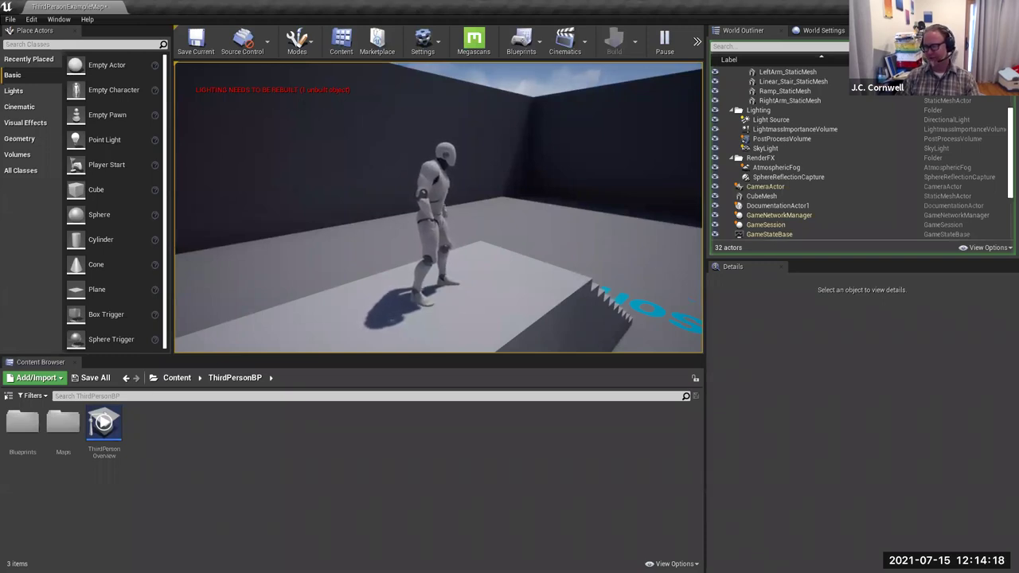
{"action": "key", "text": "Escape"}
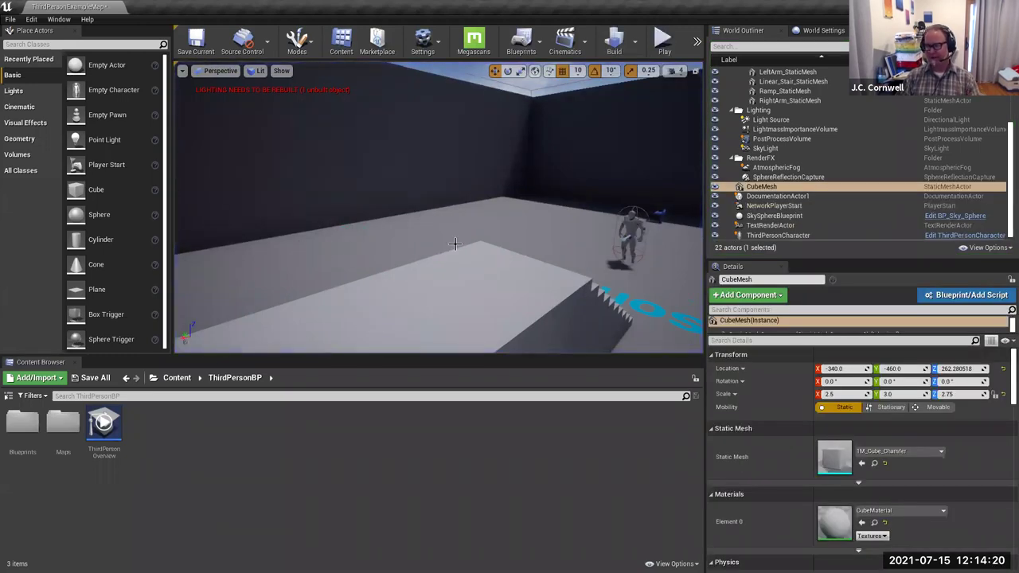
Step: Frame the cube and the whole walkway in the viewport, and enlarge the World Outliner to show more of the actor list
{"action": "key", "text": "f"}
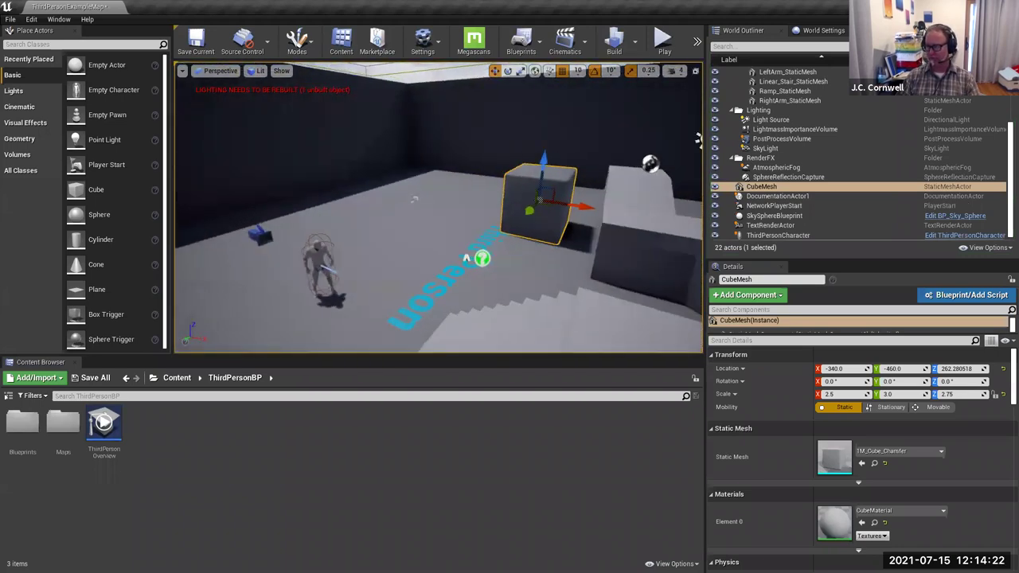
{"action": "right_click_drag", "start_coordinate": [438, 207], "coordinate": [342, 211]}
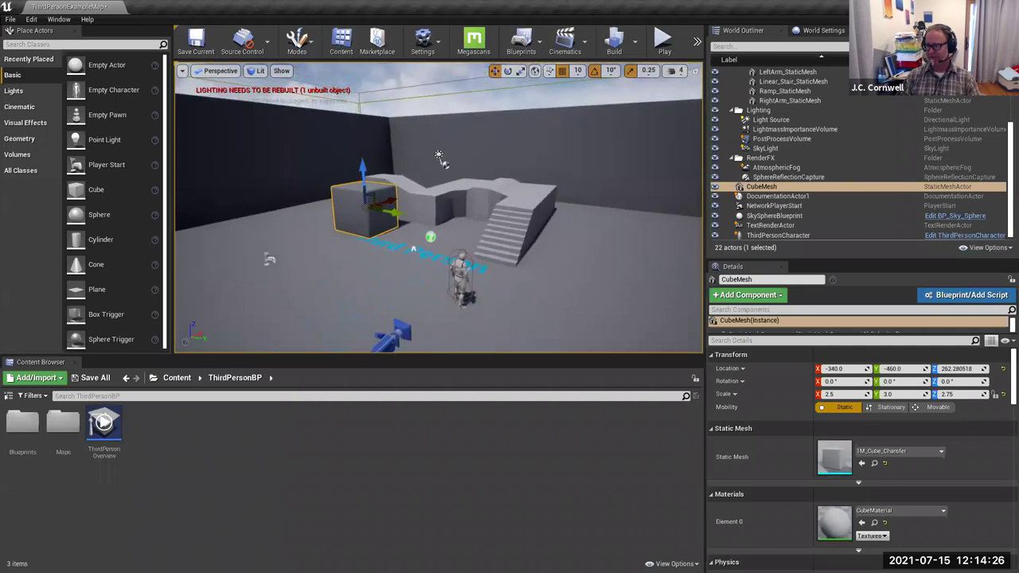
{"action": "scroll", "coordinate": [414, 239], "scroll_direction": "down", "scroll_amount": 5}
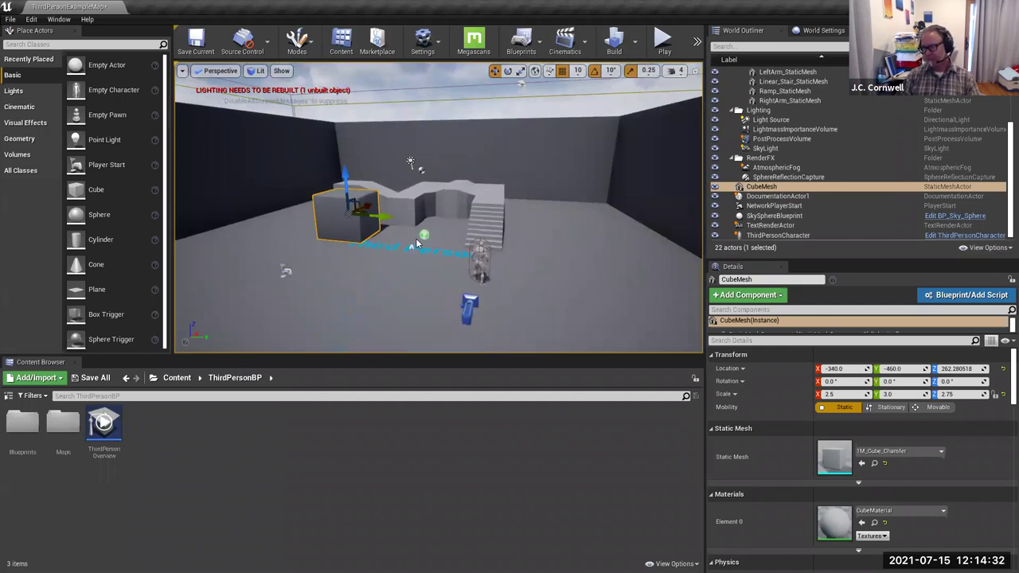
{"action": "right_click_drag", "start_coordinate": [392, 226], "coordinate": [415, 205]}
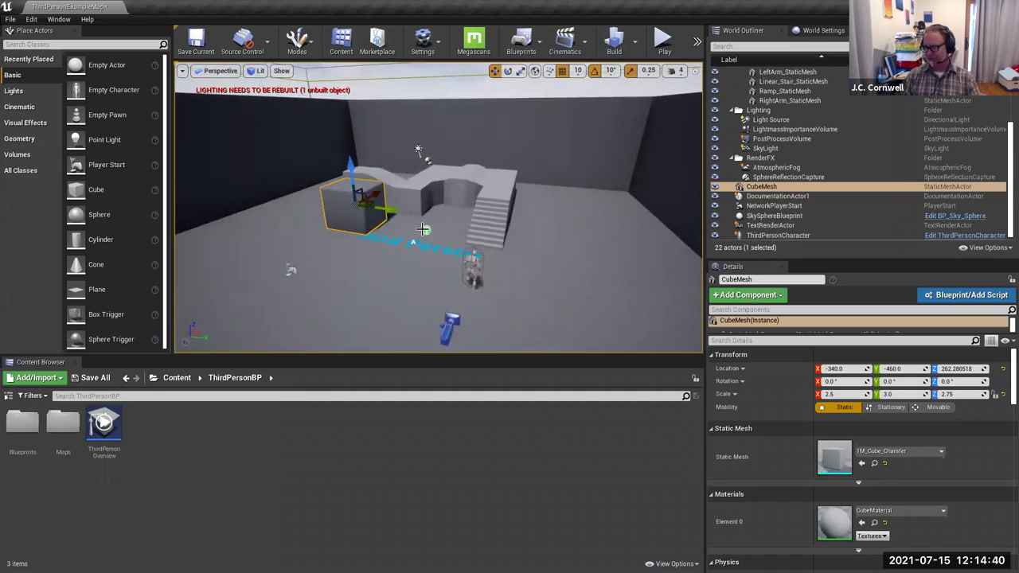
{"action": "right_click_drag", "start_coordinate": [497, 239], "coordinate": [485, 237]}
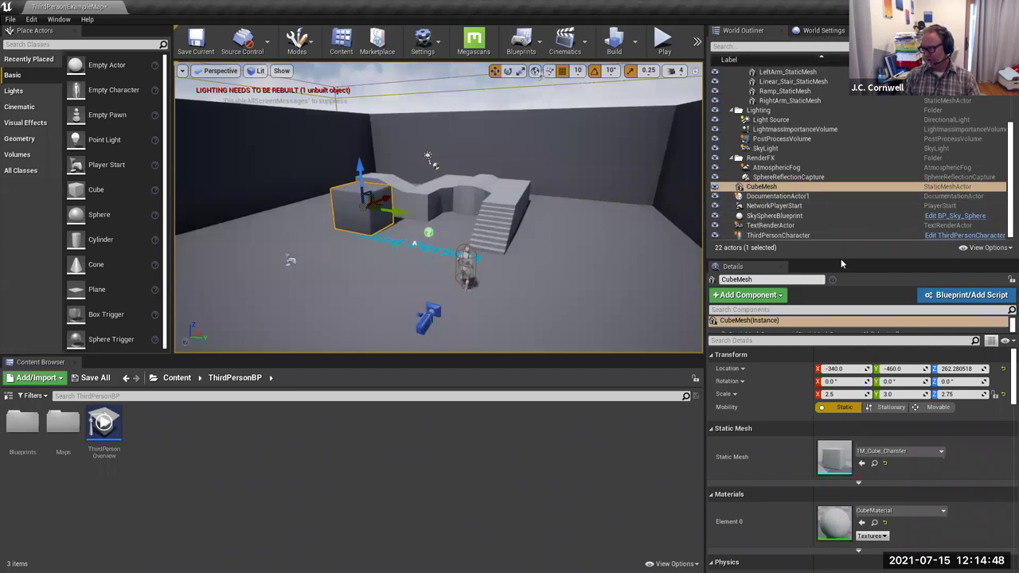
{"action": "left_click_drag", "start_coordinate": [841, 258], "coordinate": [844, 327]}
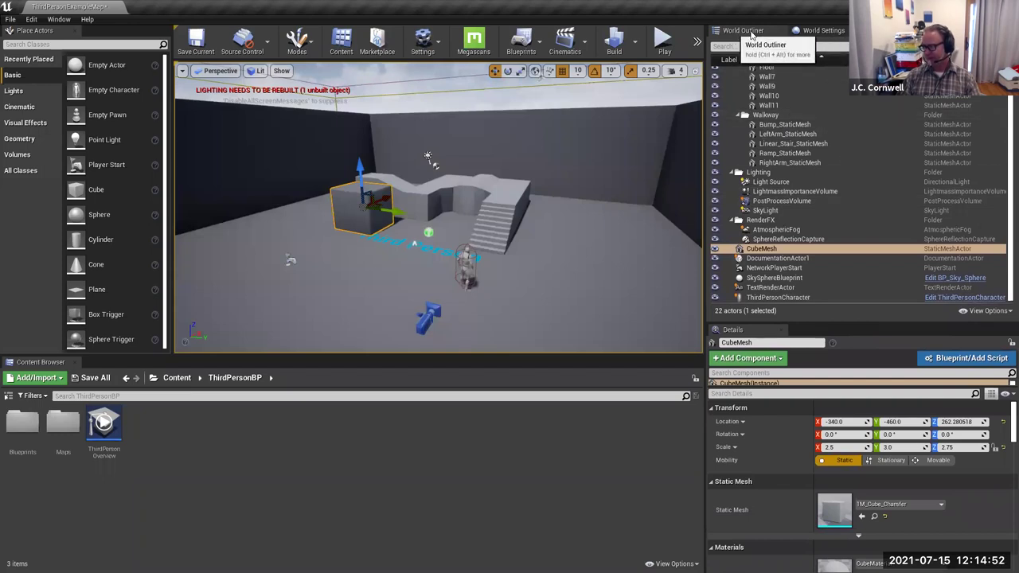
{"action": "scroll", "coordinate": [876, 120], "scroll_direction": "up", "scroll_amount": 2}
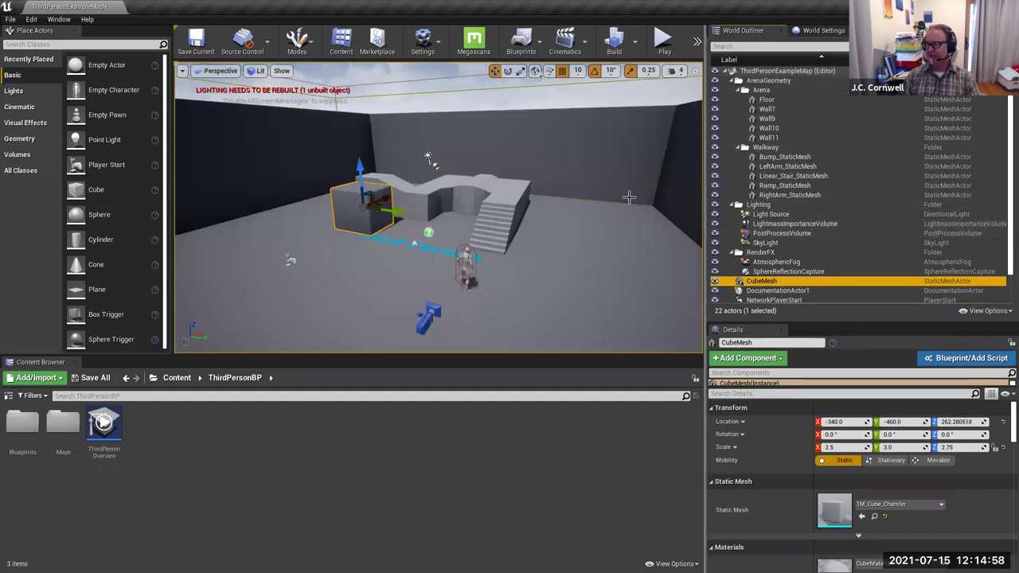
Step: Select the staircase, right arm and left arm of the walkway in turn and match each to its World Outliner entry
{"action": "left_click", "coordinate": [496, 220]}
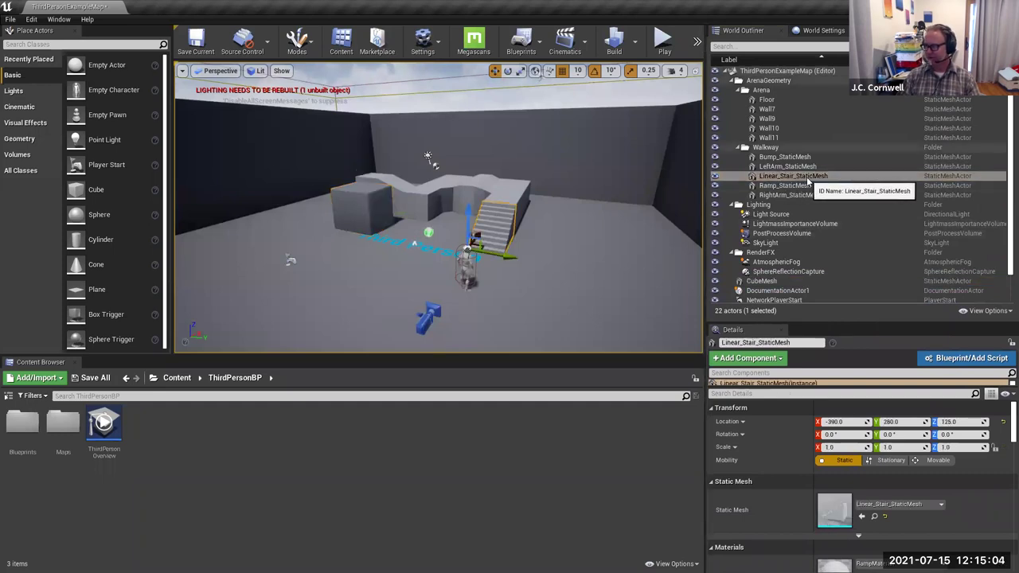
{"action": "left_click", "coordinate": [808, 180]}
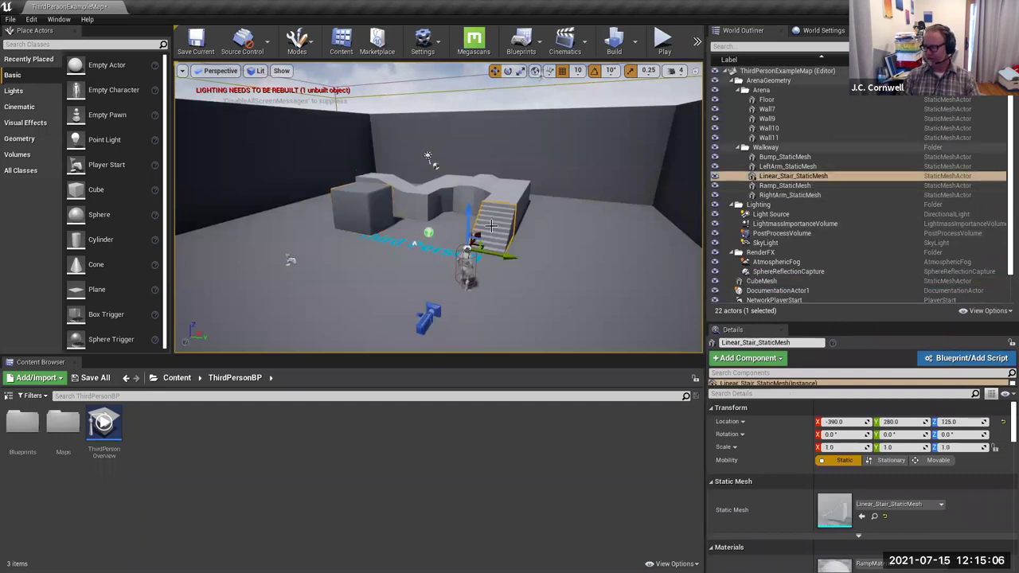
{"action": "left_click", "coordinate": [510, 191]}
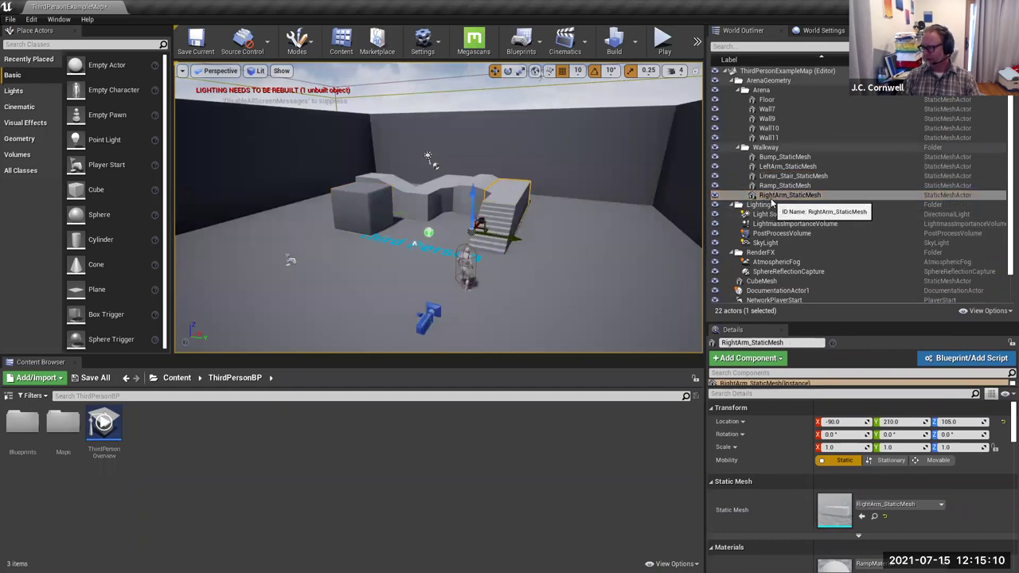
{"action": "left_click", "coordinate": [788, 198]}
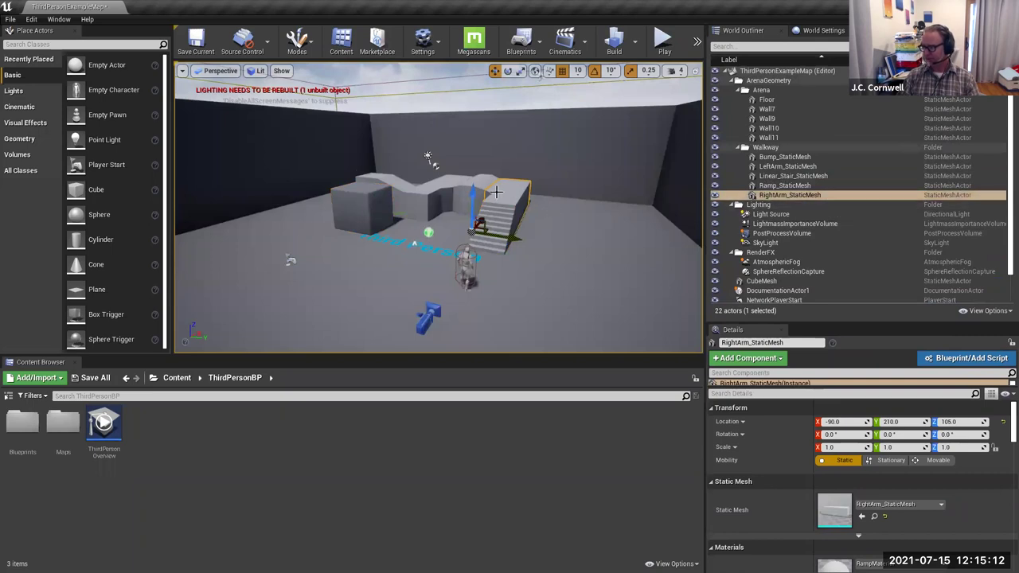
{"action": "left_click", "coordinate": [481, 184]}
{"action": "left_click", "coordinate": [437, 186]}
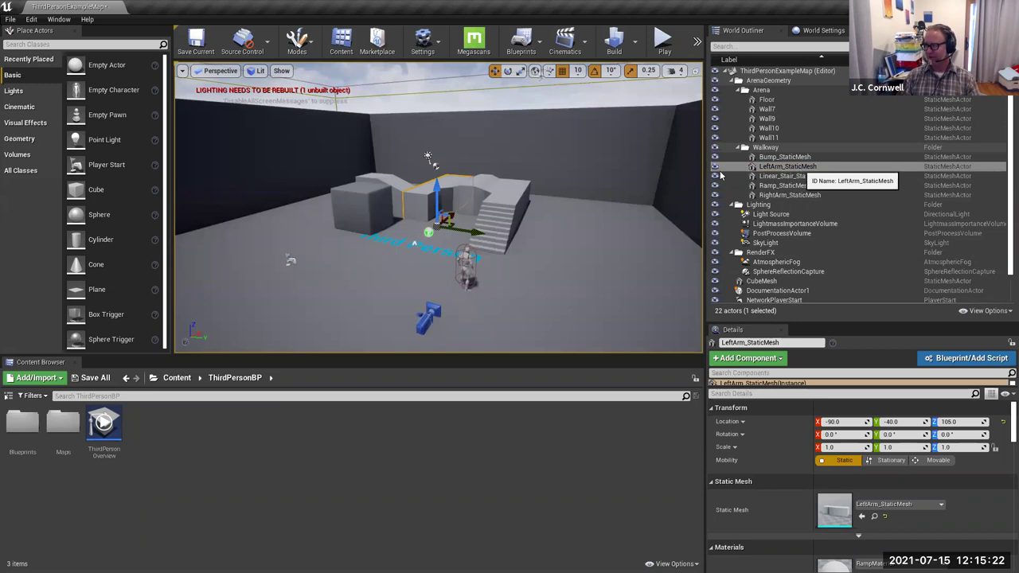
{"action": "left_click", "coordinate": [801, 169]}
Step: Delete the staircase mesh, Linear_Stair_StaticMesh, from the walkway
{"action": "left_click", "coordinate": [496, 226]}
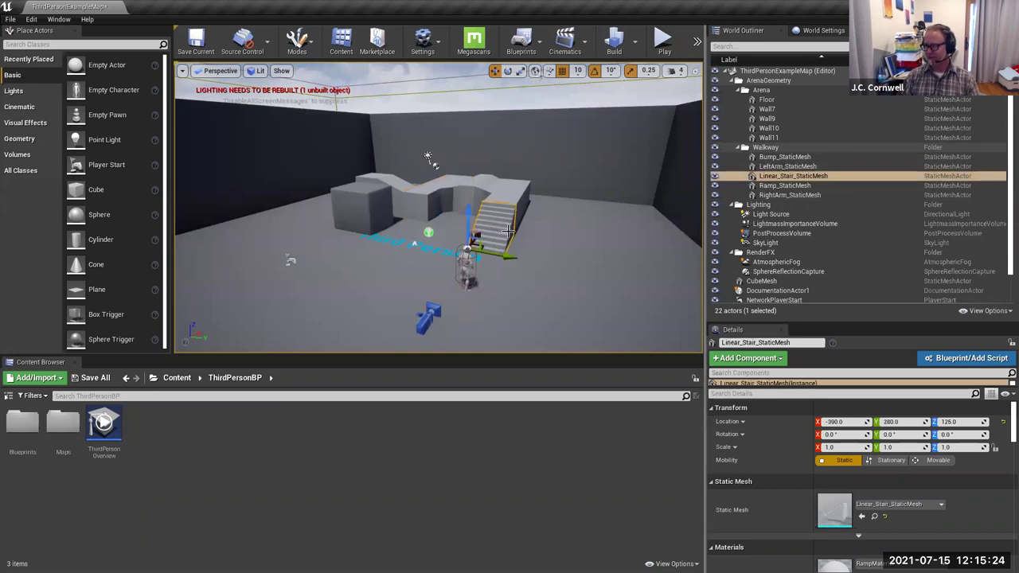
{"action": "key", "text": "Delete"}
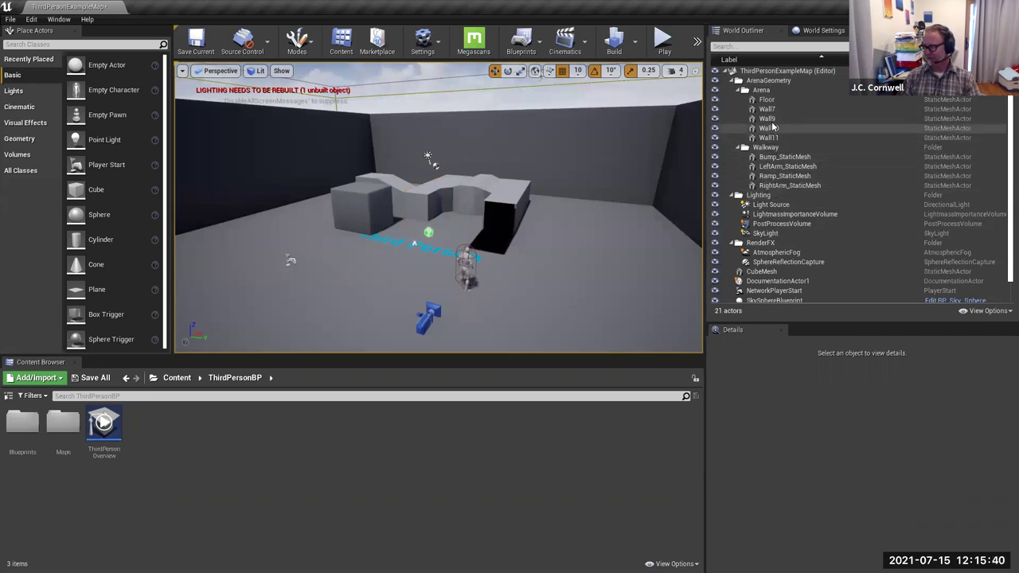
Step: Identify the remaining walkway pieces by framing Ramp_StaticMesh and RightArm_StaticMesh and selecting Bump_StaticMesh
{"action": "left_click", "coordinate": [788, 175]}
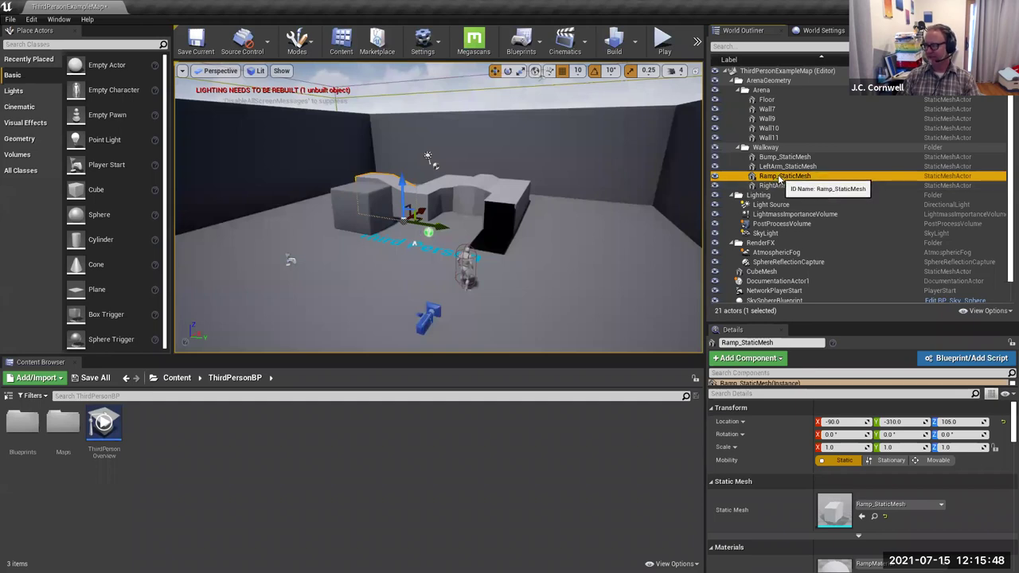
{"action": "double_click", "coordinate": [779, 177]}
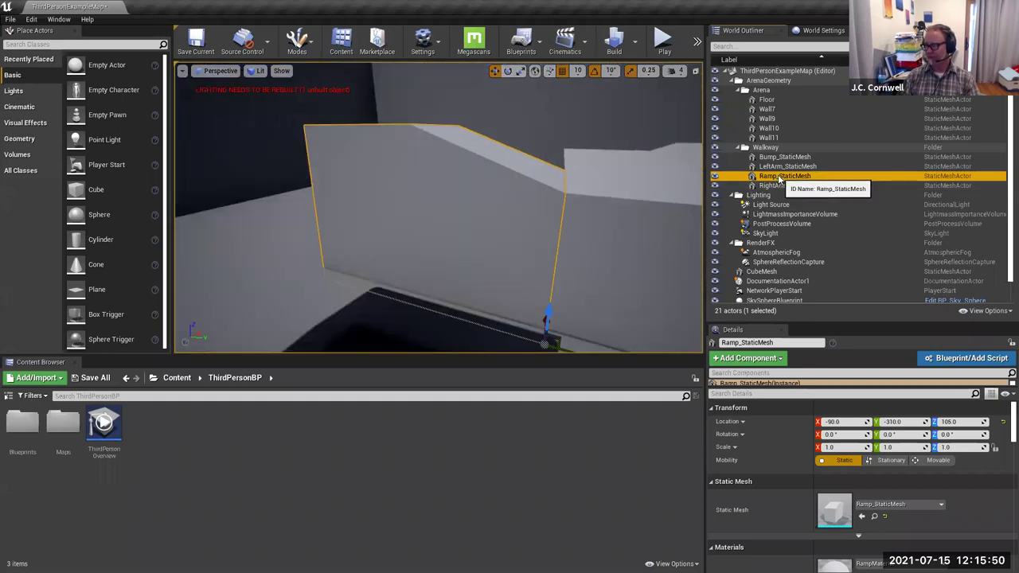
{"action": "scroll", "coordinate": [594, 230], "scroll_direction": "down", "scroll_amount": 5}
{"action": "right_click_drag", "start_coordinate": [593, 230], "coordinate": [597, 227]}
{"action": "left_click", "coordinate": [598, 226]}
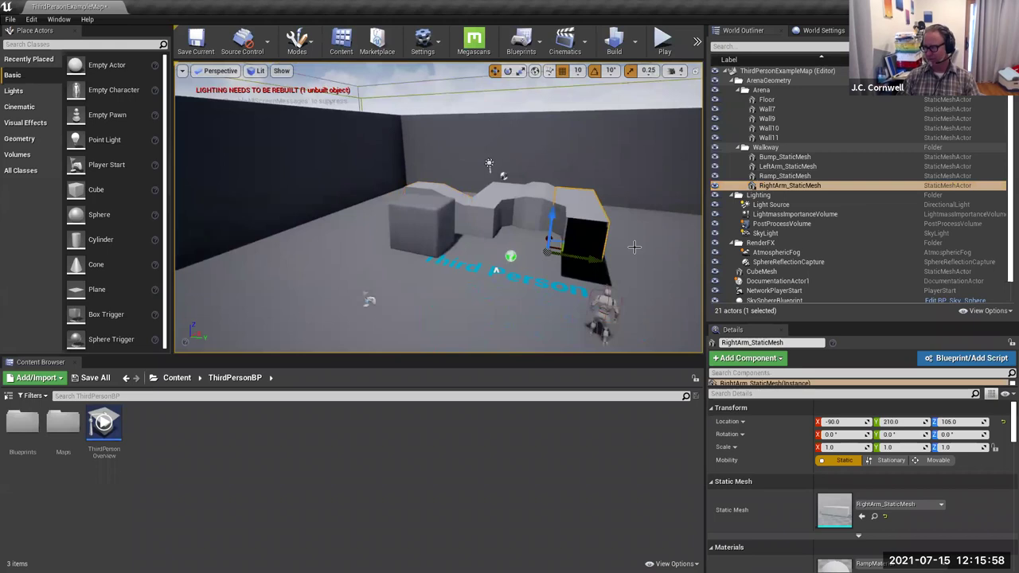
{"action": "key", "text": "f"}
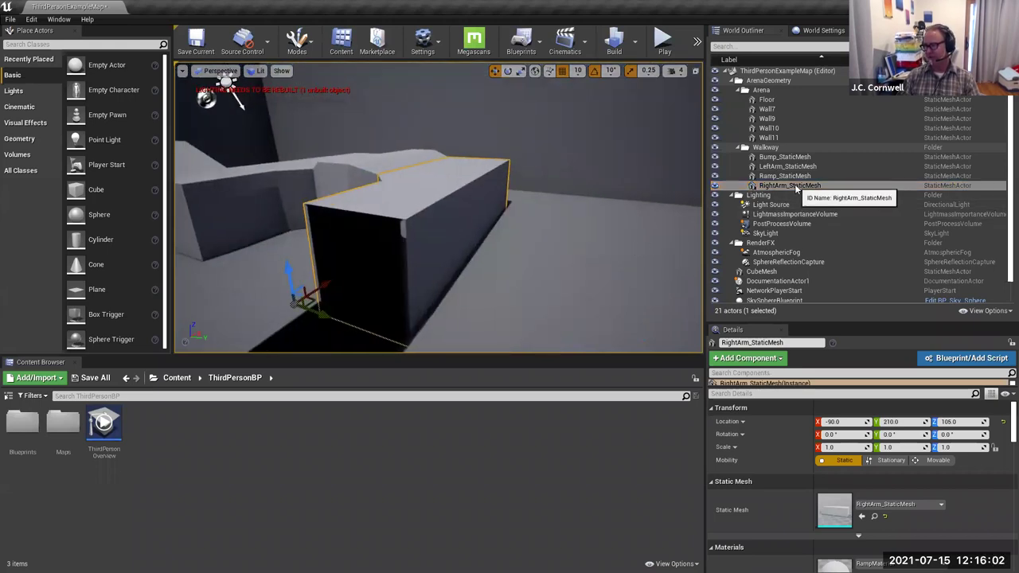
{"action": "left_click", "coordinate": [399, 164]}
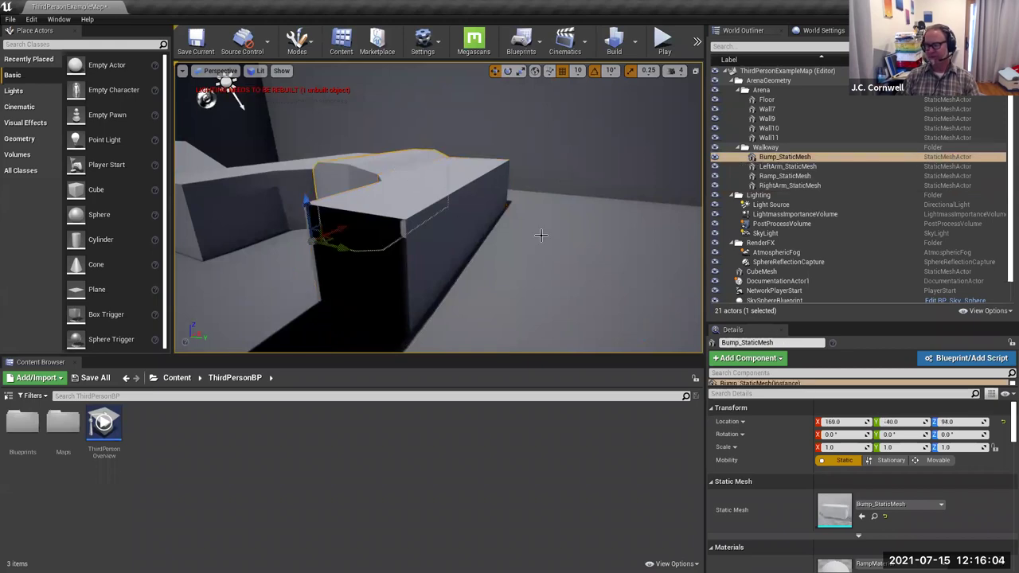
Step: Frame the walkway's bump mesh, and pull the view back and up to survey the whole arena from above
{"action": "key", "text": "f"}
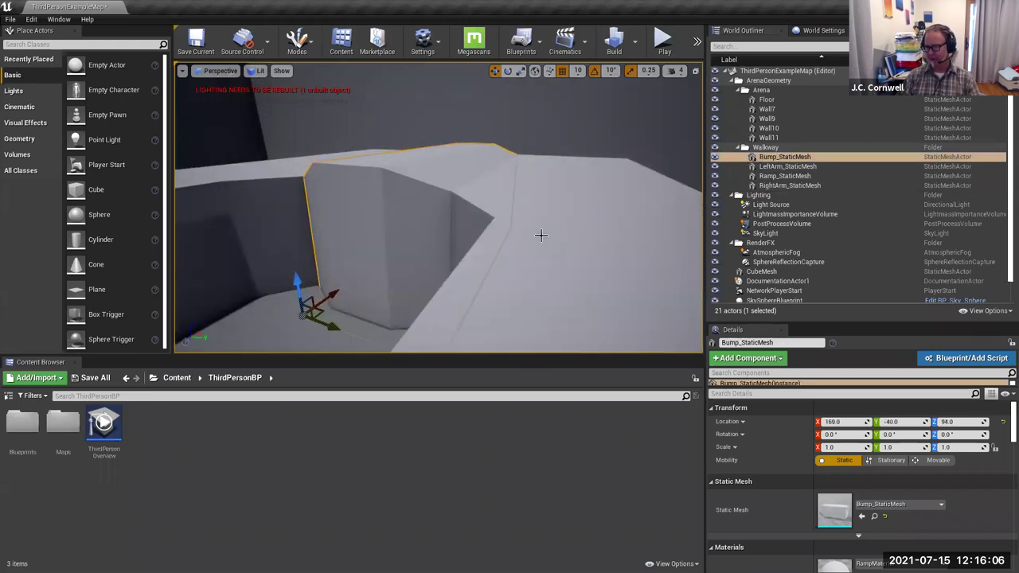
{"action": "scroll", "coordinate": [540, 235], "scroll_direction": "down", "scroll_amount": 3}
{"action": "scroll", "coordinate": [540, 235], "scroll_direction": "down", "scroll_amount": 8}
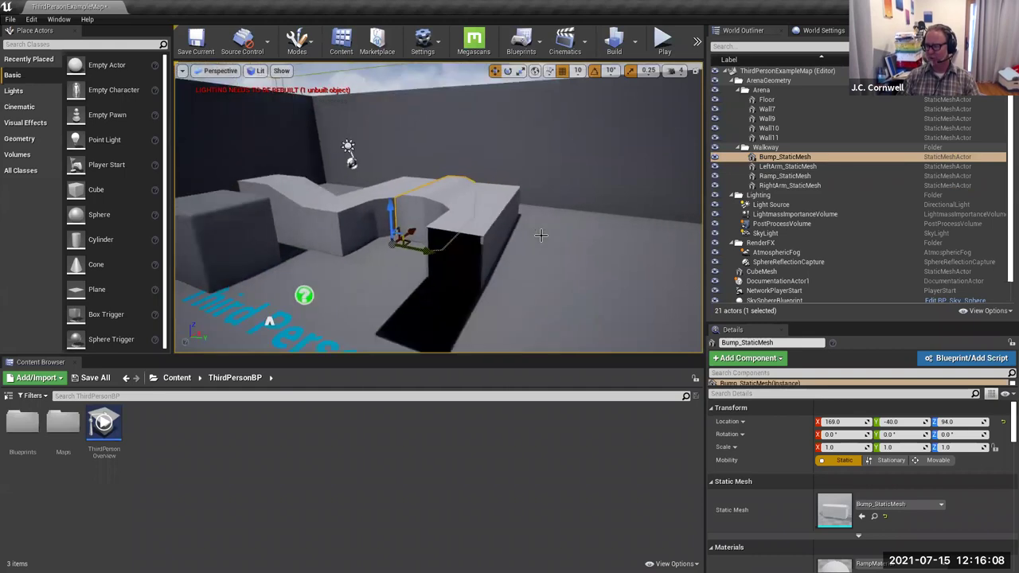
{"action": "scroll", "coordinate": [541, 235], "scroll_direction": "down", "scroll_amount": 6}
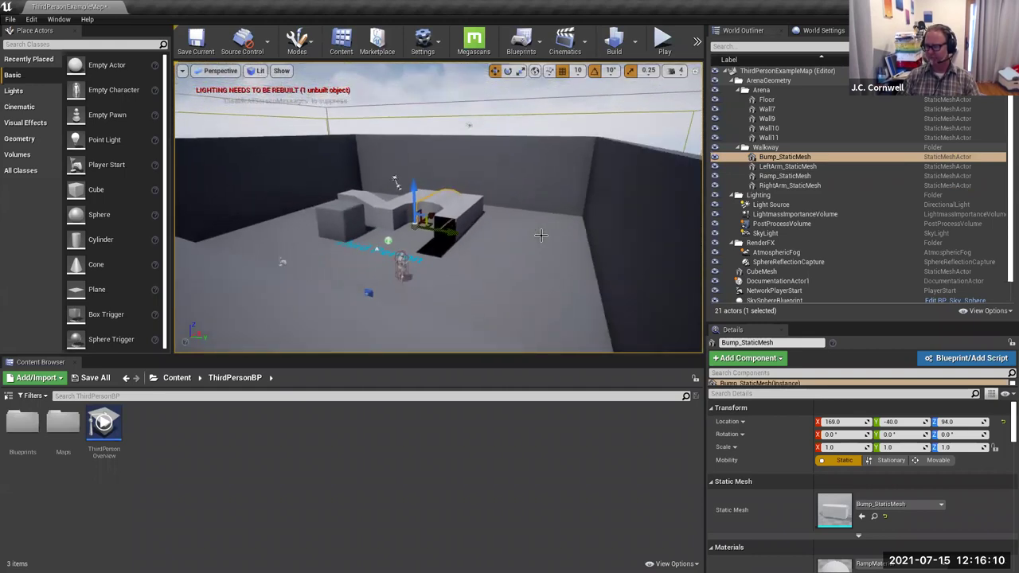
{"action": "left_click_drag", "start_coordinate": [398, 182], "coordinate": [395, 183], "text": "alt"}
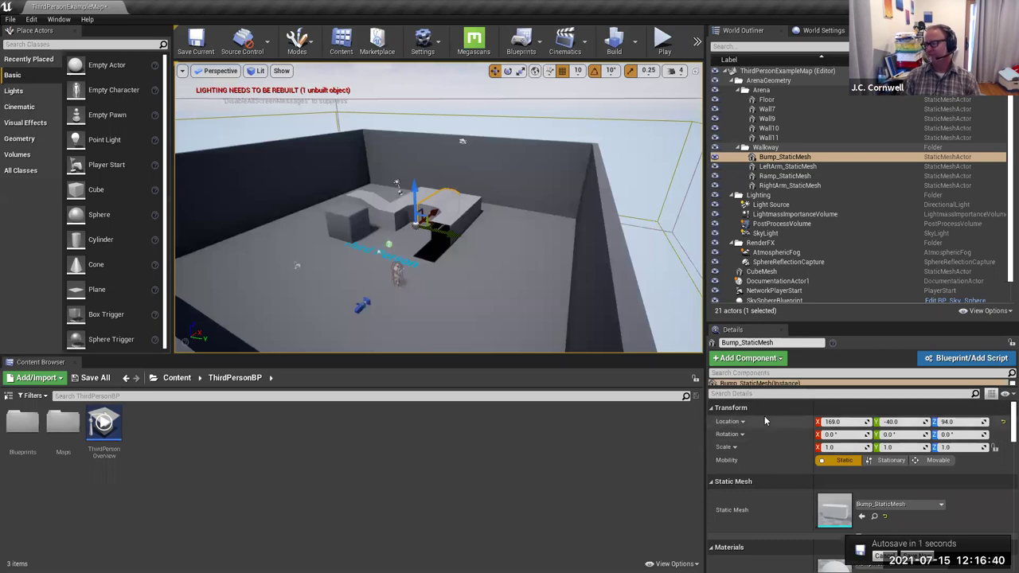
Step: Select the cube, enlarge the Details area and review the cube's transform, material, physics and collision properties
{"action": "left_click", "coordinate": [347, 214]}
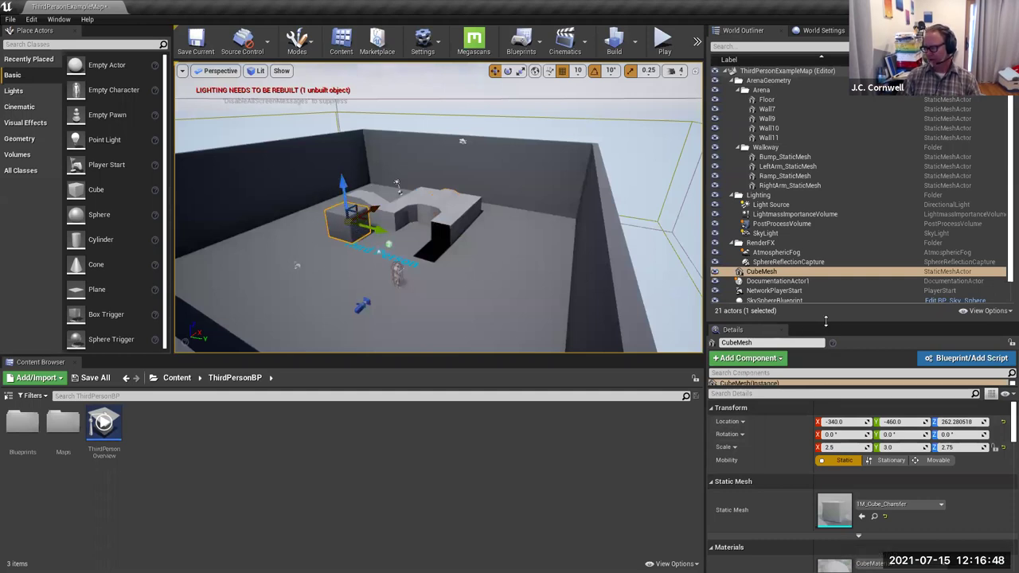
{"action": "left_click_drag", "start_coordinate": [796, 323], "coordinate": [831, 211]}
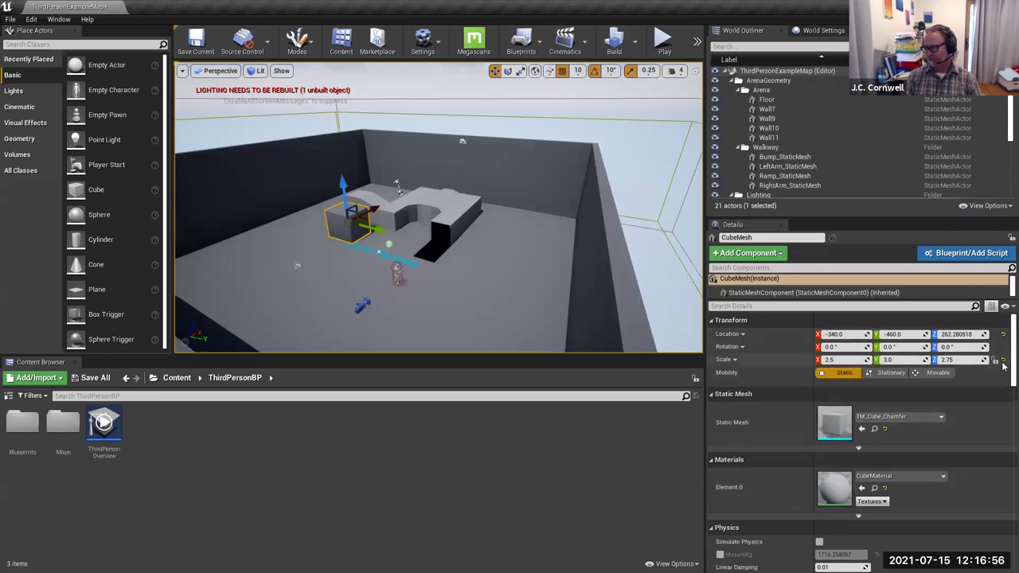
{"action": "scroll", "coordinate": [1003, 416], "scroll_direction": "down", "scroll_amount": 5}
{"action": "scroll", "coordinate": [1003, 416], "scroll_direction": "down", "scroll_amount": 2}
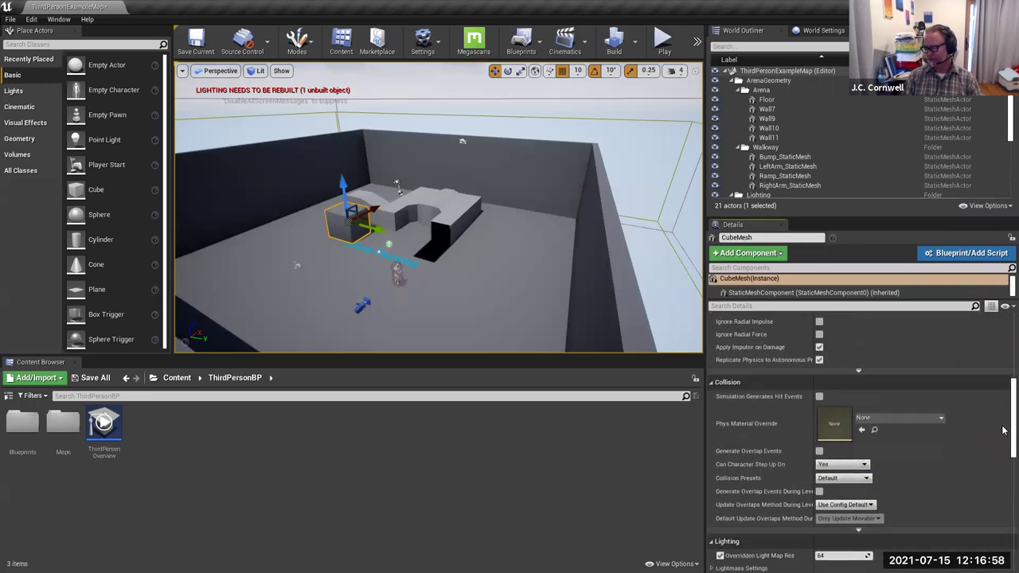
{"action": "scroll", "coordinate": [1003, 382], "scroll_direction": "up", "scroll_amount": 7}
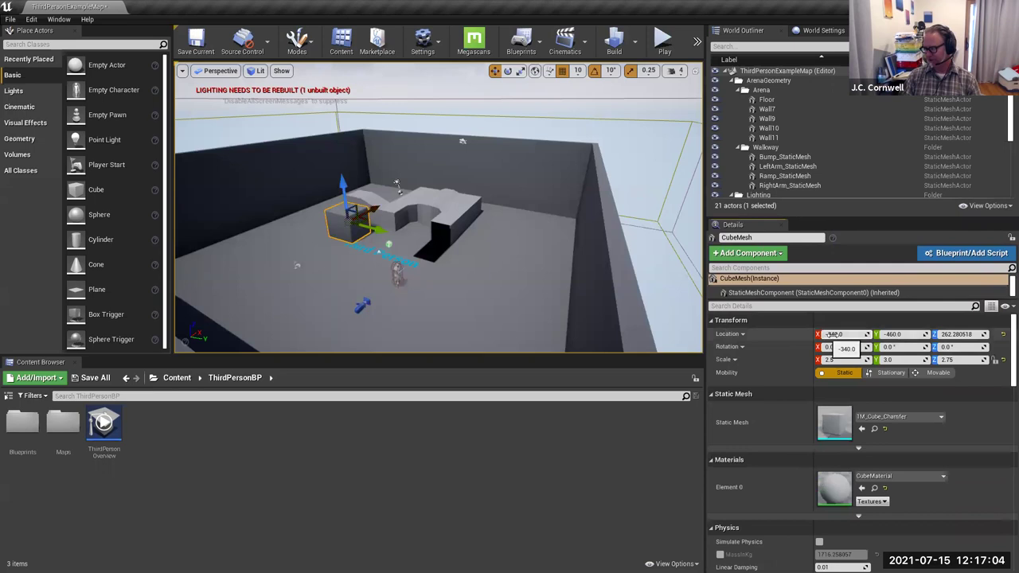
Step: Move the cube away from the walkway and raise it, to about X -650, Y -260, Z 372
{"action": "left_click_drag", "start_coordinate": [374, 206], "coordinate": [320, 211]}
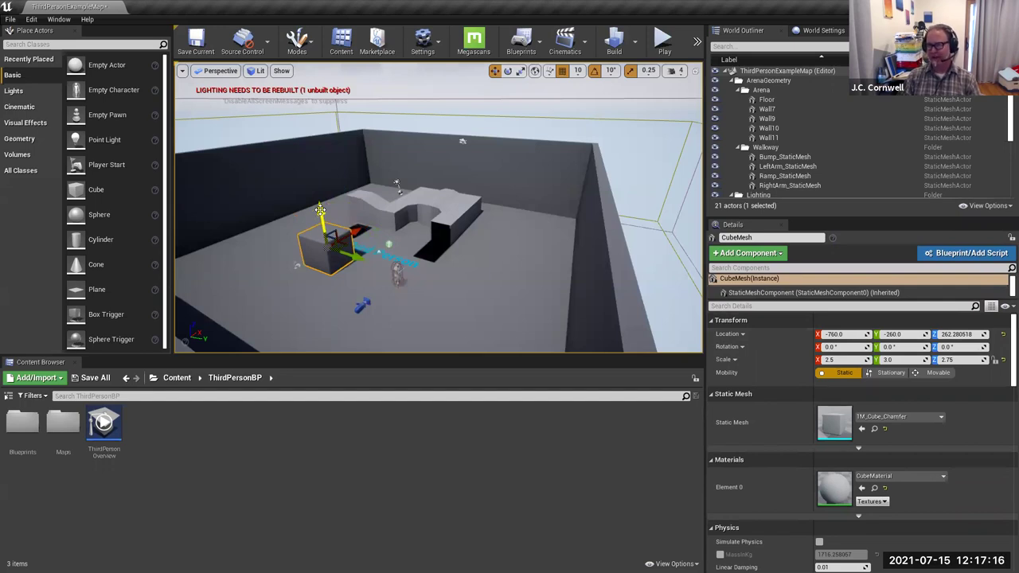
{"action": "left_click_drag", "start_coordinate": [356, 232], "coordinate": [364, 213]}
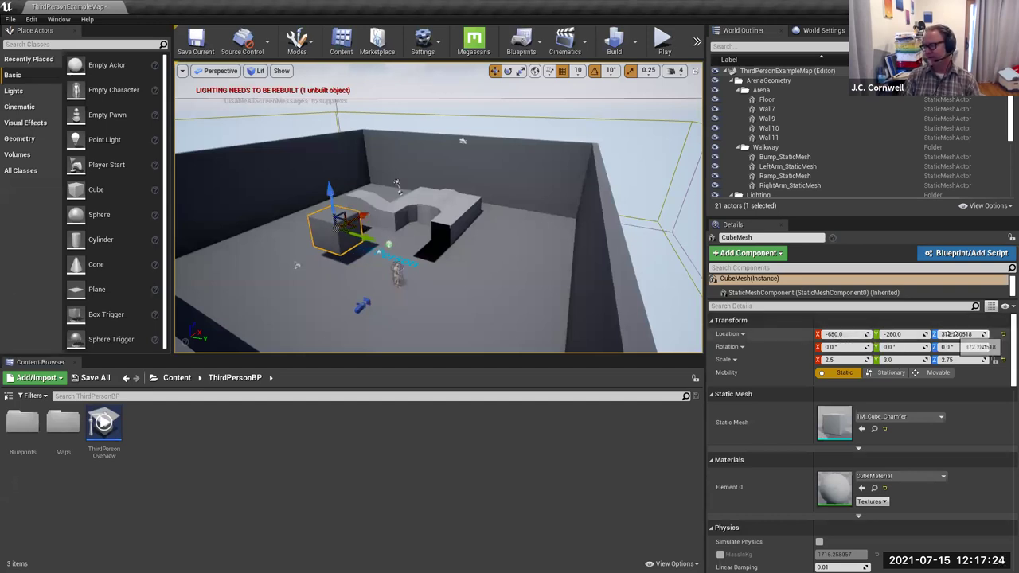
Step: Set the cube's X, Y and Z location values to 0
{"action": "left_click", "coordinate": [840, 335]}
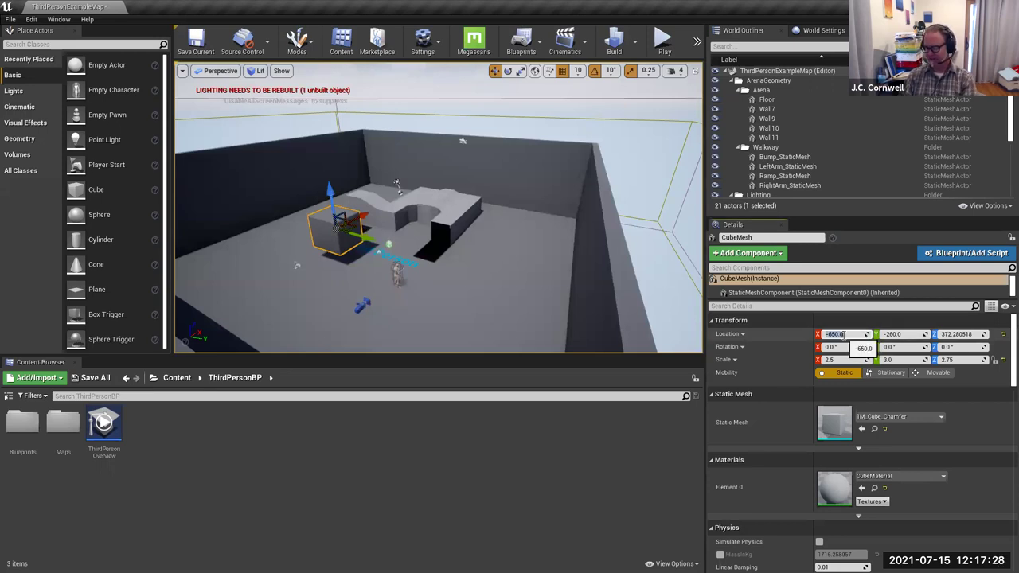
{"action": "type", "text": "0"}
{"action": "key", "text": "Return"}
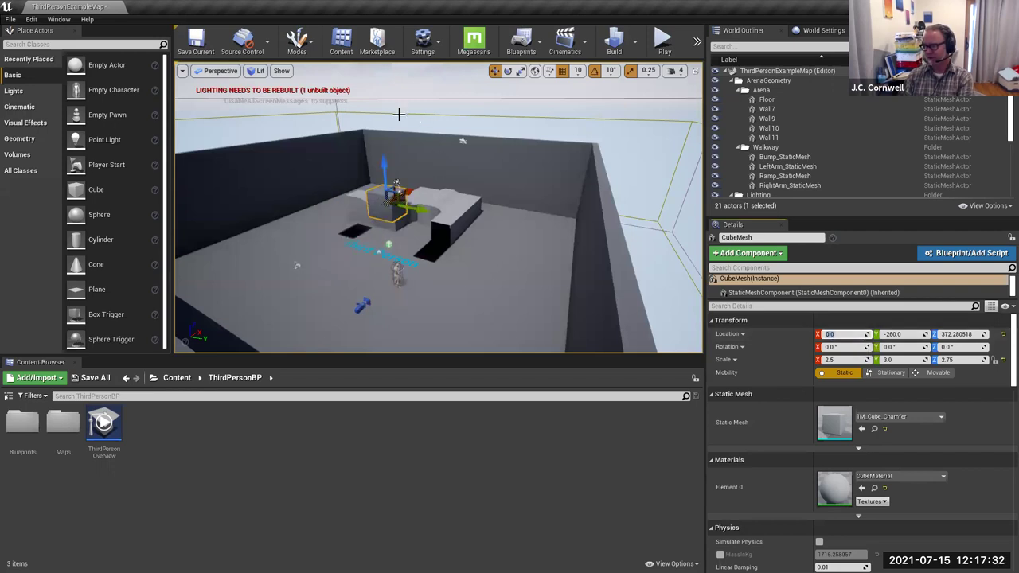
{"action": "left_click", "coordinate": [895, 335]}
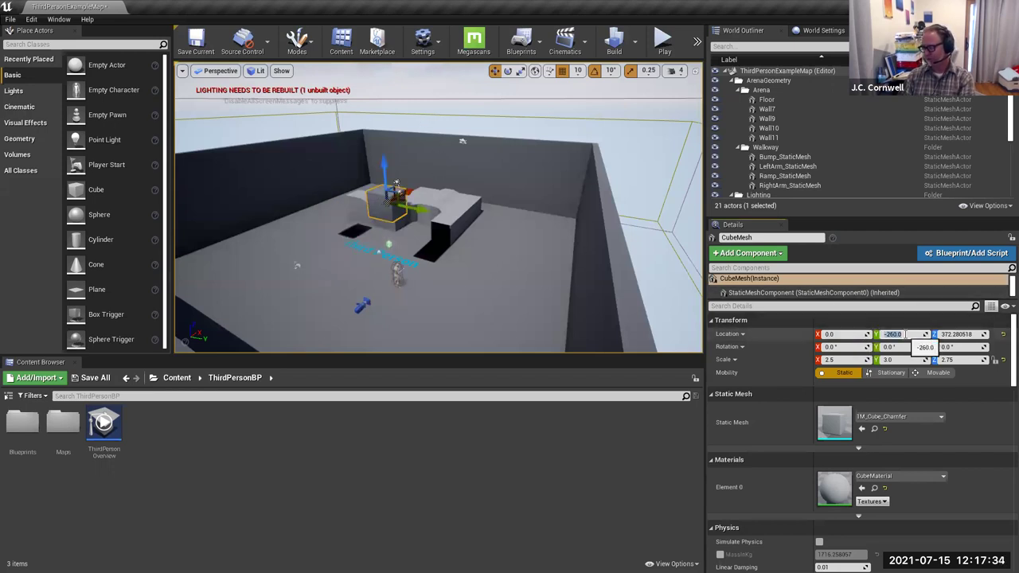
{"action": "type", "text": "0"}
{"action": "key", "text": "Return"}
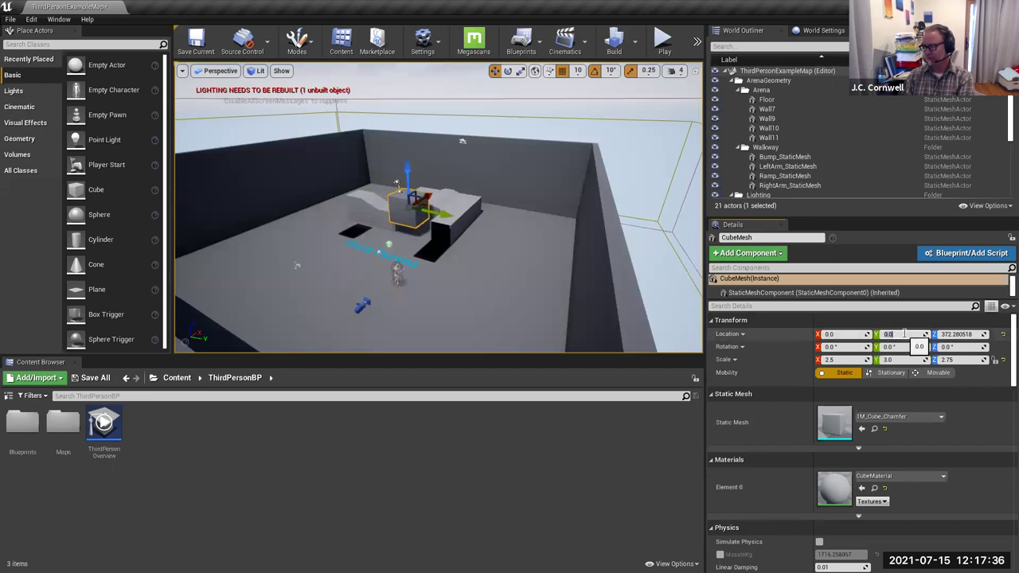
{"action": "left_click", "coordinate": [957, 334]}
{"action": "type", "text": "0"}
{"action": "key", "text": "Return"}
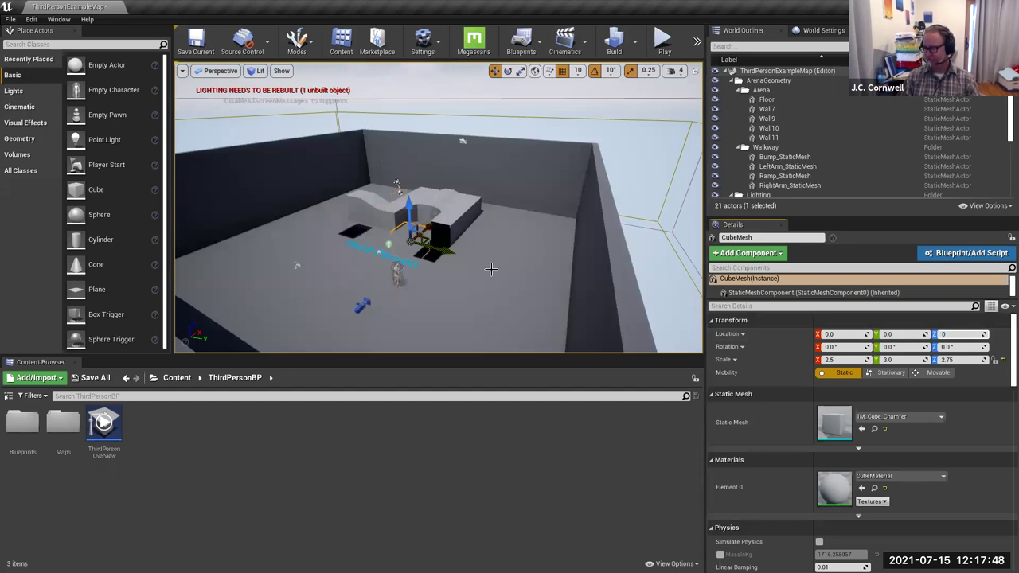
Step: Undo the cube's zeroed location values and move it back near the walkway, to about X -300, Y -260, Z 272
{"action": "key", "text": "ctrl+z"}
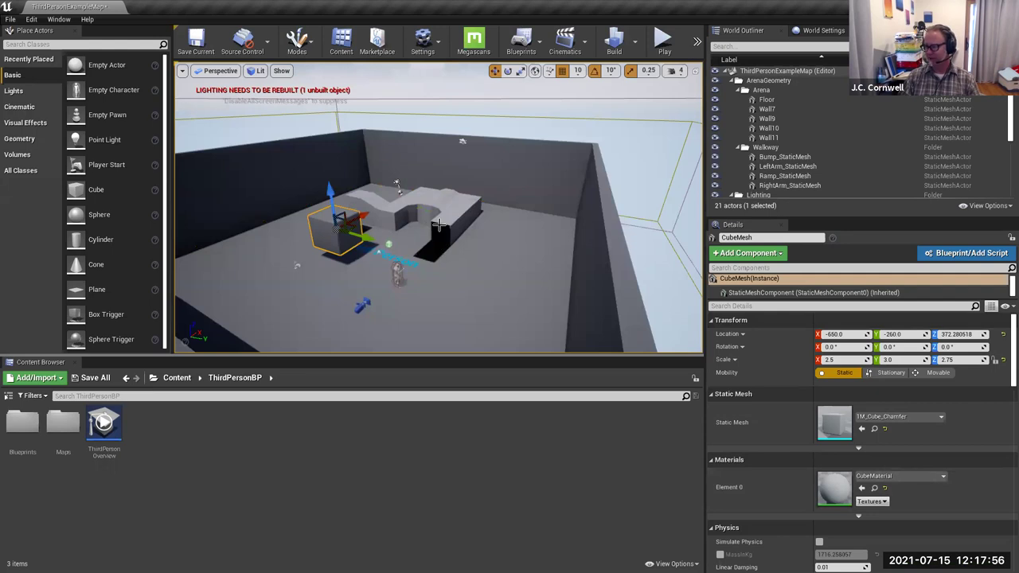
{"action": "left_click_drag", "start_coordinate": [330, 192], "coordinate": [398, 233]}
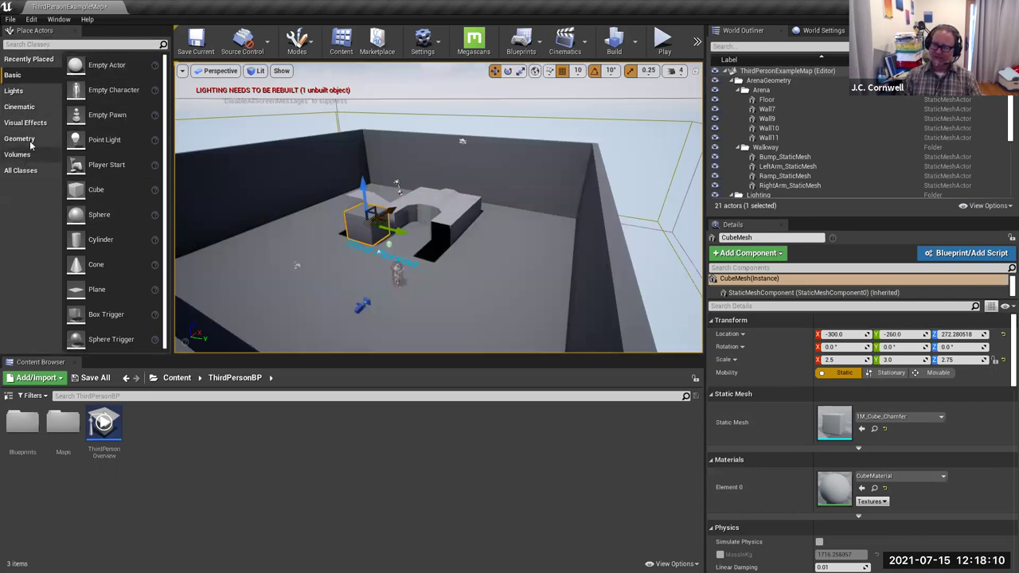
Step: Examine which actors can be placed from the Basic, Lights, Cinematic, Visual Effects and Geometry categories
{"action": "left_click", "coordinate": [28, 92]}
{"action": "left_click", "coordinate": [24, 106]}
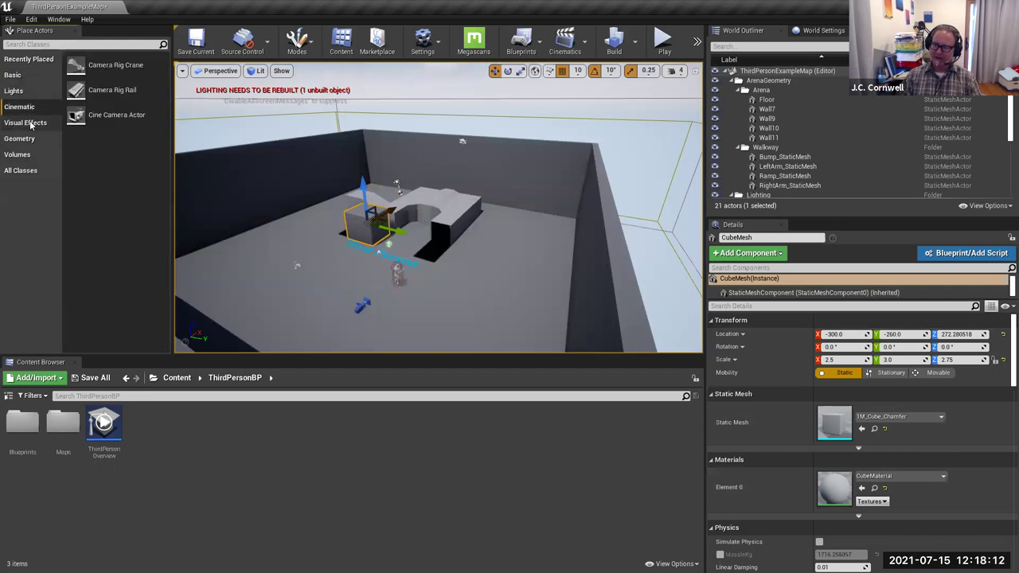
{"action": "left_click", "coordinate": [28, 123]}
{"action": "left_click", "coordinate": [30, 140]}
{"action": "left_click", "coordinate": [26, 123]}
{"action": "left_click", "coordinate": [21, 107]}
{"action": "left_click", "coordinate": [16, 91]}
{"action": "left_click", "coordinate": [22, 76]}
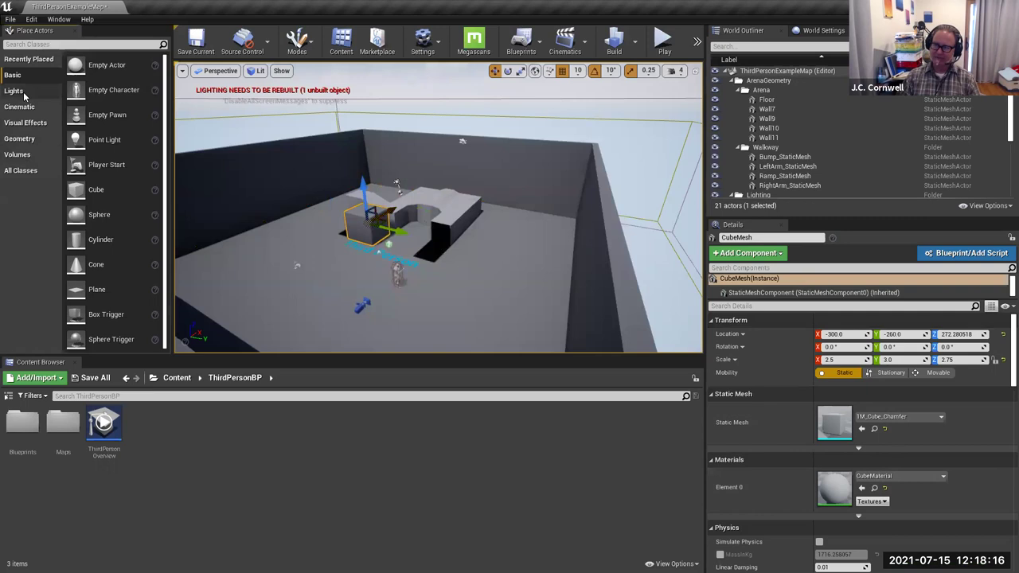
{"action": "left_click", "coordinate": [24, 94]}
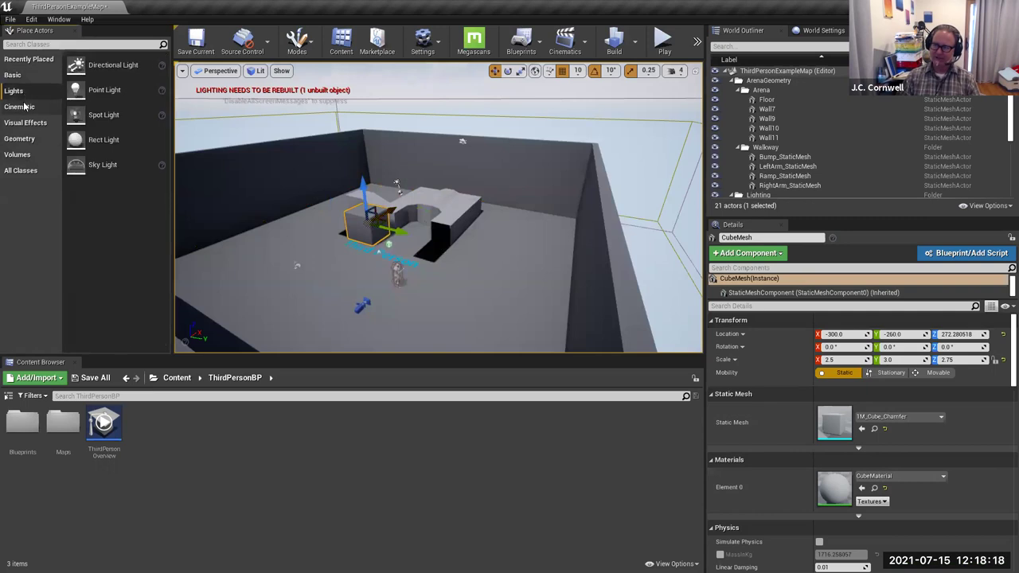
{"action": "left_click", "coordinate": [24, 110]}
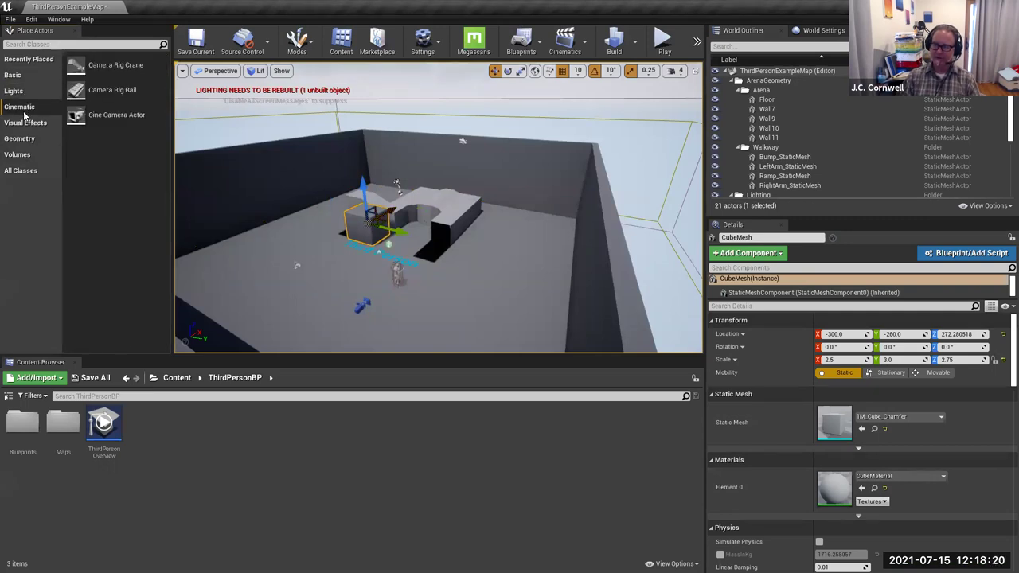
{"action": "left_click", "coordinate": [24, 141]}
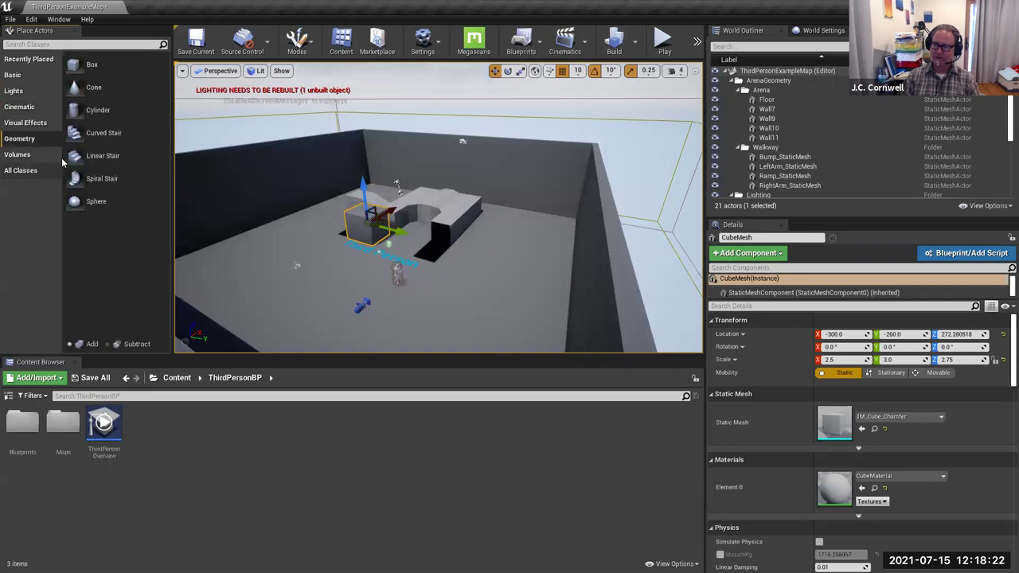
{"action": "left_click", "coordinate": [22, 79]}
Step: Place a point light in the area enclosed by the walkway and move it to X -40, Y 130, Z 270
{"action": "left_click", "coordinate": [21, 93]}
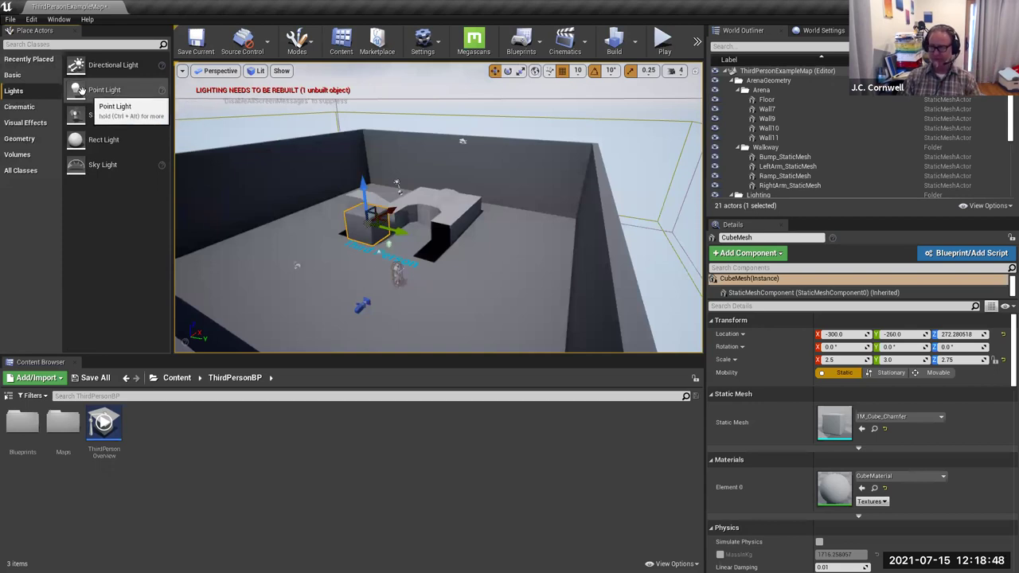
{"action": "left_click_drag", "start_coordinate": [115, 95], "coordinate": [413, 239]}
{"action": "left_click_drag", "start_coordinate": [411, 200], "coordinate": [412, 188]}
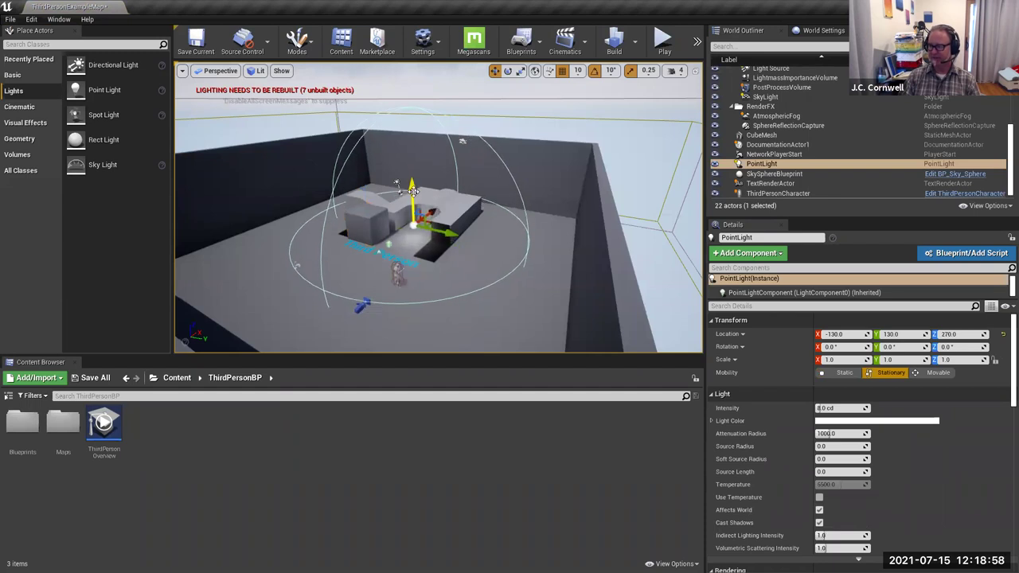
{"action": "right_click_drag", "start_coordinate": [414, 271], "coordinate": [415, 271]}
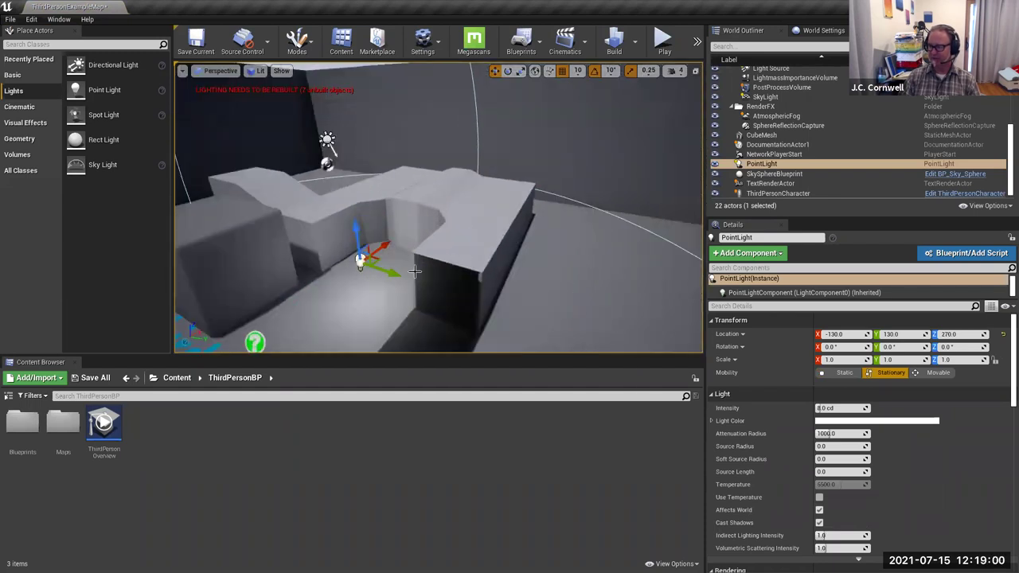
{"action": "left_click_drag", "start_coordinate": [384, 247], "coordinate": [400, 207]}
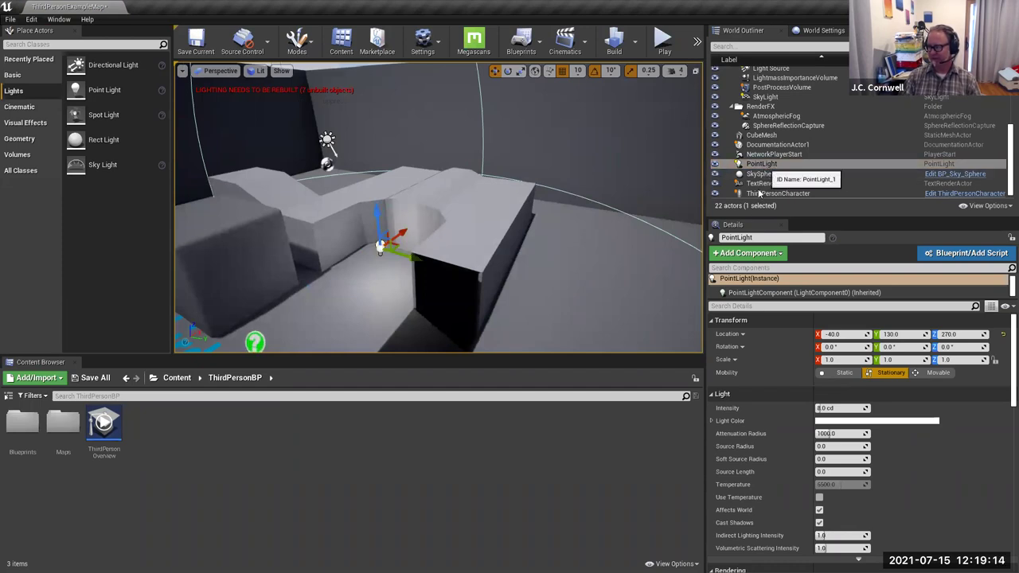
Step: Set the point light's intensity to about 43.15 cd and its light color to light red, hex sRGB FB7C84FF
{"action": "left_click", "coordinate": [766, 166]}
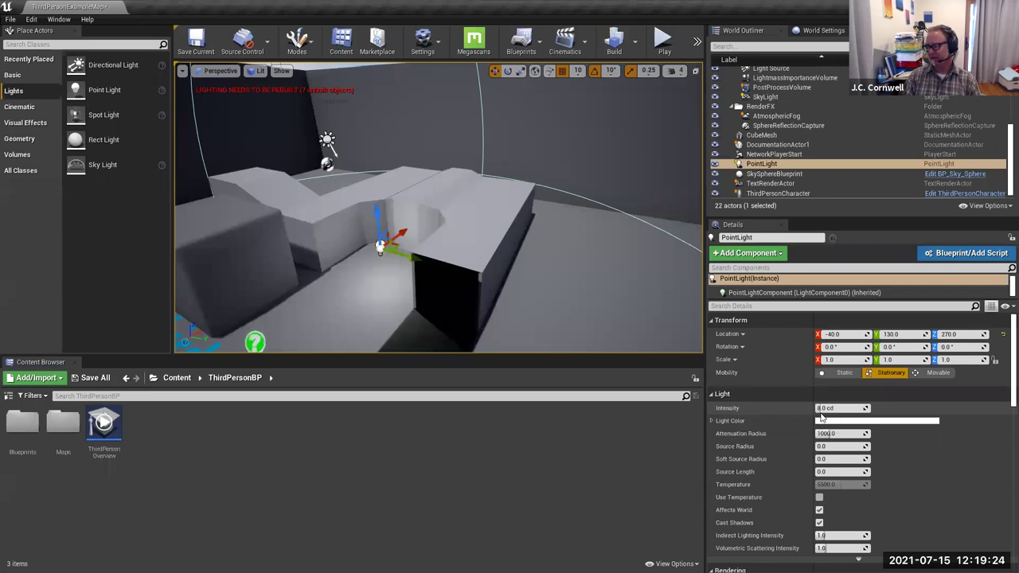
{"action": "mouse_move", "coordinate": [826, 408]}
{"action": "left_mouse_down"}
{"action": "mouse_move", "coordinate": [851, 408]}
{"action": "mouse_move", "coordinate": [841, 408]}
{"action": "left_mouse_up"}
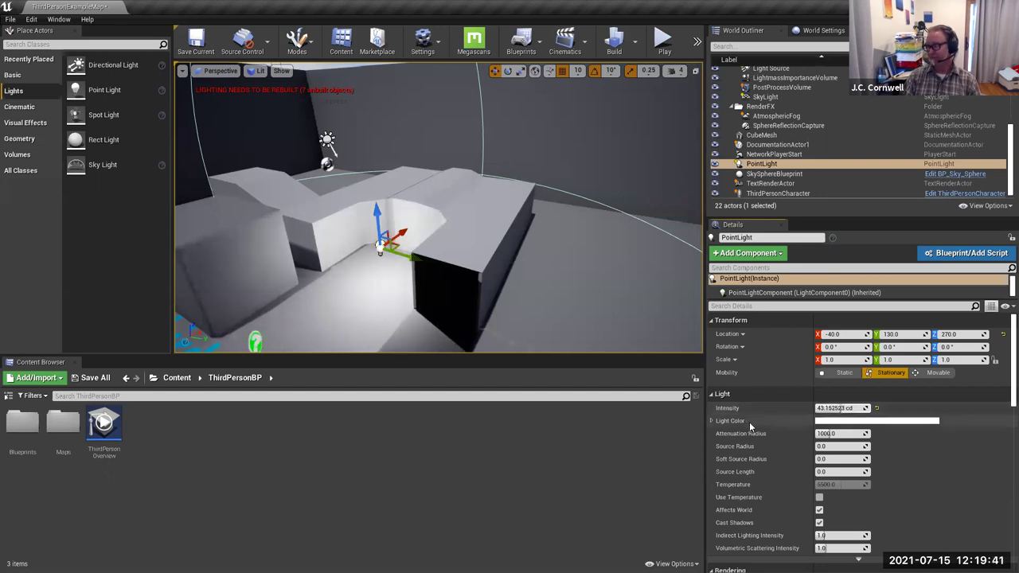
{"action": "left_click", "coordinate": [839, 422]}
{"action": "left_click", "coordinate": [713, 373]}
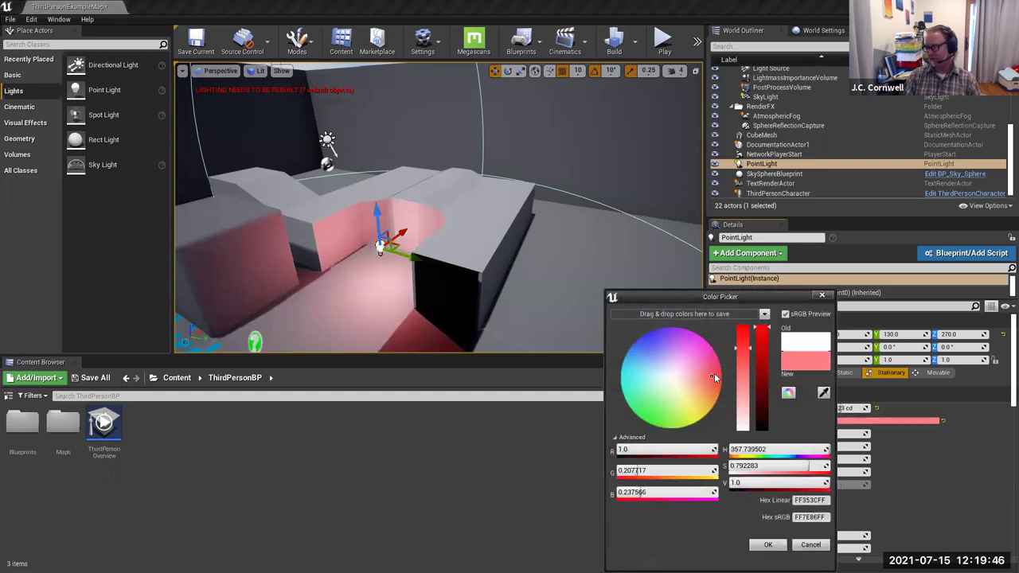
{"action": "left_click", "coordinate": [762, 330]}
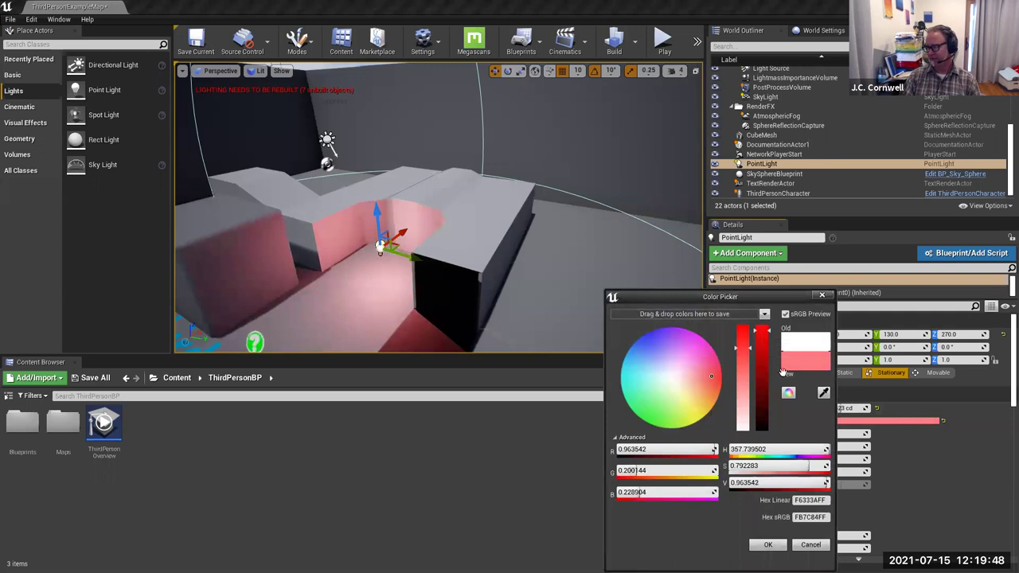
{"action": "left_click", "coordinate": [768, 545]}
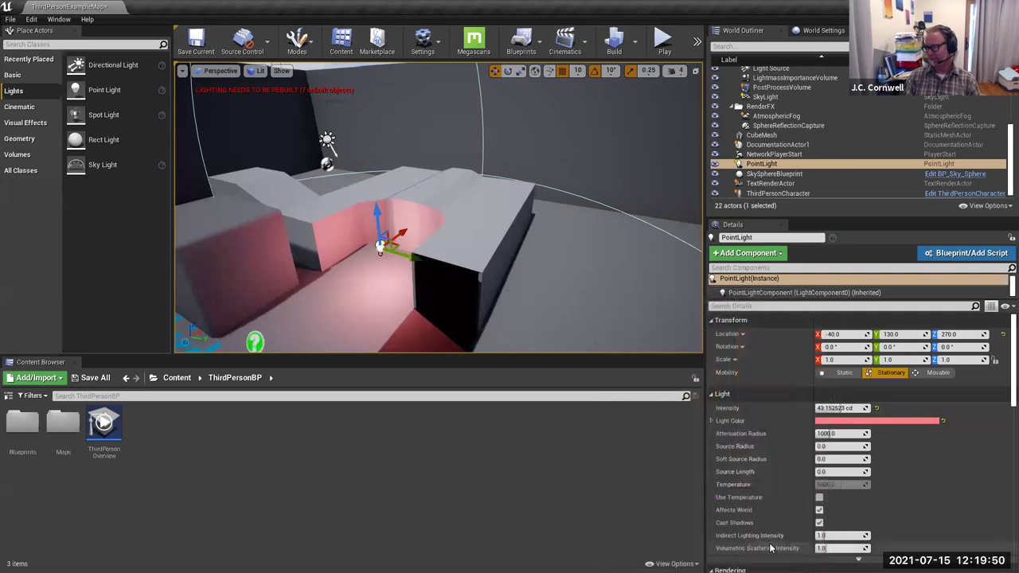
Step: Raise the point light and shift it sideways along the walkway, to X -40, Y 30, Z 350
{"action": "left_click_drag", "start_coordinate": [376, 208], "coordinate": [375, 158]}
{"action": "left_click_drag", "start_coordinate": [406, 205], "coordinate": [375, 201]}
{"action": "left_click_drag", "start_coordinate": [346, 153], "coordinate": [348, 173]}
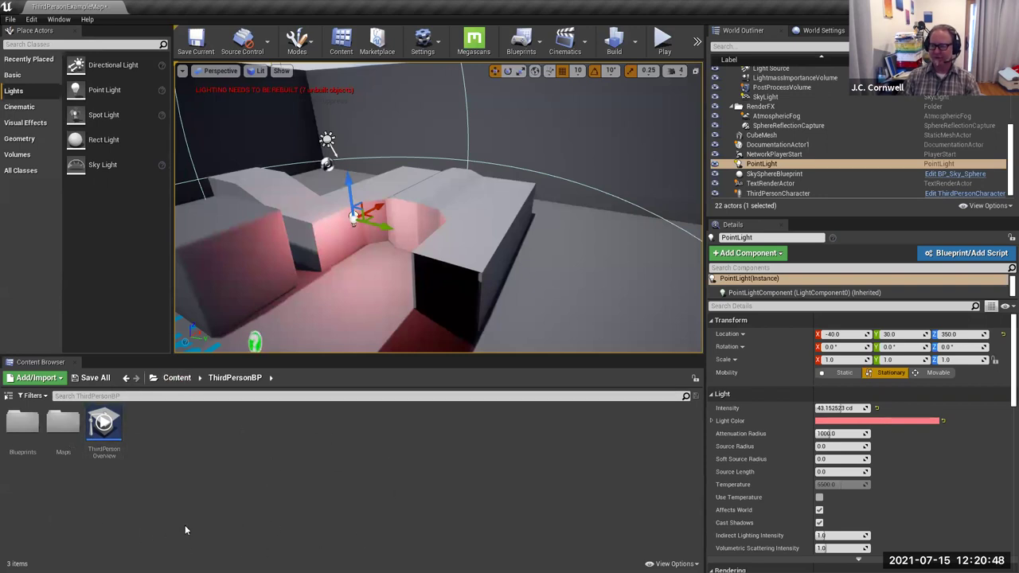
Step: Show the project's folder tree in the Content Browser and open the Geometry folder under Content
{"action": "left_click", "coordinate": [8, 396]}
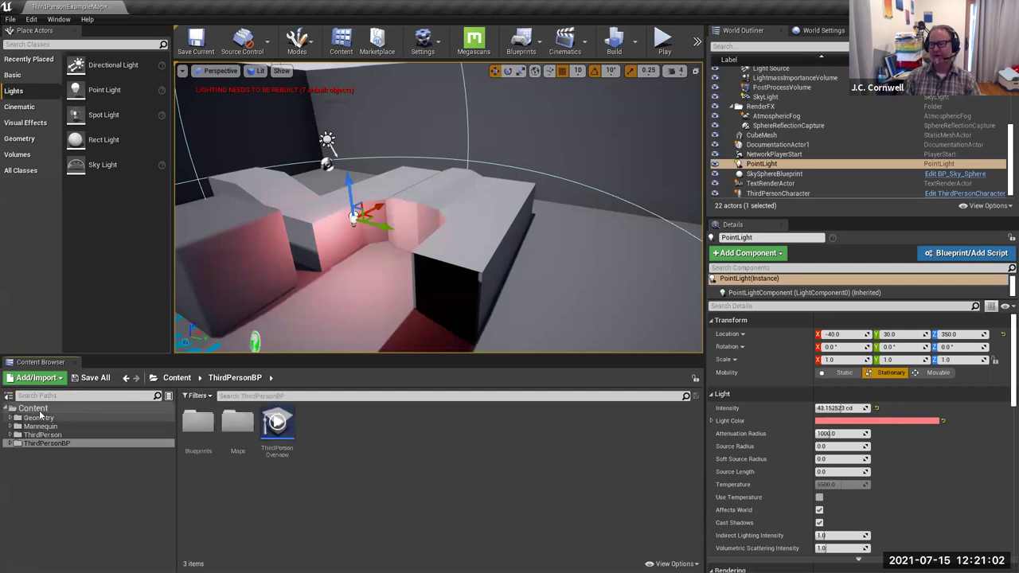
{"action": "left_click", "coordinate": [40, 410]}
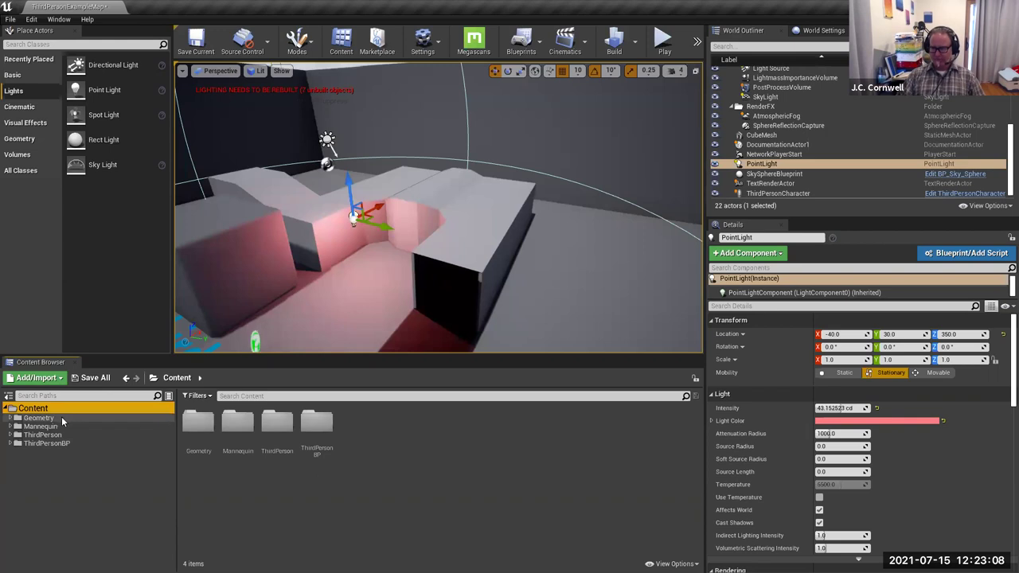
{"action": "left_click", "coordinate": [38, 417]}
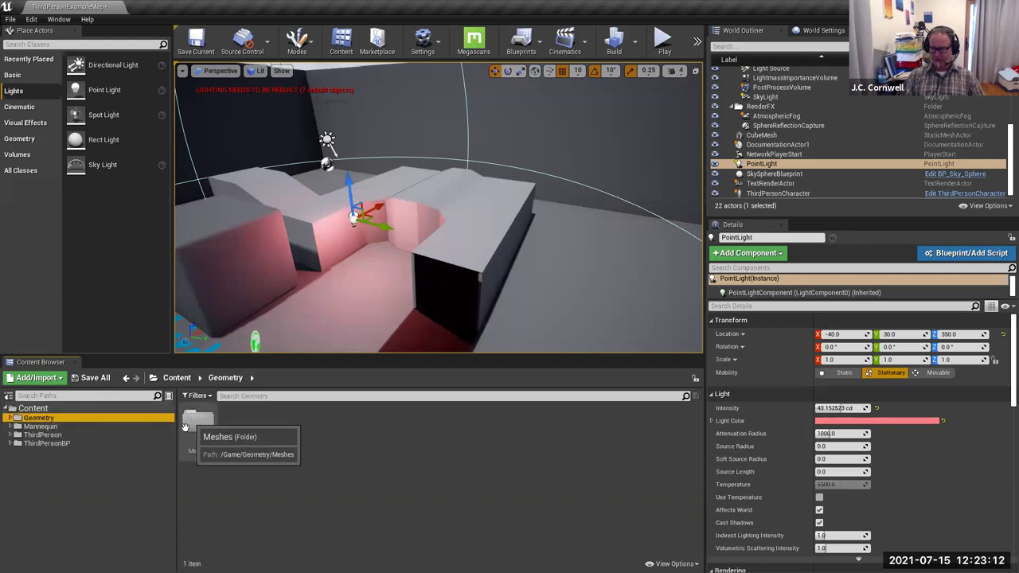
Step: From Geometry/Meshes, place three 1M_Cube meshes on the floor beside the walkway, at X 340 Y 650, X 340 Y 790 and X 720 Y 660
{"action": "left_click", "coordinate": [8, 419]}
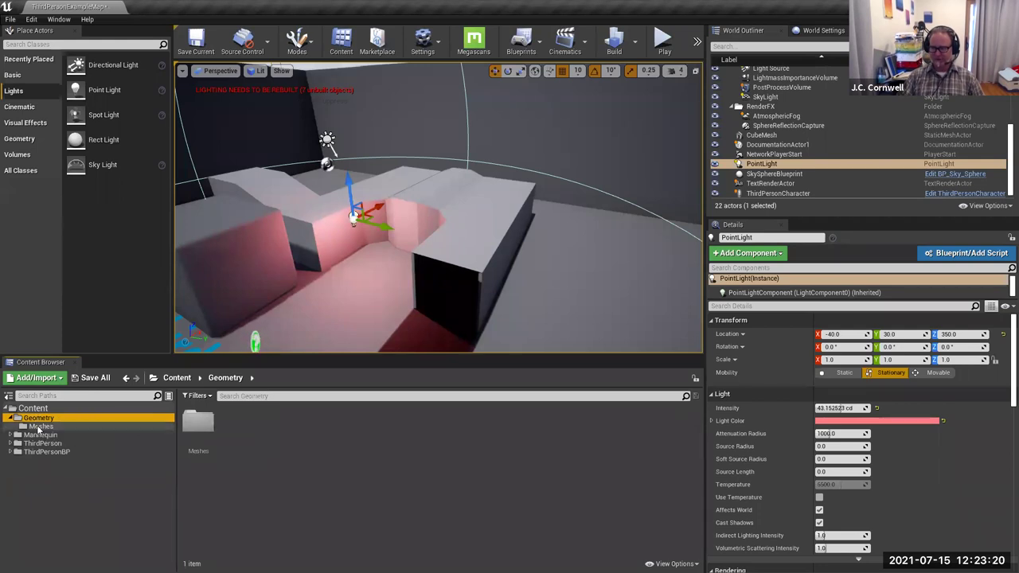
{"action": "left_click", "coordinate": [37, 427]}
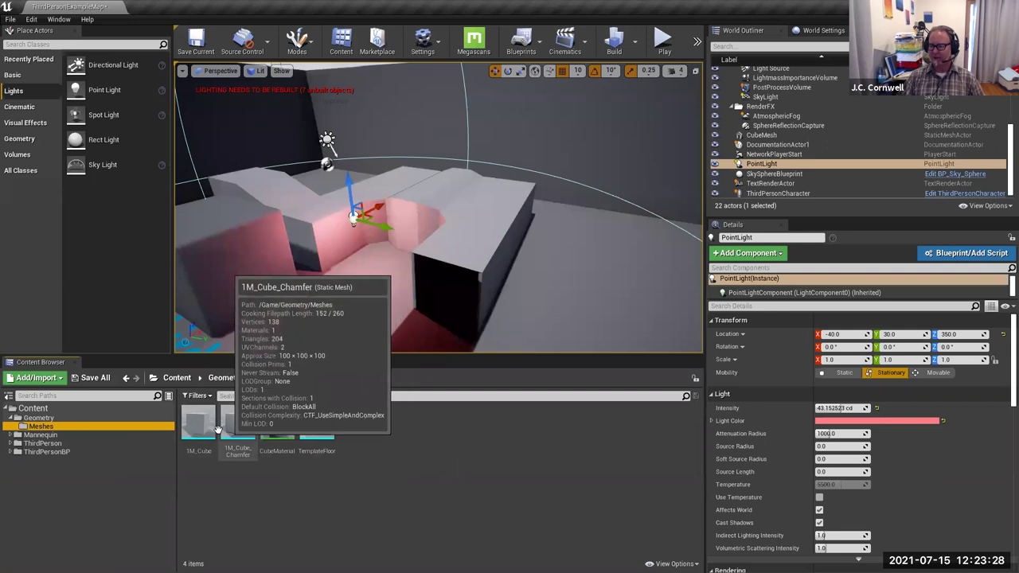
{"action": "left_click_drag", "start_coordinate": [197, 428], "coordinate": [563, 252]}
{"action": "left_click_drag", "start_coordinate": [572, 211], "coordinate": [563, 294]}
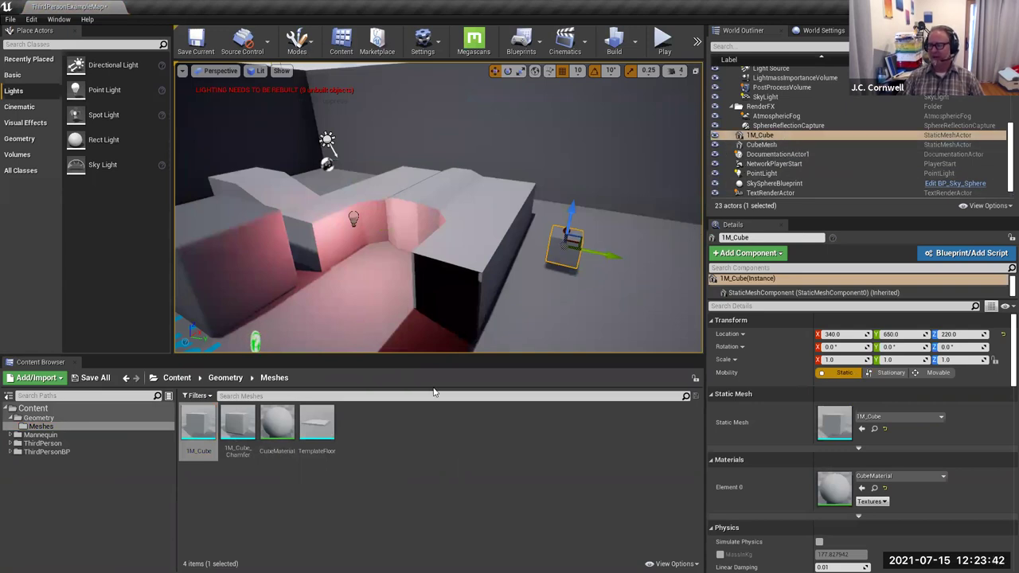
{"action": "left_click_drag", "start_coordinate": [199, 426], "coordinate": [617, 224]}
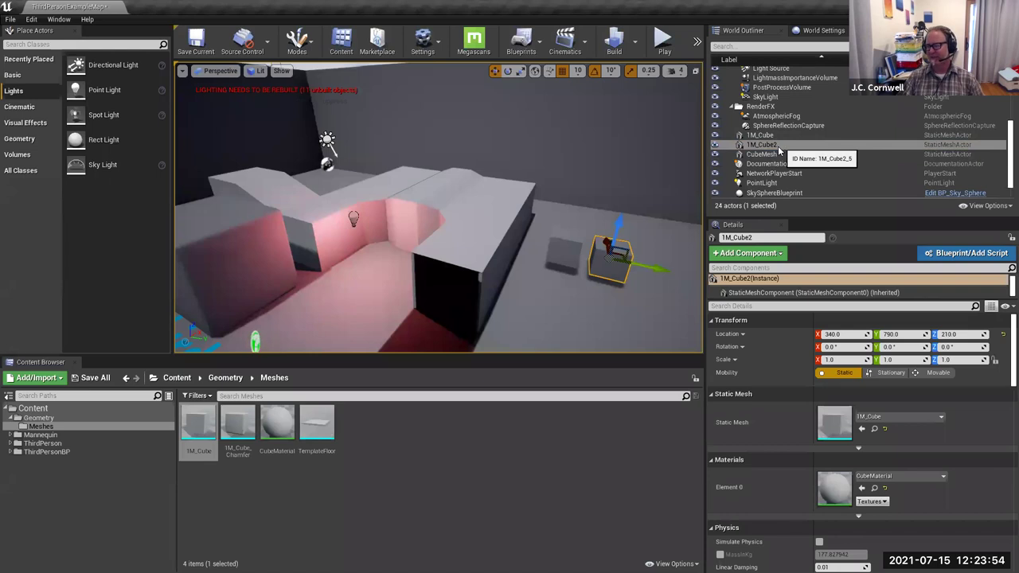
{"action": "left_click_drag", "start_coordinate": [199, 422], "coordinate": [577, 174]}
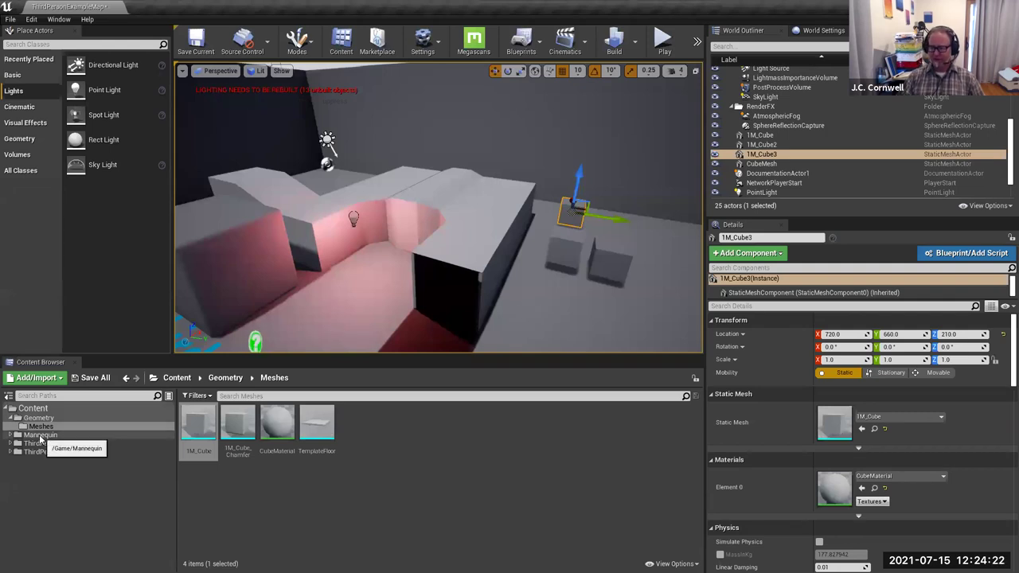
Step: Open the Mesh folder under Content/Mannequin/Character and inspect the details of its mannequin meshes
{"action": "left_click", "coordinate": [35, 409]}
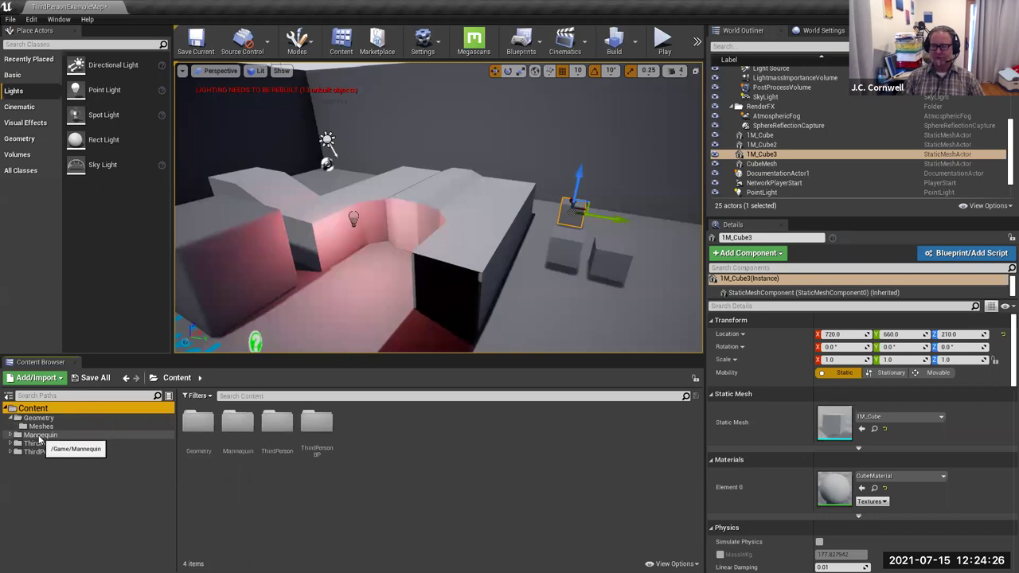
{"action": "left_click", "coordinate": [39, 434]}
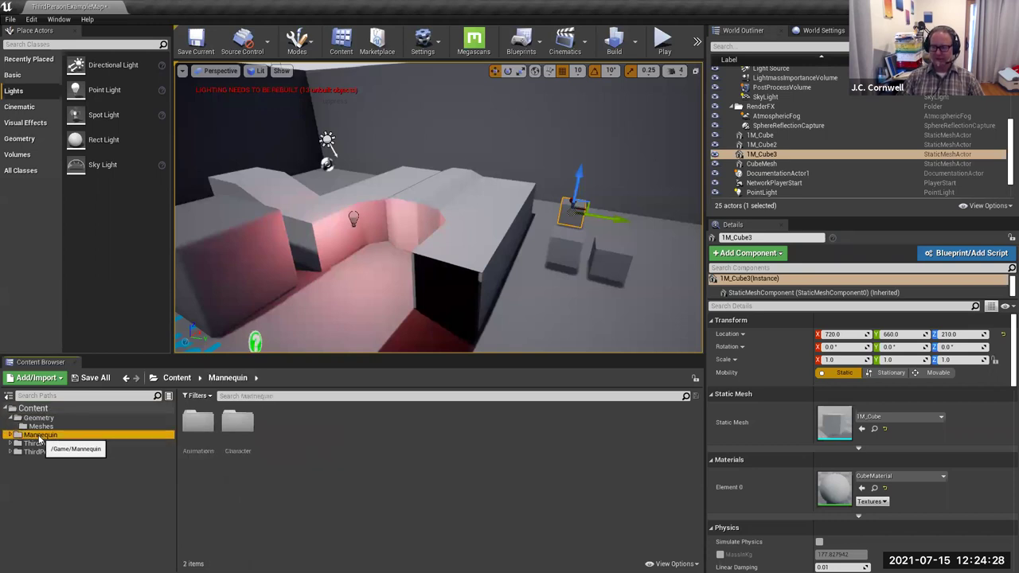
{"action": "double_click", "coordinate": [240, 426]}
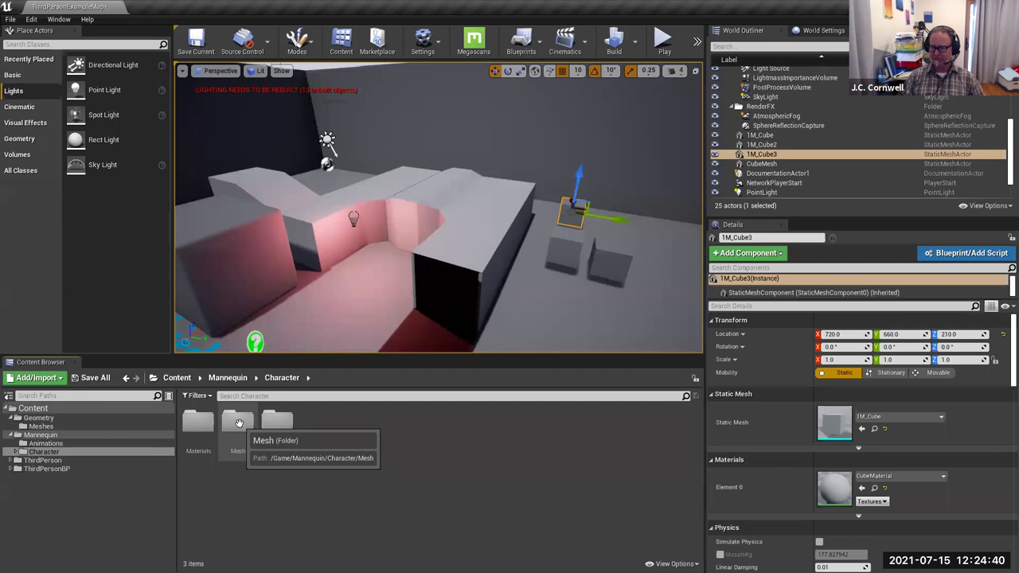
{"action": "double_click", "coordinate": [239, 423]}
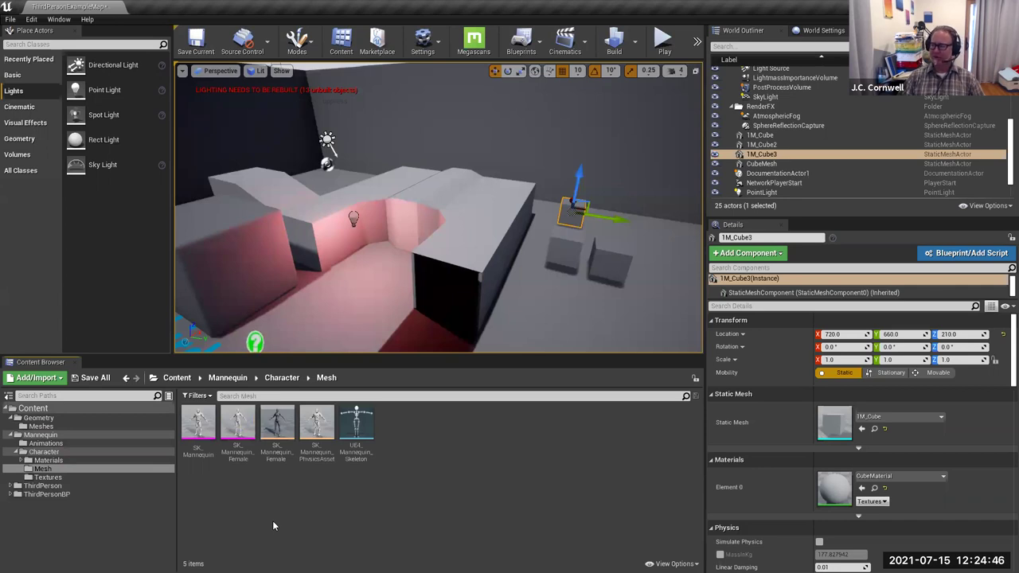
{"action": "mouse_move", "coordinate": [198, 423]}
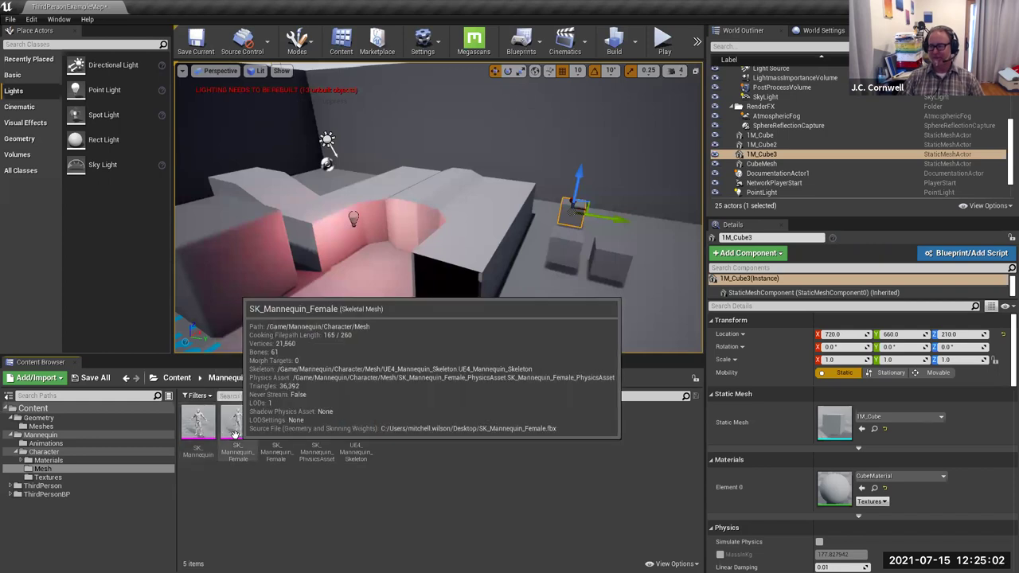
{"action": "mouse_move", "coordinate": [237, 420]}
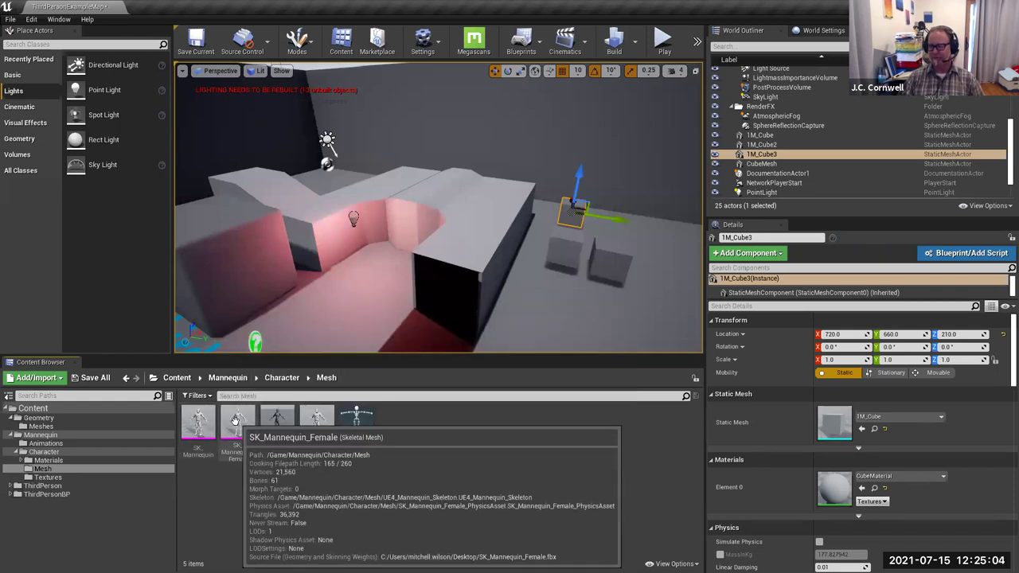
Step: Place two SK_Mannequin_Female skeletal meshes on top of the walkway, at X 50 and X 300, both at Y 380, Z 330
{"action": "left_click_drag", "start_coordinate": [237, 420], "coordinate": [465, 237]}
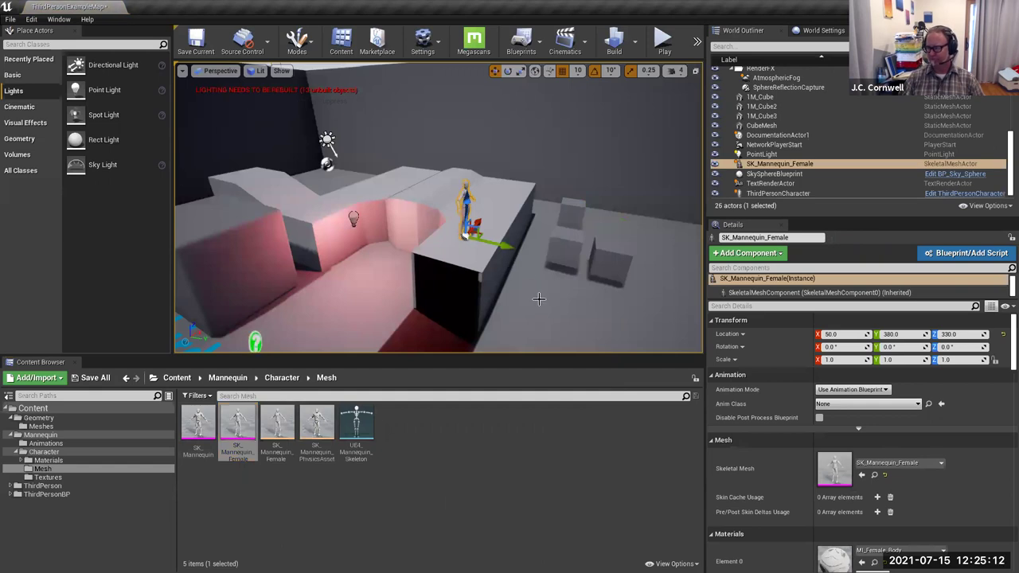
{"action": "scroll", "coordinate": [542, 293], "scroll_direction": "up", "scroll_amount": 3}
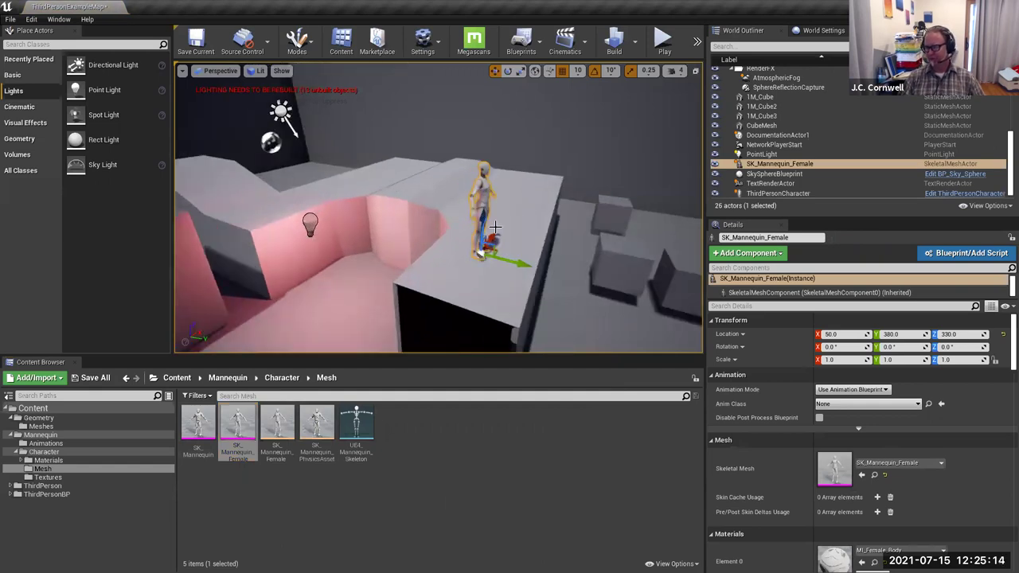
{"action": "mouse_move", "coordinate": [521, 265]}
{"action": "left_mouse_down"}
{"action": "mouse_move", "coordinate": [498, 263]}
{"action": "mouse_move", "coordinate": [525, 263]}
{"action": "left_mouse_up"}
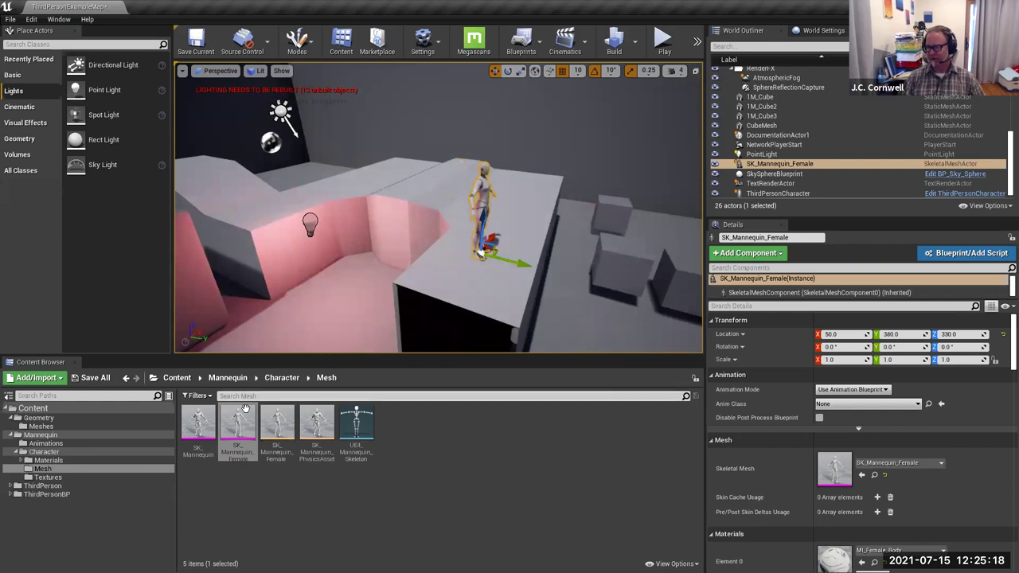
{"action": "left_click_drag", "start_coordinate": [238, 418], "coordinate": [513, 203]}
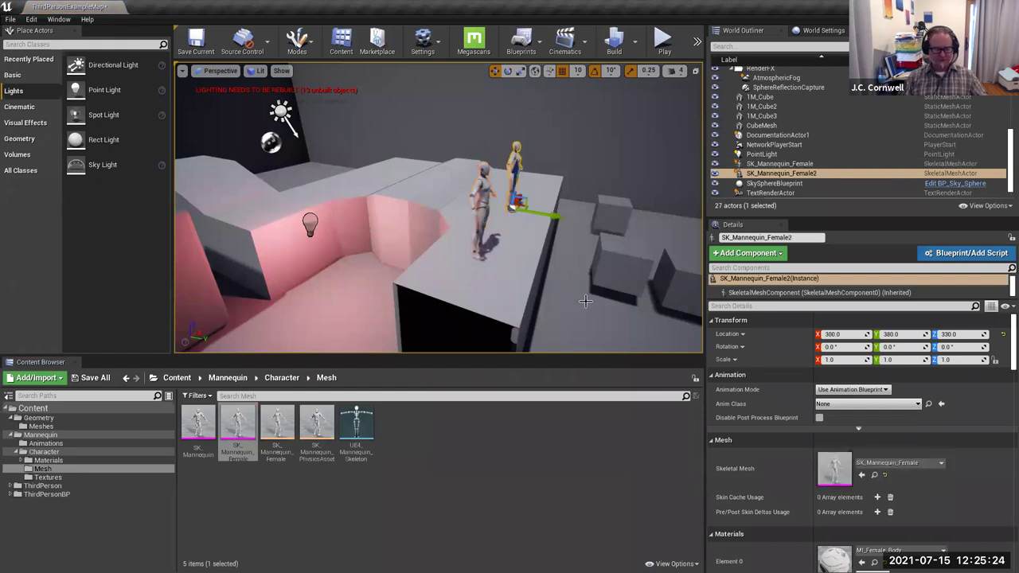
{"action": "left_click_drag", "start_coordinate": [581, 287], "coordinate": [430, 248], "text": "alt"}
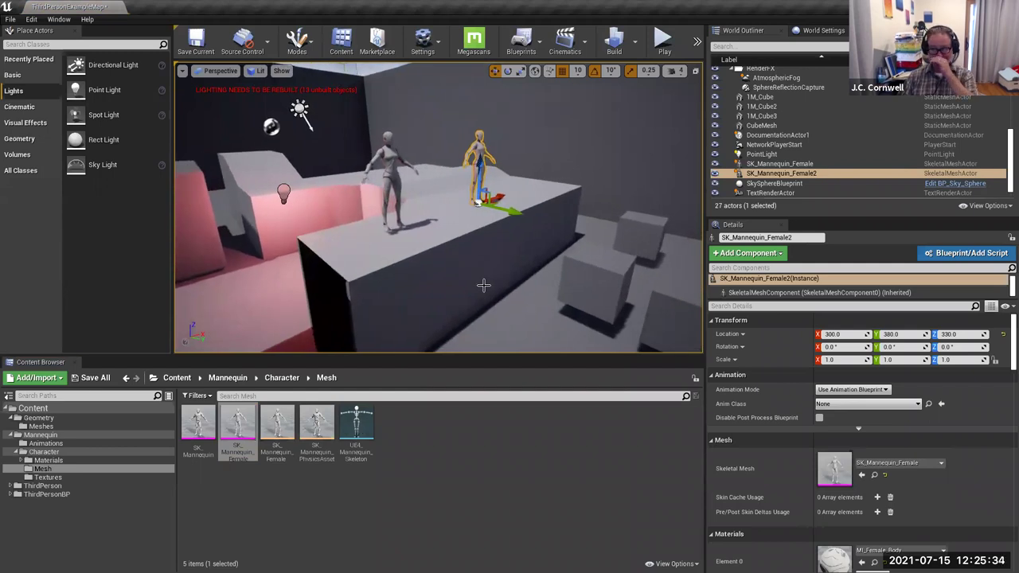
Step: Hide the folder tree of the Content Browser and show it again
{"action": "left_click", "coordinate": [9, 396]}
{"action": "left_click", "coordinate": [9, 396]}
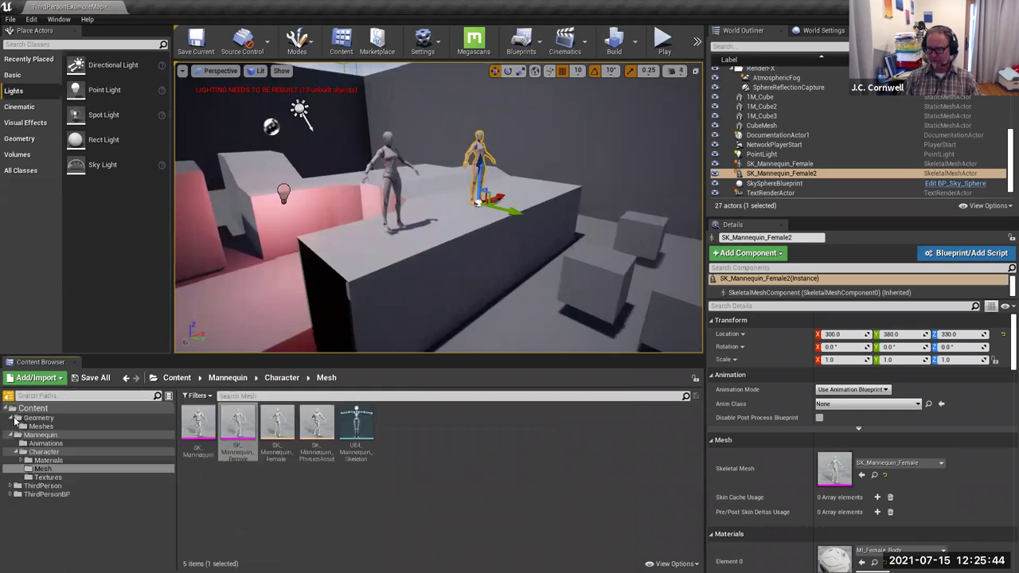
{"action": "left_click", "coordinate": [9, 396]}
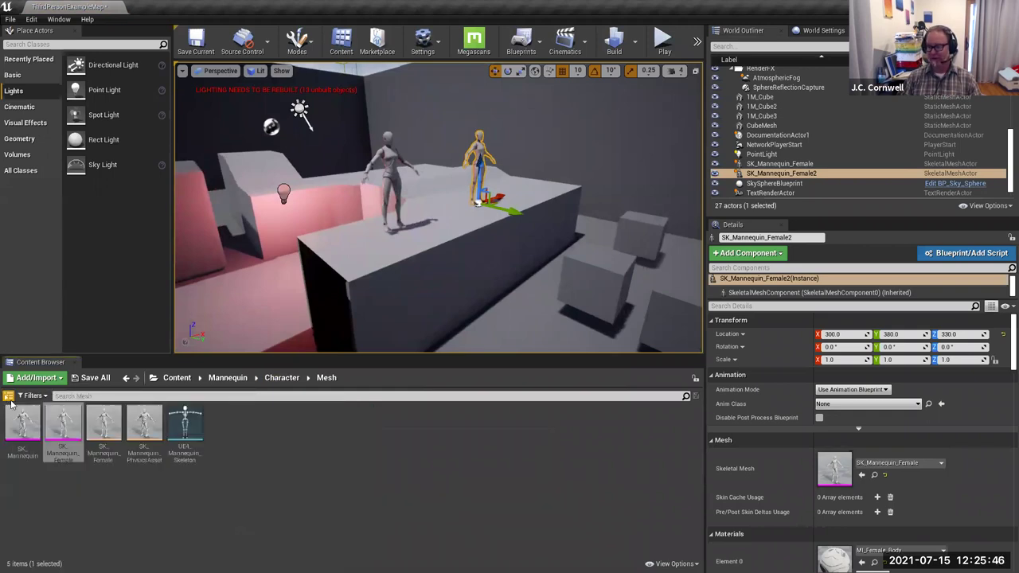
{"action": "left_click", "coordinate": [9, 396]}
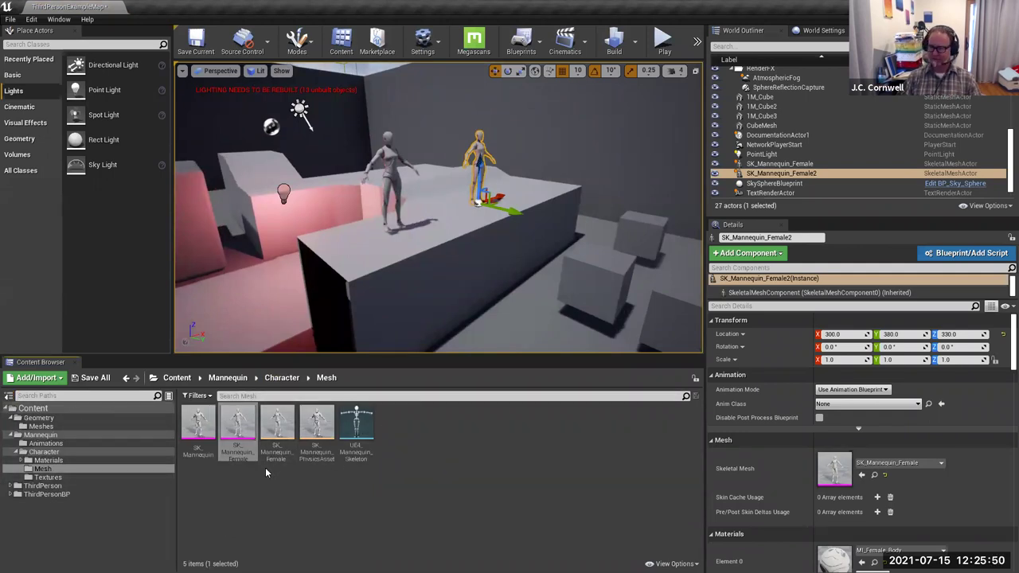
{"action": "left_click", "coordinate": [8, 396]}
{"action": "left_click", "coordinate": [9, 396]}
Step: Return to the top-level Content folder and collapse the Geometry and Mannequin folders in the folder tree
{"action": "left_click", "coordinate": [7, 408]}
{"action": "left_click", "coordinate": [7, 408]}
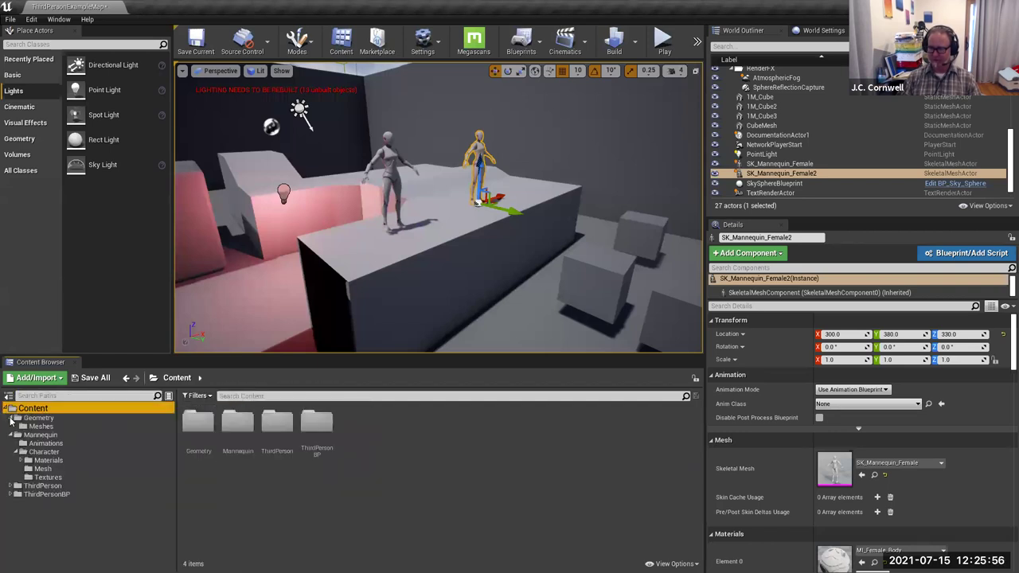
{"action": "left_click", "coordinate": [10, 417]}
{"action": "left_click", "coordinate": [9, 427]}
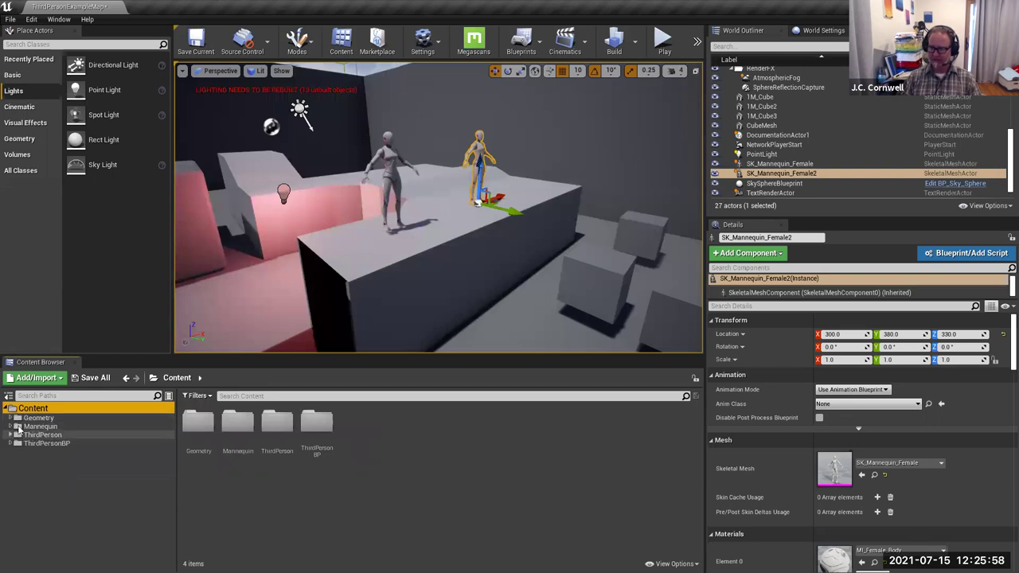
Step: Expand the Mannequin folder in the folder tree and open Character/Mesh to inspect the mannequin meshes
{"action": "left_click", "coordinate": [44, 428]}
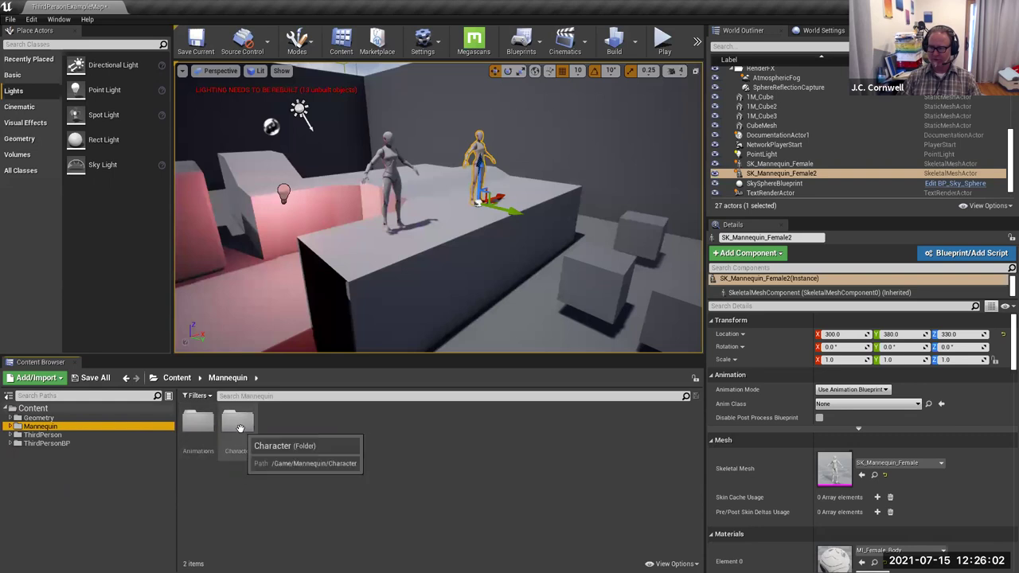
{"action": "left_click", "coordinate": [8, 428]}
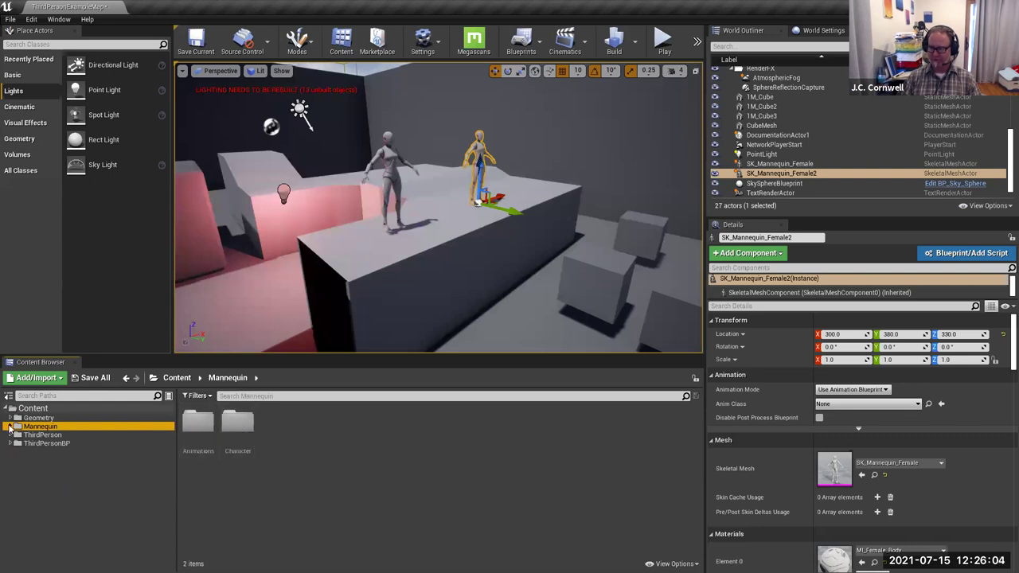
{"action": "left_click", "coordinate": [17, 444]}
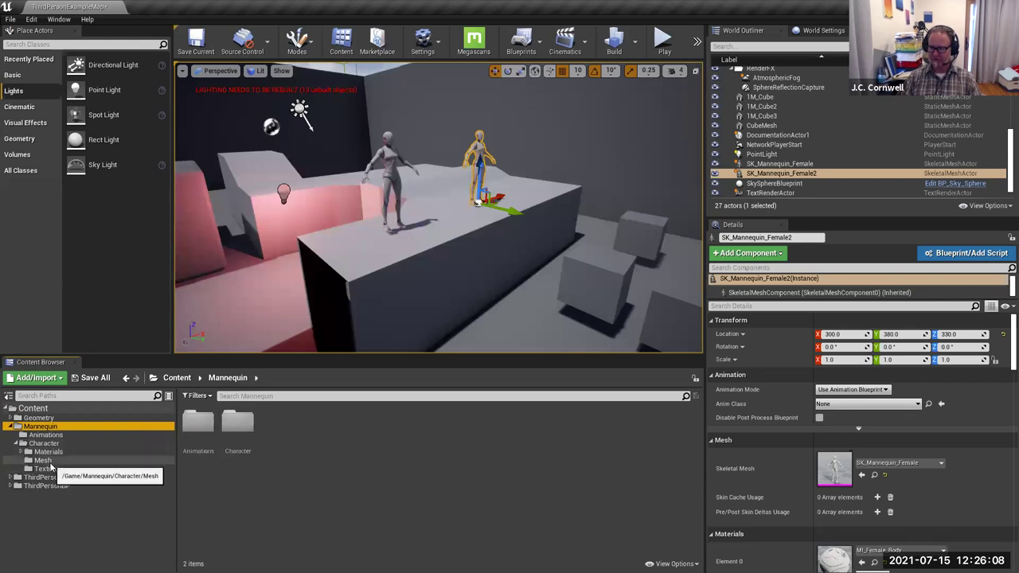
{"action": "left_click", "coordinate": [48, 462]}
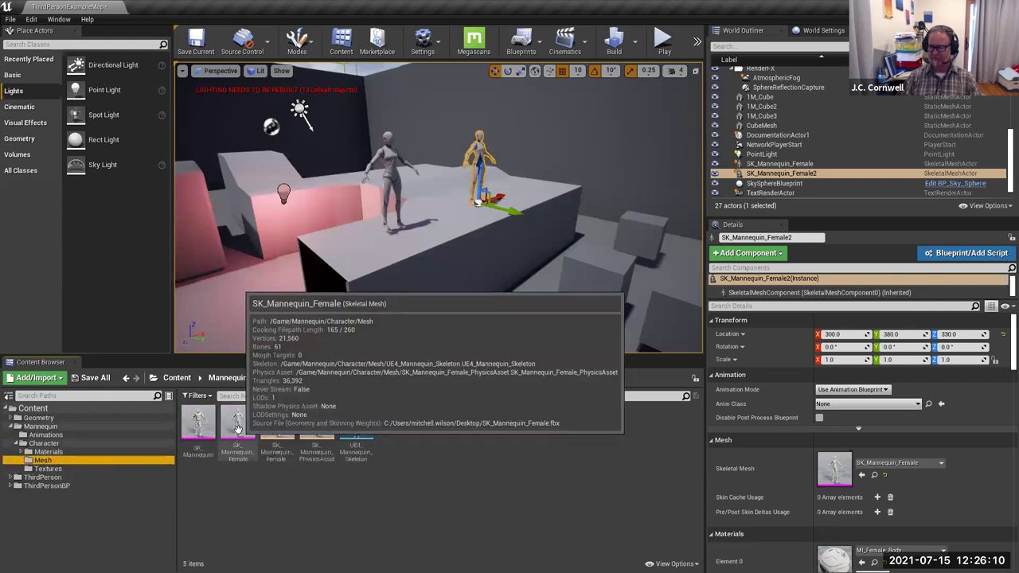
{"action": "mouse_move", "coordinate": [203, 426]}
{"action": "mouse_move", "coordinate": [241, 430]}
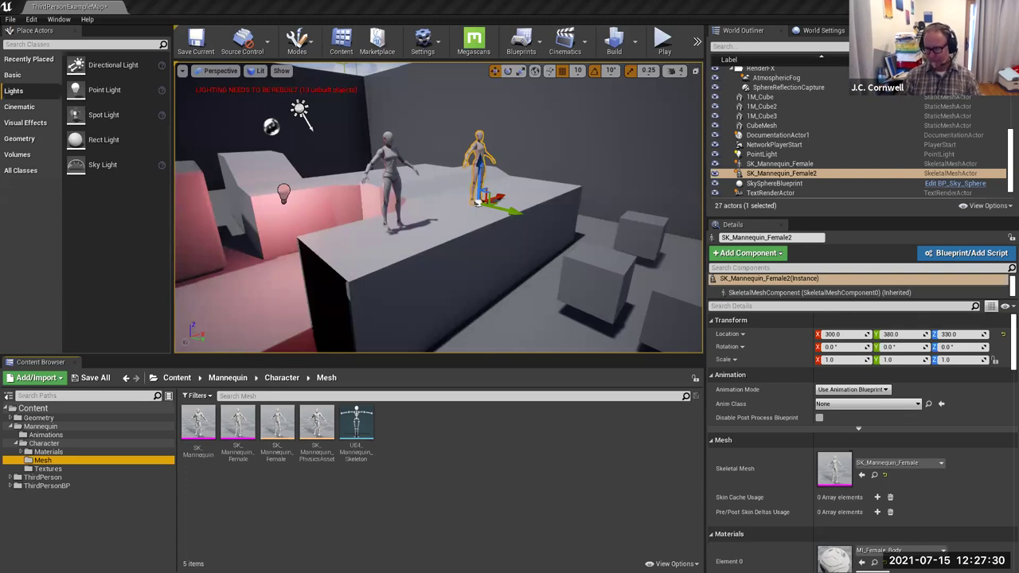
Step: Delete the ThirdPersonCharacter standing on the floor in front of the ThirdPerson text
{"action": "scroll", "coordinate": [472, 278], "scroll_direction": "down", "scroll_amount": 3}
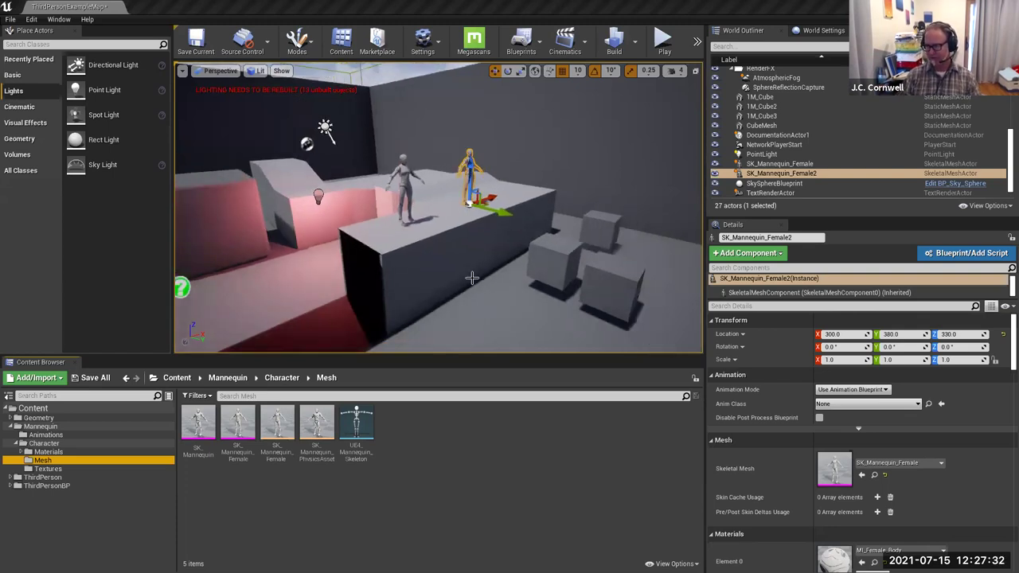
{"action": "scroll", "coordinate": [472, 277], "scroll_direction": "down", "scroll_amount": 6}
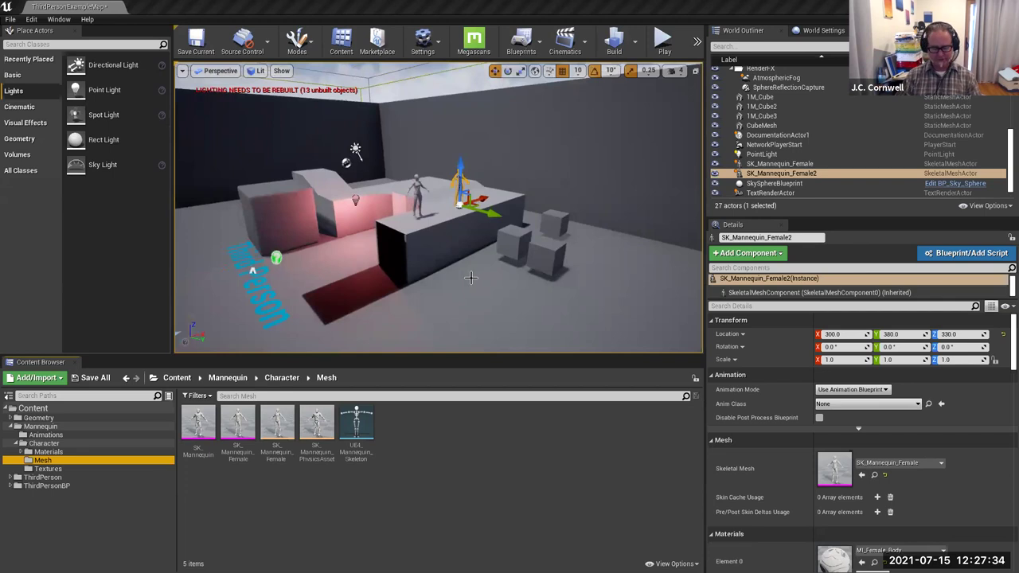
{"action": "right_click_drag", "start_coordinate": [471, 277], "coordinate": [328, 277]}
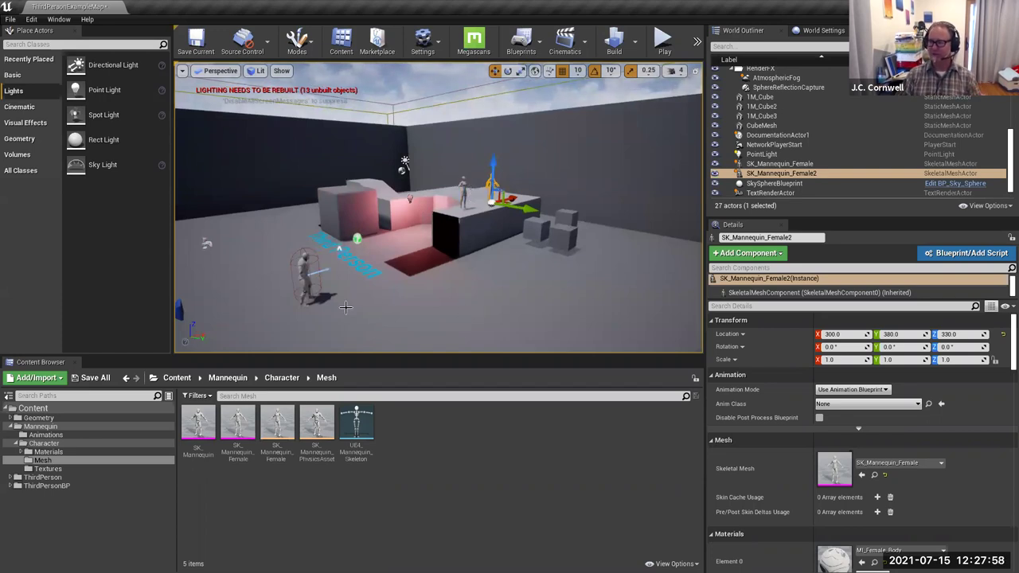
{"action": "left_click", "coordinate": [302, 277]}
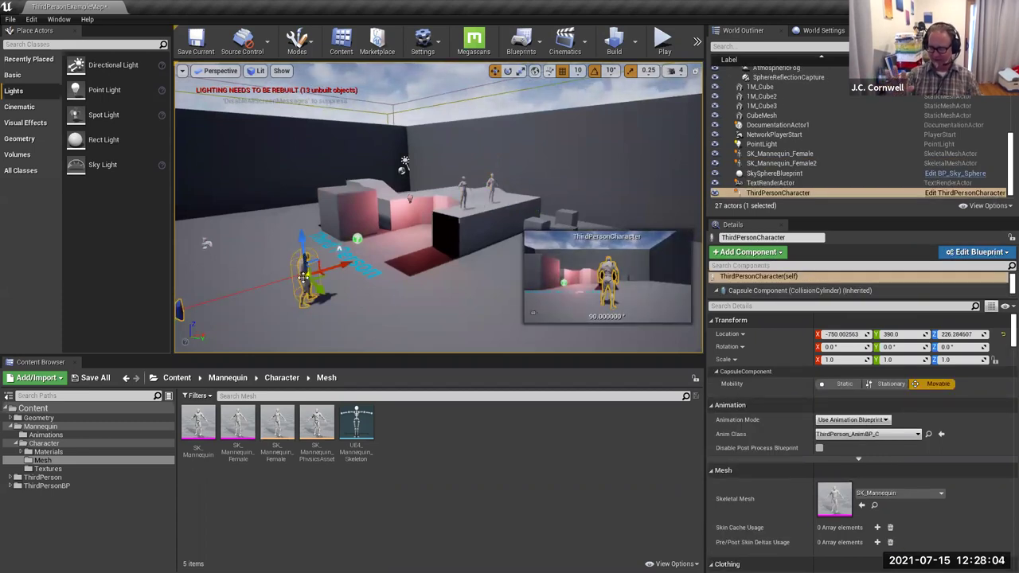
{"action": "key", "text": "Delete"}
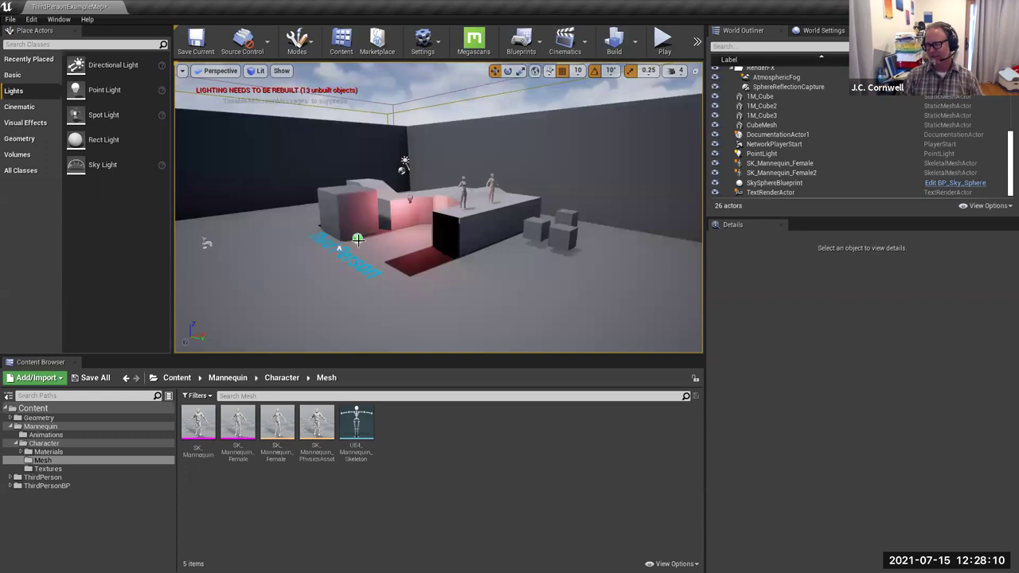
Step: Delete the documentation actor beside the floor text and the NetworkPlayerStart actor from the level
{"action": "left_click", "coordinate": [357, 239]}
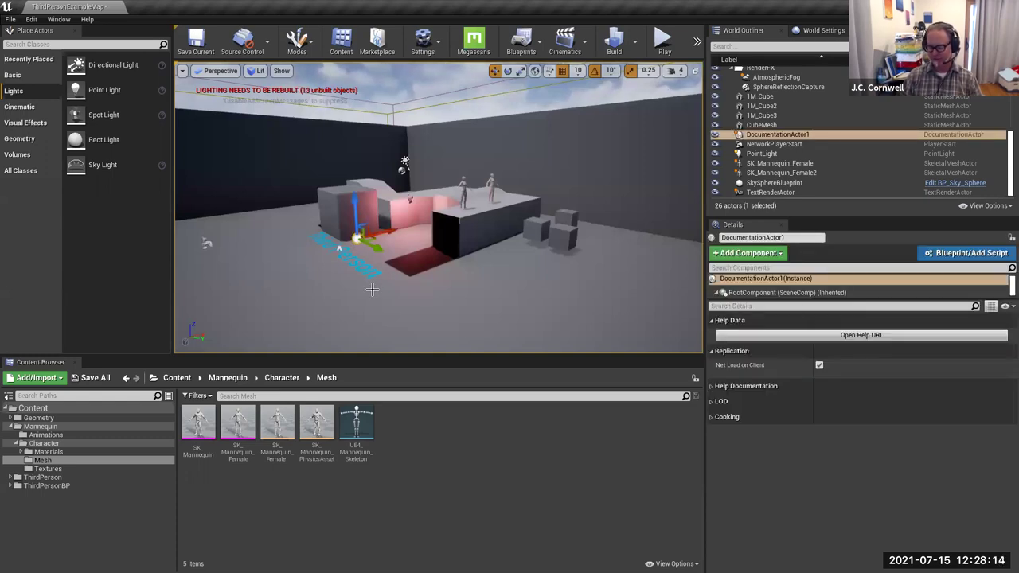
{"action": "key", "text": "Delete"}
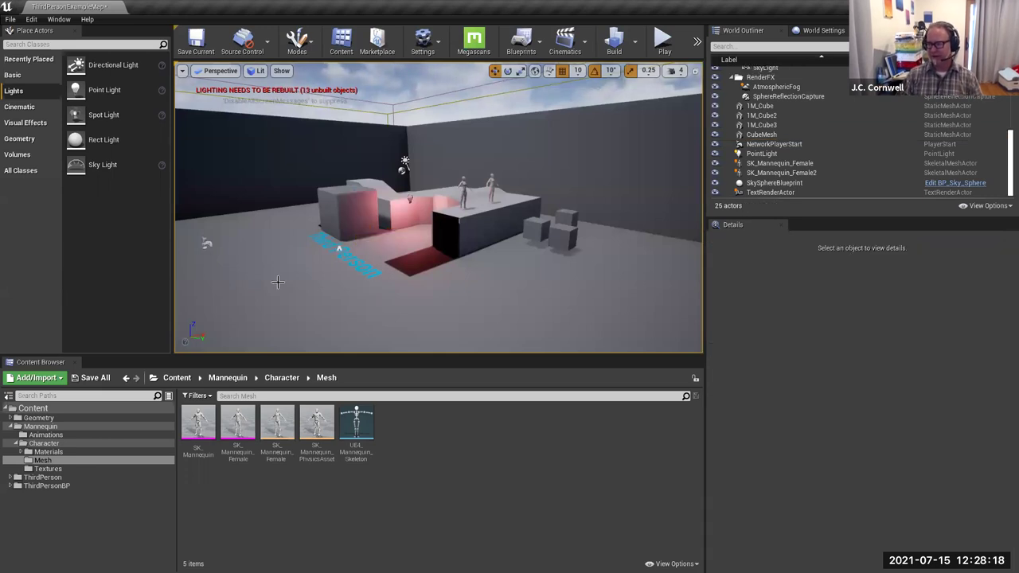
{"action": "left_click", "coordinate": [206, 244]}
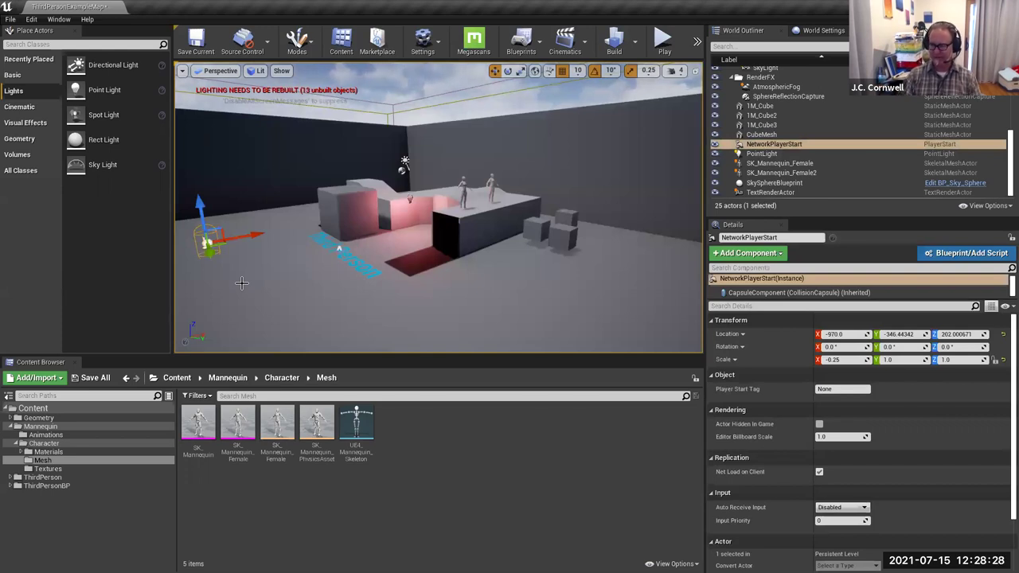
{"action": "key", "text": "Delete"}
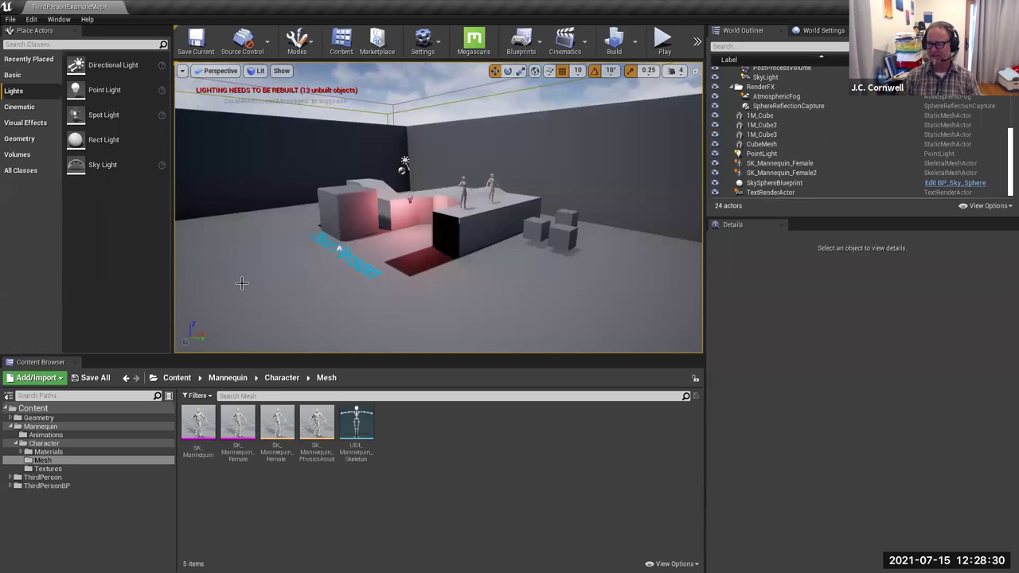
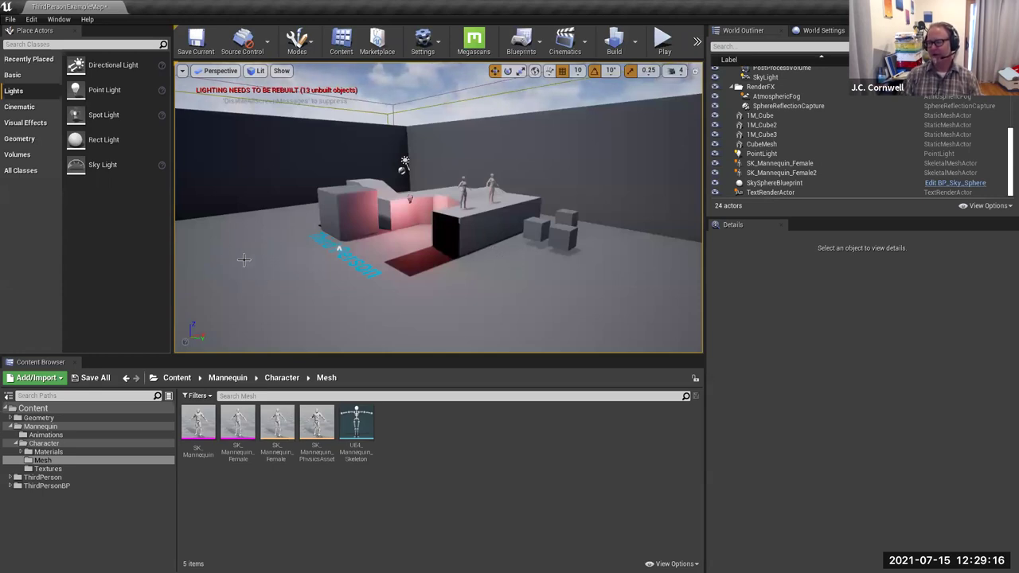
Step: Move SK_Mannequin_Female off the raised block to X -700 near the ThirdPerson text and snap it down to the floor
{"action": "left_click", "coordinate": [464, 188]}
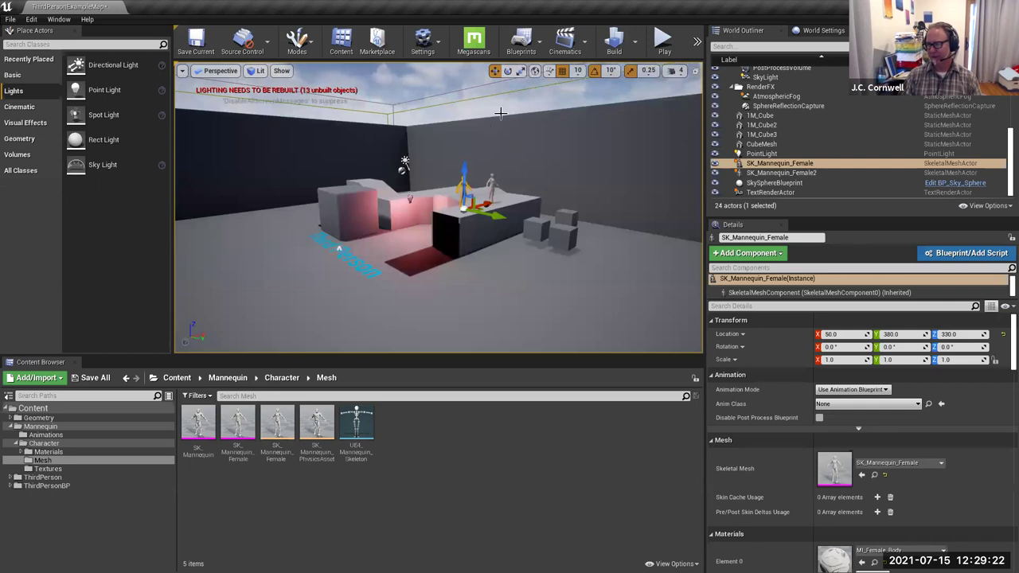
{"action": "left_click", "coordinate": [509, 76]}
{"action": "left_click", "coordinate": [497, 74]}
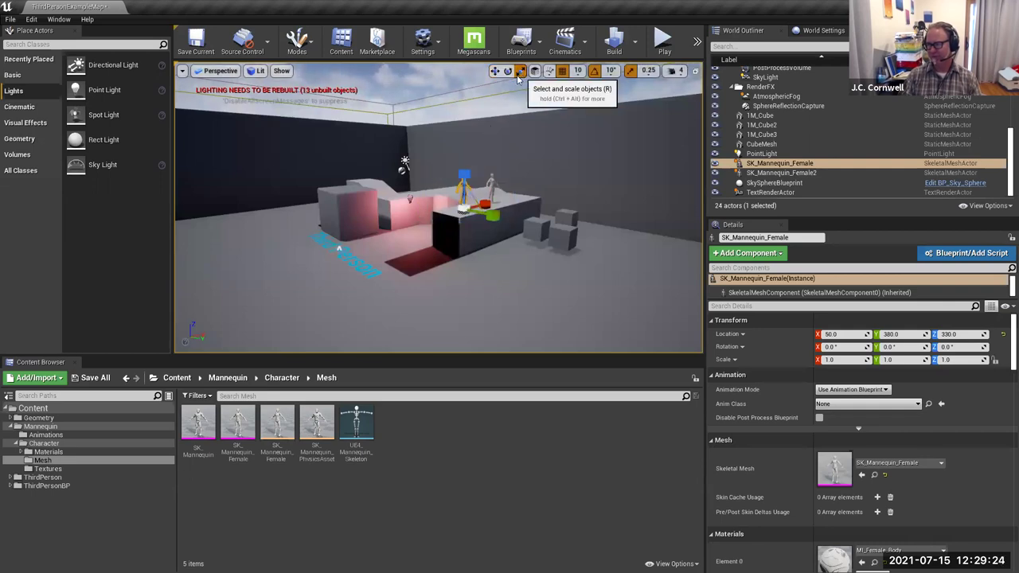
{"action": "left_click", "coordinate": [506, 73]}
{"action": "left_click", "coordinate": [495, 74]}
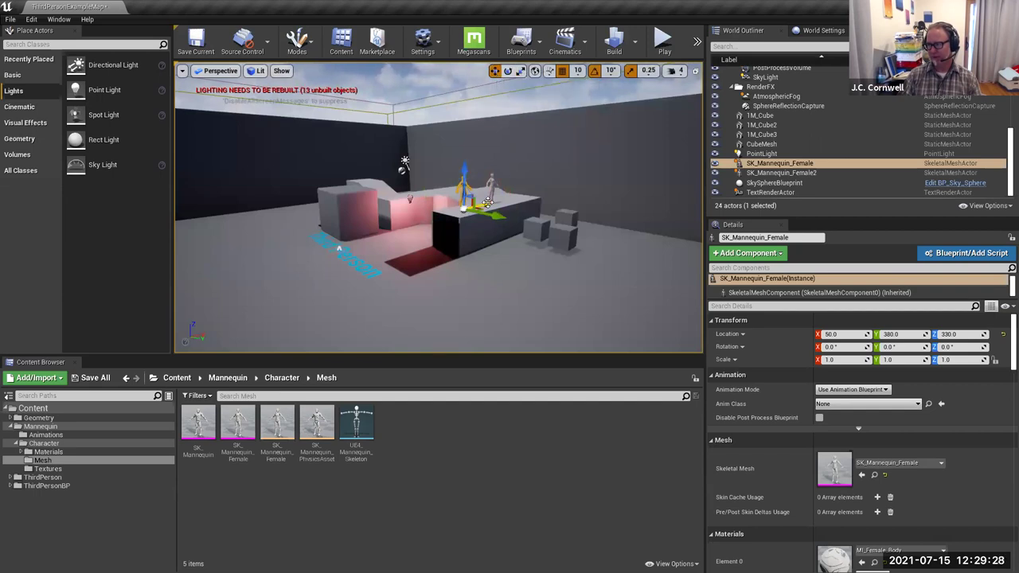
{"action": "left_click_drag", "start_coordinate": [485, 206], "coordinate": [247, 230]}
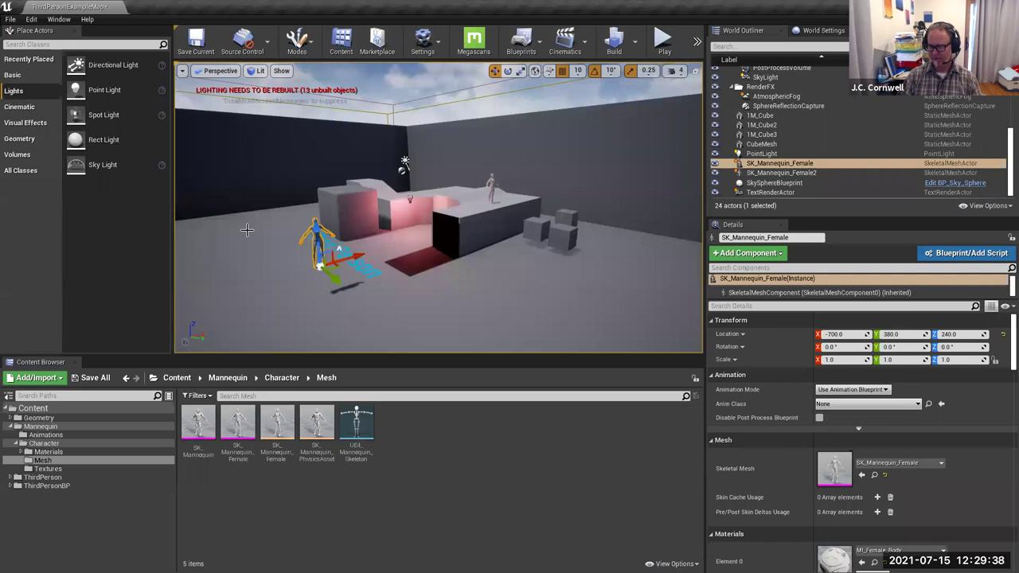
{"action": "key", "text": "End"}
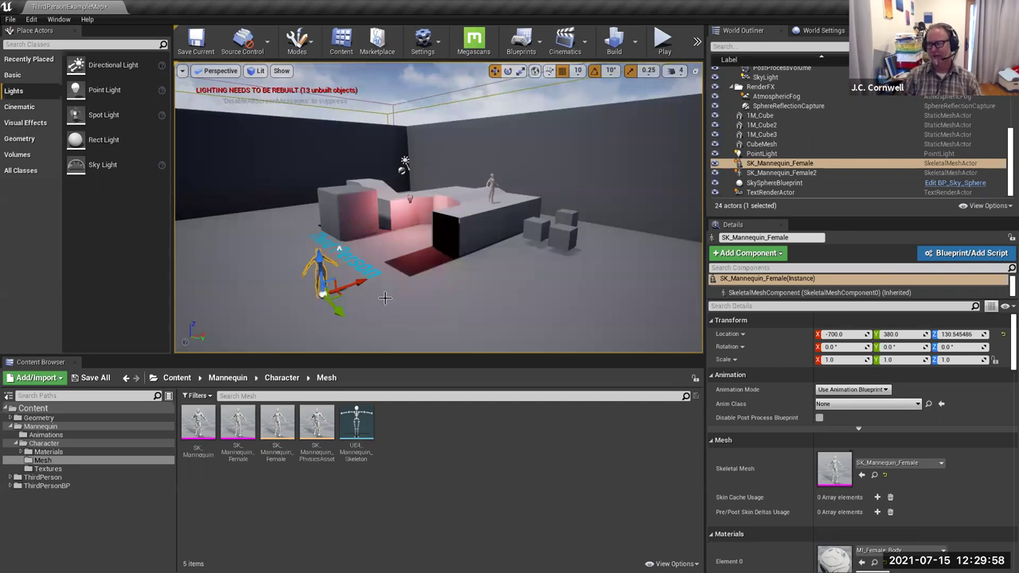
Step: Slide SK_Mannequin_Female along the floor to Y 60 and frame the view on it
{"action": "left_click_drag", "start_coordinate": [361, 277], "coordinate": [358, 179]}
{"action": "key", "text": "ctrl+z"}
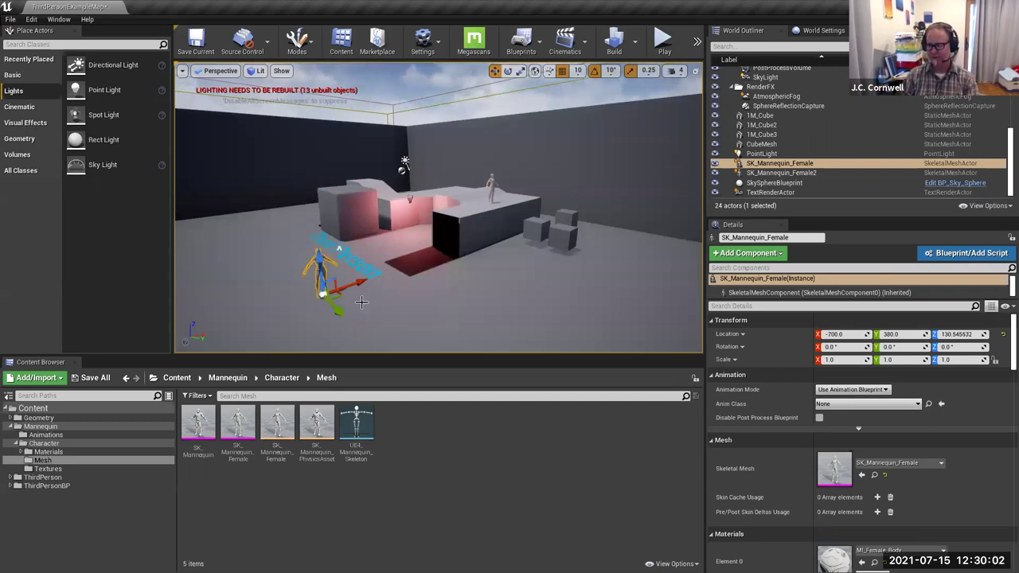
{"action": "left_click_drag", "start_coordinate": [344, 269], "coordinate": [326, 305]}
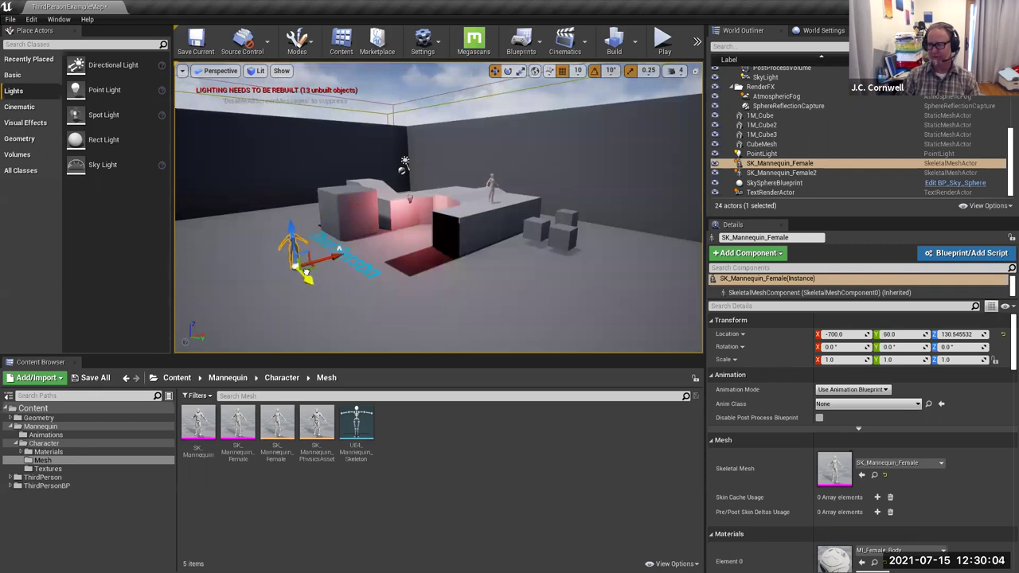
{"action": "left_click", "coordinate": [280, 284]}
{"action": "left_click", "coordinate": [293, 245]}
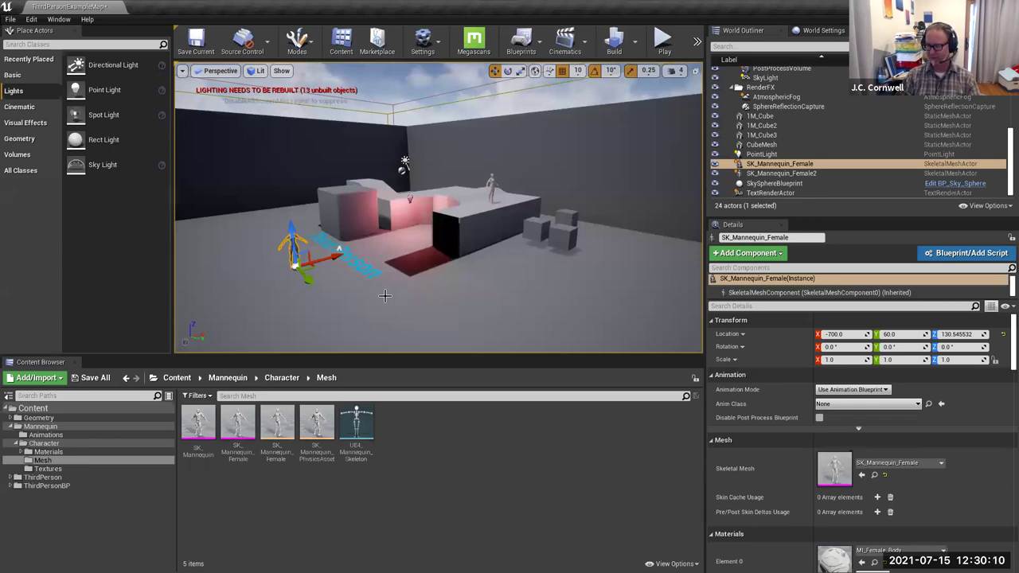
{"action": "key", "text": "f"}
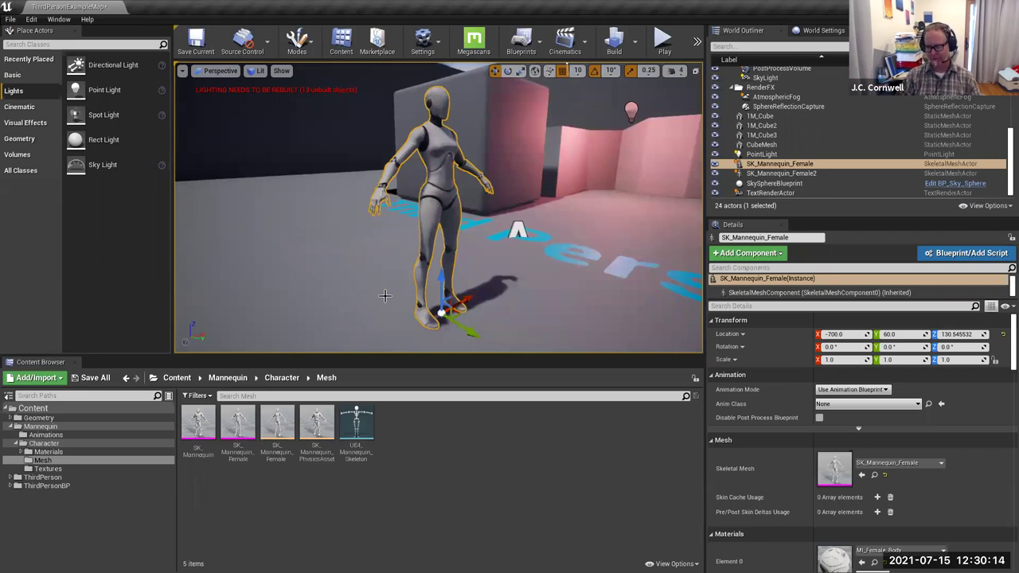
{"action": "left_click_drag", "start_coordinate": [538, 285], "coordinate": [553, 291], "text": "alt"}
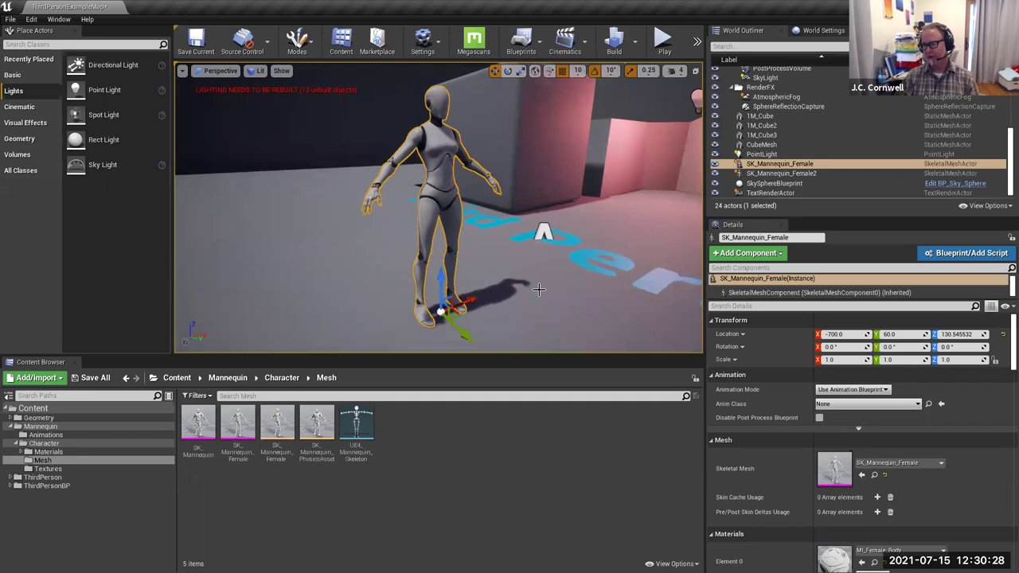
{"action": "scroll", "coordinate": [538, 290], "scroll_direction": "down", "scroll_amount": 2}
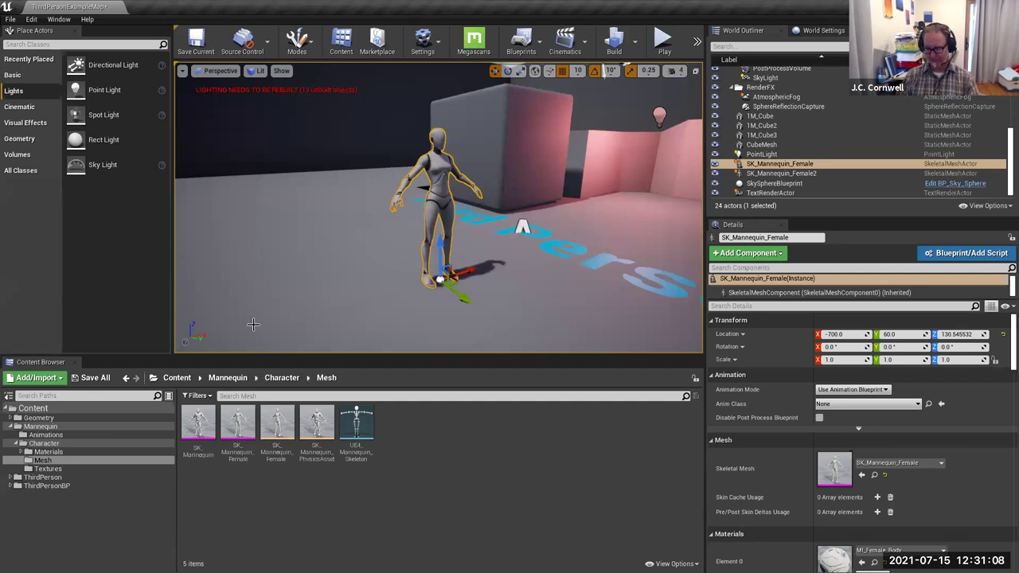
Step: Collapse the Mannequin folder and create a new folder named Cinematics directly under Content
{"action": "double_click", "coordinate": [15, 426]}
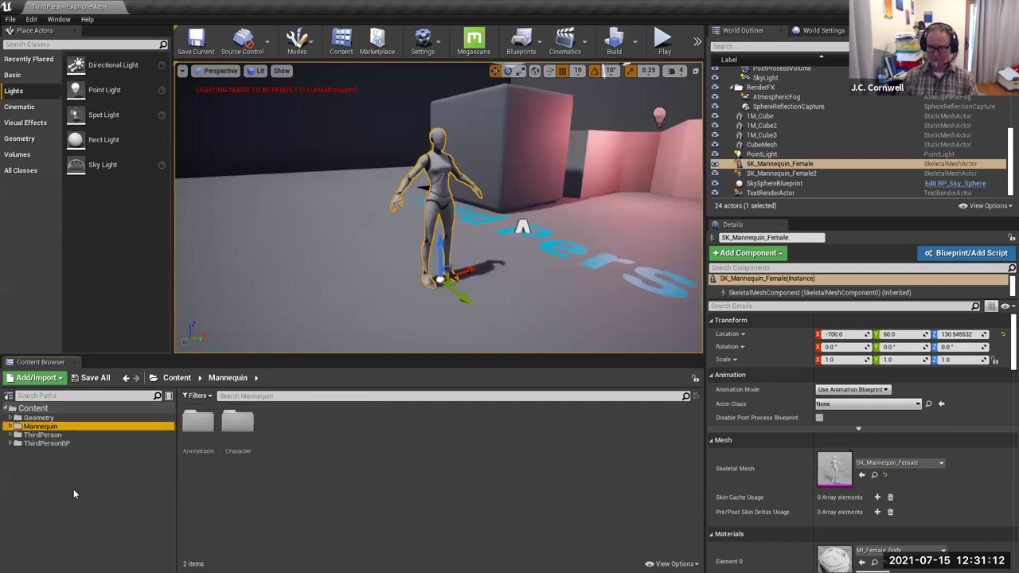
{"action": "left_click", "coordinate": [42, 410]}
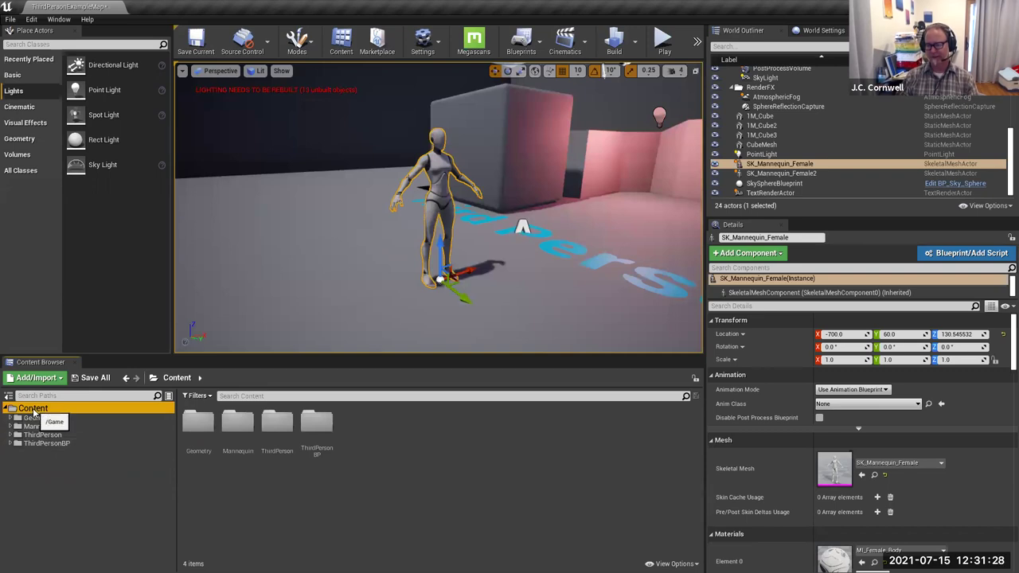
{"action": "right_click", "coordinate": [72, 486]}
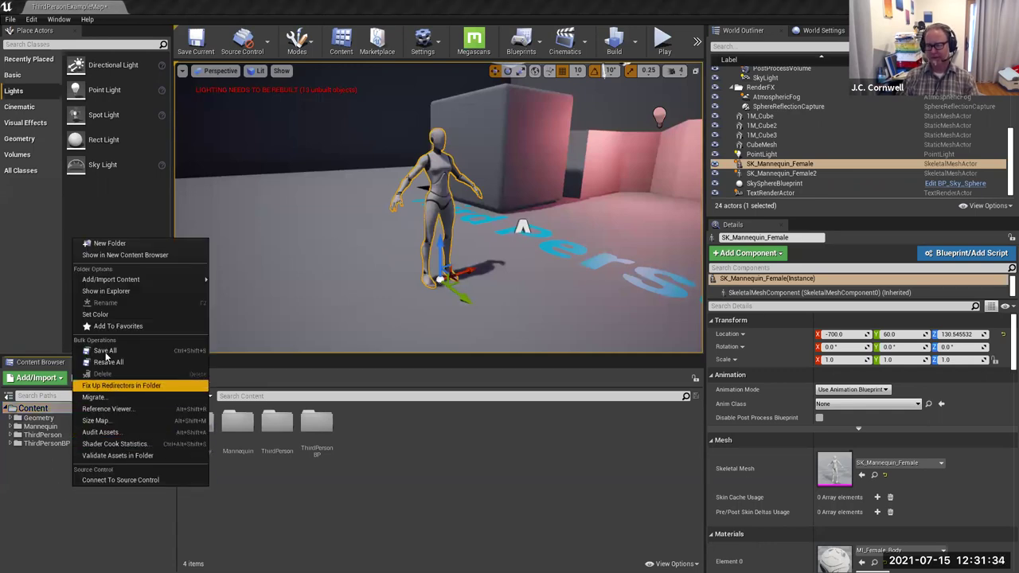
{"action": "left_click", "coordinate": [116, 245]}
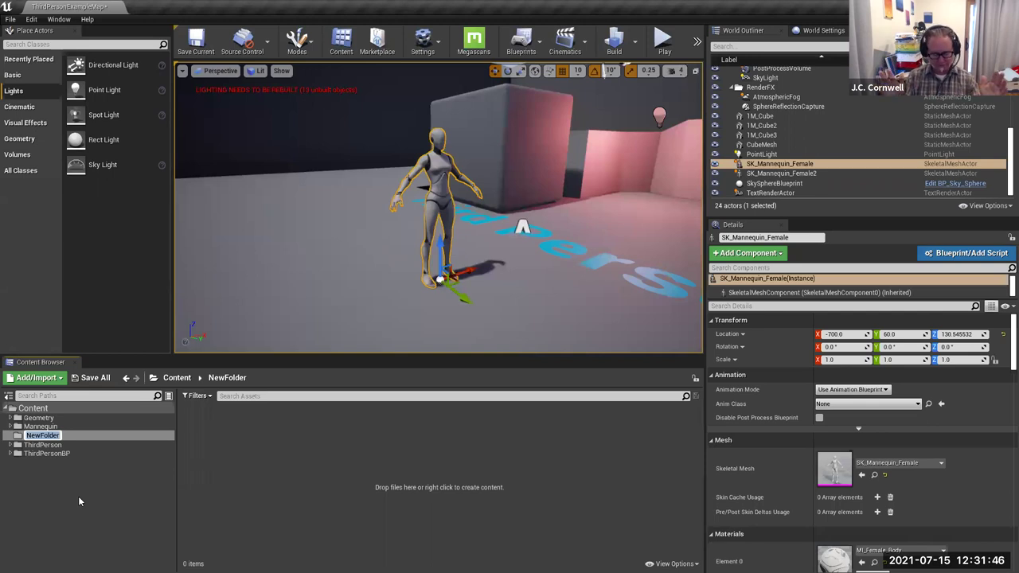
{"action": "type", "text": "Ci"}
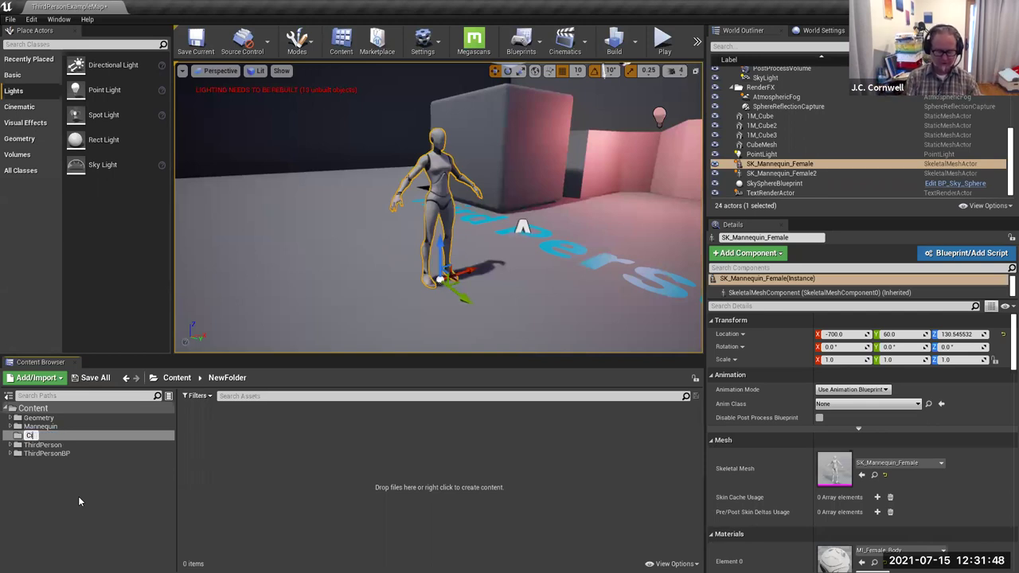
{"action": "type", "text": "nematics"}
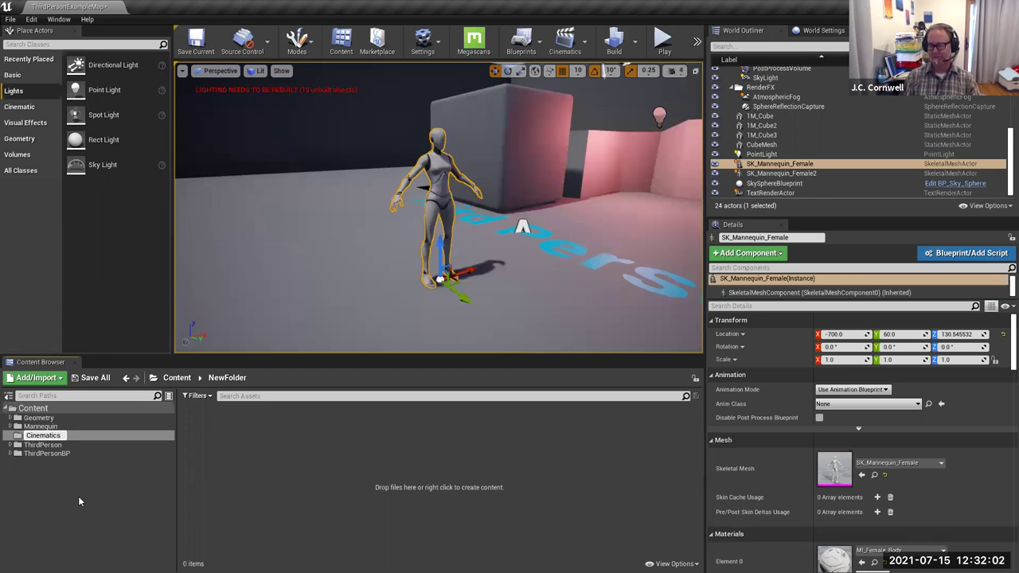
{"action": "key", "text": "Return"}
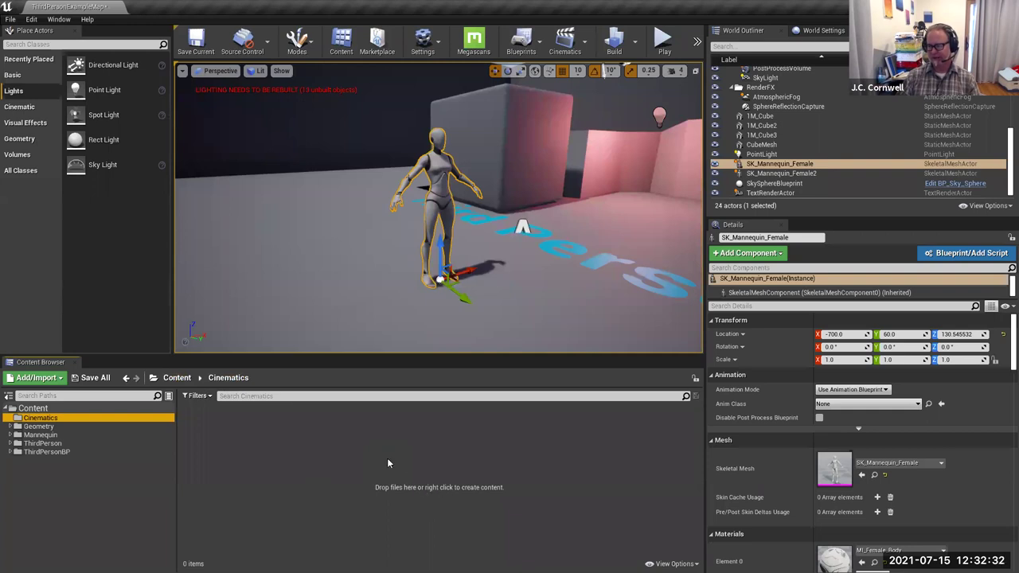
Step: Create a Level Sequence asset named Shot_01 in the Cinematics folder
{"action": "right_click", "coordinate": [319, 432]}
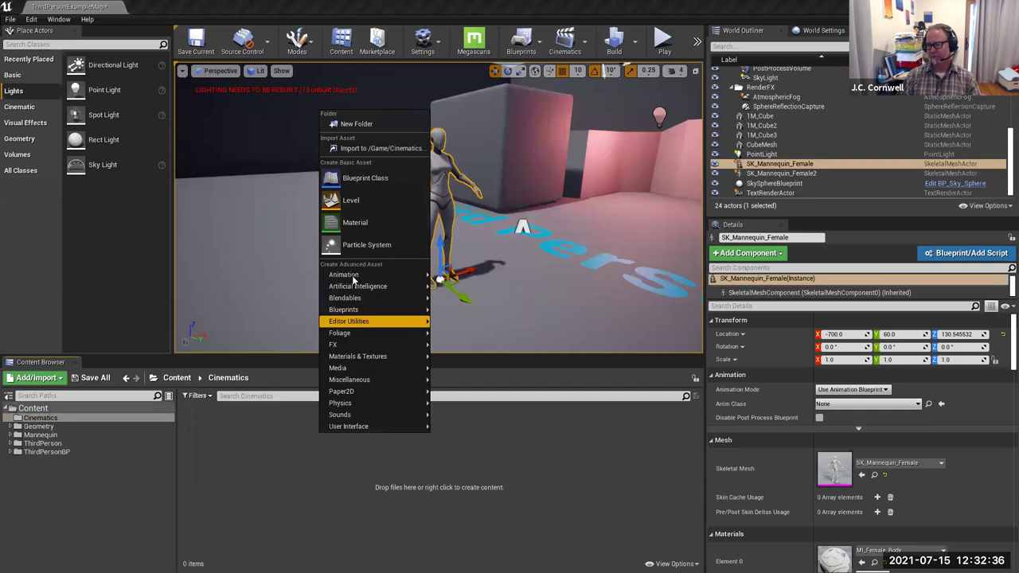
{"action": "mouse_move", "coordinate": [353, 276]}
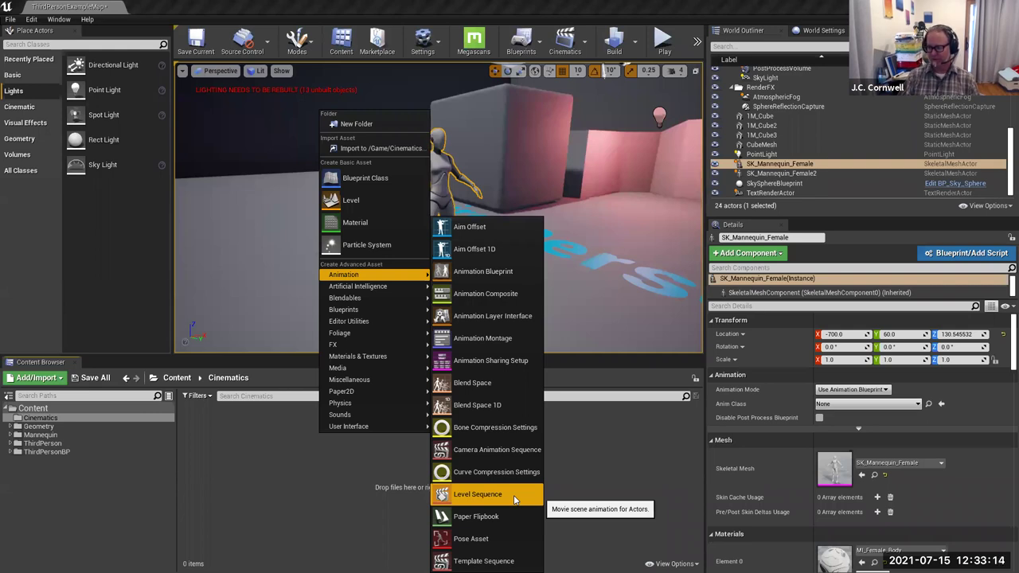
{"action": "left_click", "coordinate": [477, 494]}
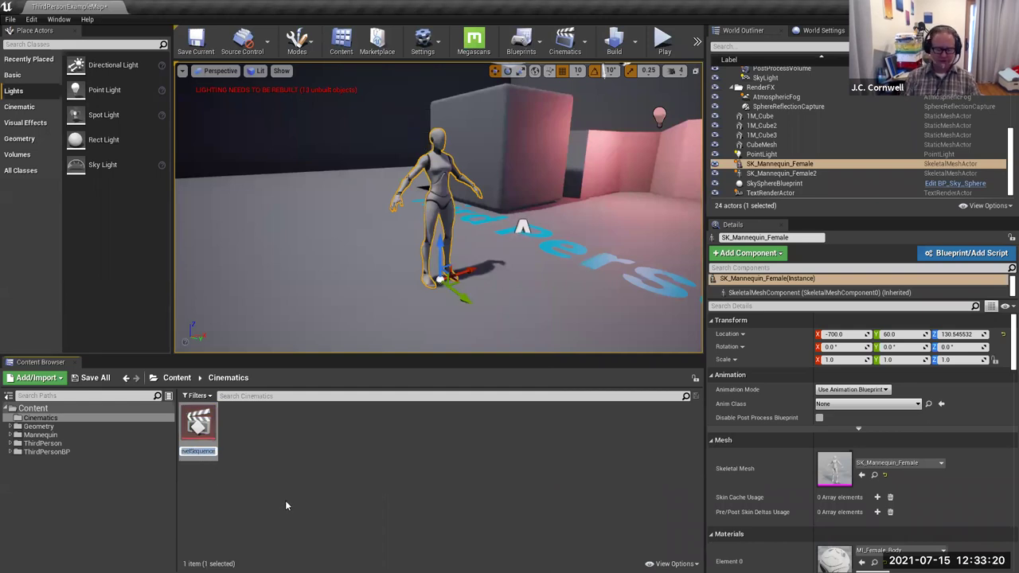
{"action": "type", "text": "Shot_"}
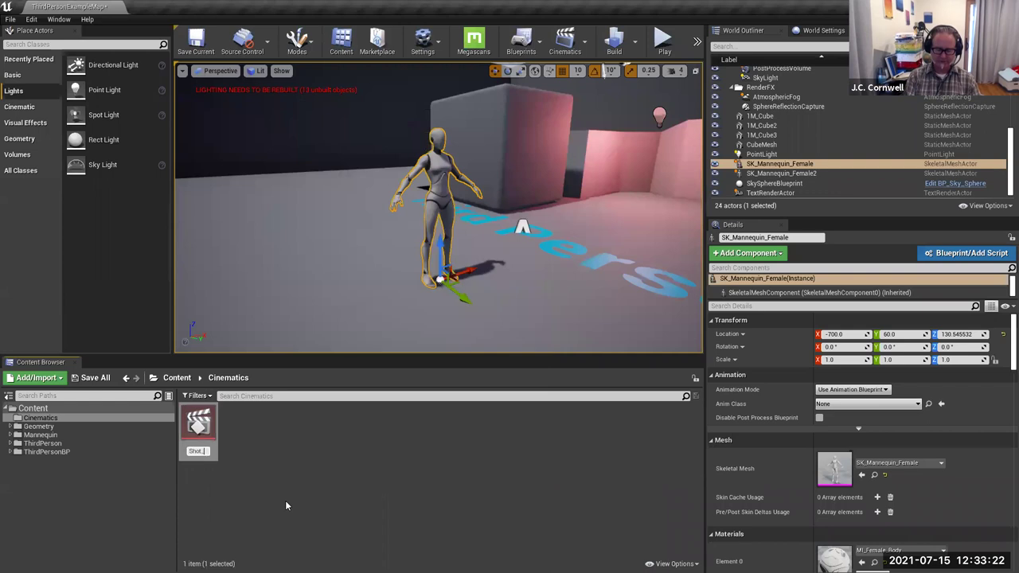
{"action": "type", "text": "01"}
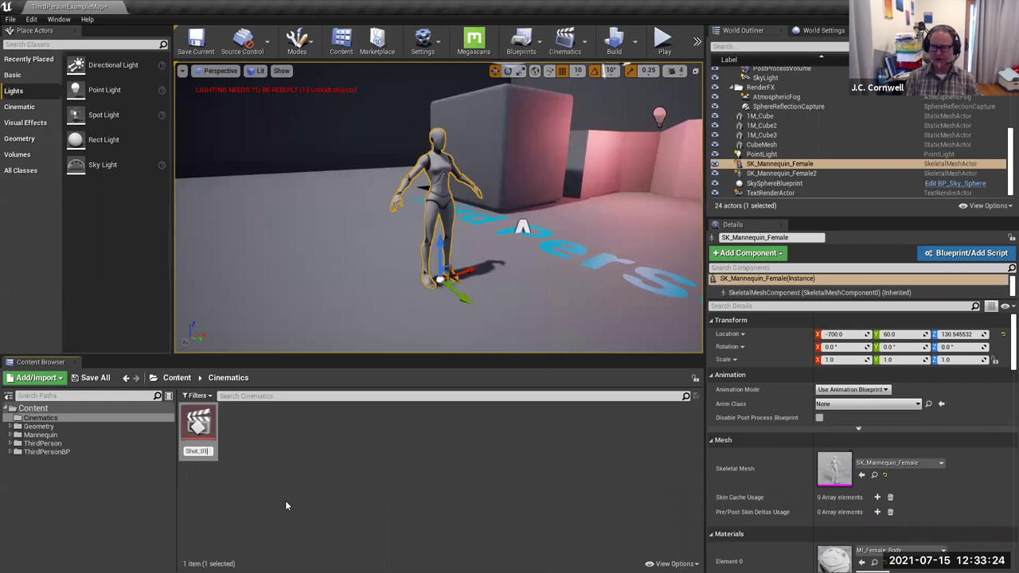
{"action": "key", "text": "Return"}
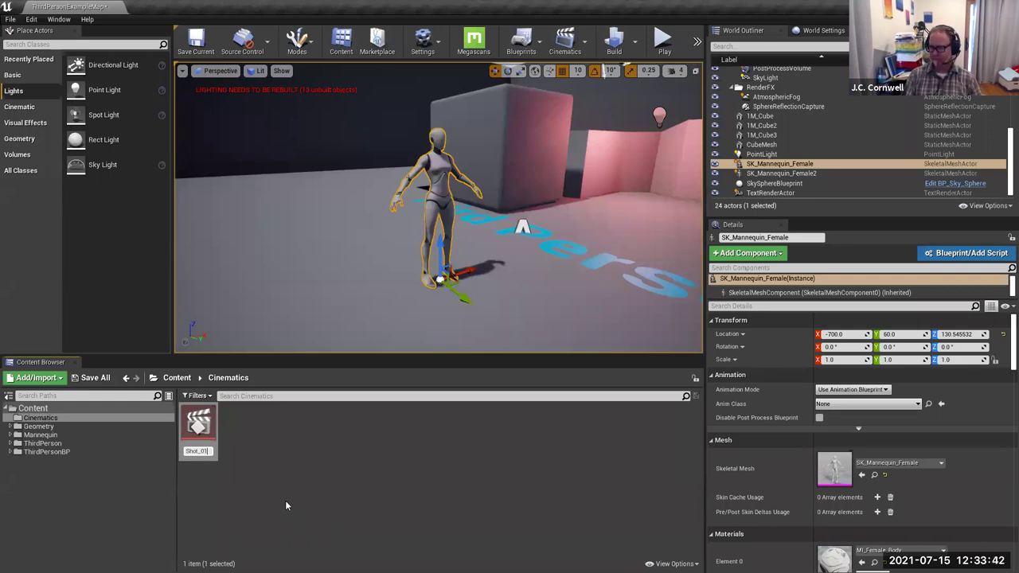
{"action": "key", "text": "Return"}
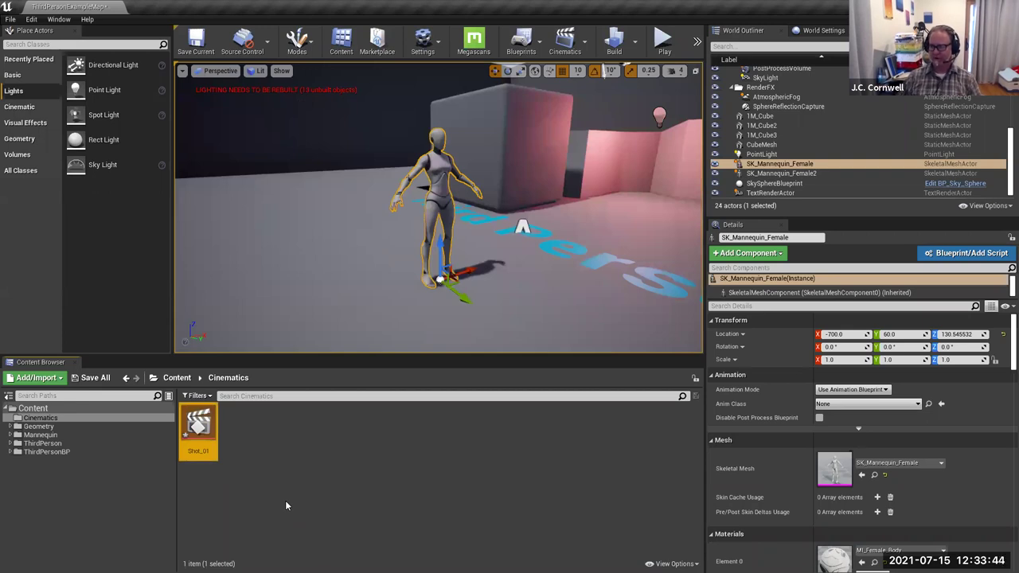
{"action": "left_click", "coordinate": [230, 487]}
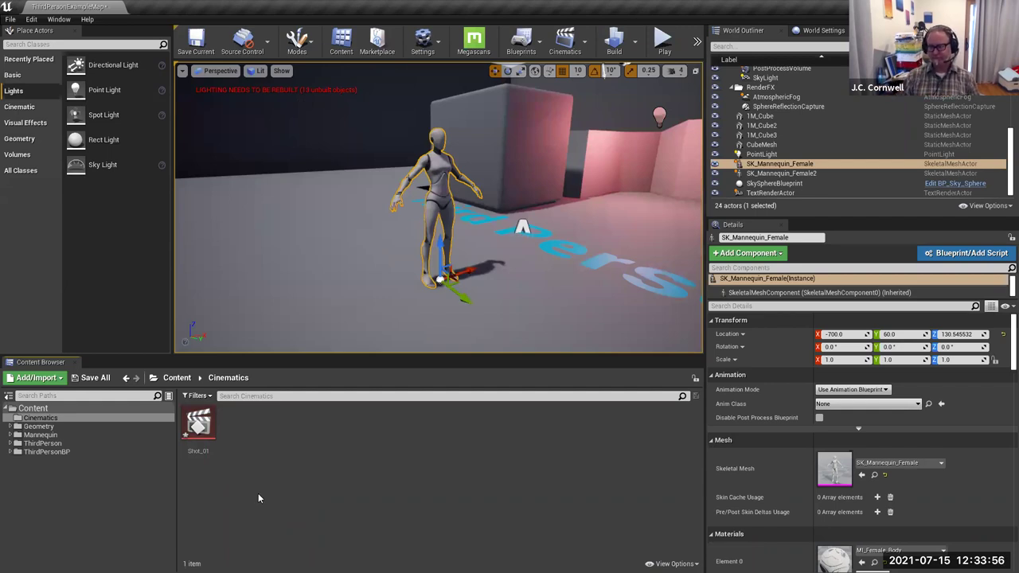
Step: Open the Shot_01 level sequence and dock the Sequencer window beside the Content Browser
{"action": "double_click", "coordinate": [201, 417]}
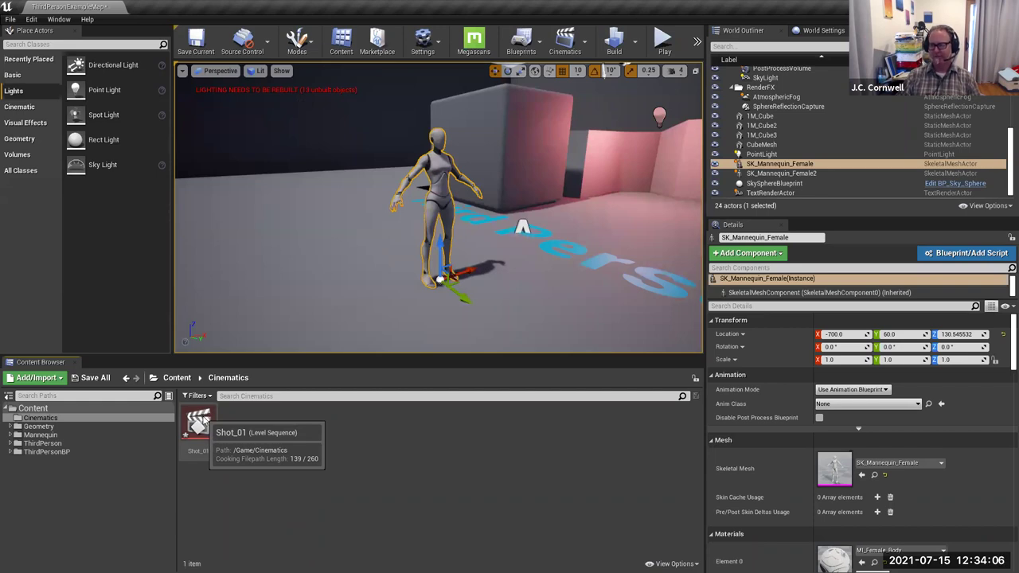
{"action": "left_click_drag", "start_coordinate": [112, 362], "coordinate": [356, 205]}
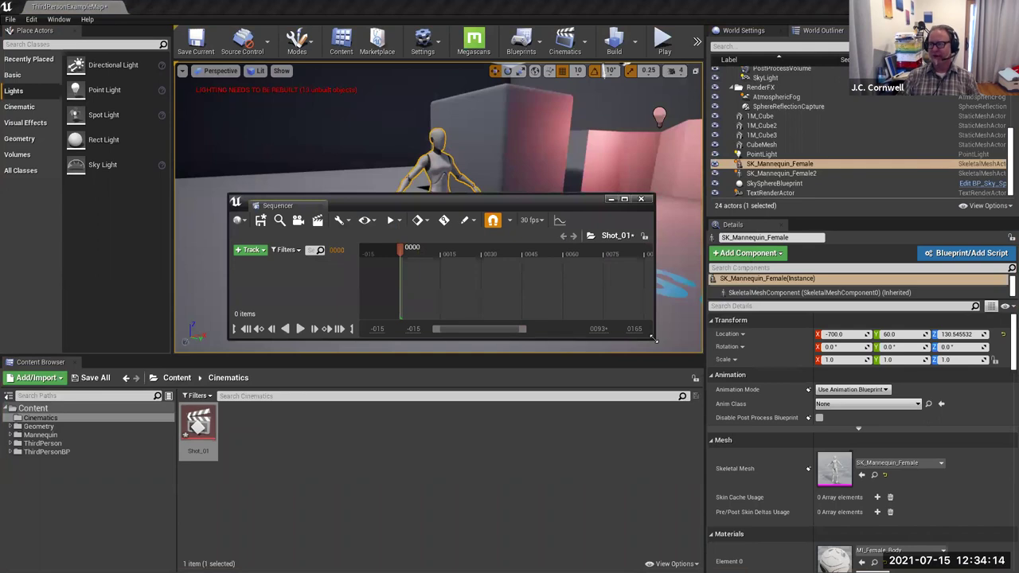
{"action": "left_click_drag", "start_coordinate": [652, 338], "coordinate": [721, 412]}
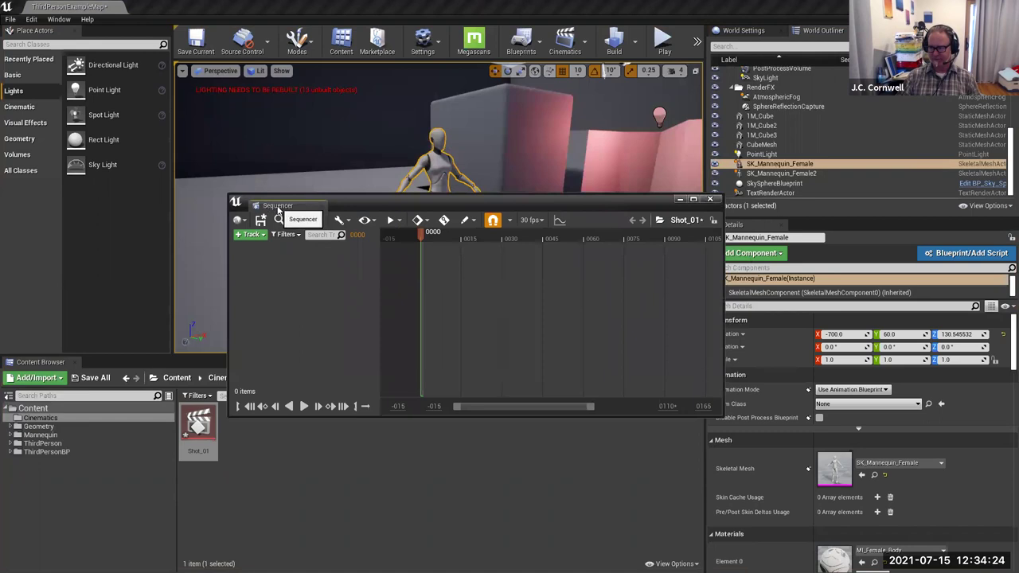
{"action": "left_click_drag", "start_coordinate": [277, 208], "coordinate": [226, 272]}
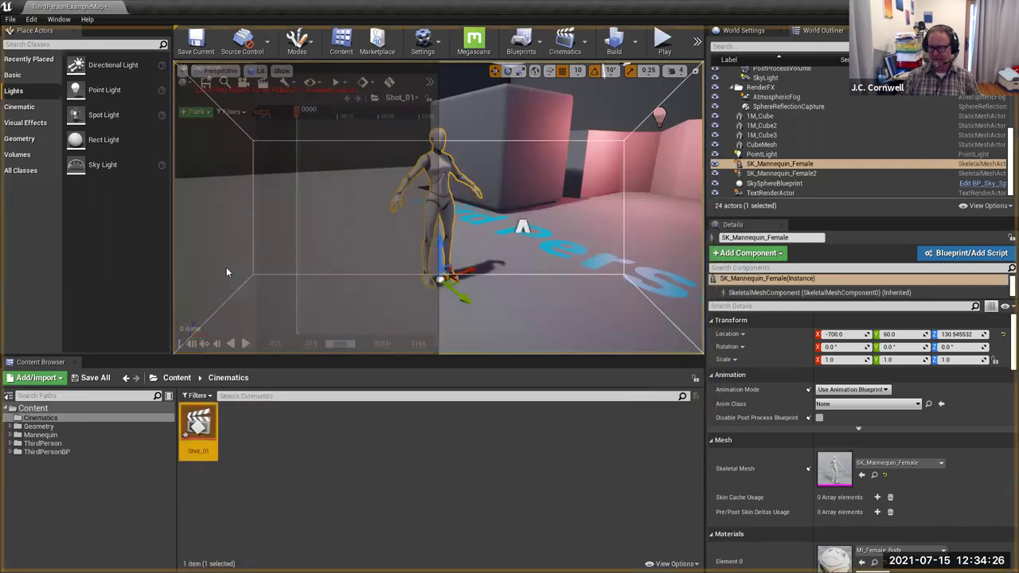
{"action": "left_click_drag", "start_coordinate": [160, 324], "coordinate": [105, 364]}
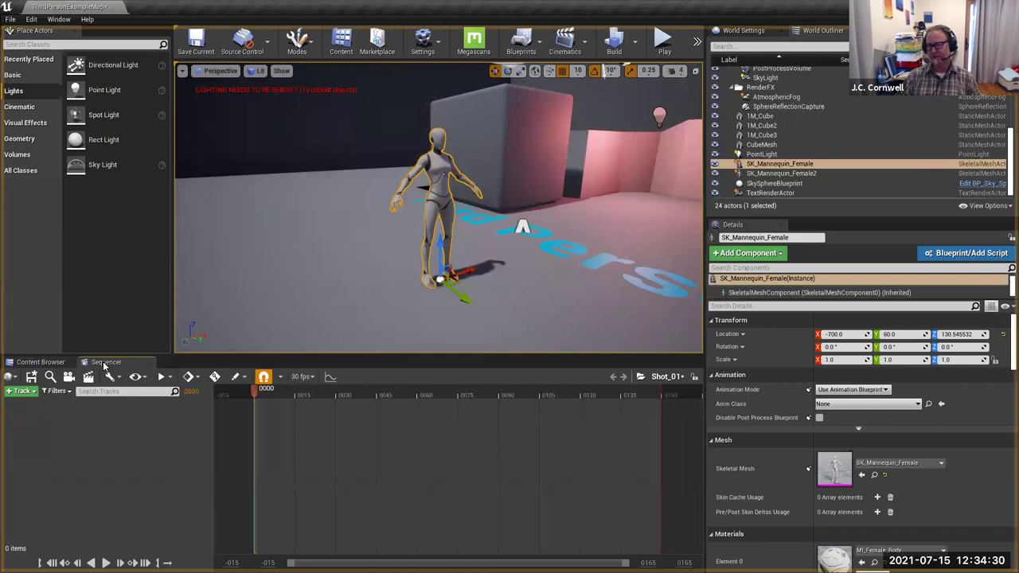
Step: Switch back and forth between the Content Browser and Sequencer, leaving Sequencer in front, and select SK_Mannequin_Female in the World Outliner
{"action": "left_click", "coordinate": [40, 362]}
{"action": "left_click", "coordinate": [107, 362]}
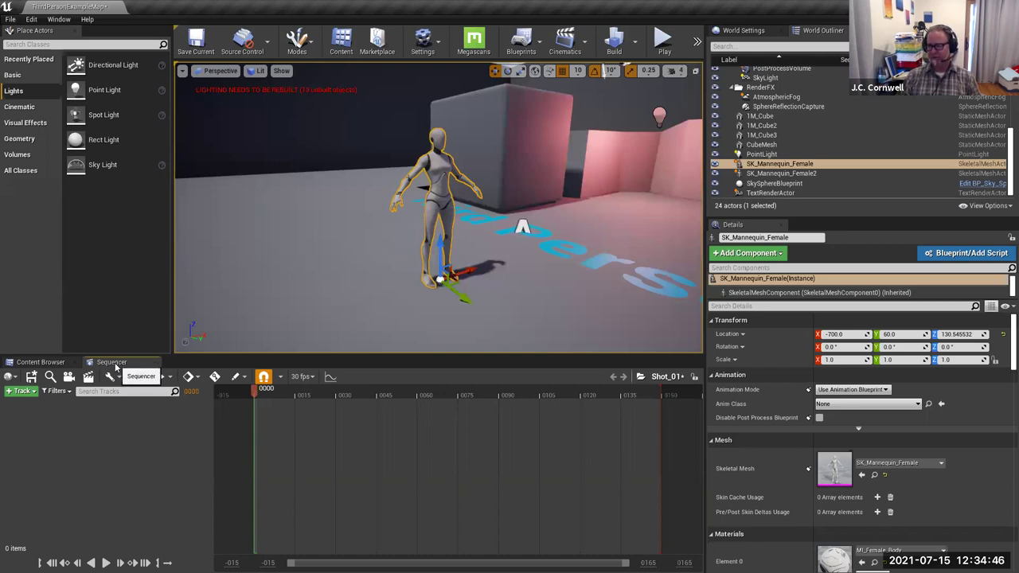
{"action": "left_click", "coordinate": [40, 363]}
{"action": "left_click", "coordinate": [111, 362]}
{"action": "left_click", "coordinate": [40, 362]}
{"action": "left_click", "coordinate": [111, 362]}
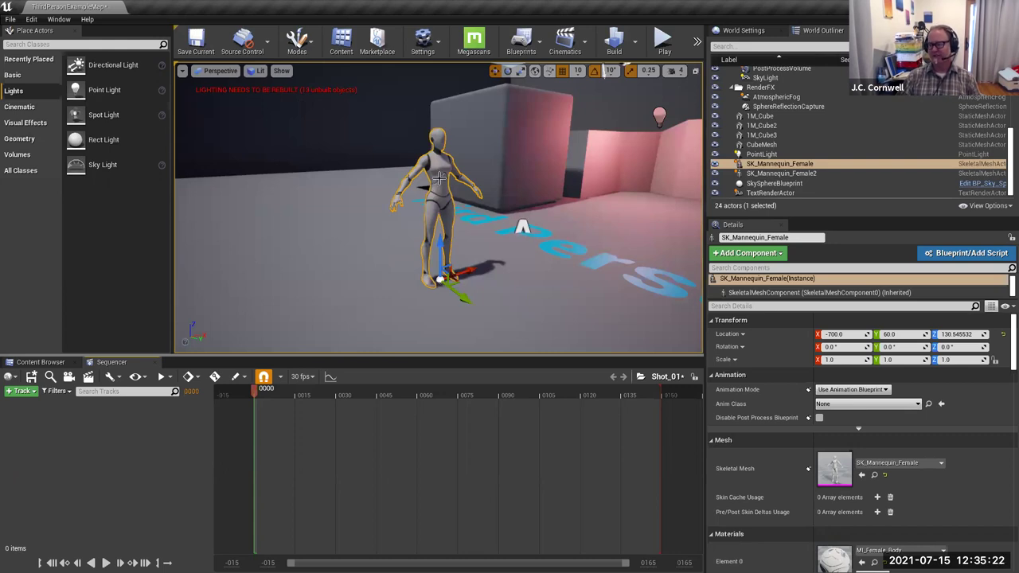
{"action": "left_click", "coordinate": [775, 164]}
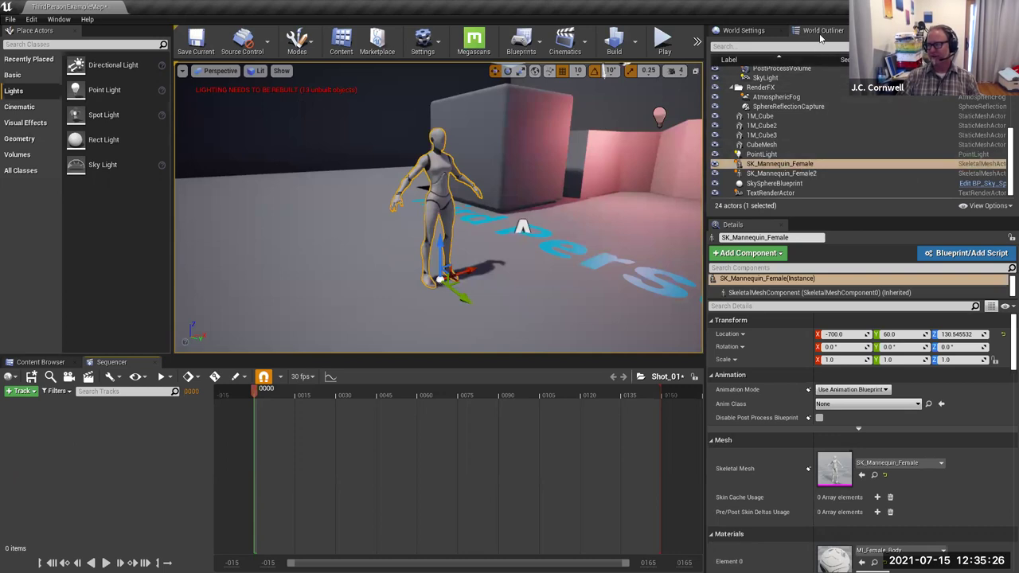
Step: Add SK_Mannequin_Female from the World Outliner to the Shot_01 sequence, preview the playback, and return the playhead to frame 0
{"action": "left_click", "coordinate": [783, 164]}
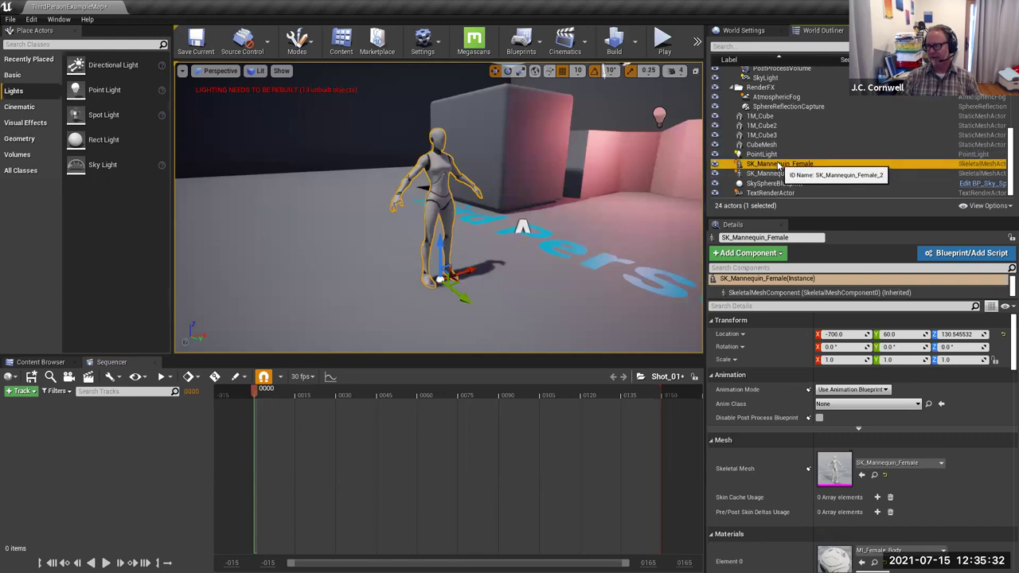
{"action": "left_click_drag", "start_coordinate": [779, 165], "coordinate": [82, 457]}
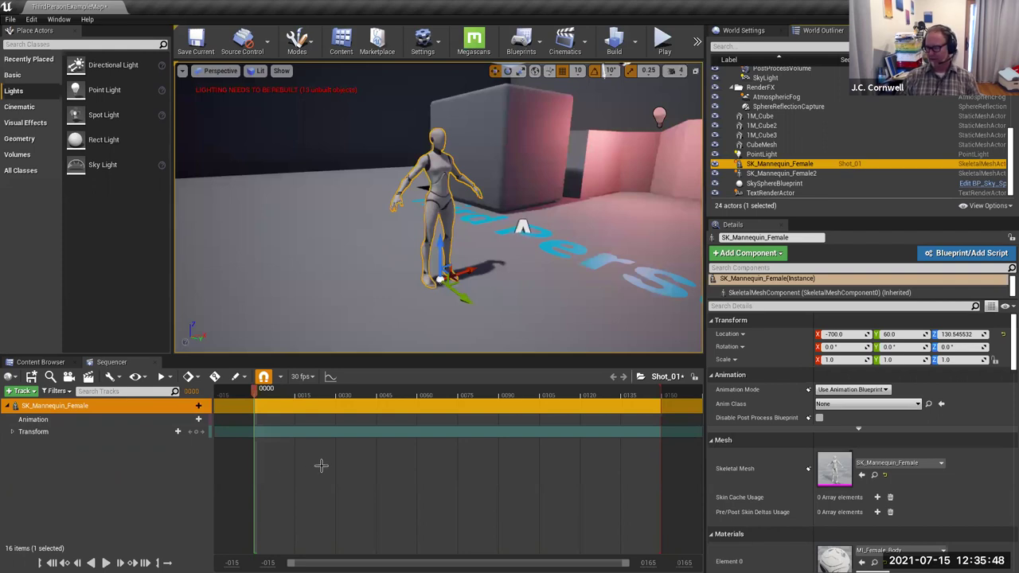
{"action": "left_click", "coordinate": [318, 435]}
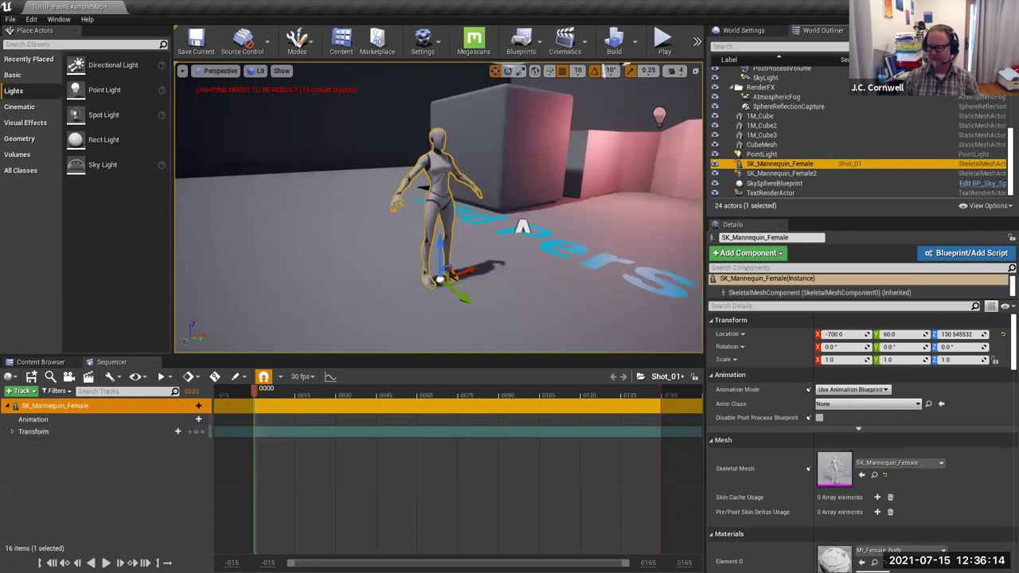
{"action": "left_click", "coordinate": [105, 562]}
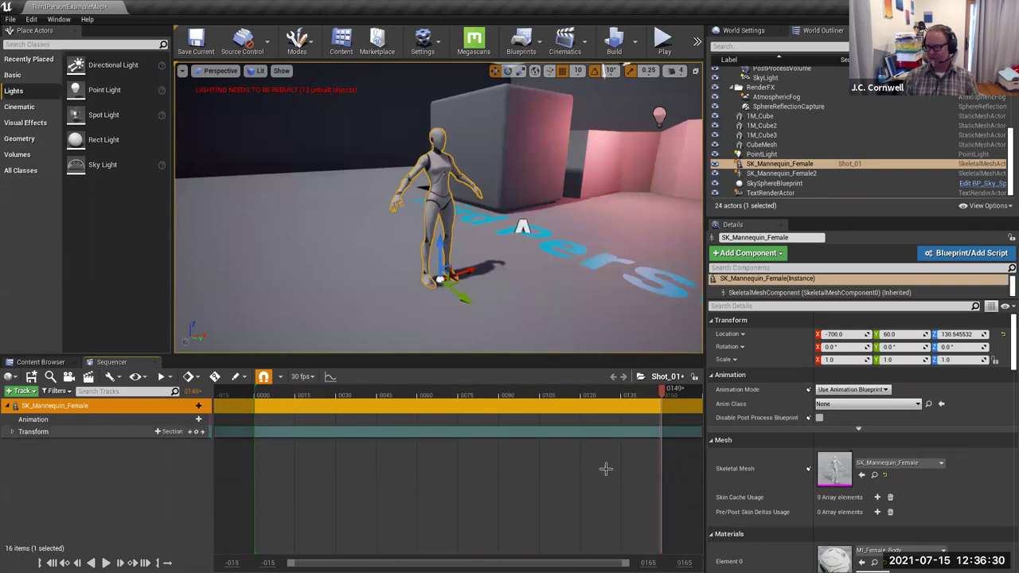
{"action": "left_click_drag", "start_coordinate": [660, 390], "coordinate": [255, 396]}
{"action": "key", "text": "space"}
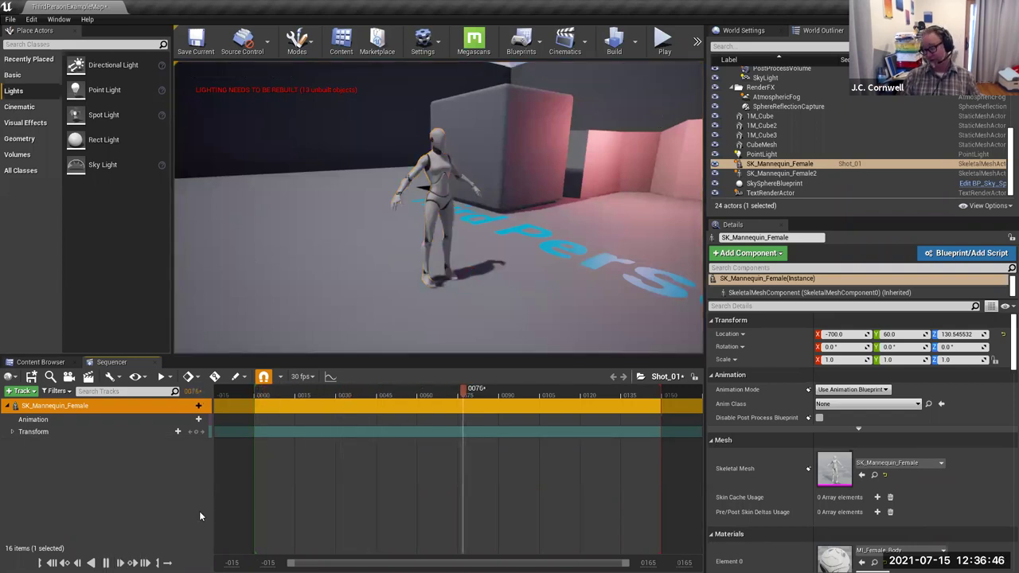
{"action": "key", "text": "space"}
{"action": "left_click_drag", "start_coordinate": [542, 396], "coordinate": [254, 406]}
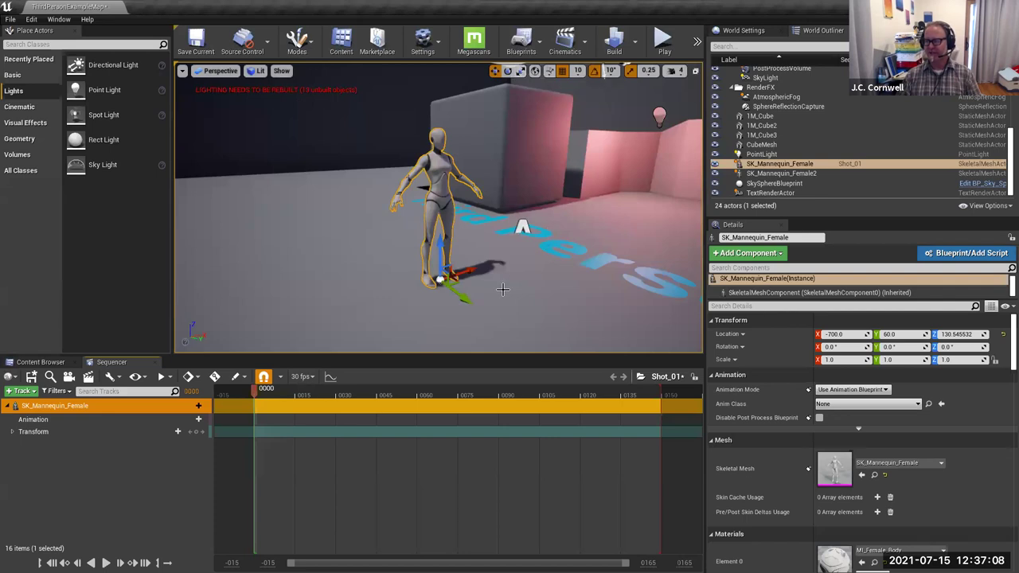
Step: Move the mannequin to Y -180 at frame 0 and key its transform
{"action": "mouse_move", "coordinate": [254, 393]}
{"action": "left_mouse_down"}
{"action": "mouse_move", "coordinate": [318, 395]}
{"action": "mouse_move", "coordinate": [257, 395]}
{"action": "left_mouse_up"}
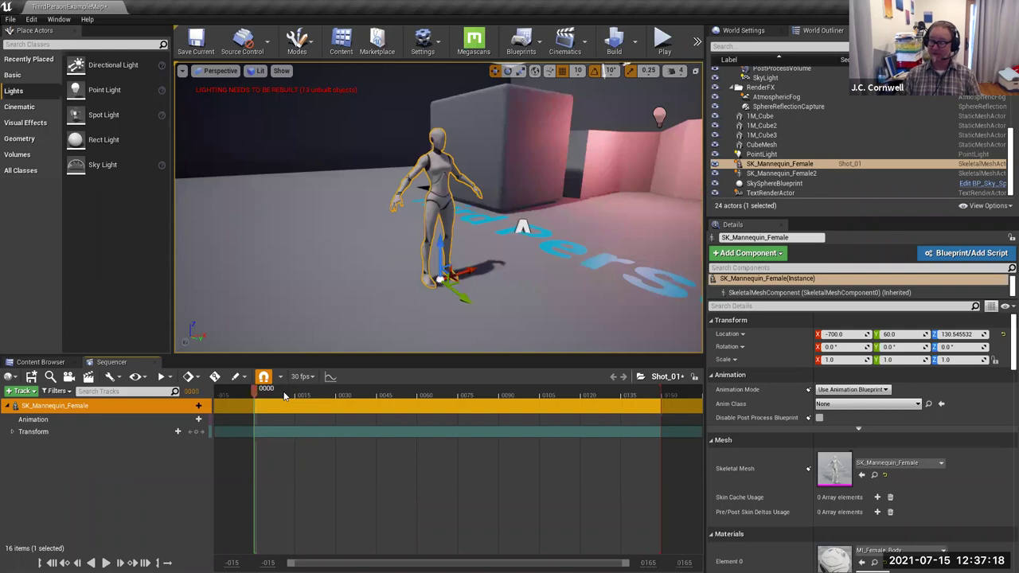
{"action": "mouse_move", "coordinate": [257, 395]}
{"action": "left_mouse_down"}
{"action": "mouse_move", "coordinate": [271, 395]}
{"action": "mouse_move", "coordinate": [256, 394]}
{"action": "left_mouse_up"}
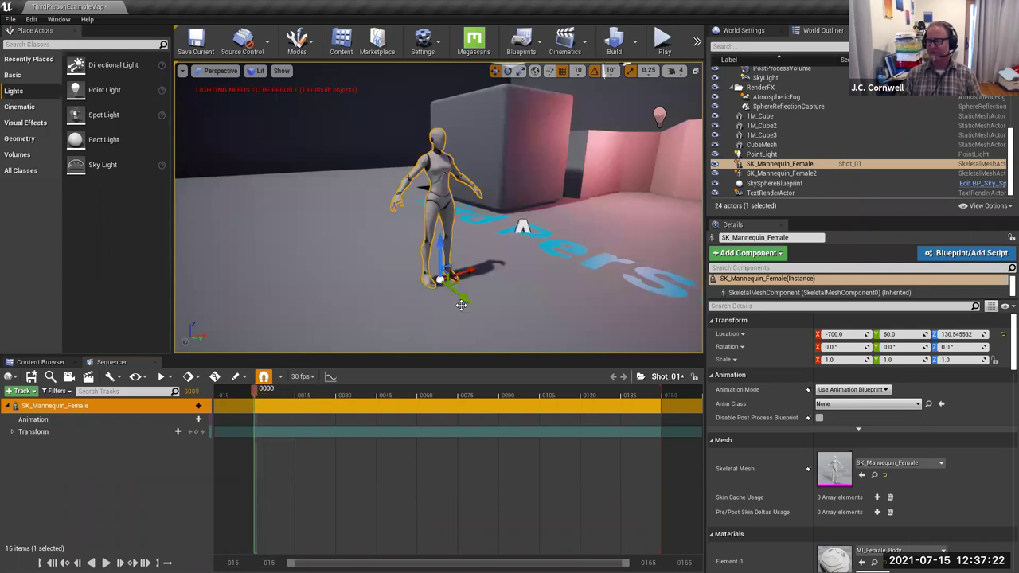
{"action": "left_click_drag", "start_coordinate": [465, 299], "coordinate": [379, 250]}
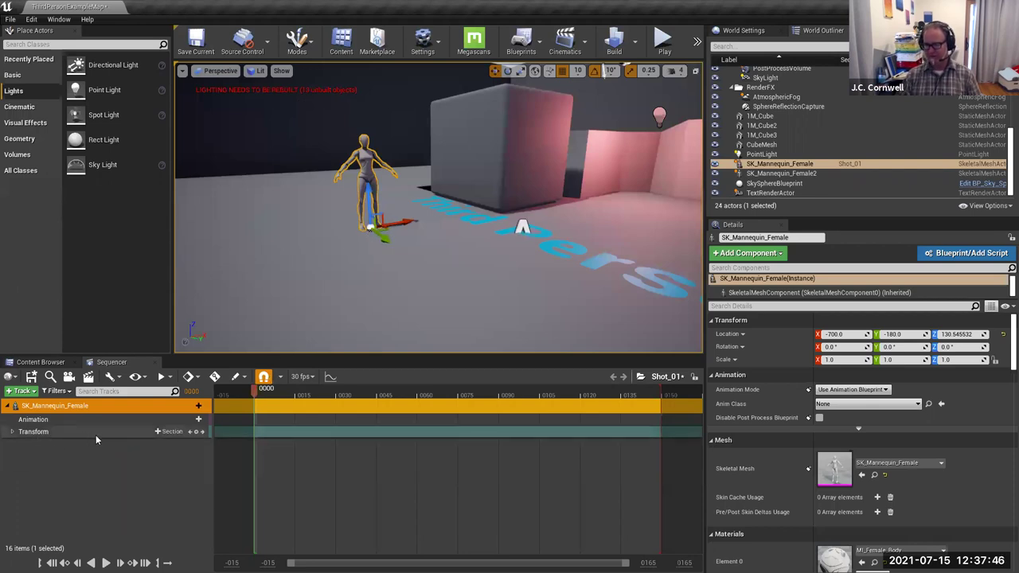
{"action": "left_click", "coordinate": [197, 431]}
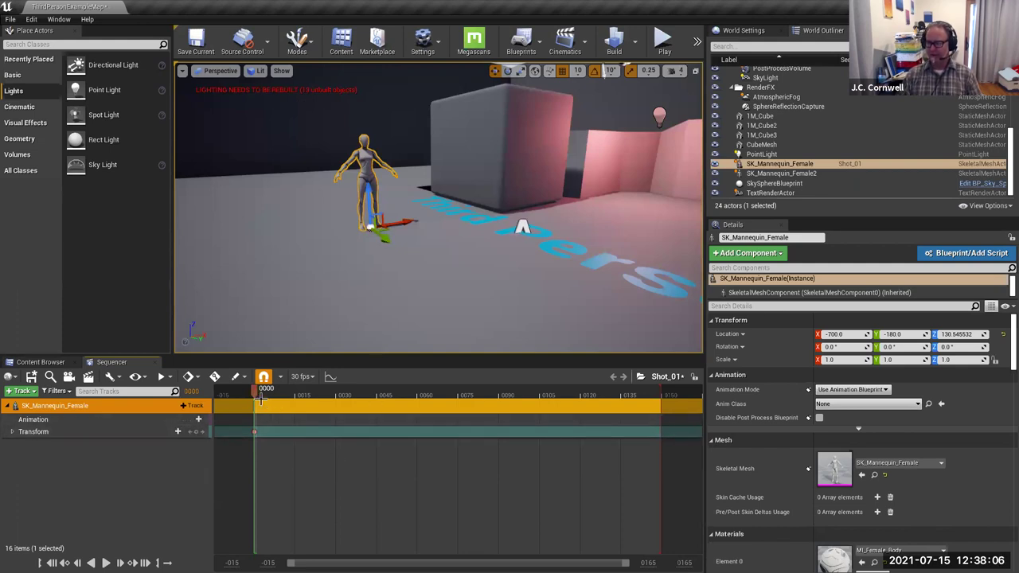
Step: Move the mannequin to Y 120 at frame 150, key its transform, and play the sequence from the start
{"action": "left_click_drag", "start_coordinate": [256, 396], "coordinate": [664, 397]}
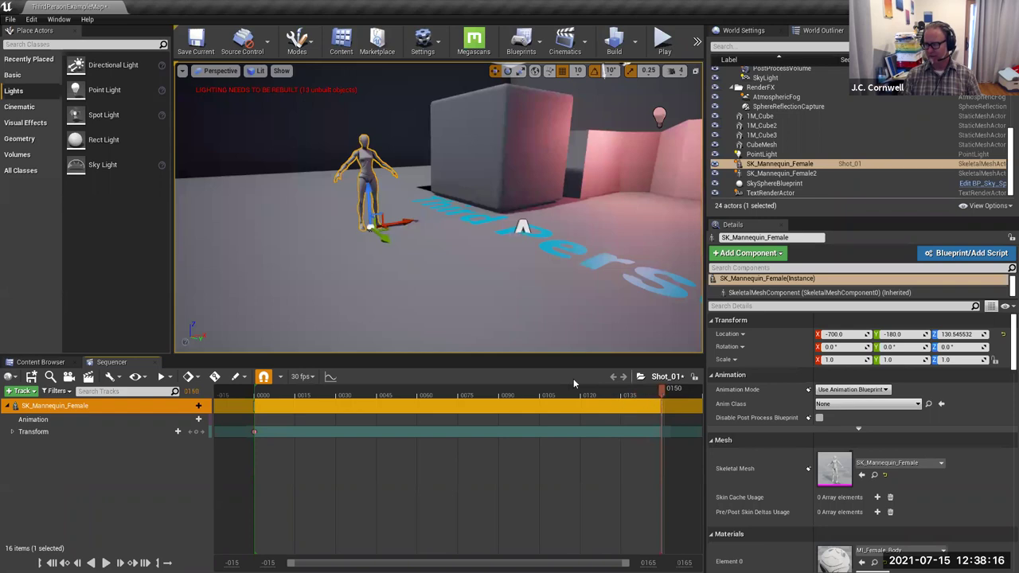
{"action": "left_click_drag", "start_coordinate": [385, 238], "coordinate": [549, 350]}
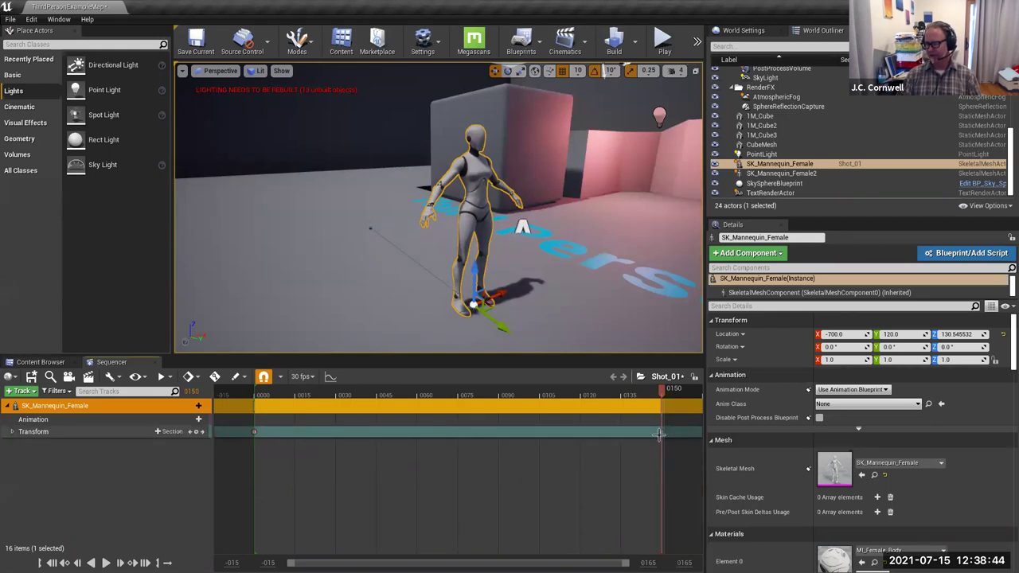
{"action": "left_click_drag", "start_coordinate": [663, 392], "coordinate": [255, 407]}
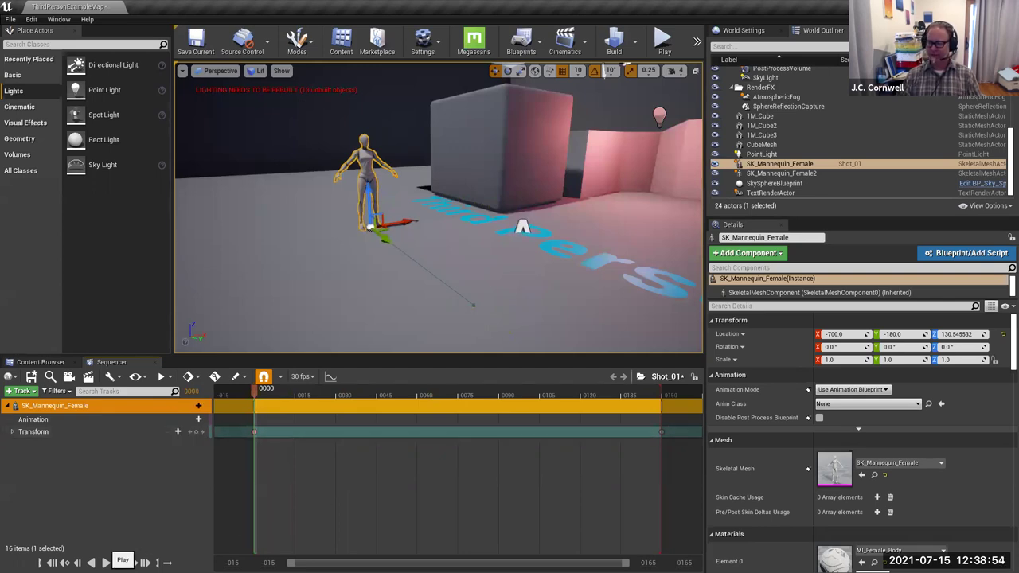
{"action": "left_click", "coordinate": [105, 562]}
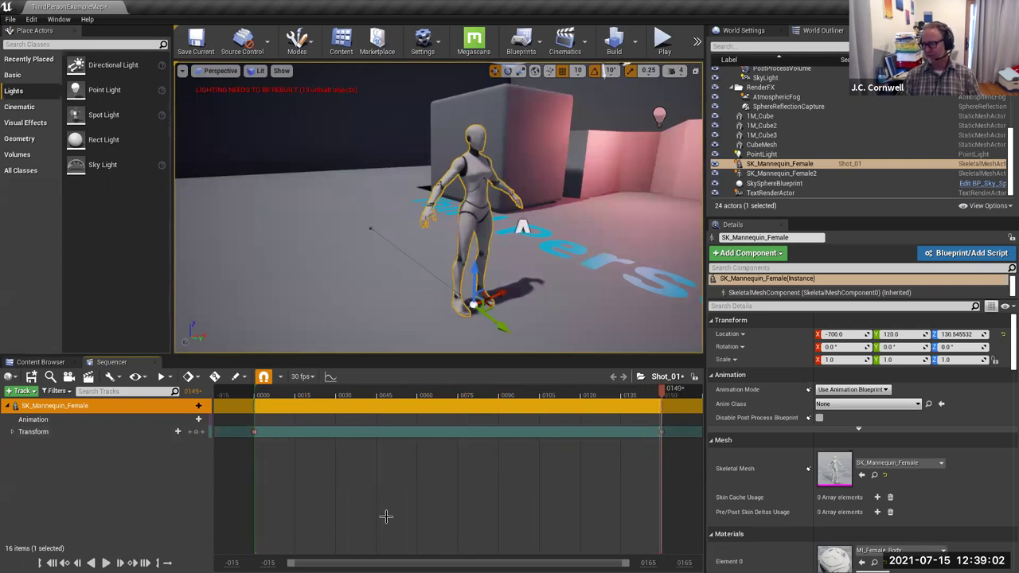
Step: Move the mannequin to X -620 at frame 74, key its transform, and replay the sequence from the start
{"action": "left_click", "coordinate": [458, 395]}
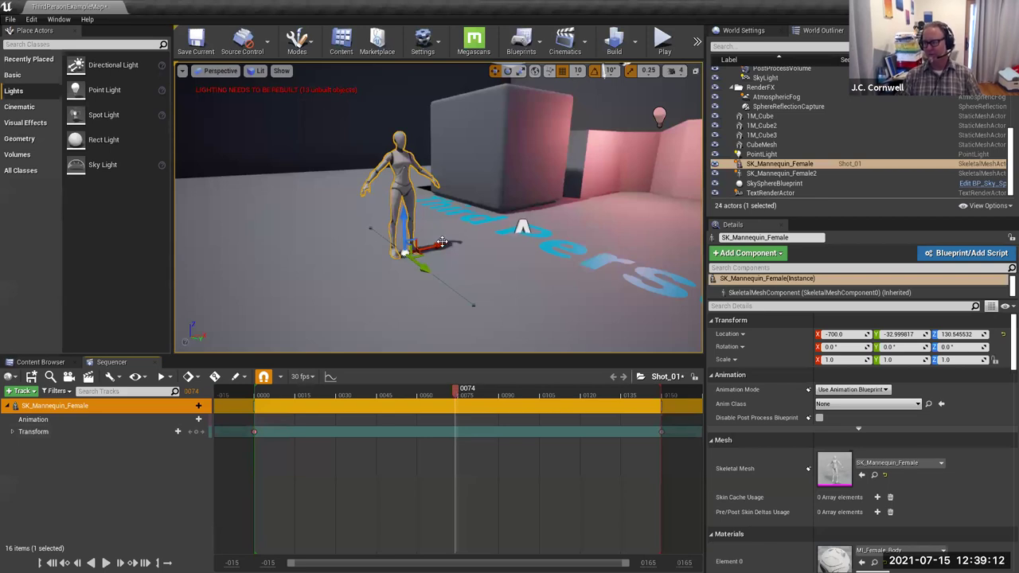
{"action": "left_click_drag", "start_coordinate": [441, 242], "coordinate": [454, 241]}
{"action": "left_click_drag", "start_coordinate": [470, 238], "coordinate": [476, 237]}
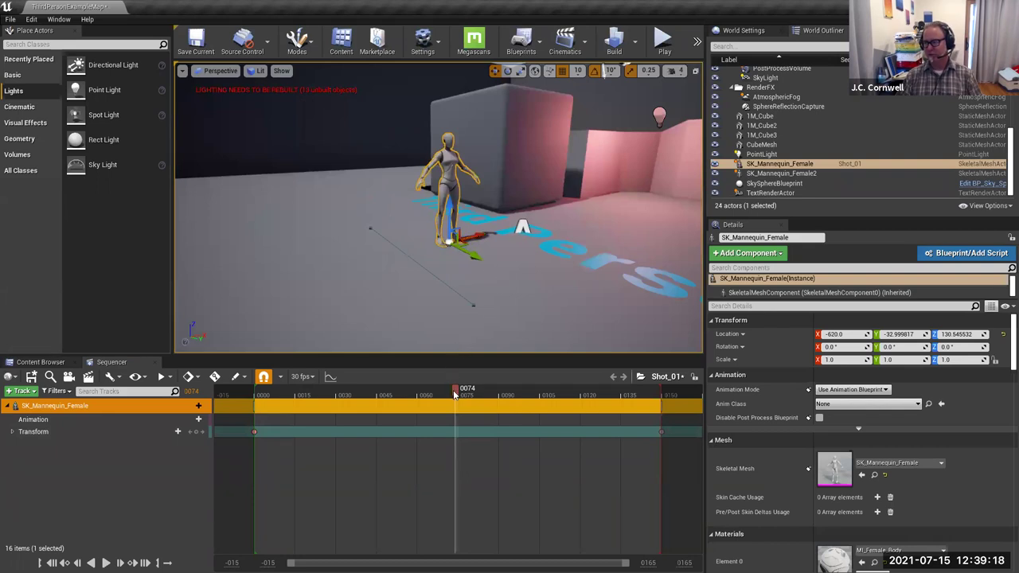
{"action": "left_click", "coordinate": [196, 432]}
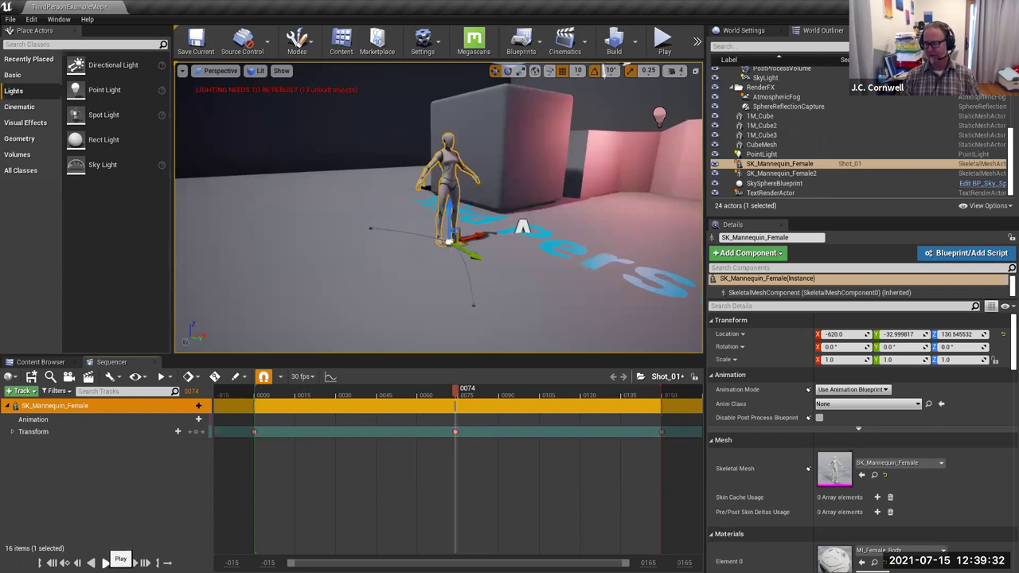
{"action": "left_click", "coordinate": [105, 562]}
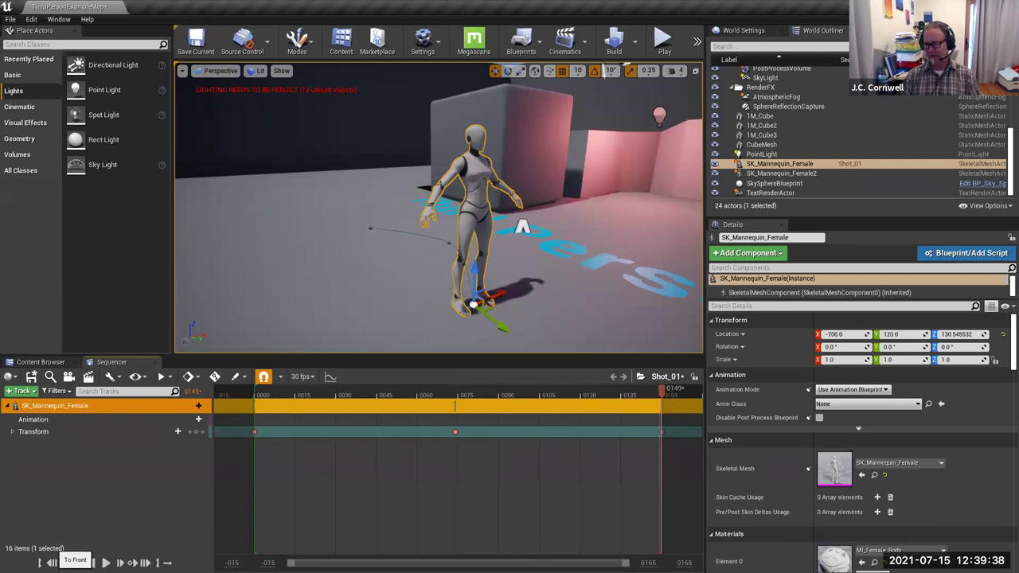
{"action": "left_click", "coordinate": [52, 562]}
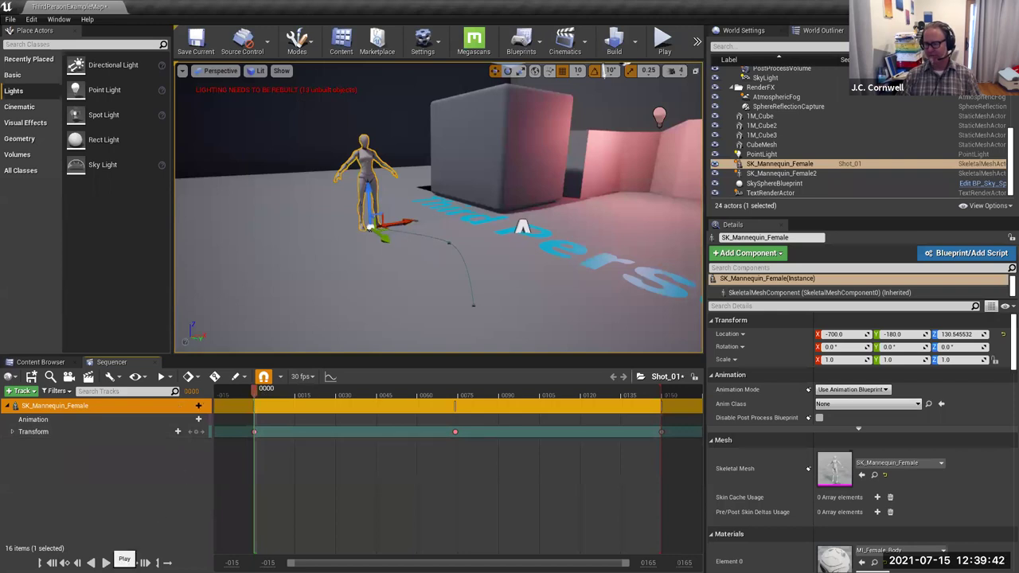
{"action": "left_click", "coordinate": [105, 562]}
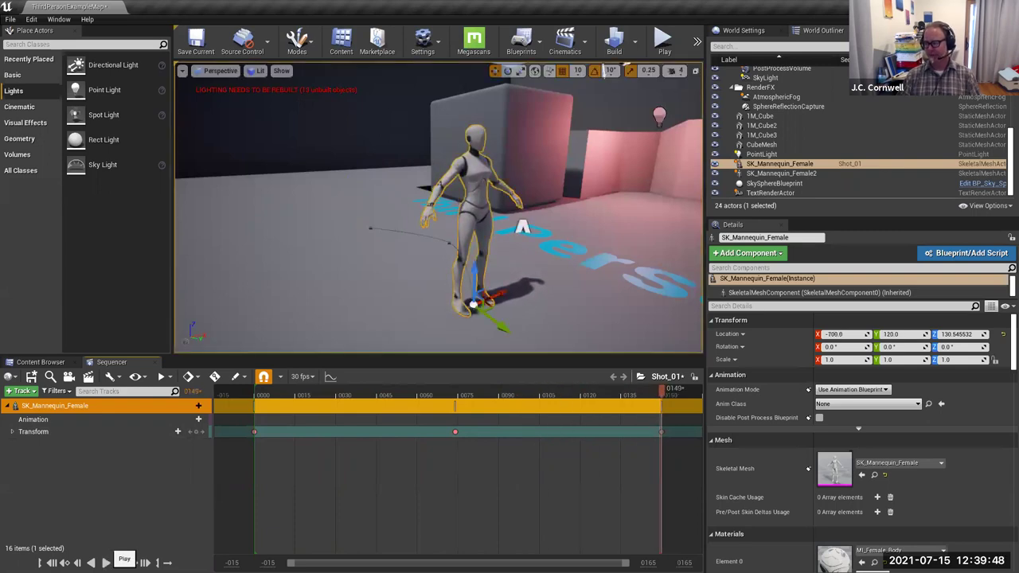
Step: Move the mannequin along X to about -745 at frame 40 and key its transform
{"action": "left_click", "coordinate": [364, 391]}
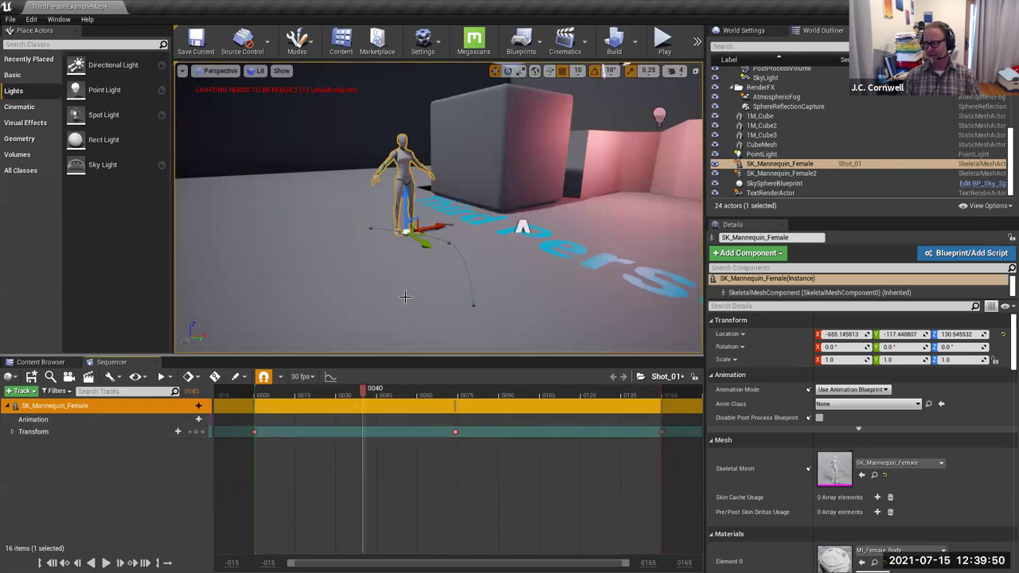
{"action": "left_click_drag", "start_coordinate": [440, 227], "coordinate": [399, 241]}
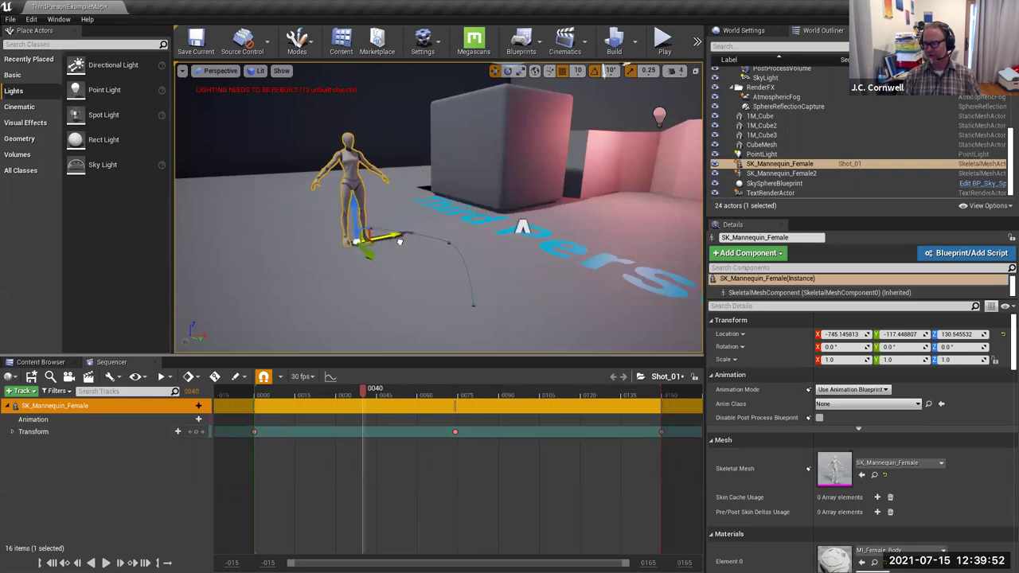
{"action": "left_click", "coordinate": [196, 434]}
Step: Move the mannequin along X to about -746 at frame 116, key its transform, and replay the sequence from the start
{"action": "left_click_drag", "start_coordinate": [364, 392], "coordinate": [569, 395]}
{"action": "left_click_drag", "start_coordinate": [488, 271], "coordinate": [443, 289]}
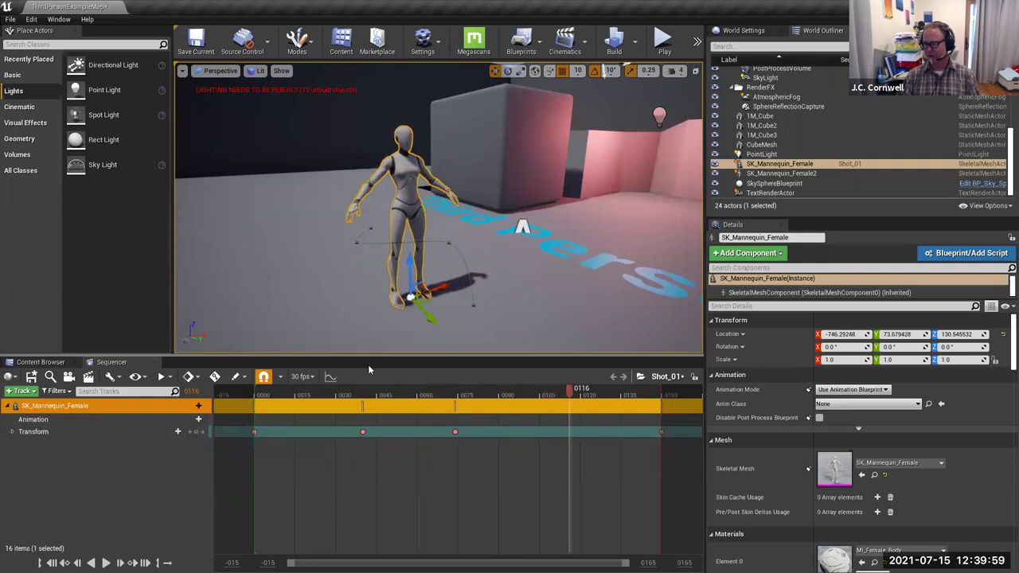
{"action": "left_click", "coordinate": [195, 433]}
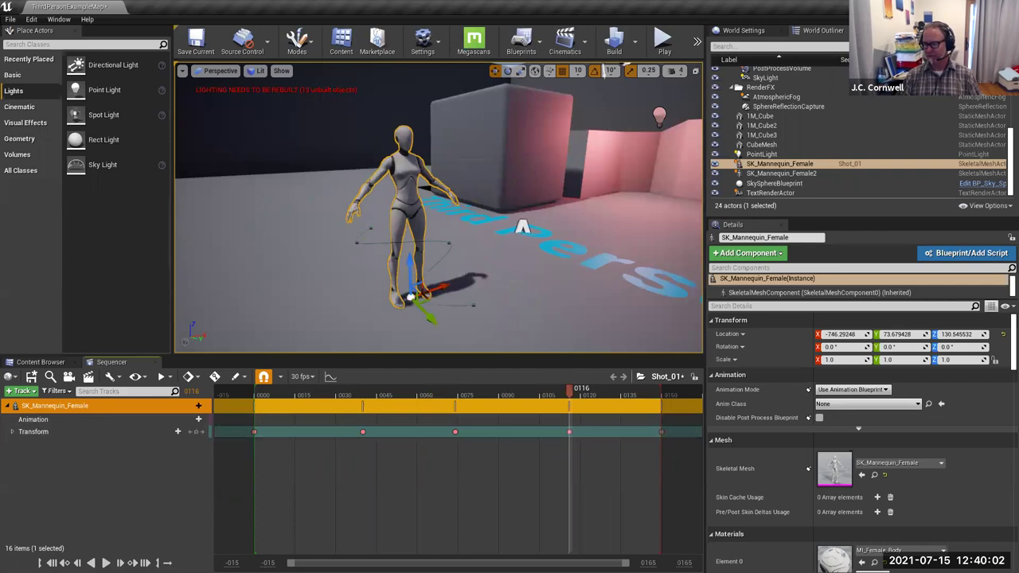
{"action": "left_click", "coordinate": [52, 562]}
{"action": "left_click", "coordinate": [105, 562]}
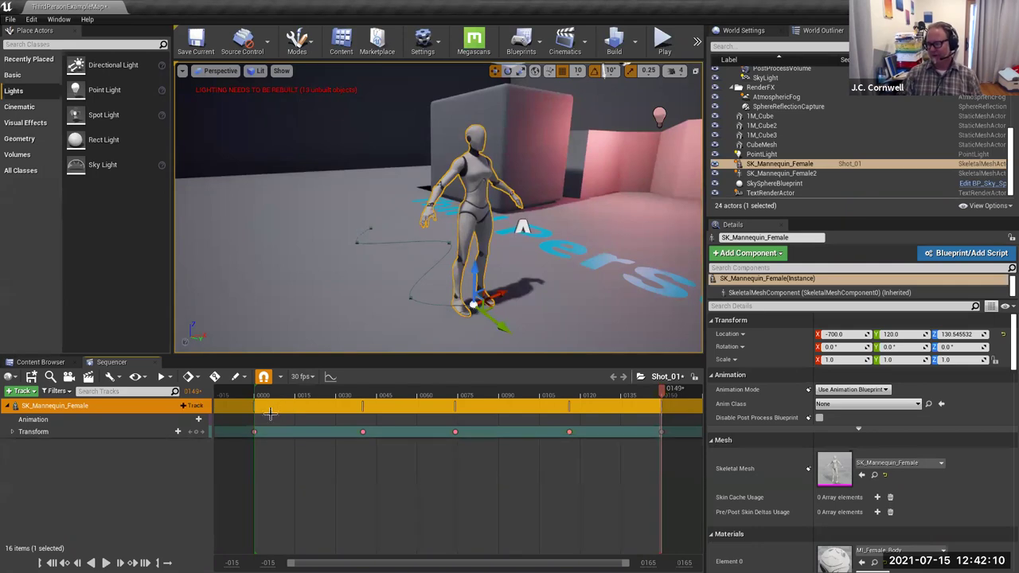
Step: Add the ThirdPersonIdle animation to the mannequin's Animation track, starting at frame 0
{"action": "left_click_drag", "start_coordinate": [659, 393], "coordinate": [254, 414]}
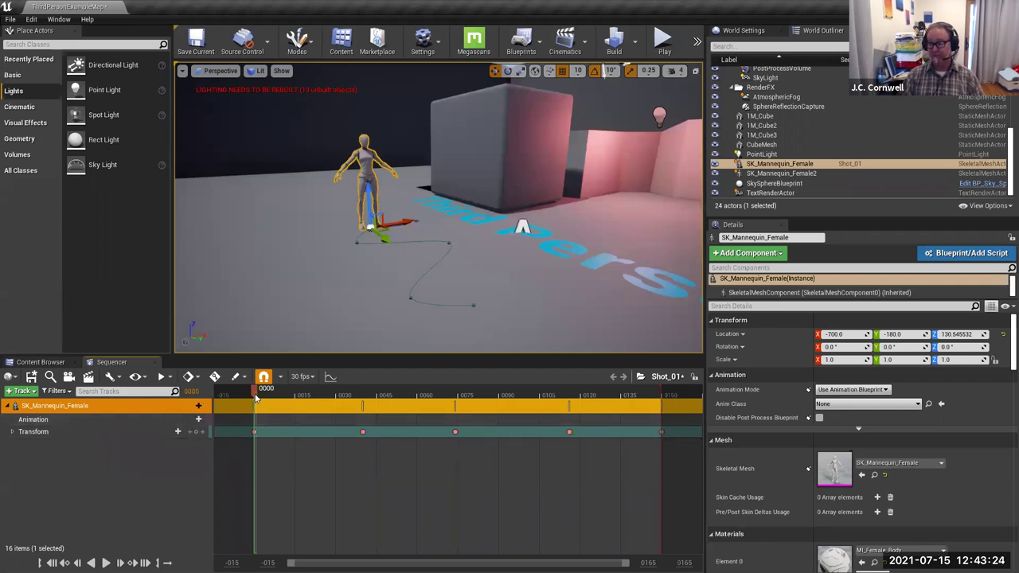
{"action": "mouse_move", "coordinate": [256, 398]}
{"action": "left_mouse_down"}
{"action": "mouse_move", "coordinate": [292, 396]}
{"action": "mouse_move", "coordinate": [255, 398]}
{"action": "left_mouse_up"}
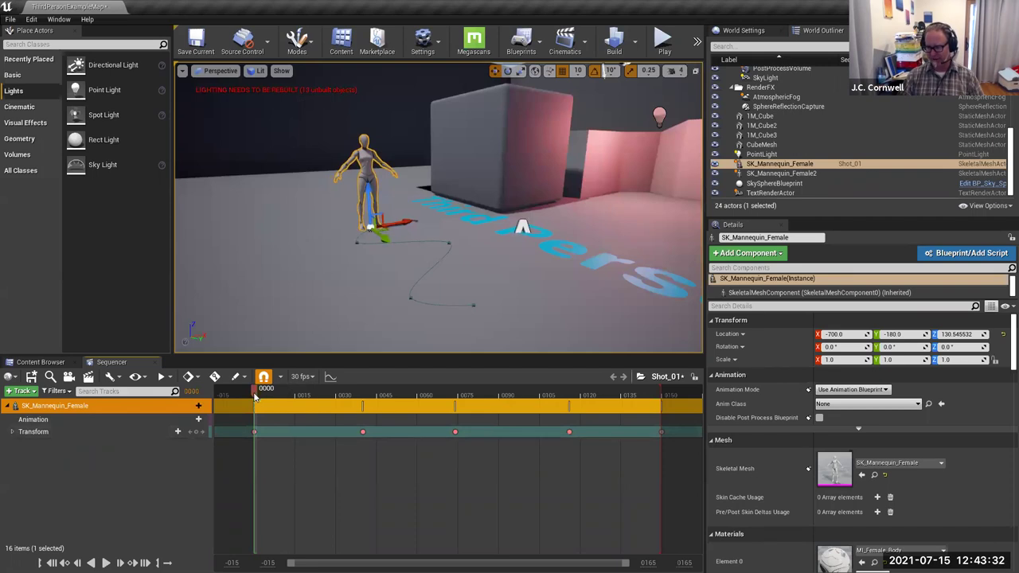
{"action": "left_click", "coordinate": [187, 420]}
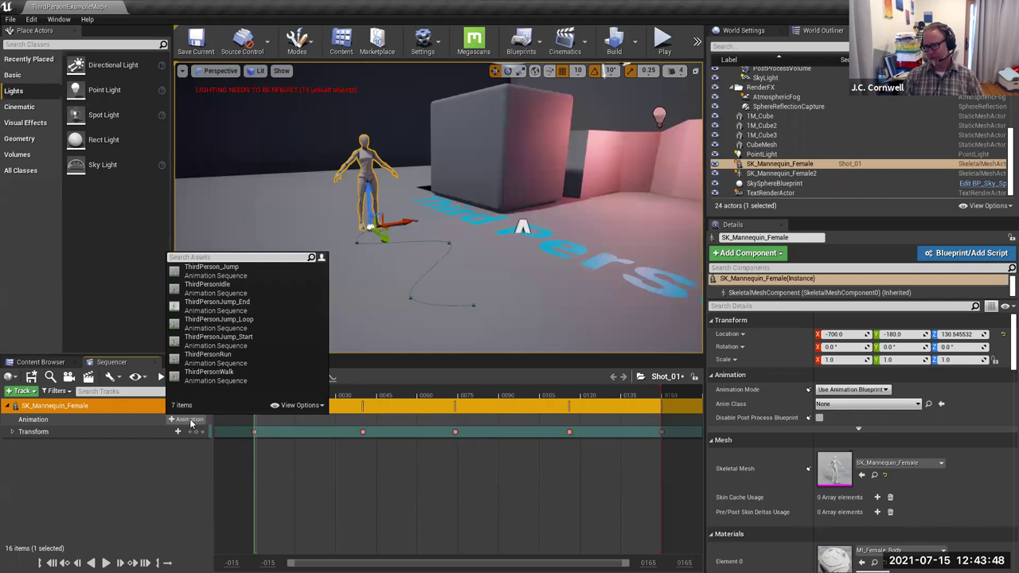
{"action": "left_click", "coordinate": [213, 291]}
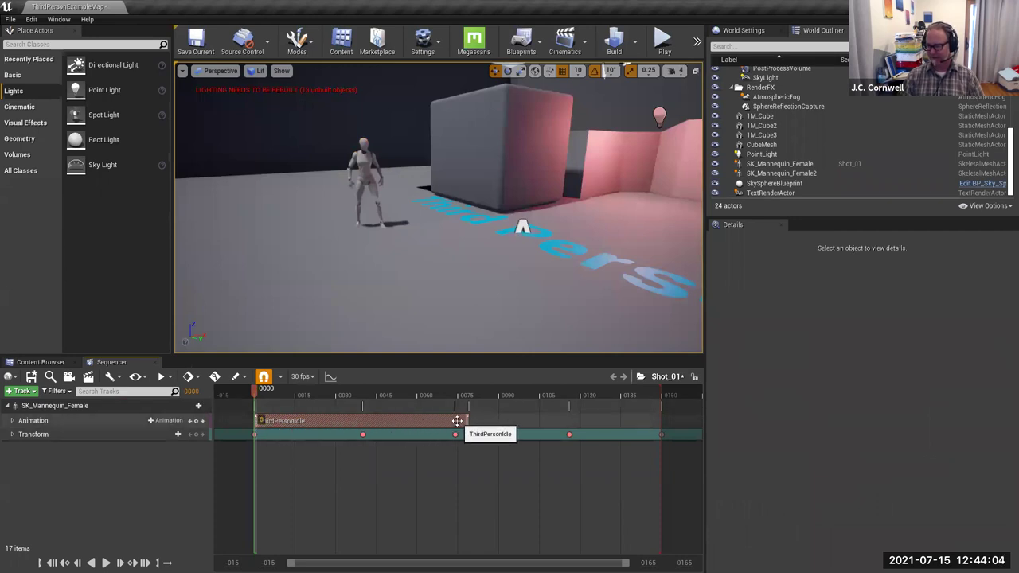
{"action": "left_click_drag", "start_coordinate": [462, 418], "coordinate": [470, 418]}
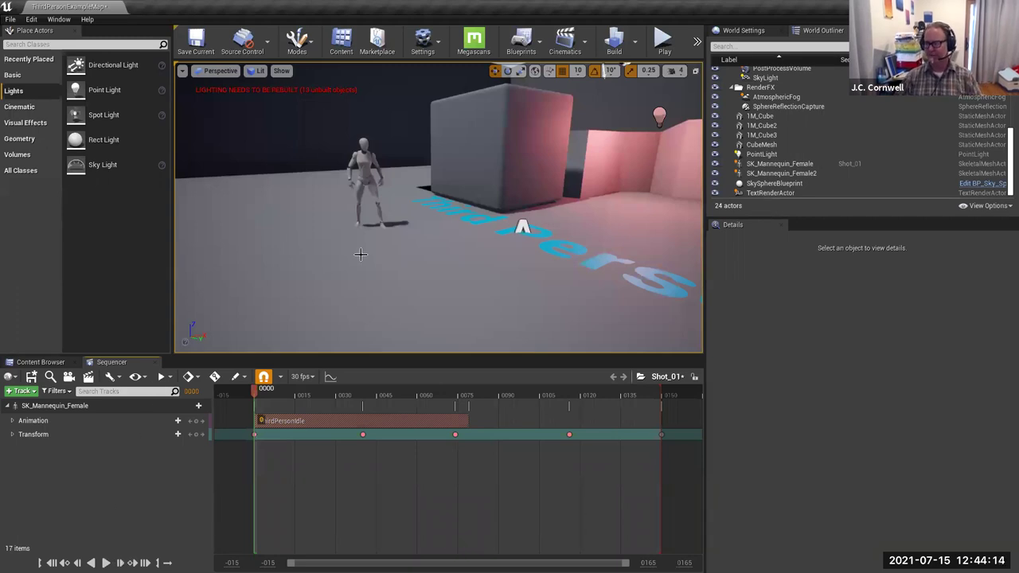
Step: Examine the mannequin's idle animation up close while playing the sequence, and return the playhead to frame 0
{"action": "scroll", "coordinate": [380, 231], "scroll_direction": "up", "scroll_amount": 3}
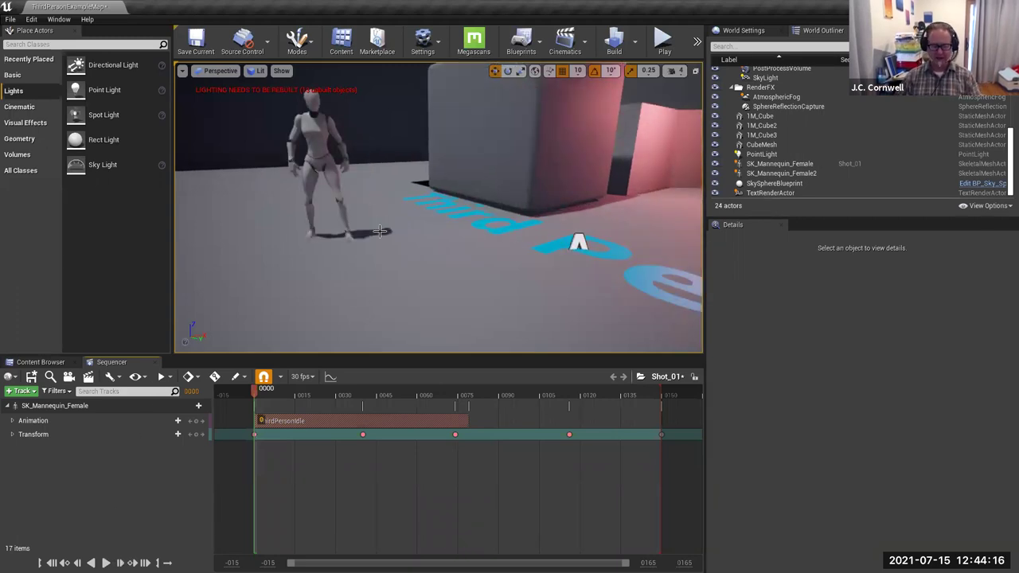
{"action": "right_click_drag", "start_coordinate": [387, 223], "coordinate": [402, 232]}
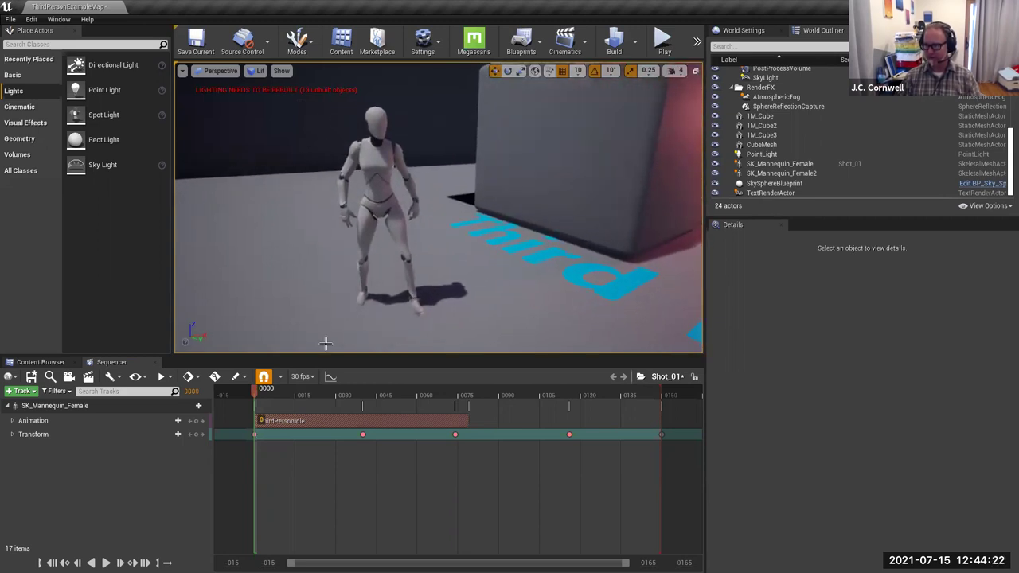
{"action": "left_click", "coordinate": [106, 563]}
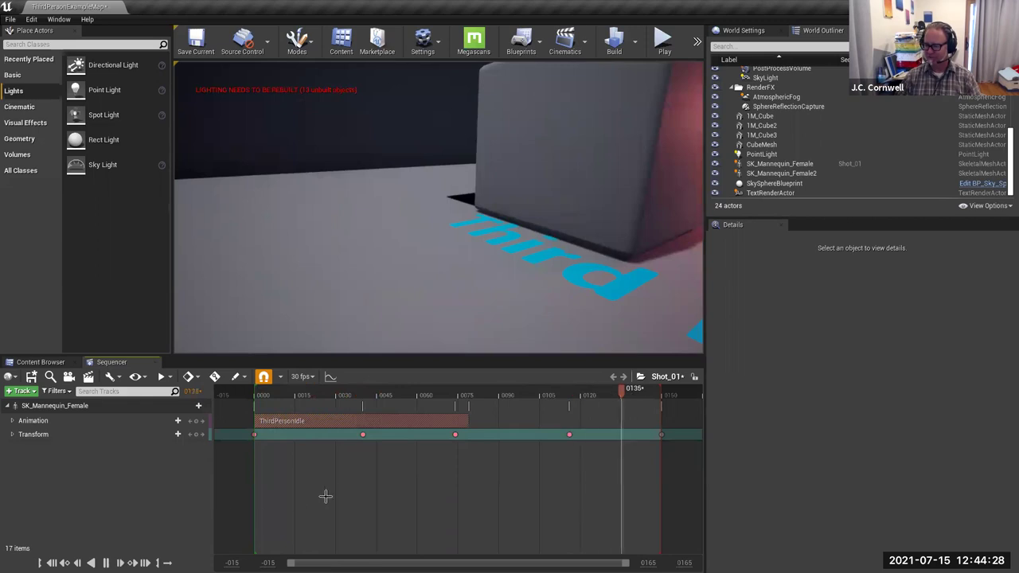
{"action": "left_click_drag", "start_coordinate": [363, 301], "coordinate": [363, 301]}
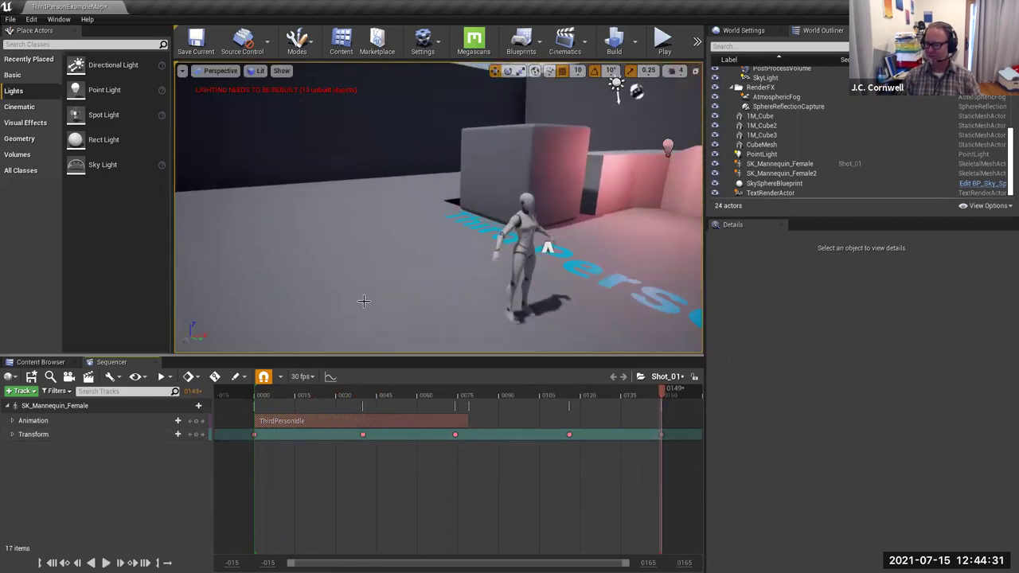
{"action": "left_click", "coordinate": [265, 396]}
{"action": "left_click_drag", "start_coordinate": [265, 396], "coordinate": [255, 397]}
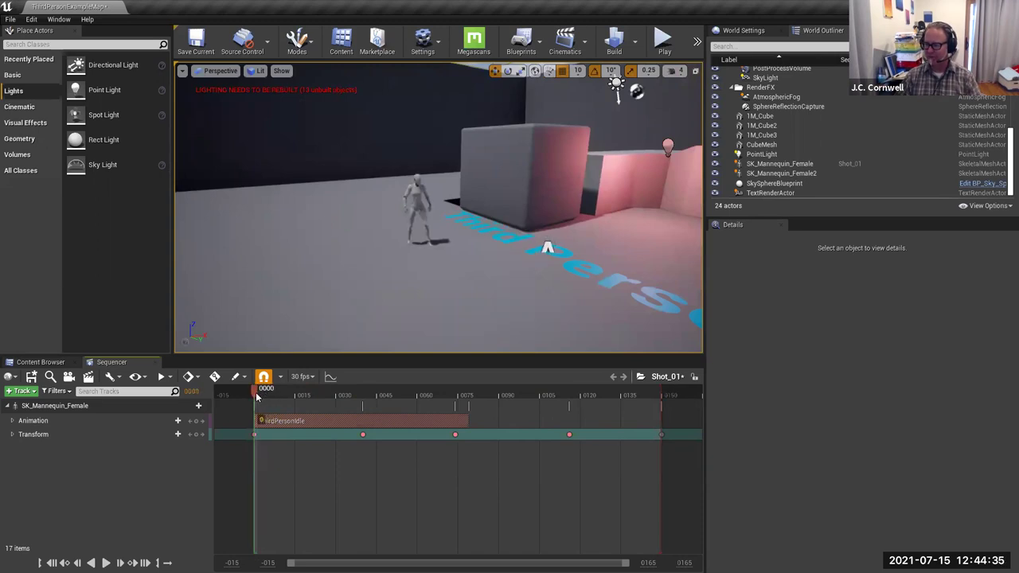
Step: Delete the mannequin's transform keys at frames 40, 74, 116 and 150, and return the playhead to frame 0
{"action": "left_click", "coordinate": [362, 435]}
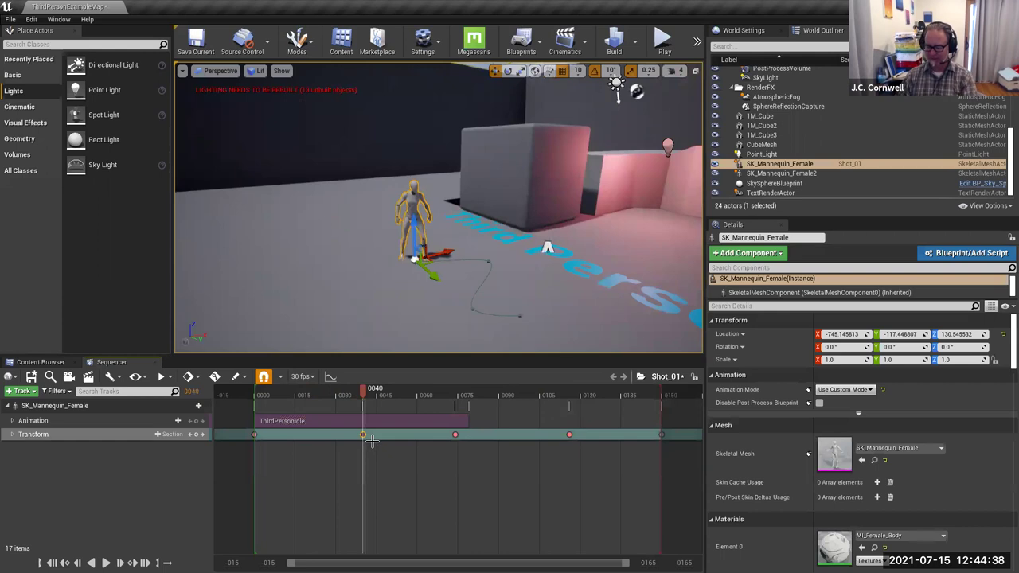
{"action": "left_click", "coordinate": [371, 437]}
{"action": "left_click", "coordinate": [453, 435]}
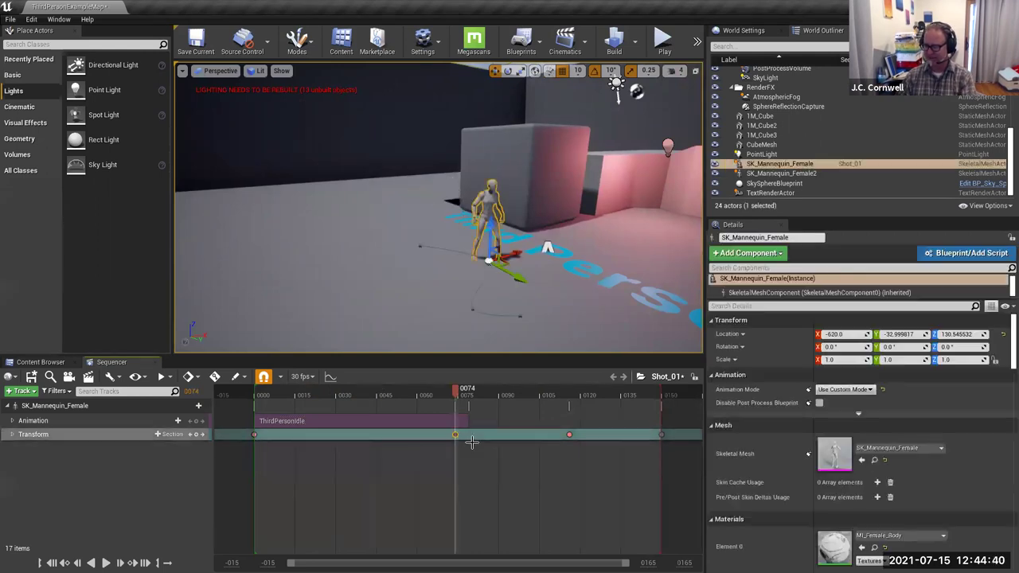
{"action": "left_click", "coordinate": [558, 435]}
{"action": "left_click", "coordinate": [572, 435]}
{"action": "left_click", "coordinate": [589, 438]}
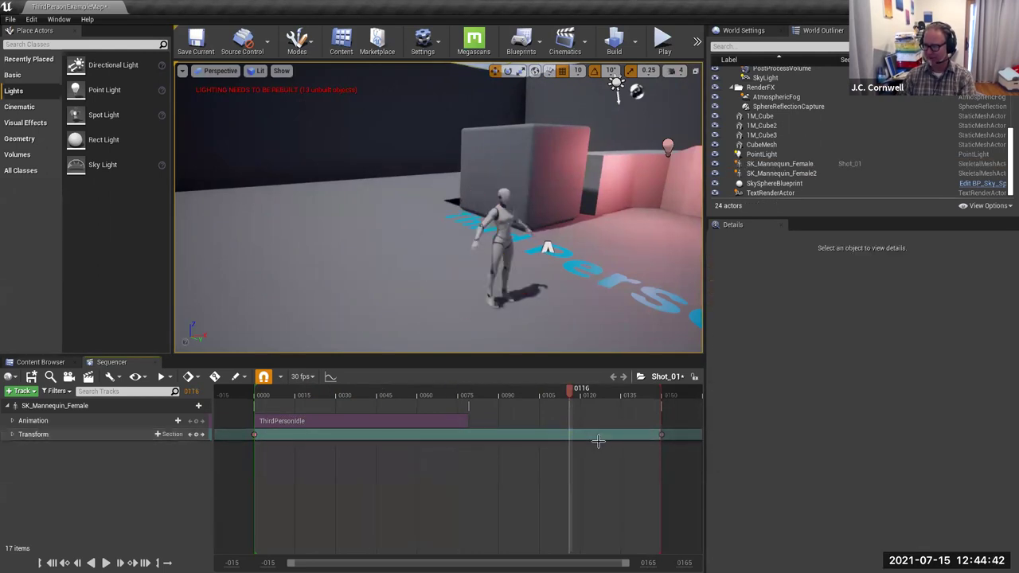
{"action": "left_click", "coordinate": [662, 434]}
{"action": "left_click", "coordinate": [661, 439]}
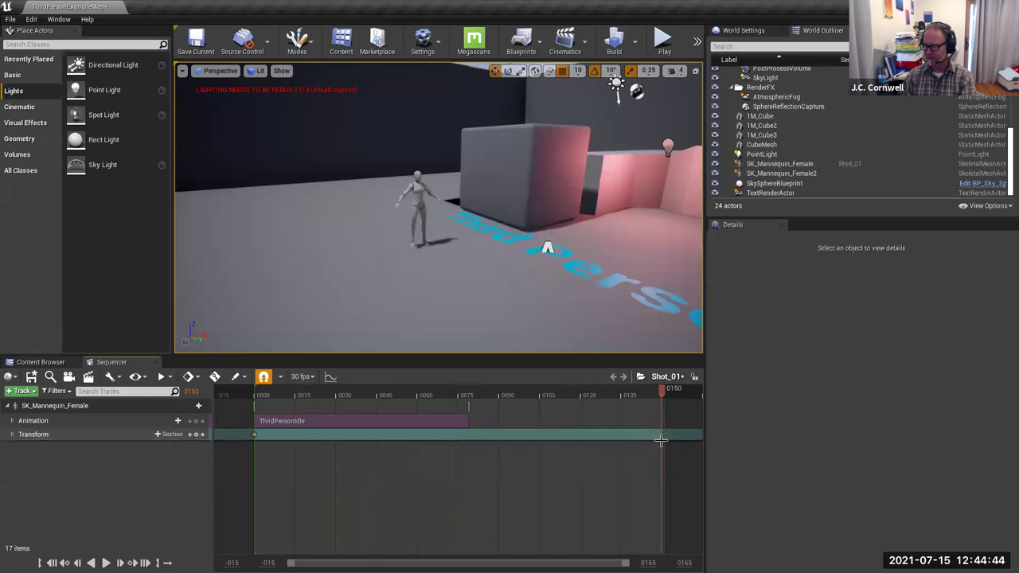
{"action": "left_click_drag", "start_coordinate": [314, 391], "coordinate": [257, 403]}
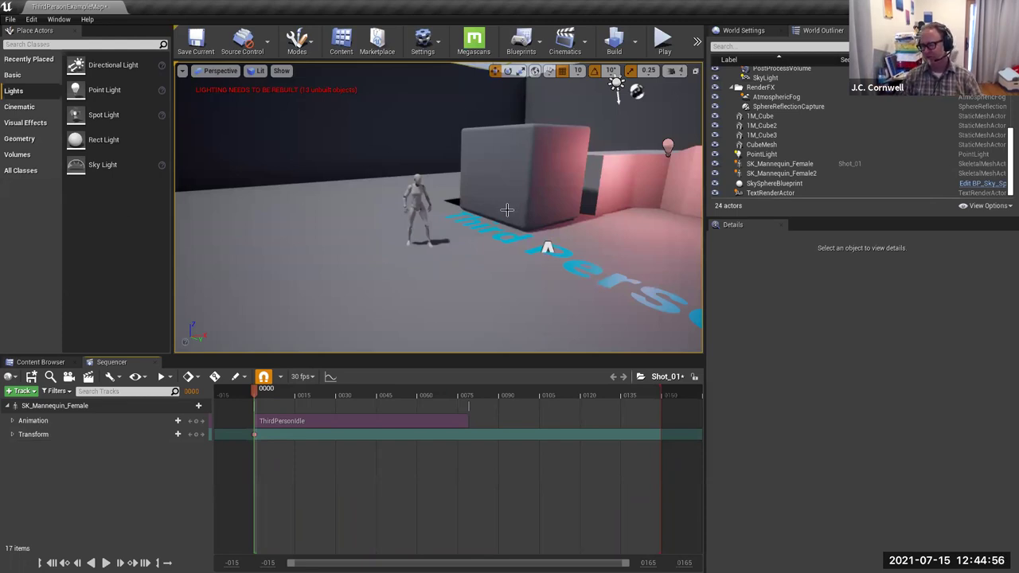
Step: Play the sequence close up and compare the mannequin's pose within the ThirdPersonIdle clip and beyond its end
{"action": "scroll", "coordinate": [507, 210], "scroll_direction": "up", "scroll_amount": 5}
{"action": "scroll", "coordinate": [507, 210], "scroll_direction": "down", "scroll_amount": 3}
{"action": "scroll", "coordinate": [507, 210], "scroll_direction": "up", "scroll_amount": 3}
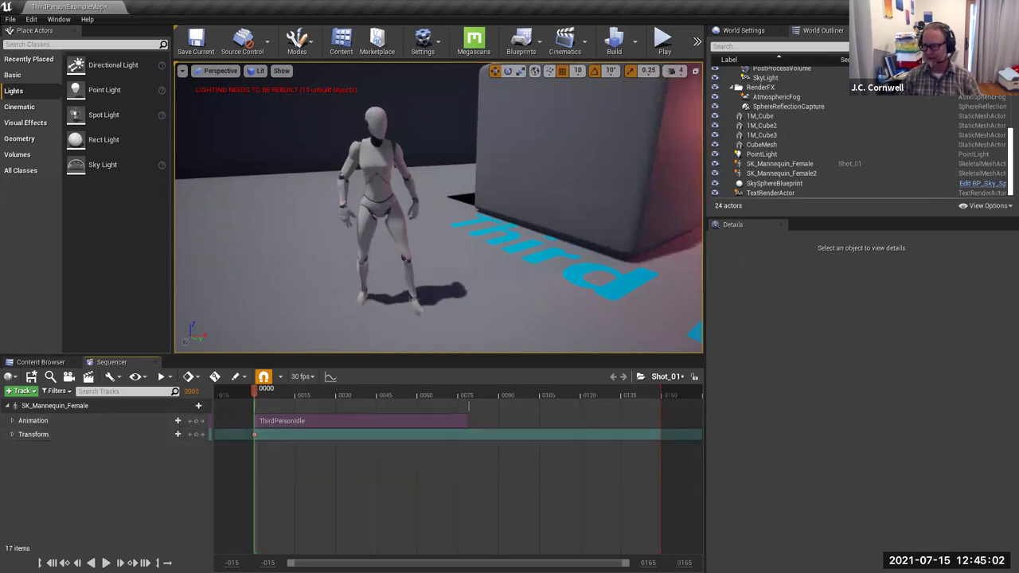
{"action": "left_click", "coordinate": [106, 563]}
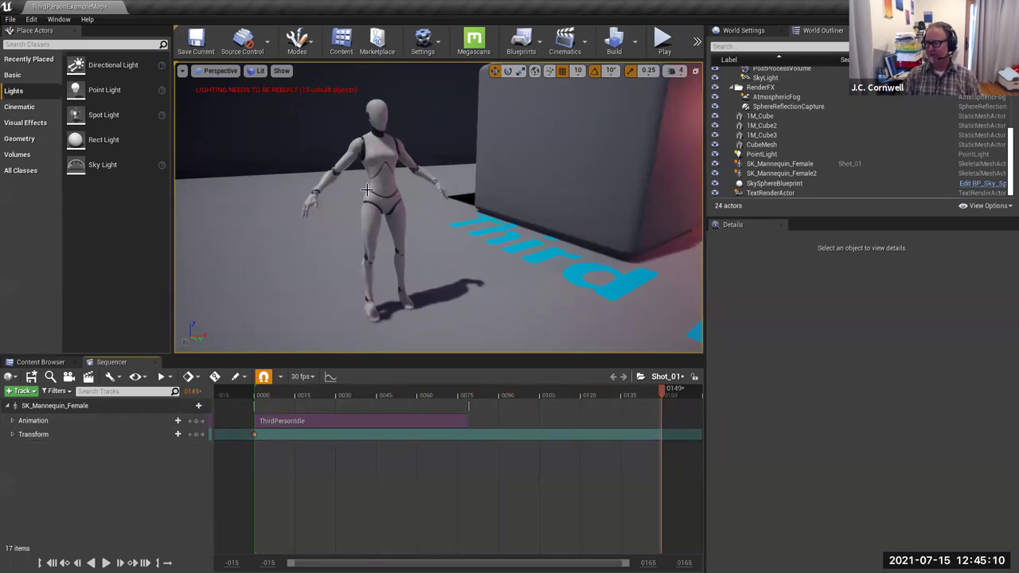
{"action": "left_click_drag", "start_coordinate": [450, 396], "coordinate": [437, 393]}
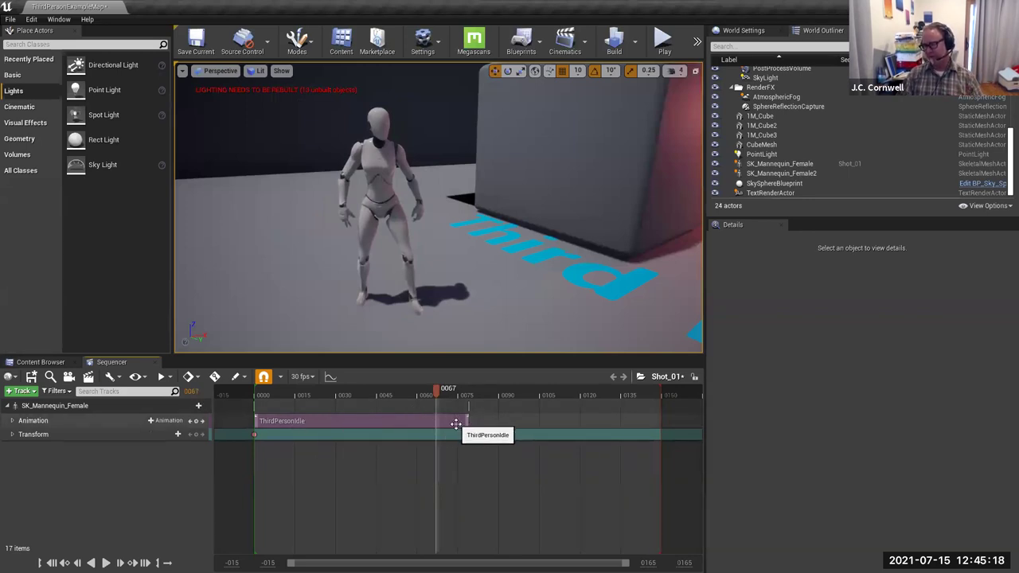
{"action": "left_click_drag", "start_coordinate": [438, 393], "coordinate": [538, 399]}
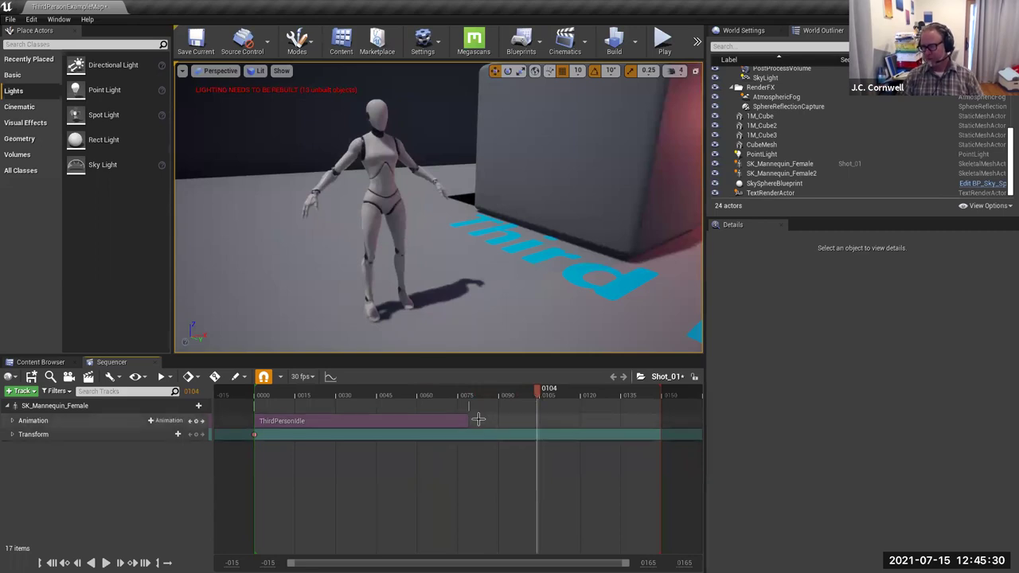
Step: Extend the ThirdPersonIdle clip to frame 150 and play the sequence from near the start
{"action": "left_click_drag", "start_coordinate": [467, 420], "coordinate": [660, 422]}
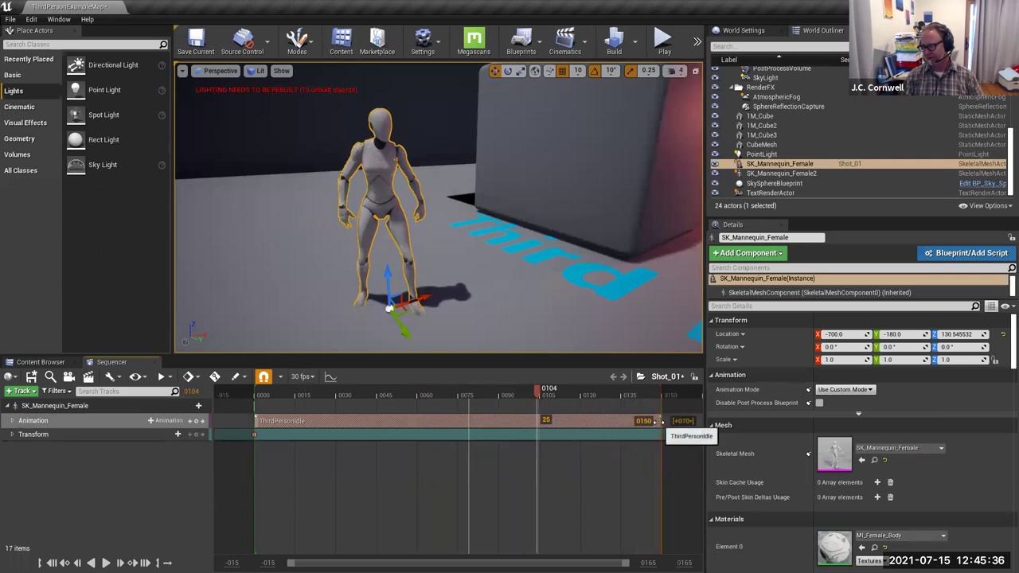
{"action": "left_click_drag", "start_coordinate": [539, 390], "coordinate": [273, 390]}
{"action": "left_click", "coordinate": [105, 563]}
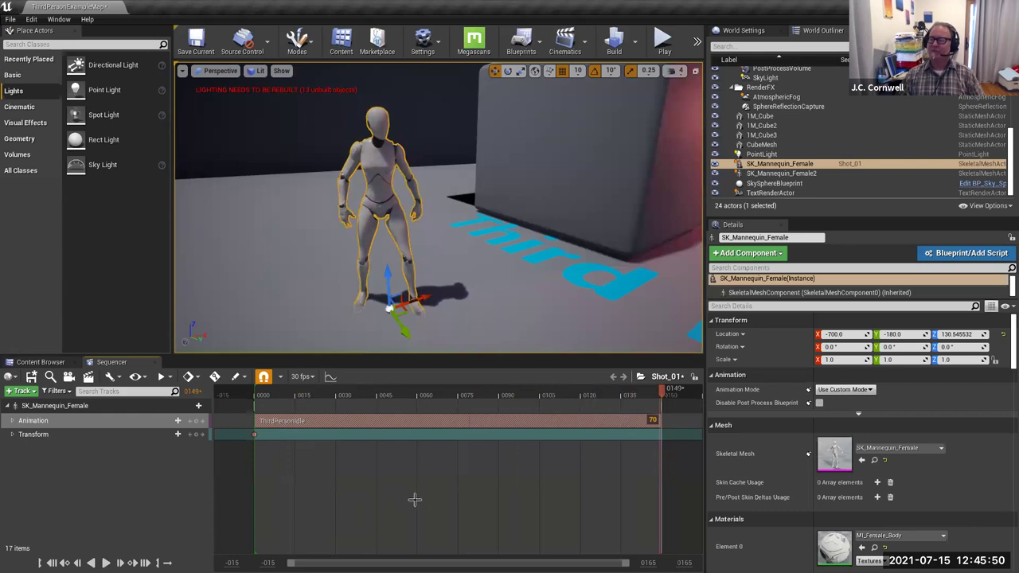
Step: Shorten the ThirdPersonIdle clip to end at frame 45, scrub through it, and leave the playhead at frame 45
{"action": "left_click_drag", "start_coordinate": [657, 420], "coordinate": [534, 422]}
{"action": "left_click_drag", "start_coordinate": [443, 422], "coordinate": [373, 421]}
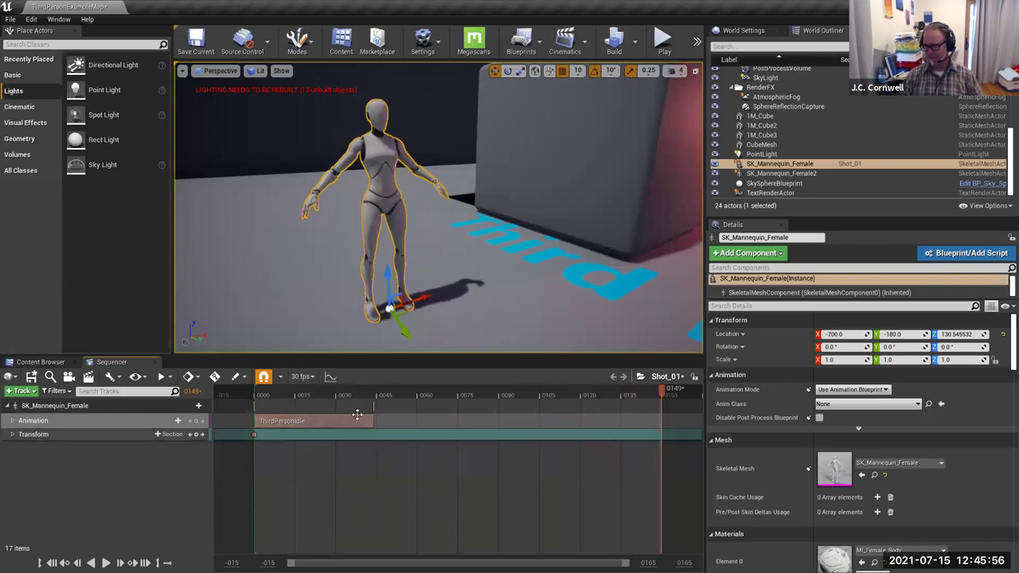
{"action": "left_click_drag", "start_coordinate": [287, 396], "coordinate": [375, 419]}
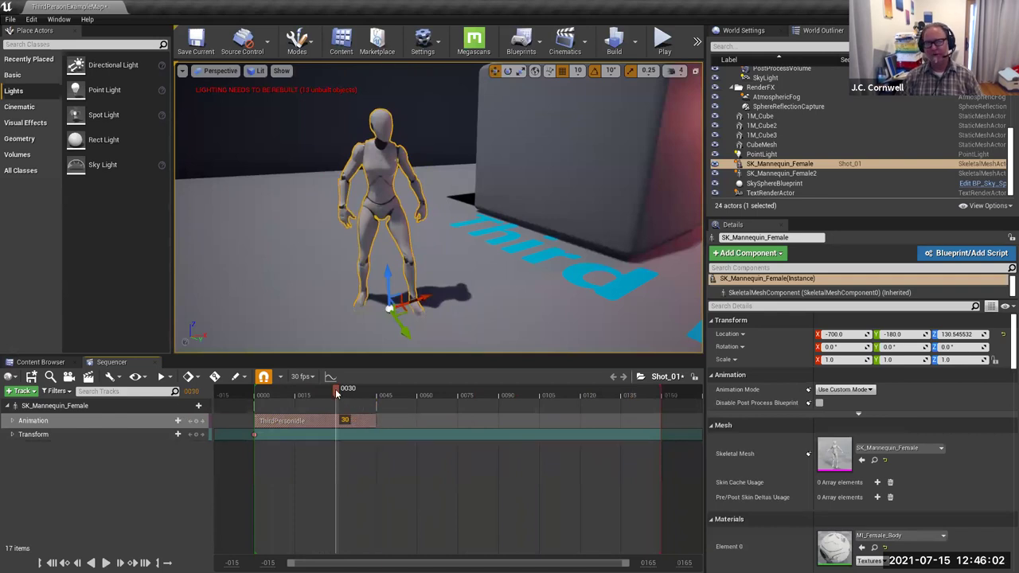
{"action": "mouse_move", "coordinate": [336, 392]}
{"action": "left_mouse_down"}
{"action": "mouse_move", "coordinate": [278, 394]}
{"action": "mouse_move", "coordinate": [384, 397]}
{"action": "mouse_move", "coordinate": [352, 394]}
{"action": "left_mouse_up"}
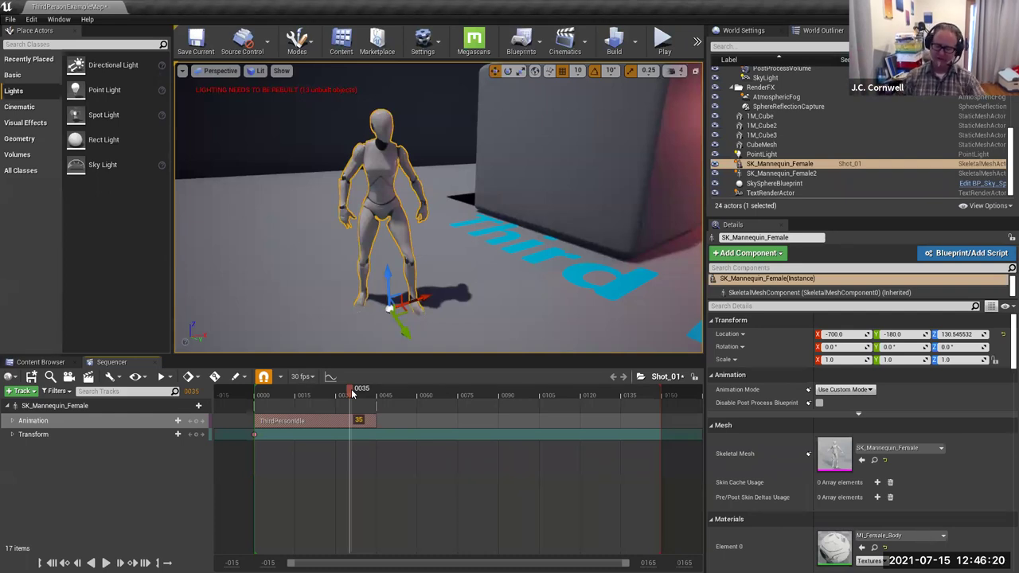
{"action": "left_click_drag", "start_coordinate": [352, 394], "coordinate": [377, 393]}
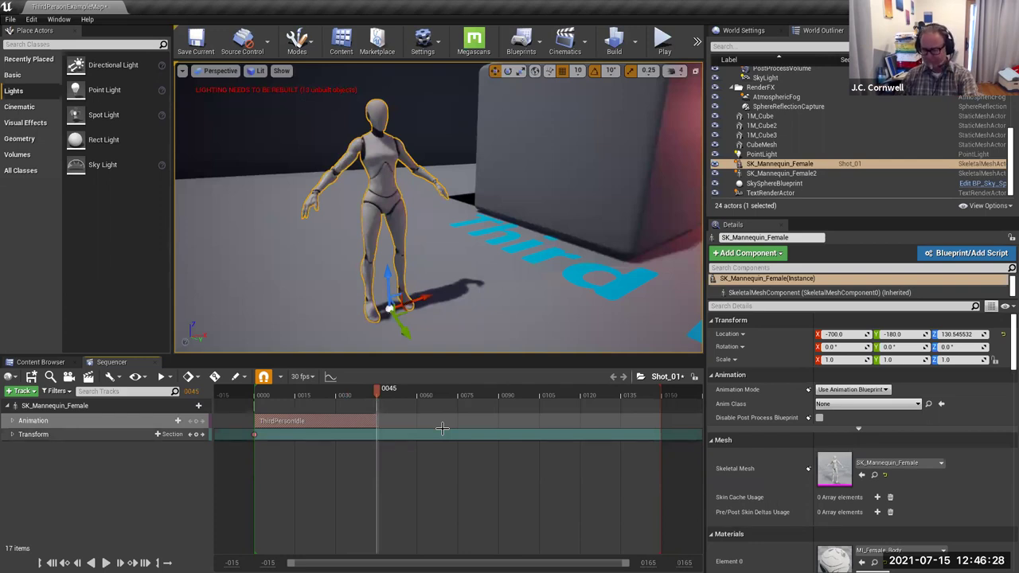
{"action": "mouse_move", "coordinate": [379, 393]}
{"action": "left_mouse_down"}
{"action": "mouse_move", "coordinate": [359, 396]}
{"action": "mouse_move", "coordinate": [377, 393]}
{"action": "left_mouse_up"}
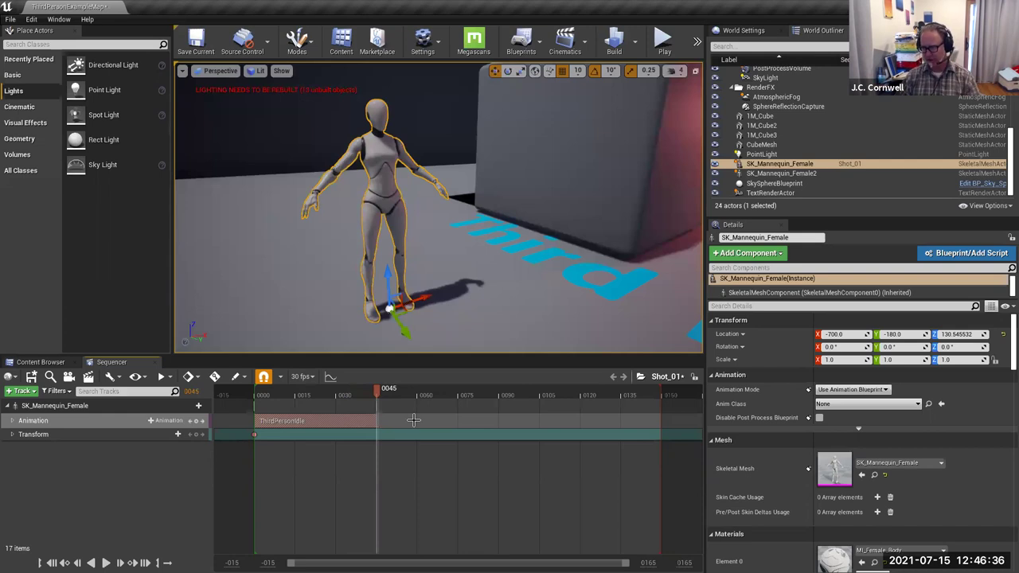
Step: Add the ThirdPersonWalk animation to the mannequin's Animation track at frame 45 and scrub into it to frame 55
{"action": "left_click", "coordinate": [166, 420]}
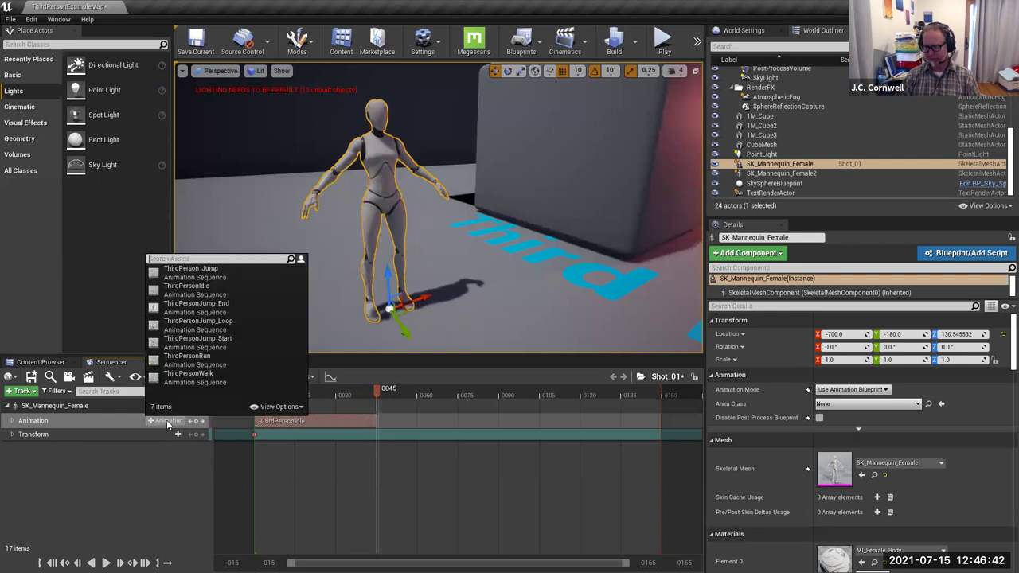
{"action": "mouse_move", "coordinate": [180, 382]}
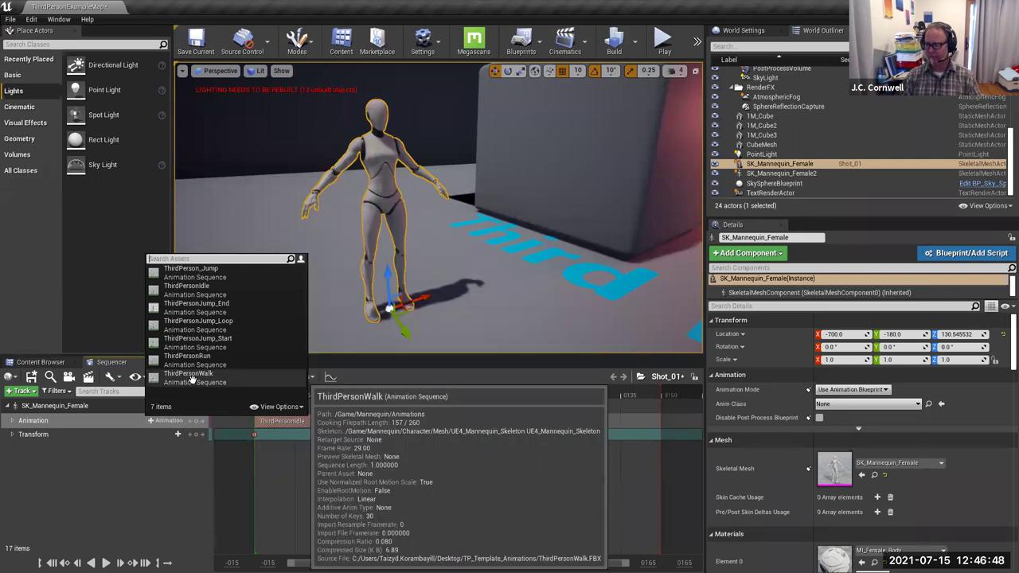
{"action": "left_click", "coordinate": [191, 378]}
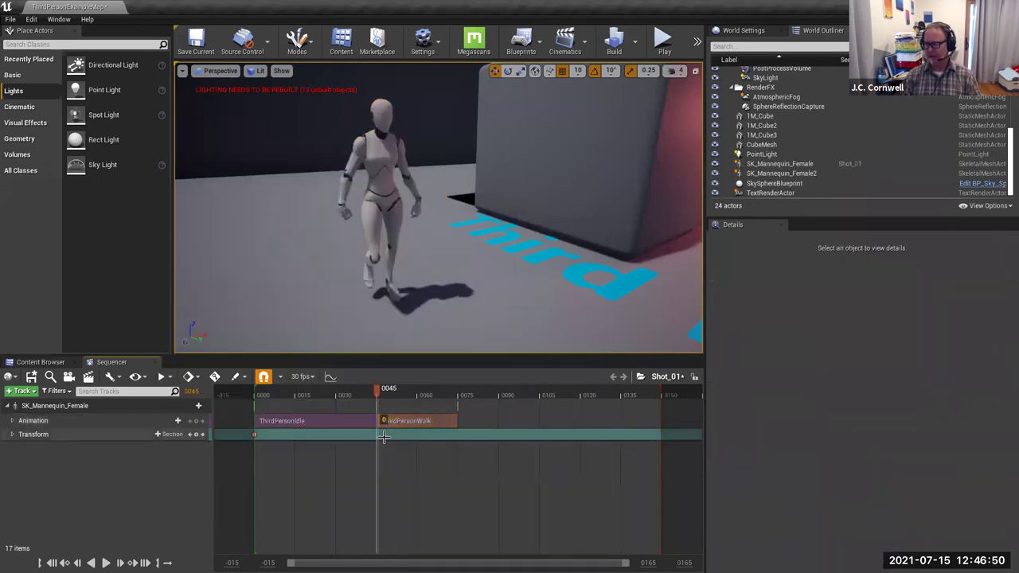
{"action": "left_click_drag", "start_coordinate": [377, 395], "coordinate": [404, 403]}
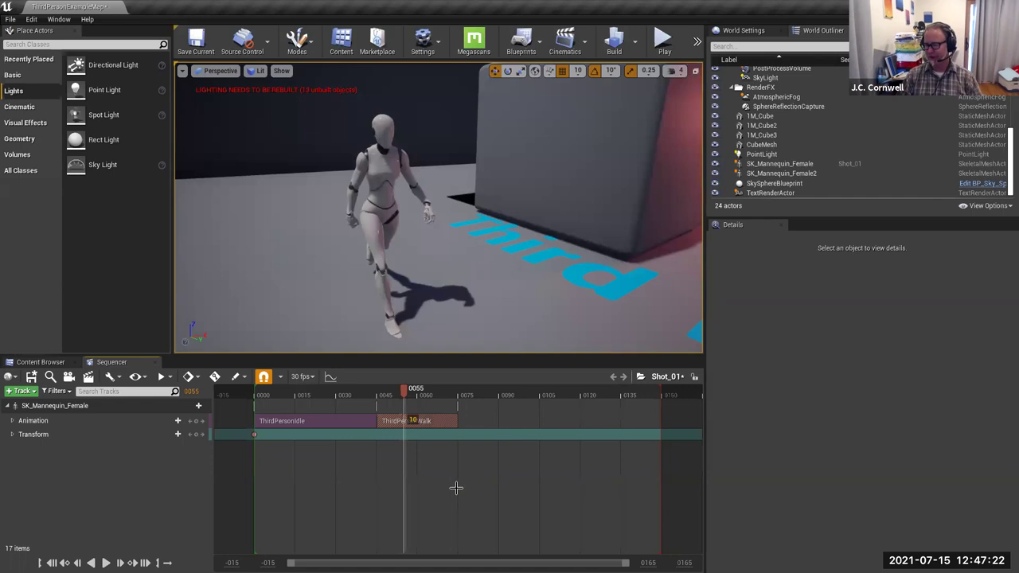
Step: Extend the ThirdPersonWalk clip to about frame 86 and replay the abrupt idle-to-walk transition
{"action": "left_click_drag", "start_coordinate": [458, 420], "coordinate": [487, 421]}
{"action": "left_click_drag", "start_coordinate": [403, 395], "coordinate": [264, 401]}
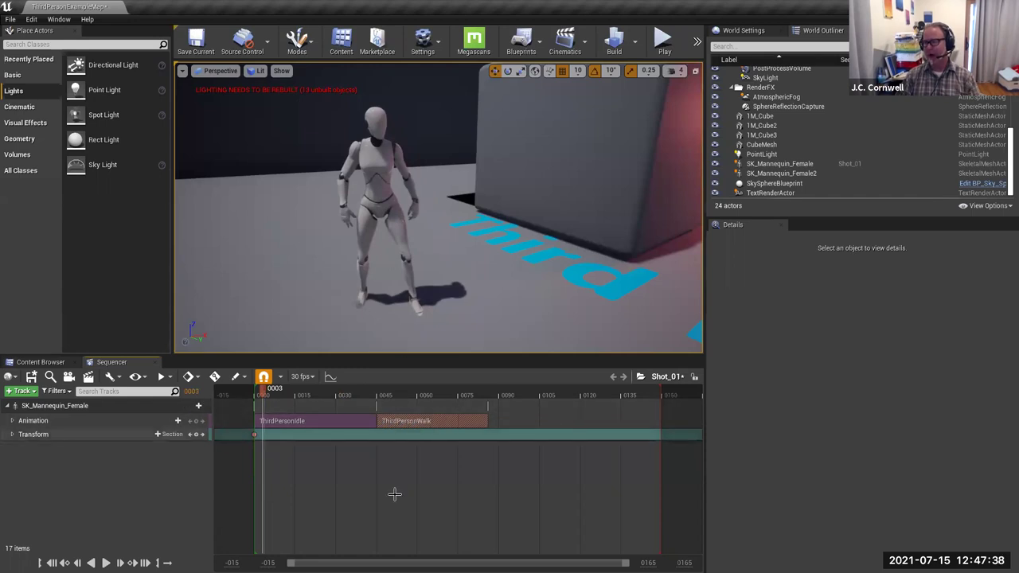
{"action": "key", "text": "space"}
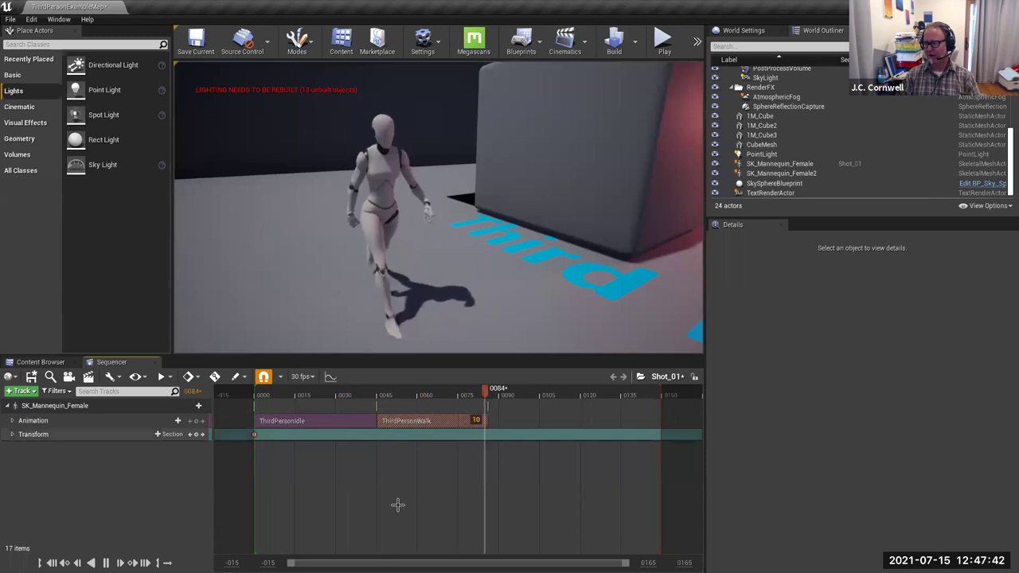
{"action": "key", "text": "space"}
{"action": "key", "text": "Up"}
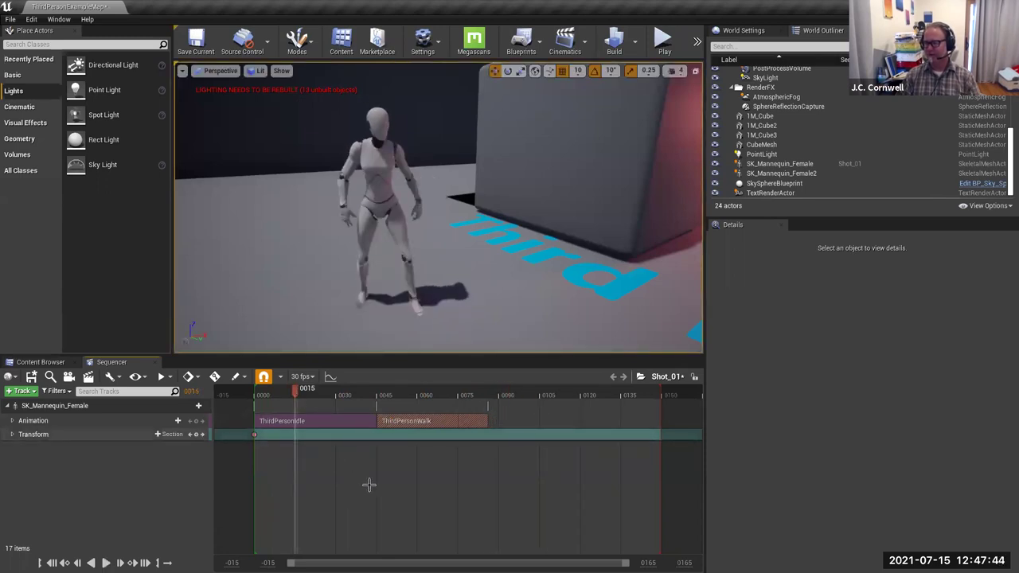
{"action": "key", "text": "space"}
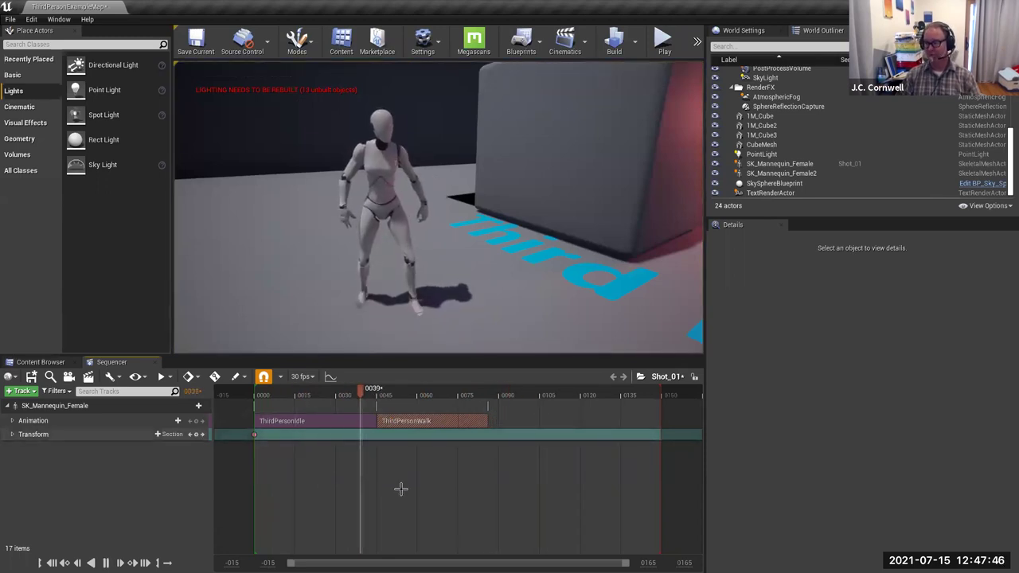
{"action": "key", "text": "space"}
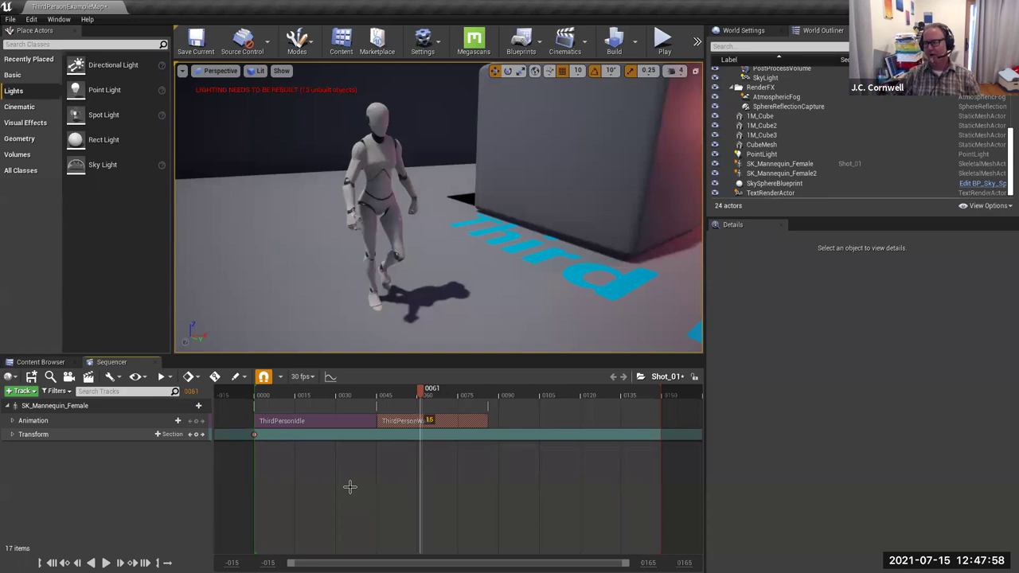
Step: Move the ThirdPersonWalk clip earlier to overlap the idle clip from about frame 32, and play the blended transition
{"action": "left_click_drag", "start_coordinate": [458, 423], "coordinate": [408, 422]}
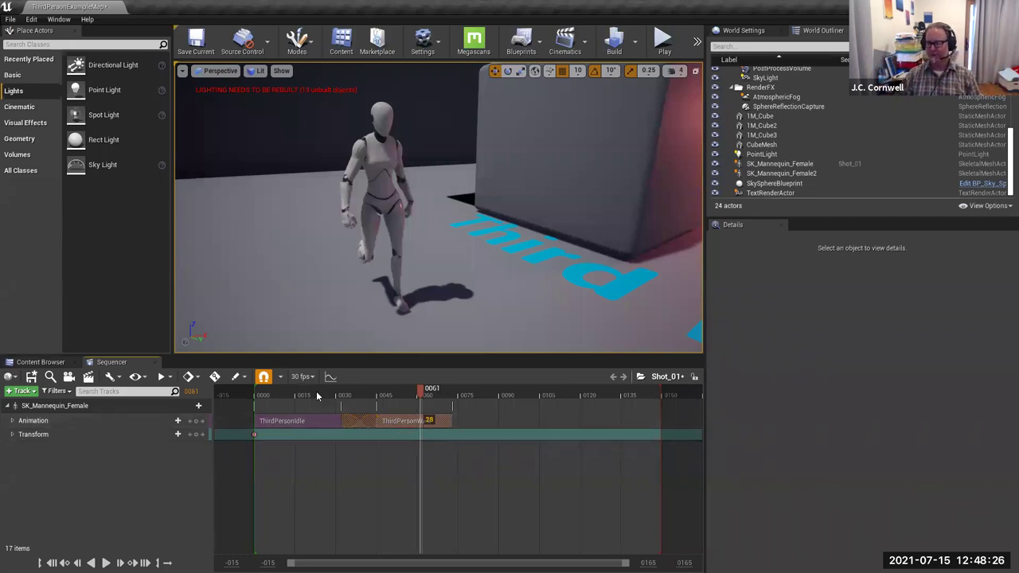
{"action": "left_click", "coordinate": [260, 394]}
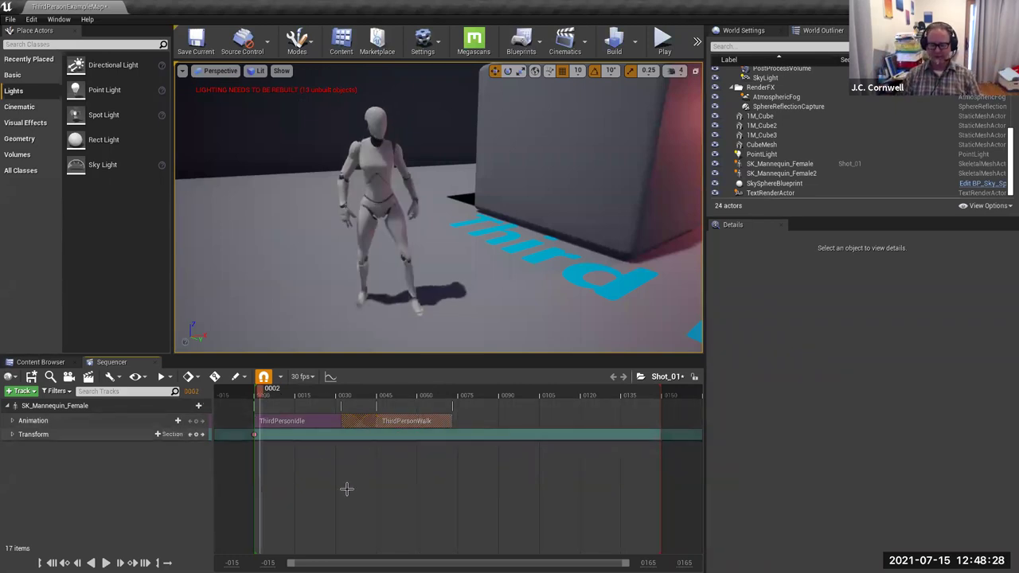
{"action": "key", "text": "space"}
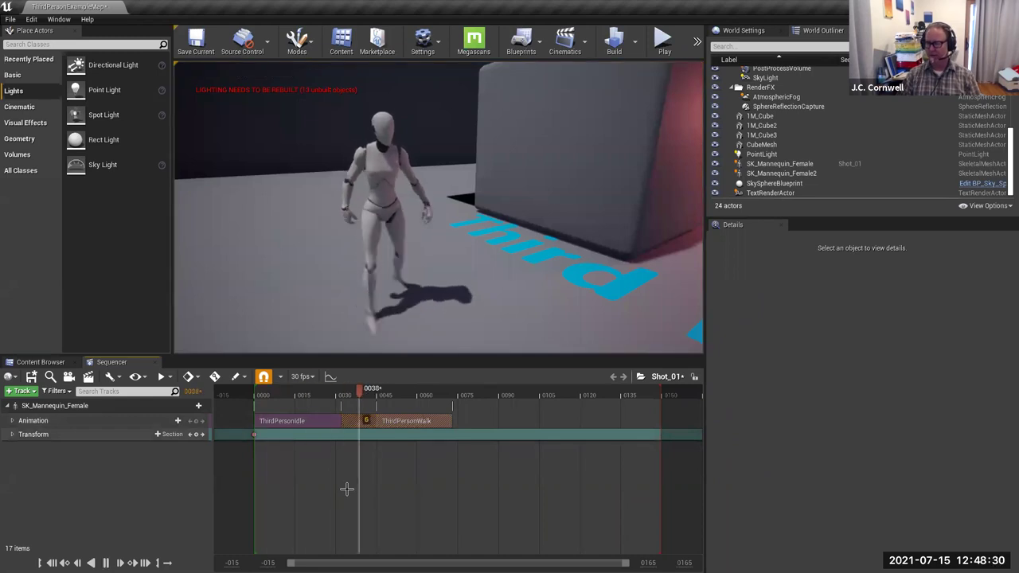
{"action": "left_click", "coordinate": [259, 394]}
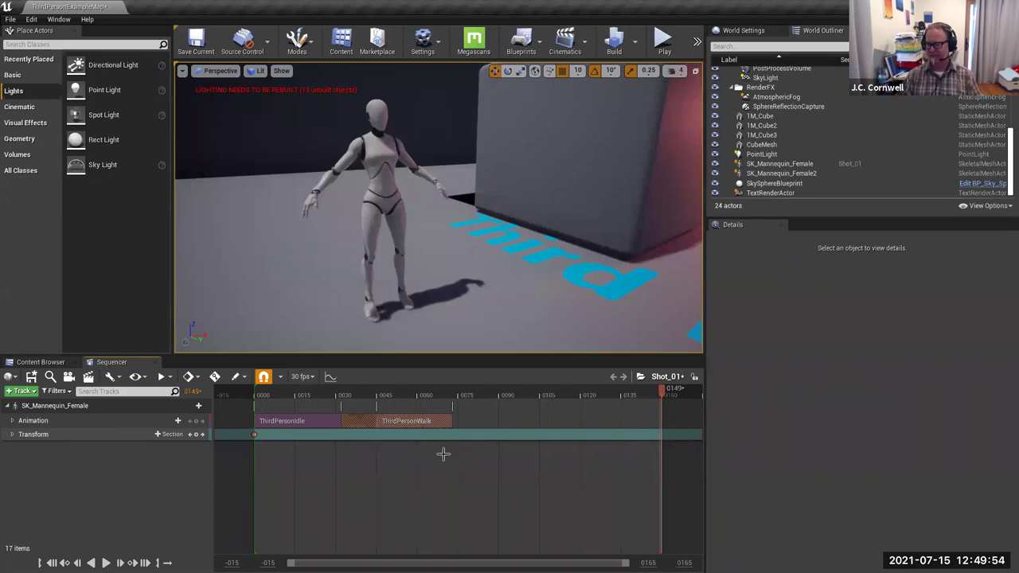
Step: Add the ThirdPersonRun animation at frame 73, right after the walk clip, and extend it to about frame 147
{"action": "left_click_drag", "start_coordinate": [425, 396], "coordinate": [454, 395]}
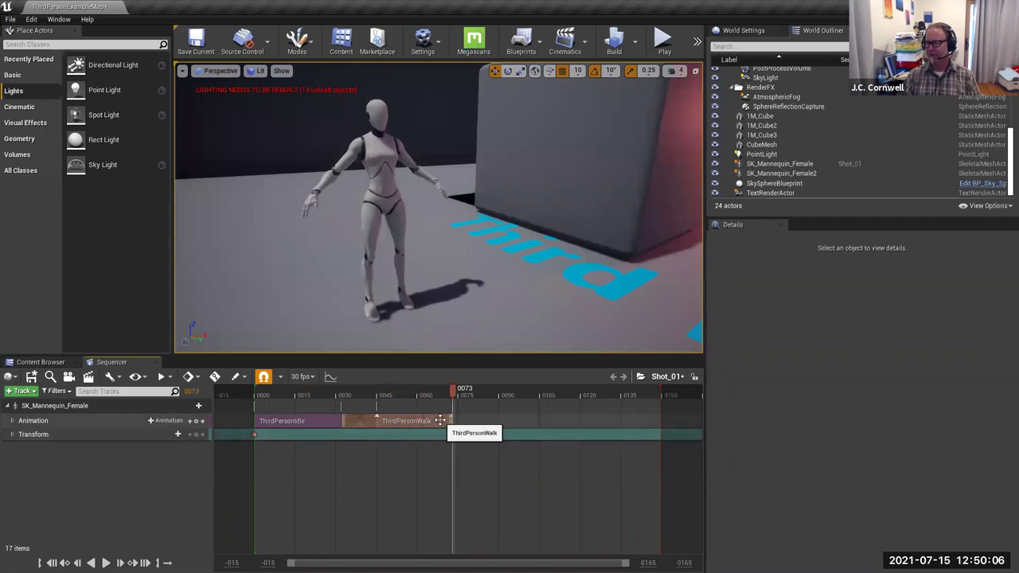
{"action": "left_click", "coordinate": [174, 421]}
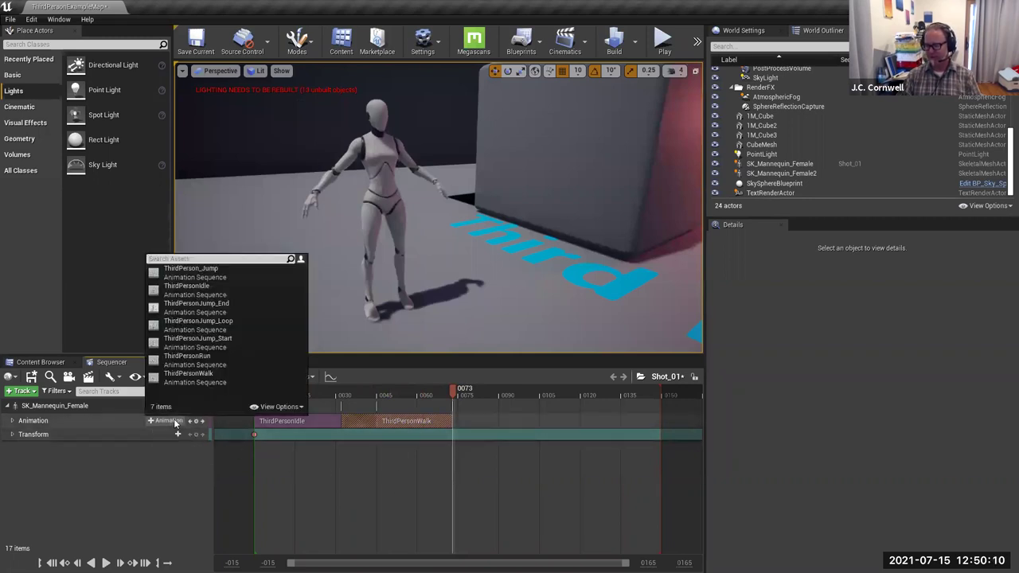
{"action": "left_click", "coordinate": [188, 357]}
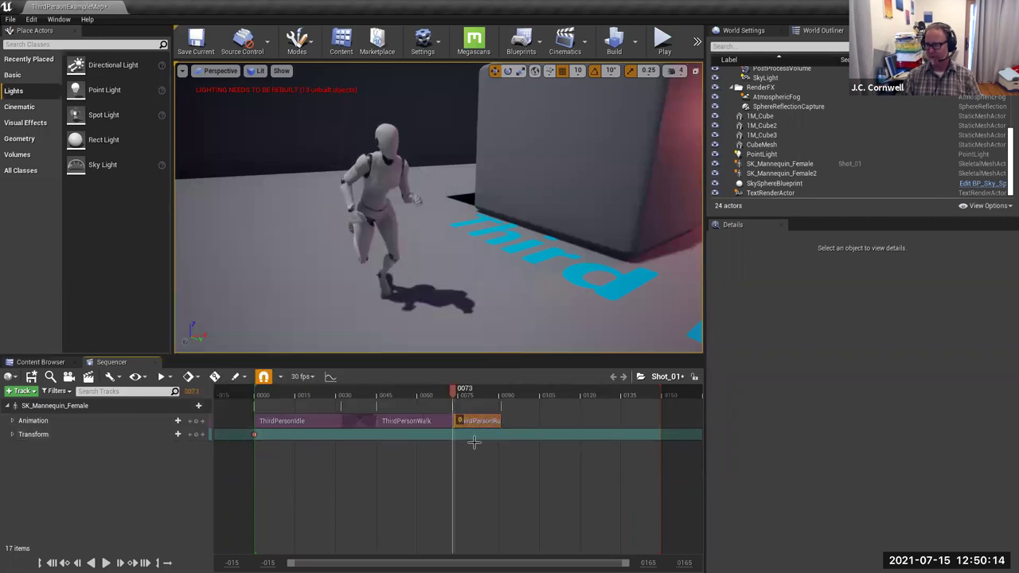
{"action": "left_click_drag", "start_coordinate": [500, 420], "coordinate": [652, 421]}
Step: Play the sequence from near the start in a wider view to review the idle, walk and run clips
{"action": "scroll", "coordinate": [506, 282], "scroll_direction": "down", "scroll_amount": 3}
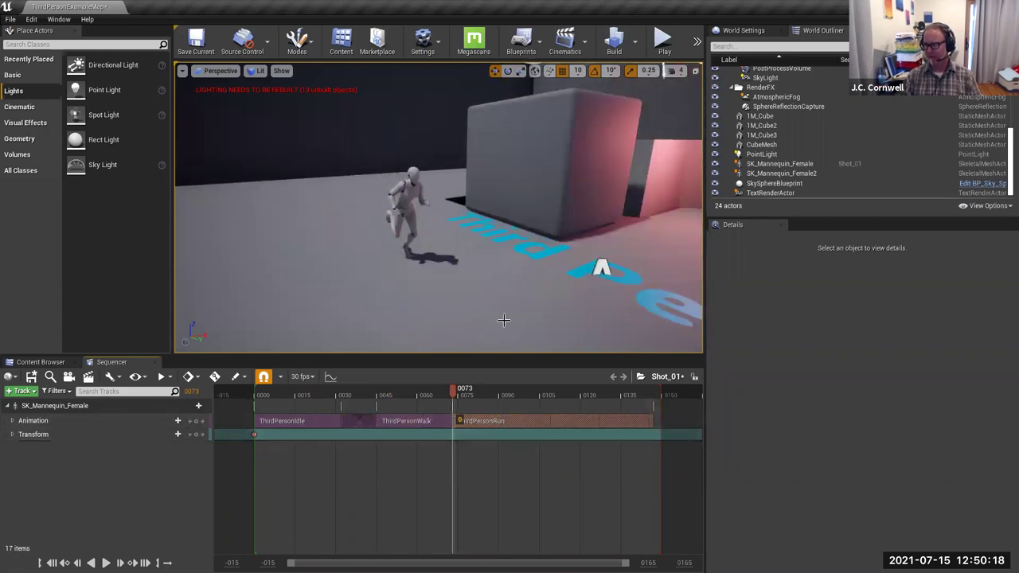
{"action": "left_click_drag", "start_coordinate": [451, 396], "coordinate": [268, 395]}
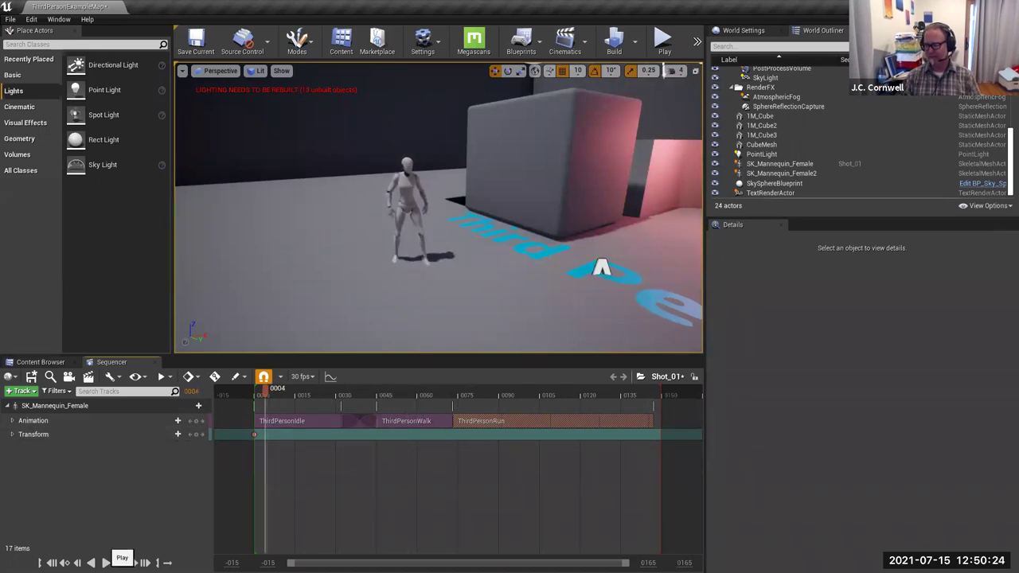
{"action": "left_click", "coordinate": [106, 562]}
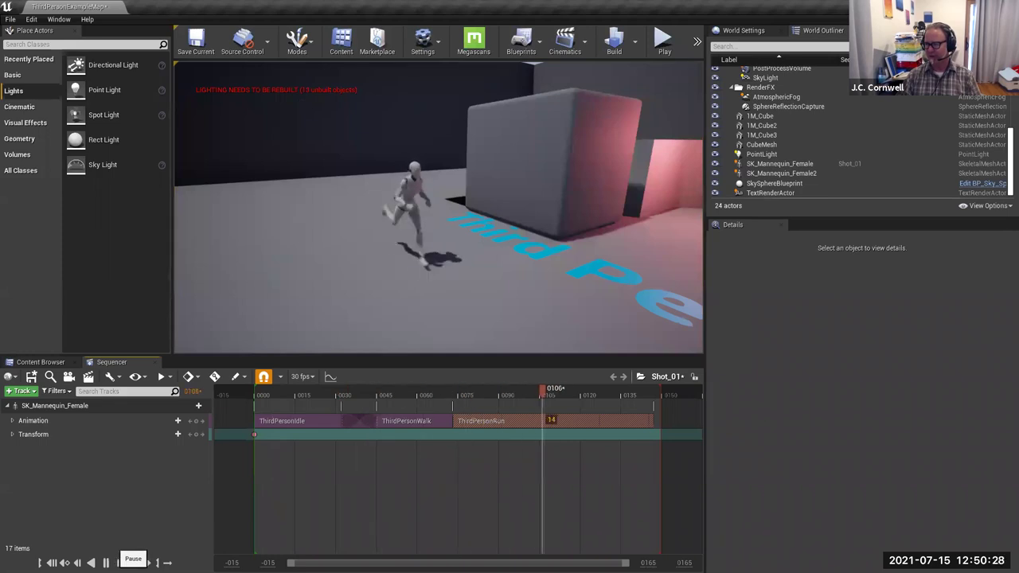
Step: Move the ThirdPersonRun clip earlier to overlap the walk clip from about frame 64, and extend its end to frame 150
{"action": "left_click", "coordinate": [106, 562]}
{"action": "left_click_drag", "start_coordinate": [511, 423], "coordinate": [489, 423]}
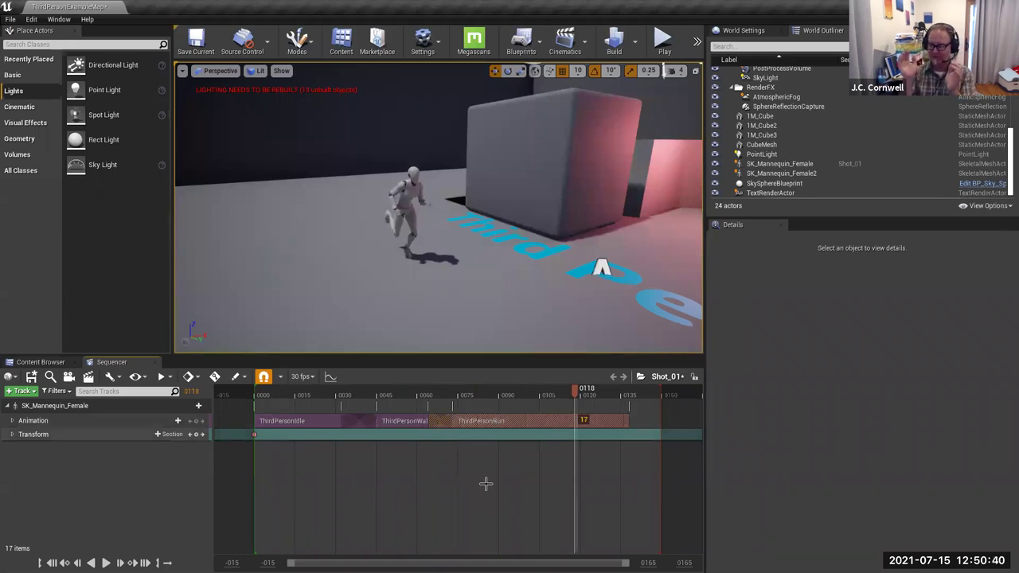
{"action": "left_click", "coordinate": [313, 394]}
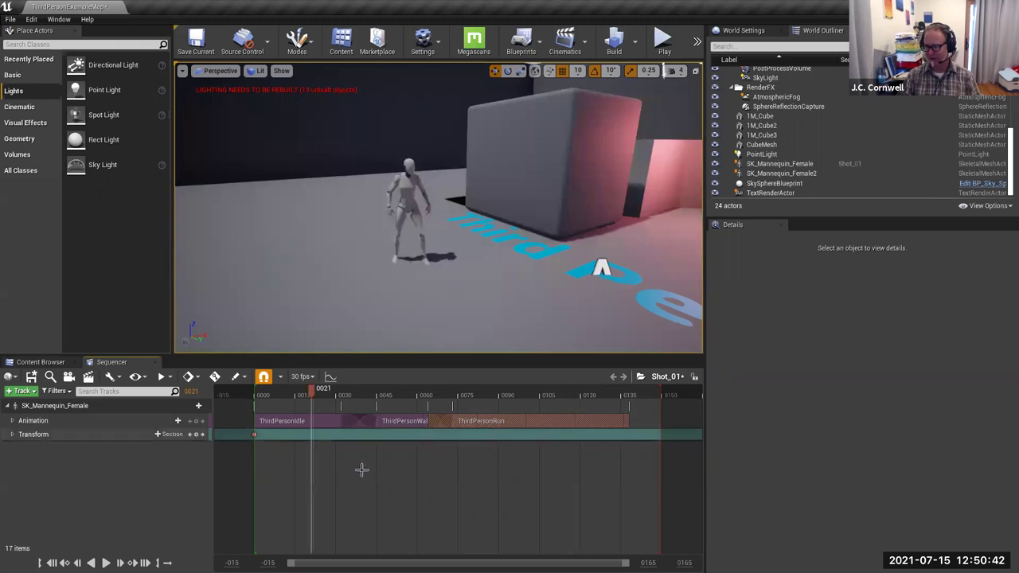
{"action": "key", "text": "space"}
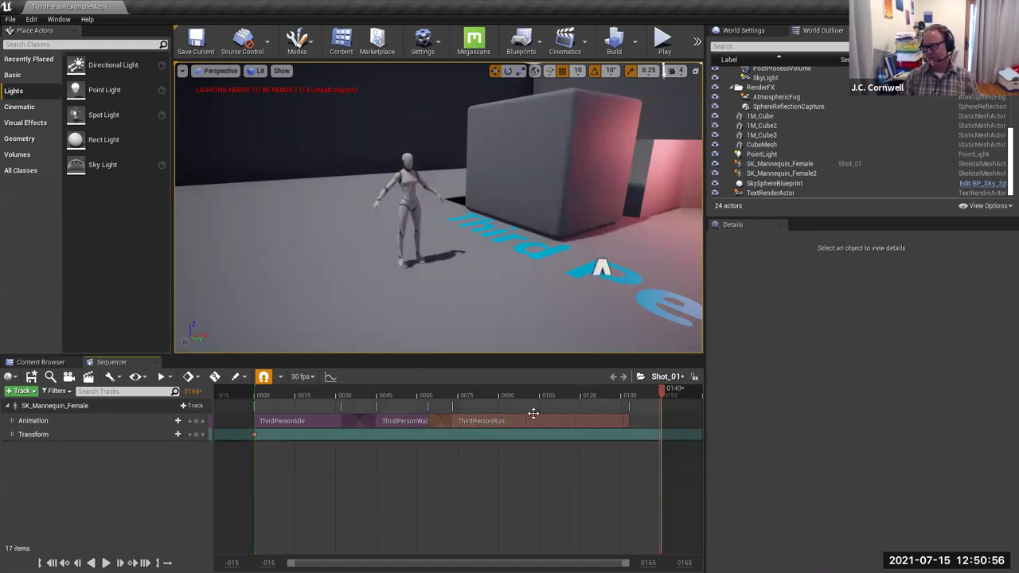
{"action": "left_click_drag", "start_coordinate": [629, 422], "coordinate": [661, 422]}
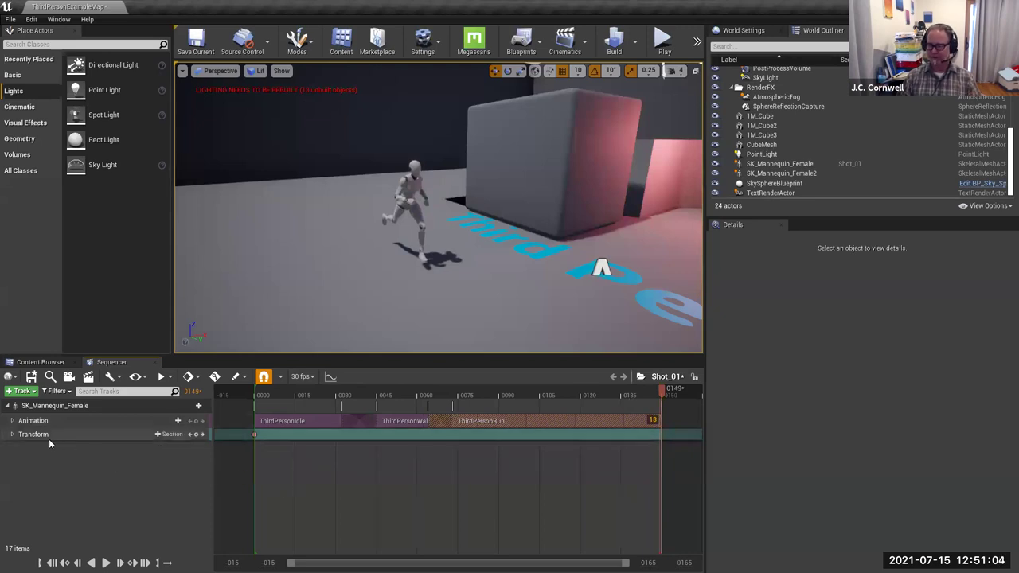
Step: Key the female mannequin's transform at frame 35, and move it forward along Y to -20 at frame 70
{"action": "left_click", "coordinate": [275, 395]}
{"action": "left_click_drag", "start_coordinate": [276, 396], "coordinate": [309, 396]}
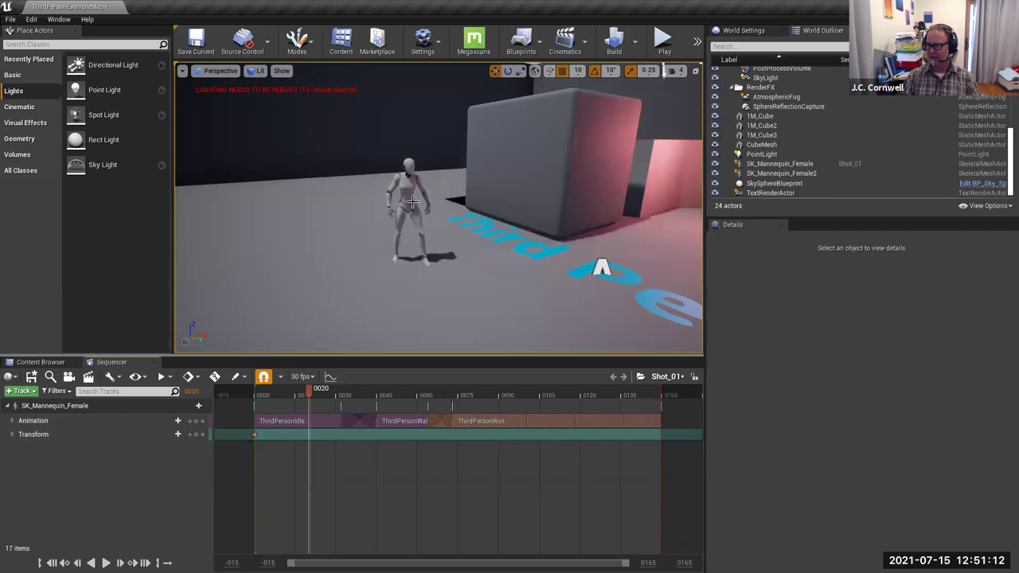
{"action": "left_click", "coordinate": [418, 251]}
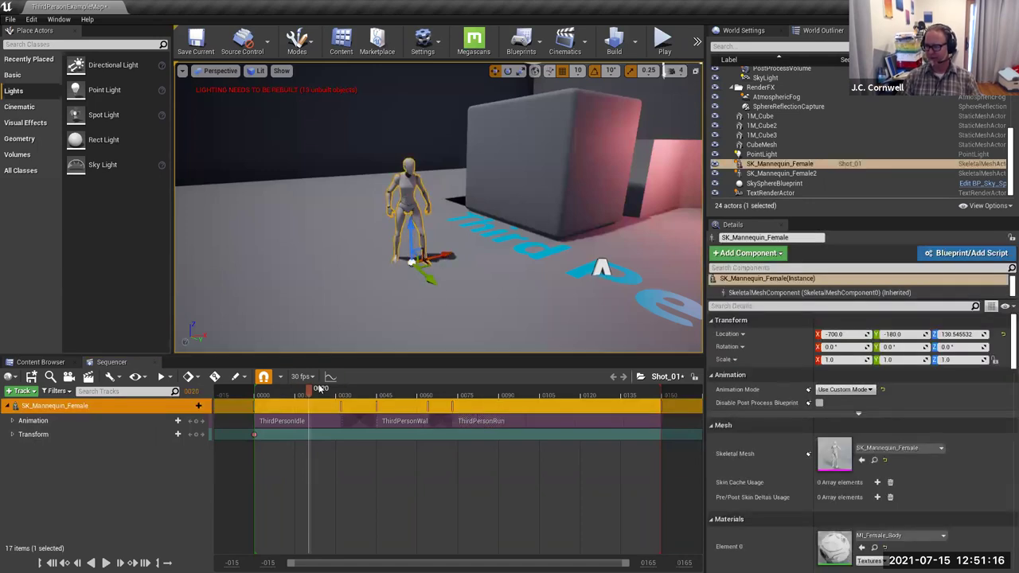
{"action": "left_click_drag", "start_coordinate": [309, 394], "coordinate": [354, 389]}
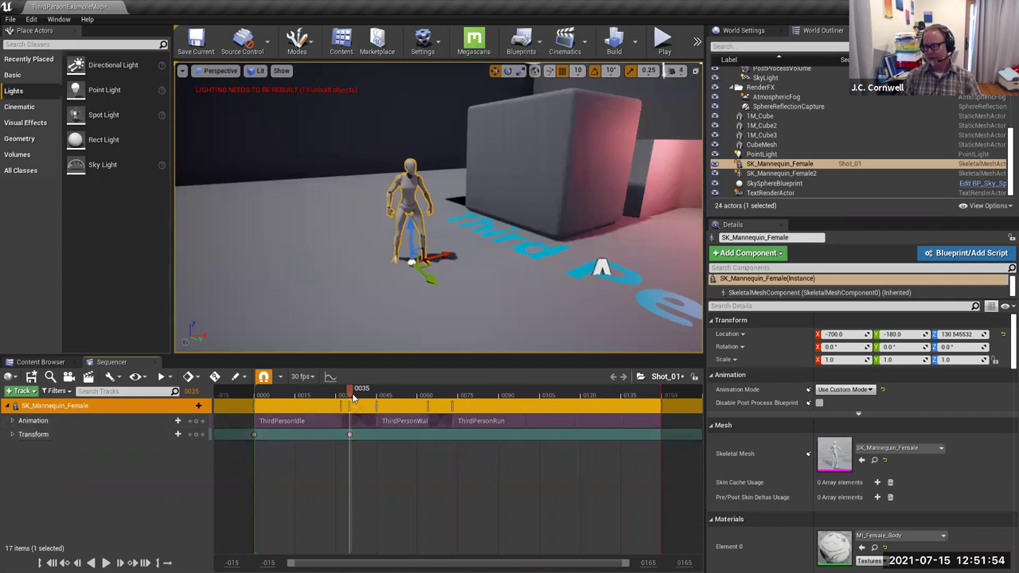
{"action": "left_click_drag", "start_coordinate": [352, 396], "coordinate": [446, 396]}
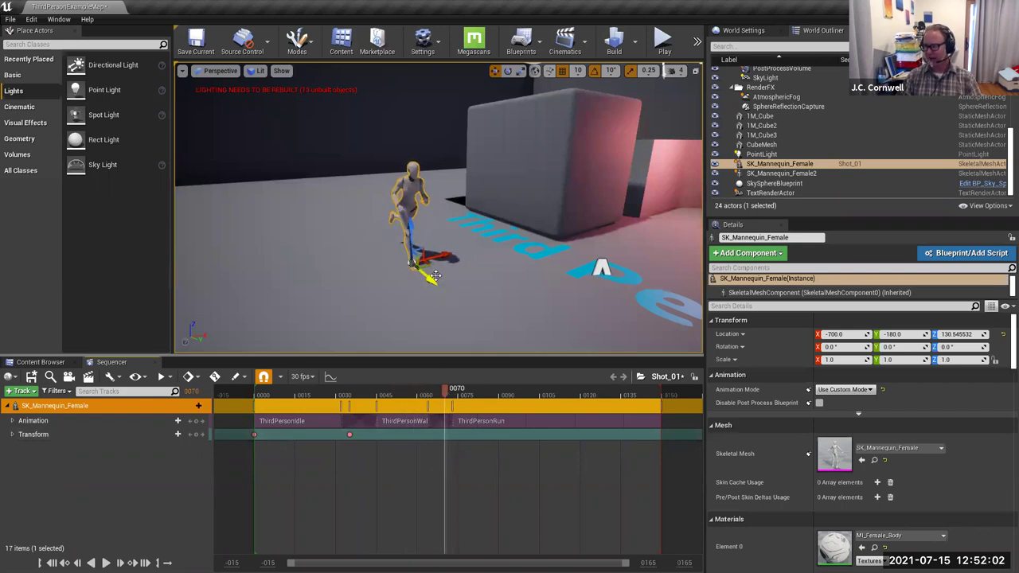
{"action": "left_click_drag", "start_coordinate": [430, 279], "coordinate": [519, 348]}
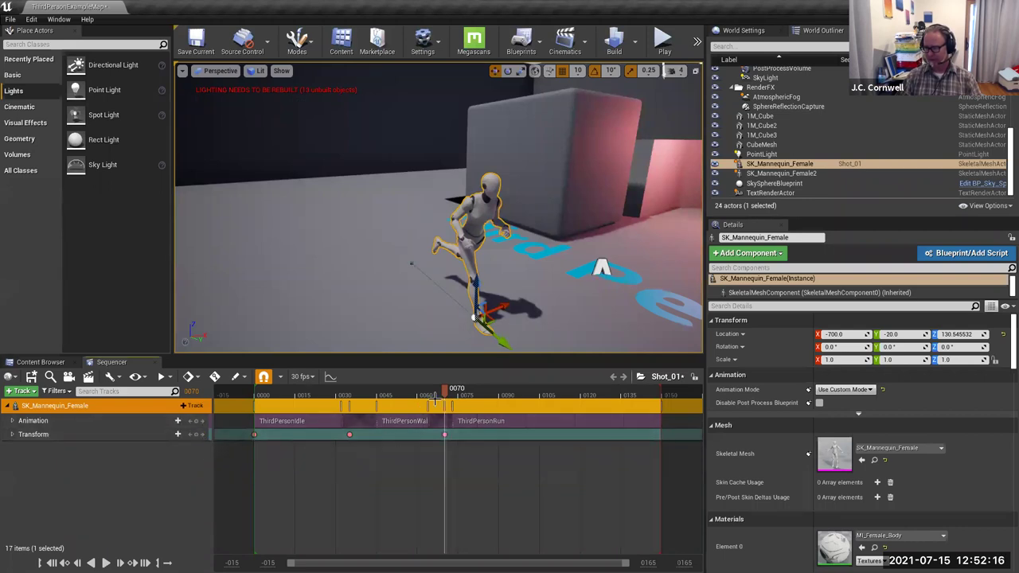
Step: Open the curve editor for the mannequin's transform key at frame 35 and examine the Location Y curve between frames 35 and 70
{"action": "left_click_drag", "start_coordinate": [443, 396], "coordinate": [353, 411]}
{"action": "mouse_move", "coordinate": [356, 410]}
{"action": "left_mouse_down"}
{"action": "mouse_move", "coordinate": [367, 409]}
{"action": "mouse_move", "coordinate": [351, 409]}
{"action": "left_mouse_up"}
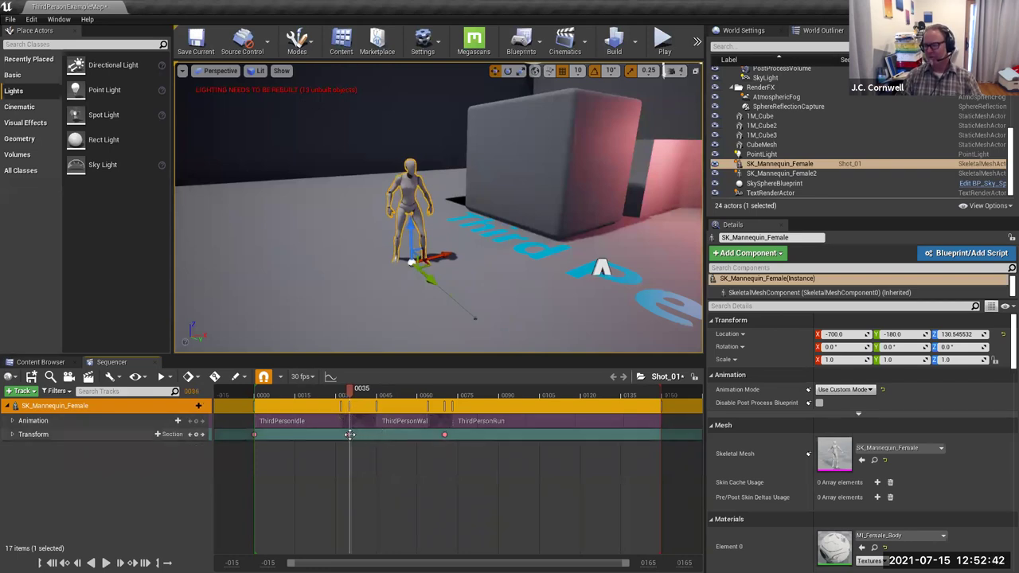
{"action": "left_click", "coordinate": [350, 434]}
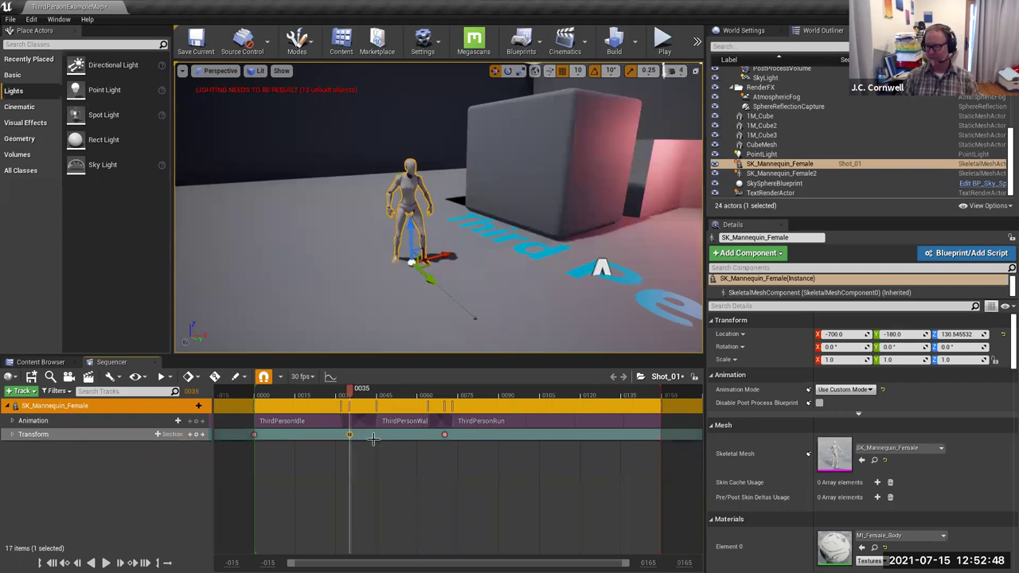
{"action": "left_click", "coordinate": [330, 377]}
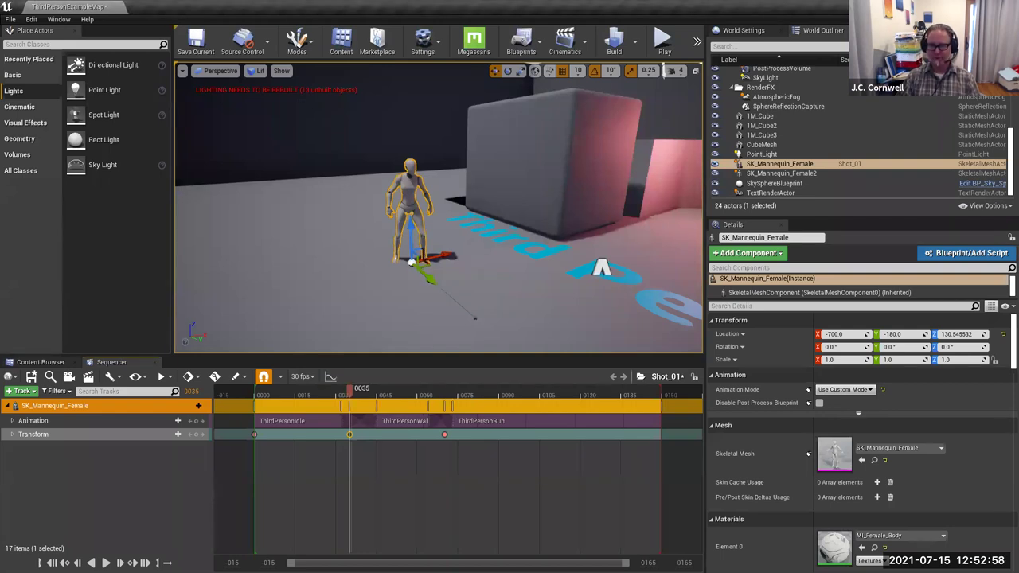
{"action": "left_click", "coordinate": [332, 377]}
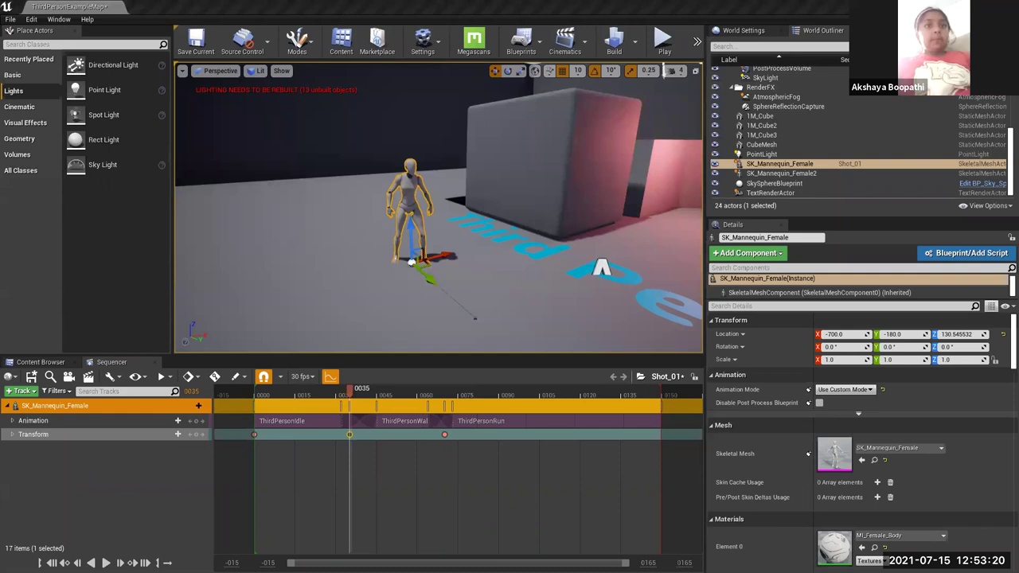
{"action": "left_click", "coordinate": [330, 376]}
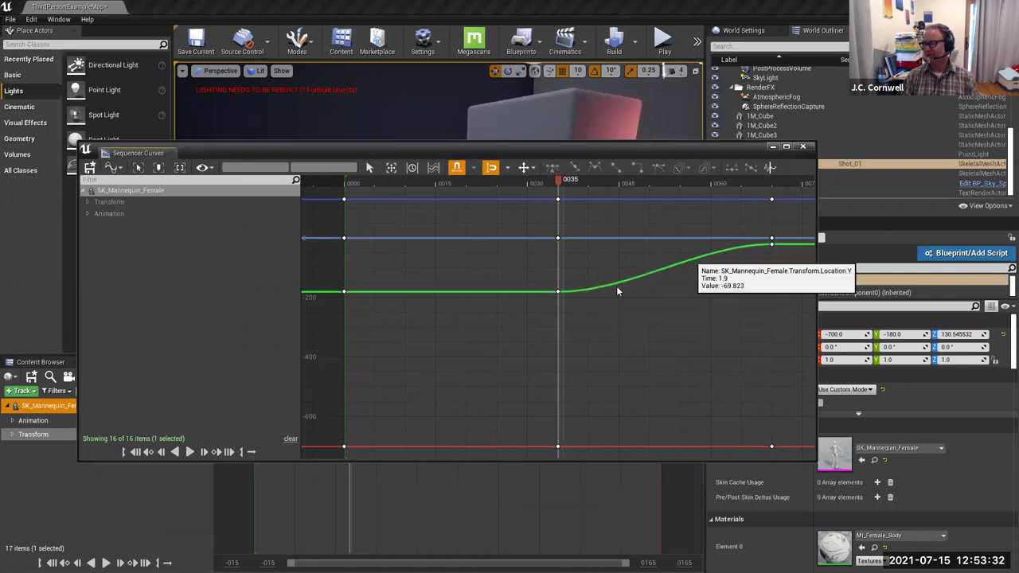
{"action": "mouse_move", "coordinate": [571, 295]}
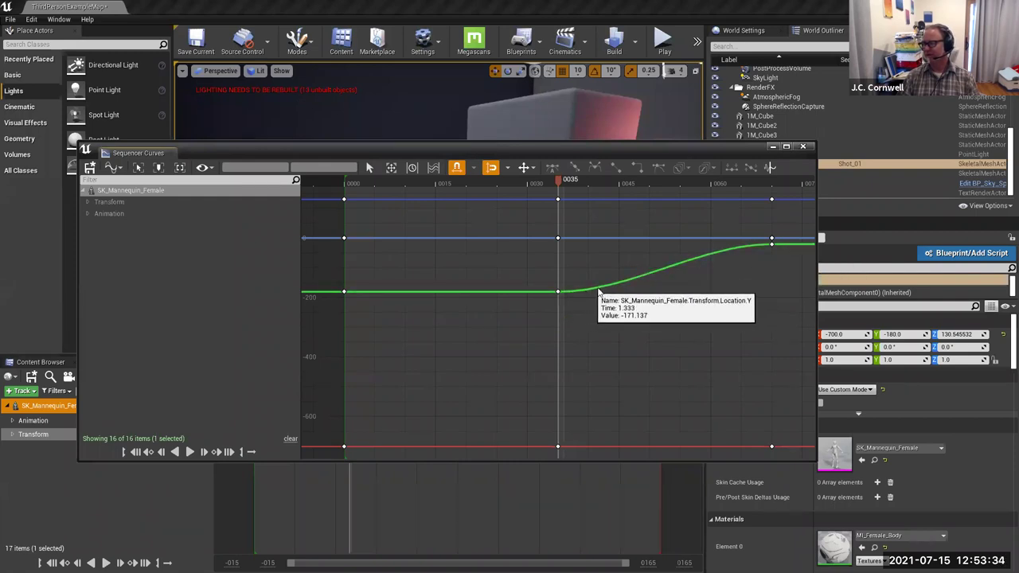
{"action": "mouse_move", "coordinate": [772, 246]}
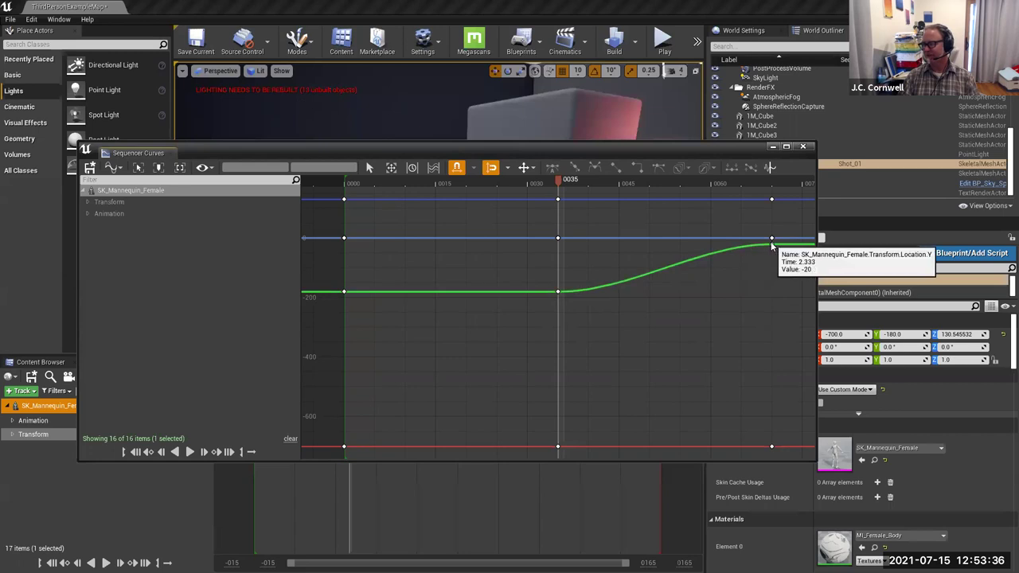
Step: Set the Location Y keys at frames 35 and 70 to linear interpolation, and play the sequence from frame 11
{"action": "left_click", "coordinate": [557, 291]}
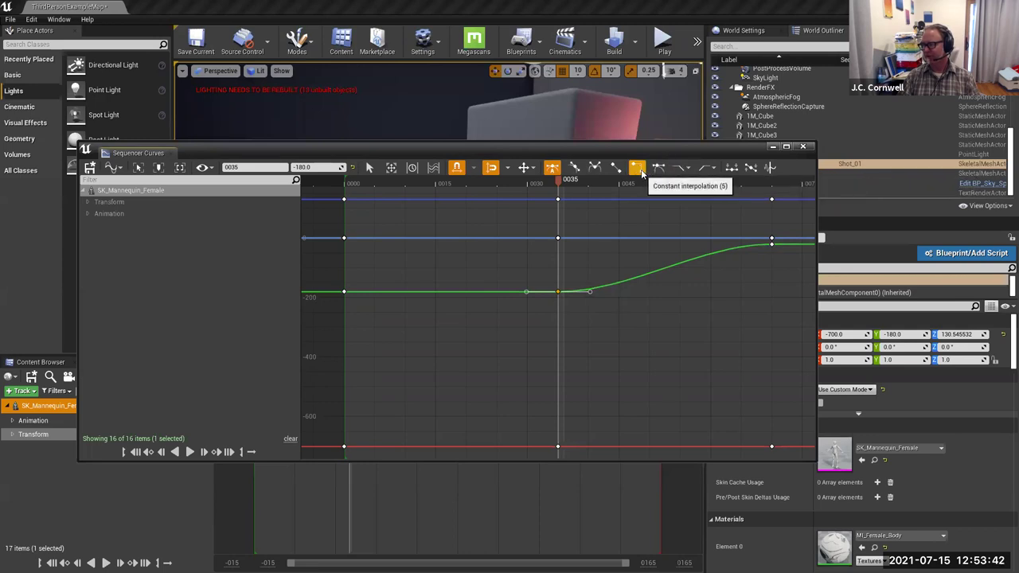
{"action": "left_click", "coordinate": [615, 167]}
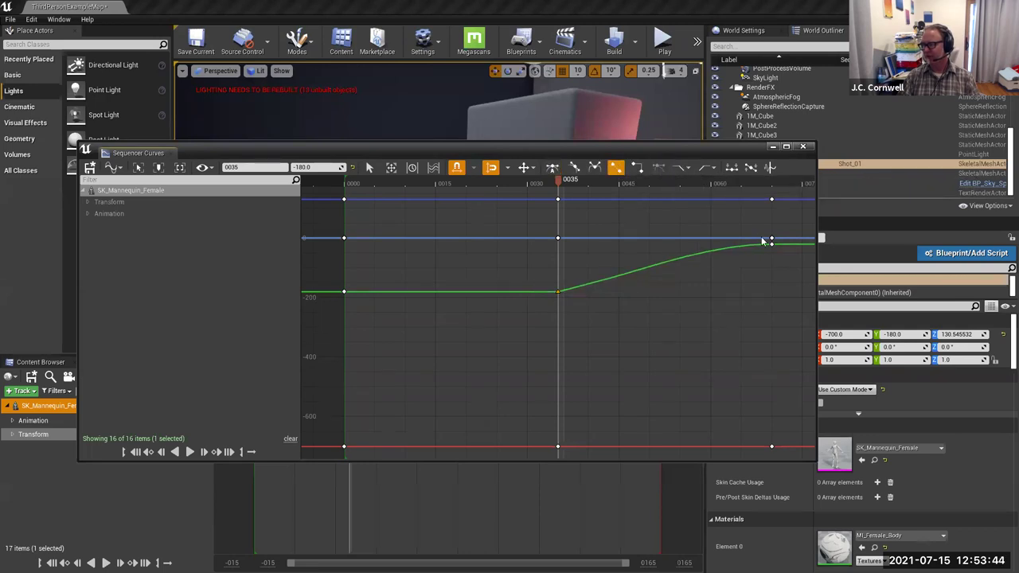
{"action": "left_click", "coordinate": [769, 243]}
{"action": "left_click", "coordinate": [616, 168]}
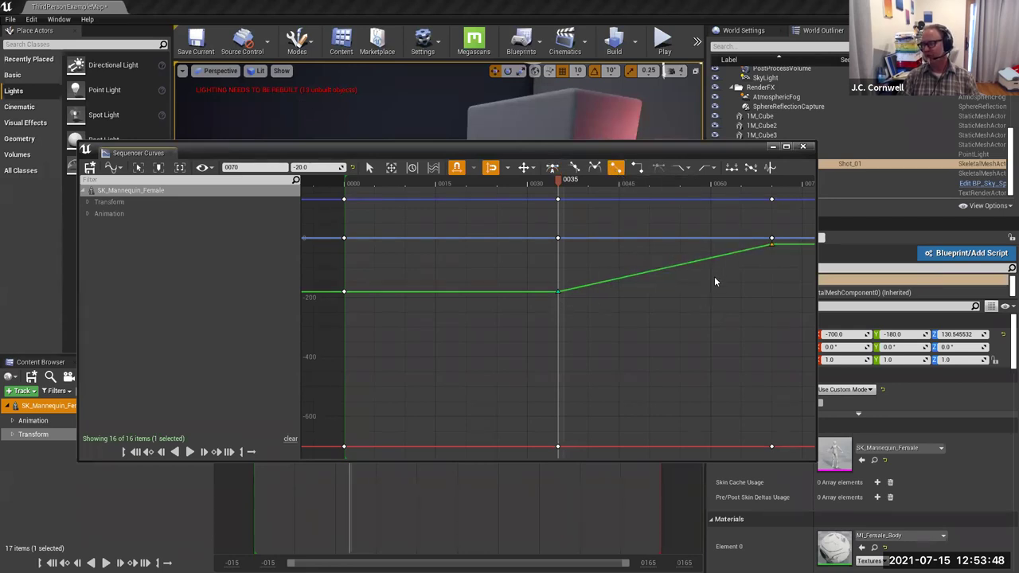
{"action": "left_click", "coordinate": [803, 149]}
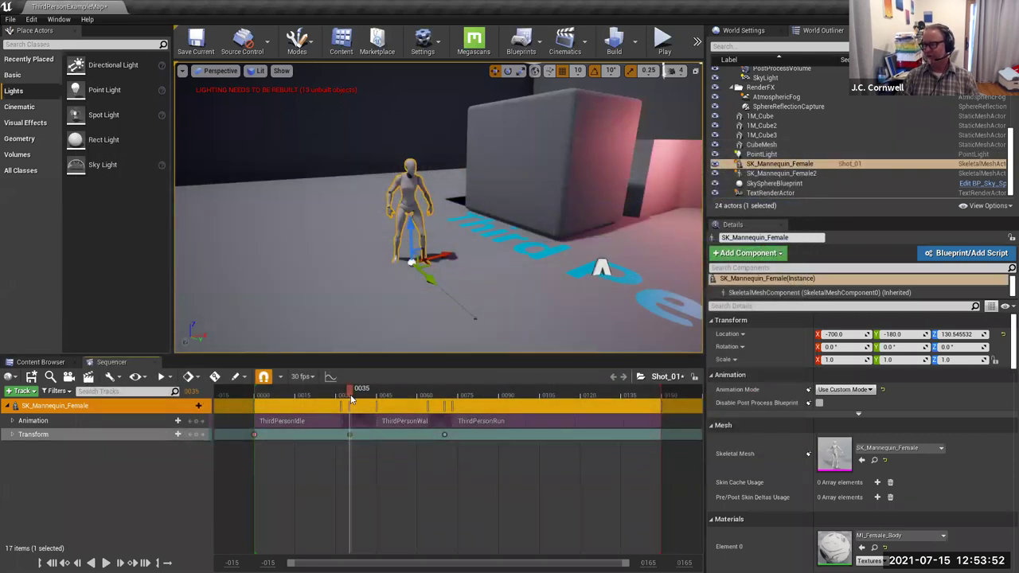
{"action": "left_click_drag", "start_coordinate": [348, 397], "coordinate": [285, 397]}
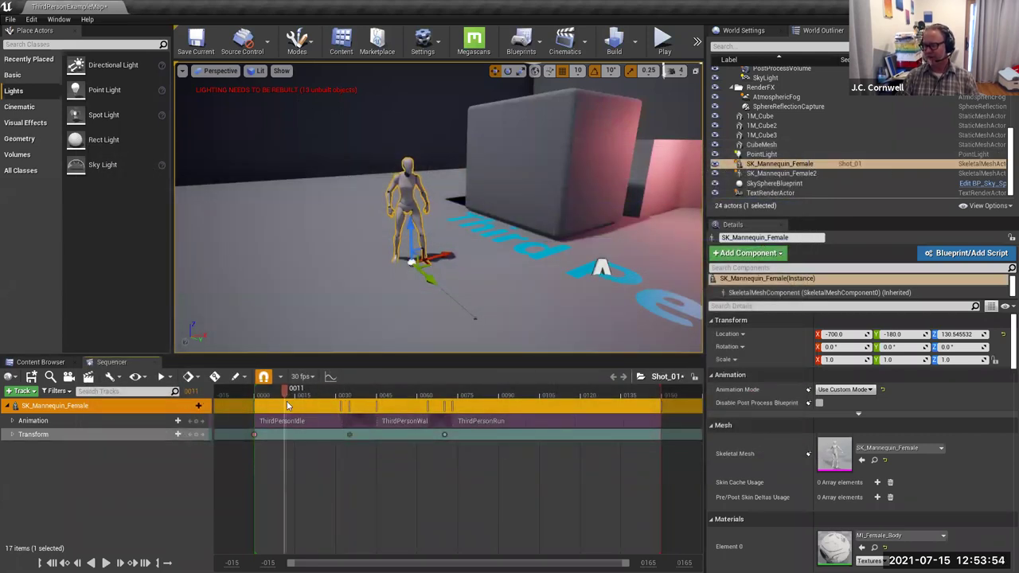
{"action": "left_click", "coordinate": [105, 563]}
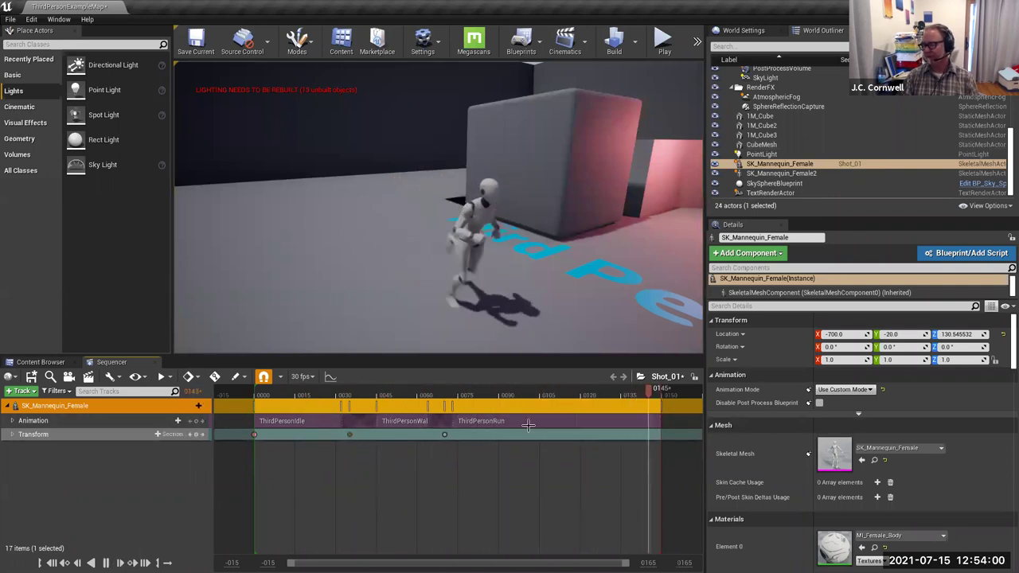
Step: Move the mannequin along Y to 650 at frame 150, and play the whole movement from the start
{"action": "scroll", "coordinate": [530, 304], "scroll_direction": "down", "scroll_amount": 5}
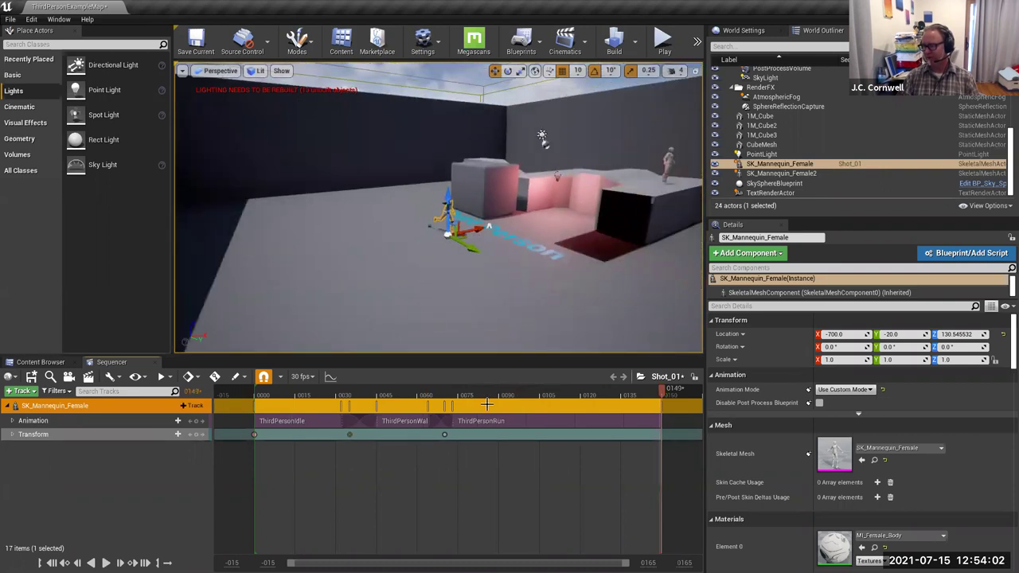
{"action": "left_click_drag", "start_coordinate": [460, 397], "coordinate": [662, 400]}
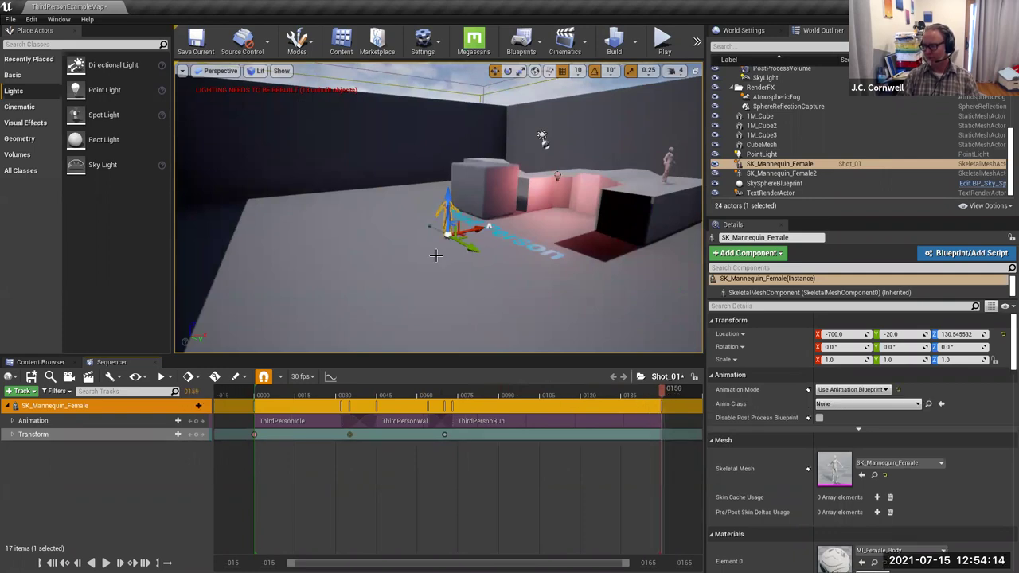
{"action": "left_click_drag", "start_coordinate": [473, 233], "coordinate": [621, 318]}
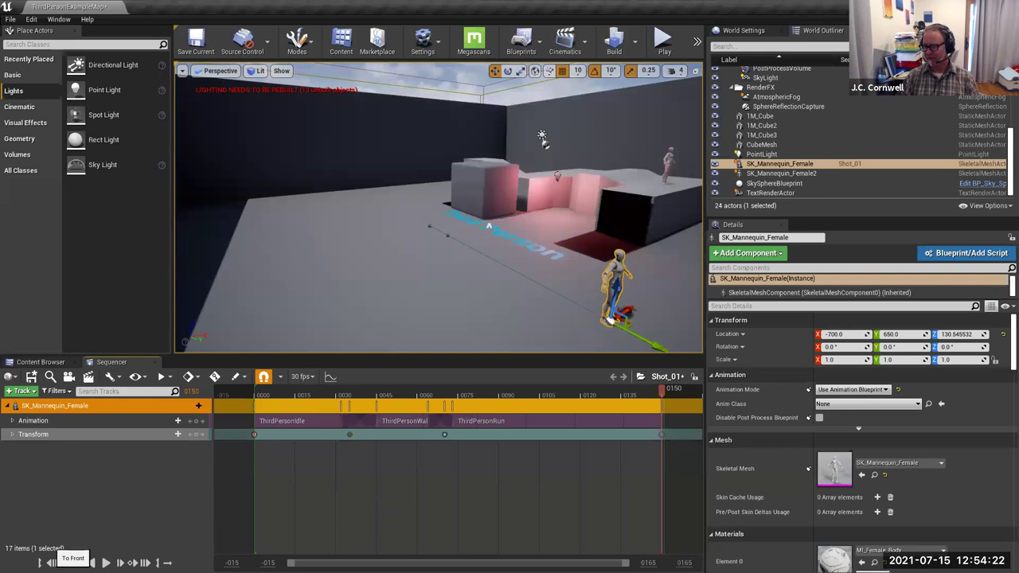
{"action": "left_click", "coordinate": [51, 562]}
{"action": "key", "text": "space"}
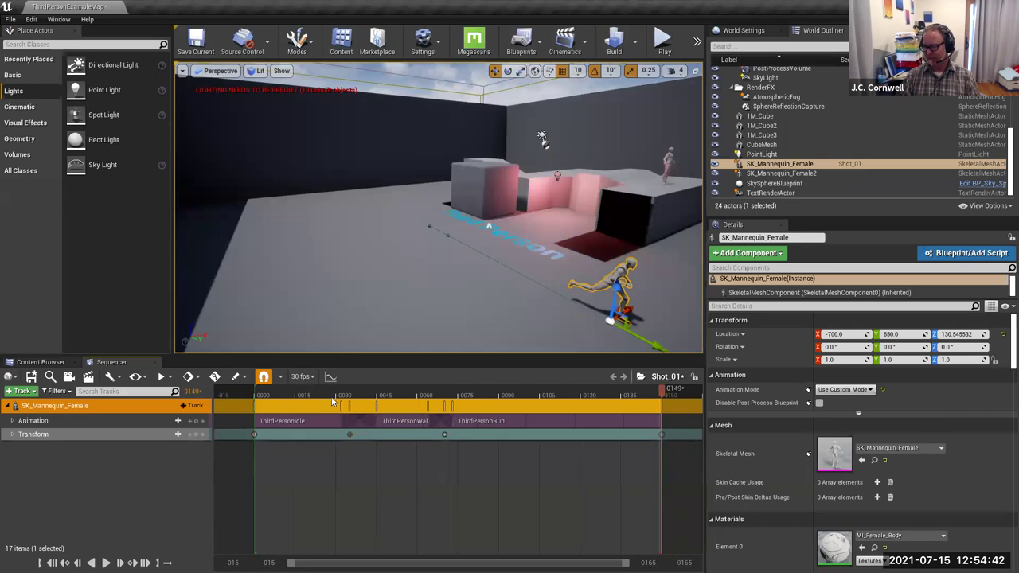
Step: Frame the mannequin from the front at frame 20 and create a new cine camera there as the current camera cut
{"action": "left_click_drag", "start_coordinate": [344, 395], "coordinate": [310, 398]}
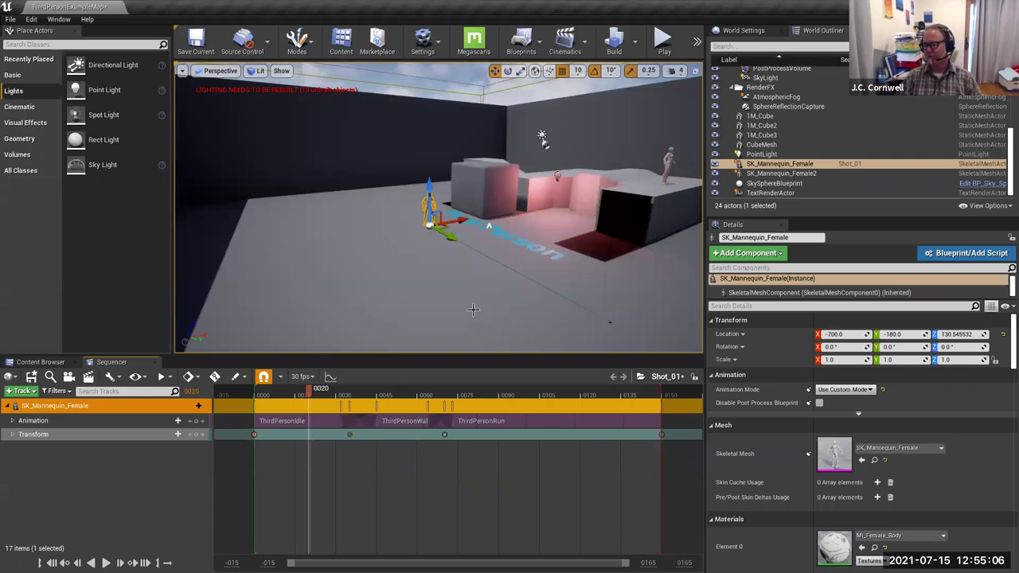
{"action": "middle_click_drag", "start_coordinate": [506, 318], "coordinate": [549, 319]}
{"action": "left_click_drag", "start_coordinate": [550, 318], "coordinate": [549, 271]}
{"action": "right_click_drag", "start_coordinate": [550, 271], "coordinate": [471, 239]}
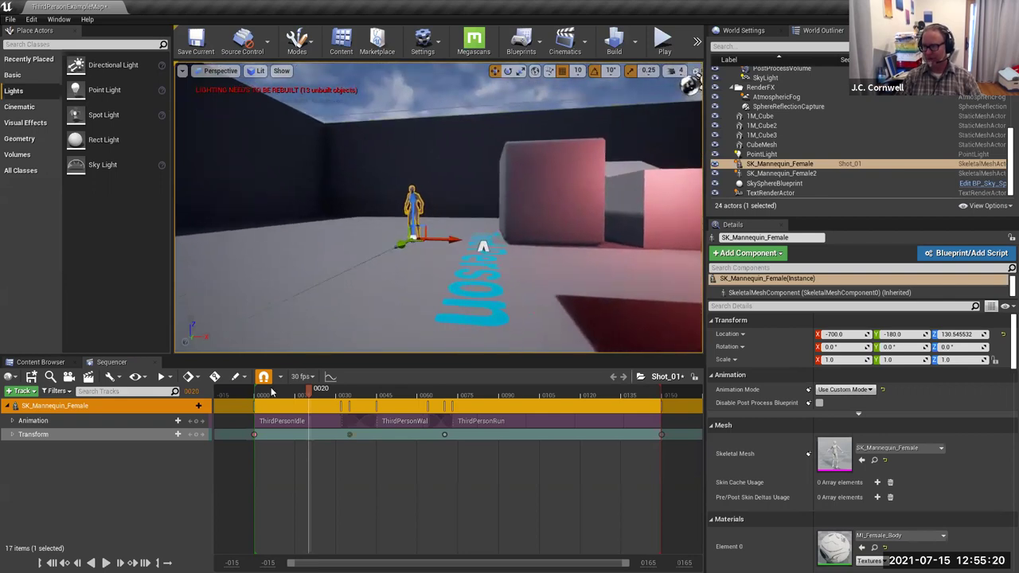
{"action": "left_click", "coordinate": [68, 378]}
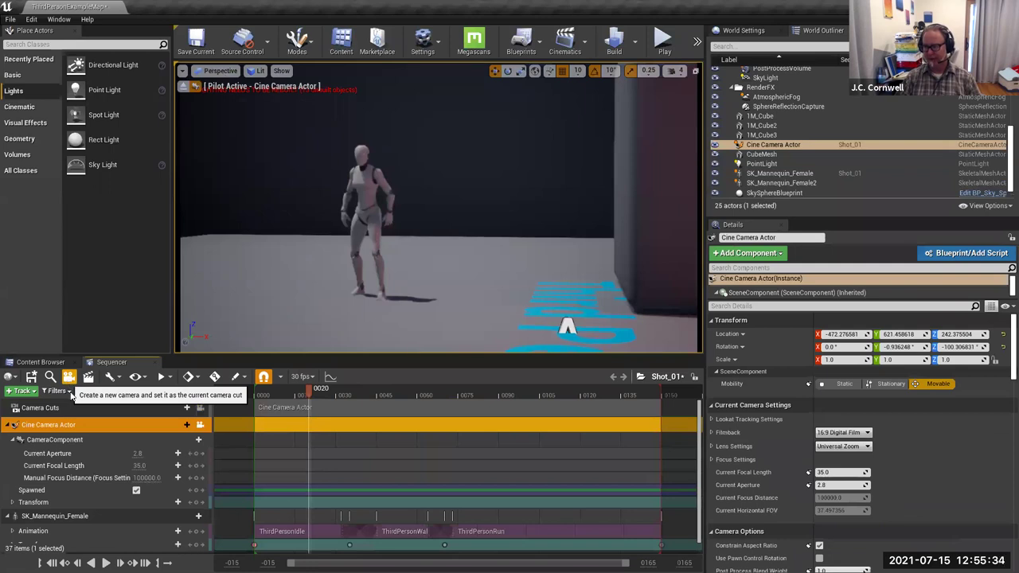
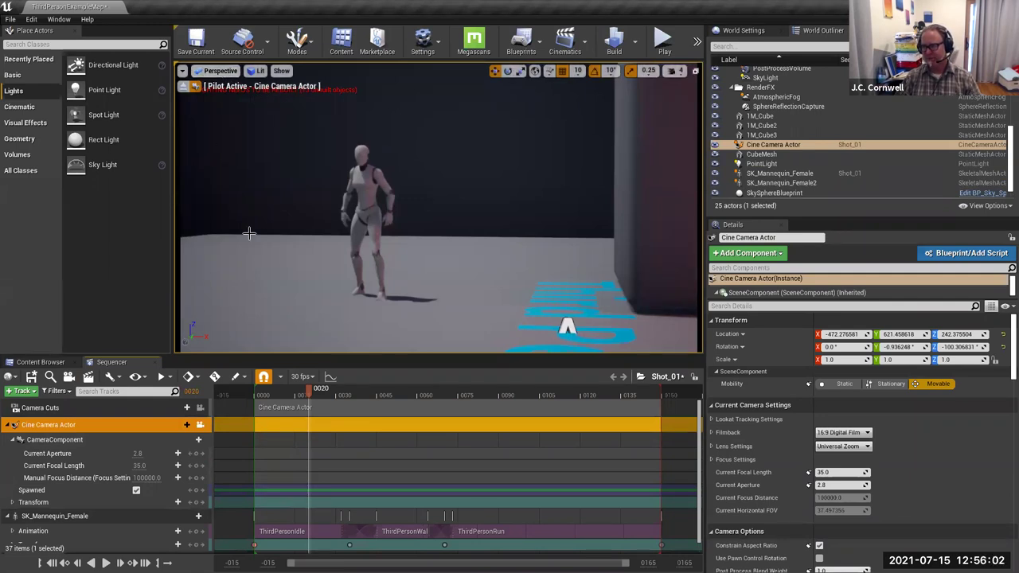
Step: Switch to the Cinematic Viewport locked to the Cine Camera Actor, and play the shot from frame 20
{"action": "left_click", "coordinate": [217, 71]}
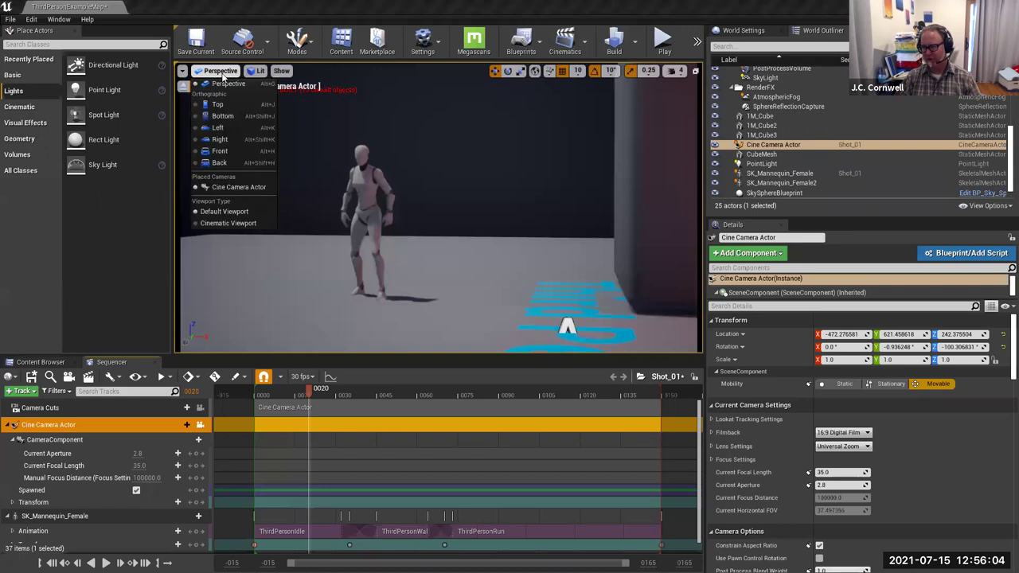
{"action": "left_click", "coordinate": [229, 224]}
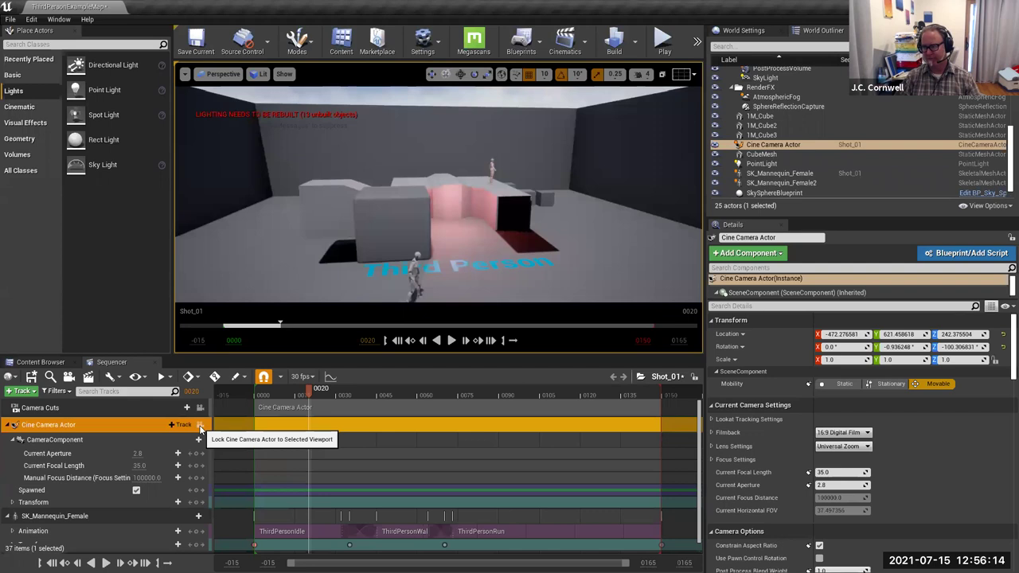
{"action": "left_click", "coordinate": [201, 426]}
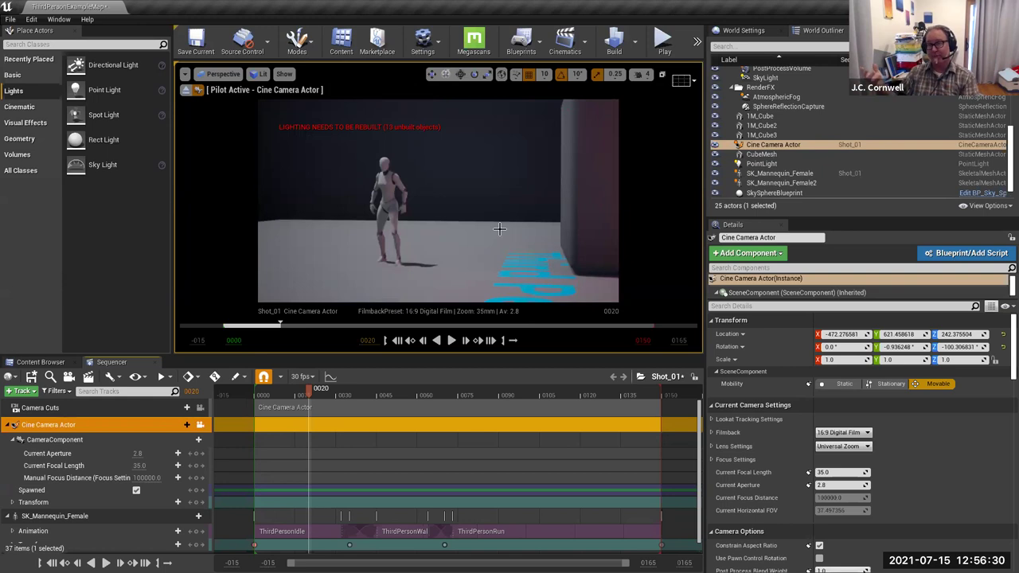
{"action": "left_click", "coordinate": [450, 341]}
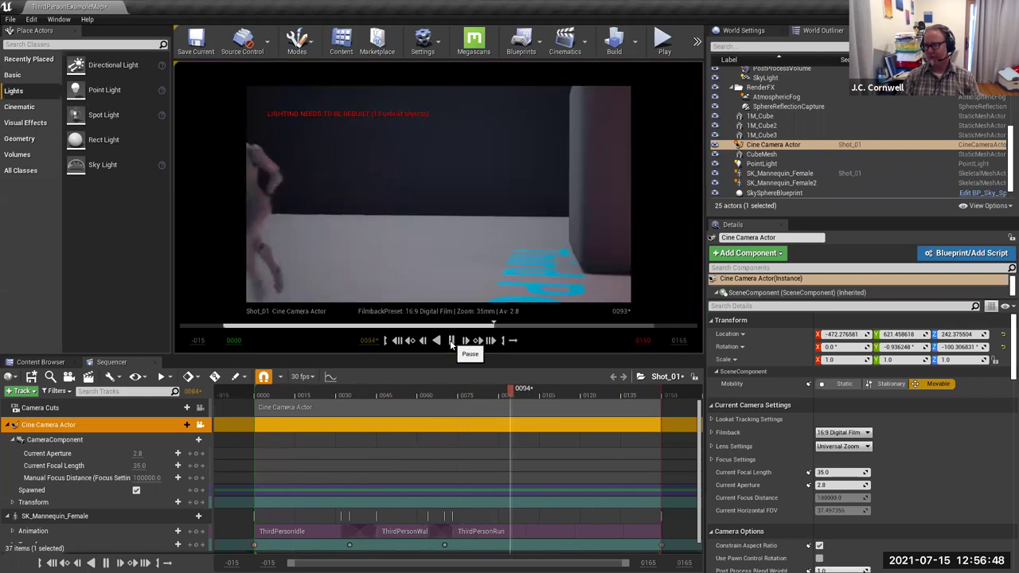
{"action": "left_click", "coordinate": [451, 340]}
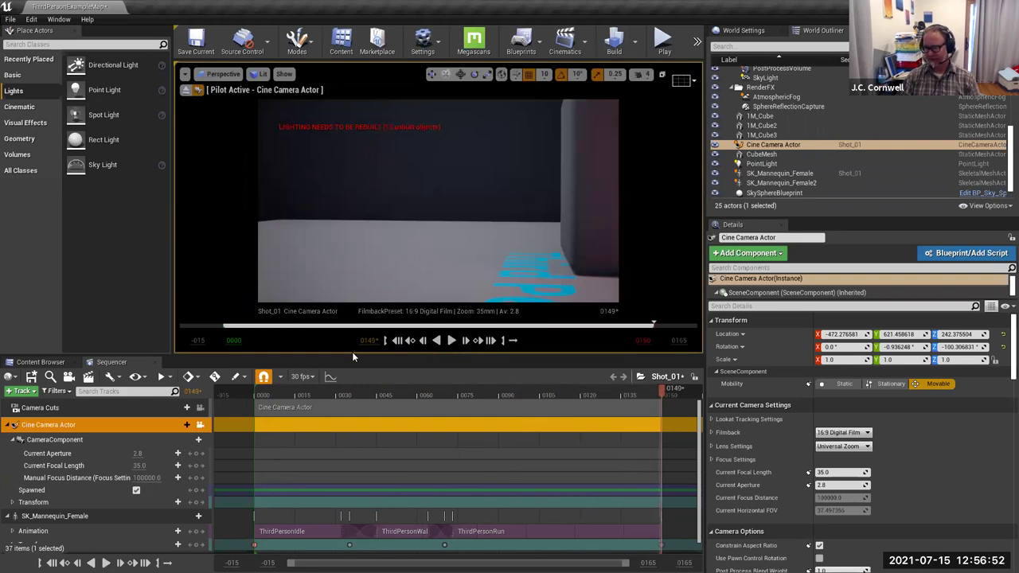
Step: Save the Shot_01 sequence, and stop piloting the Cine Camera Actor with the playhead returned to frame 0
{"action": "left_click", "coordinate": [31, 378]}
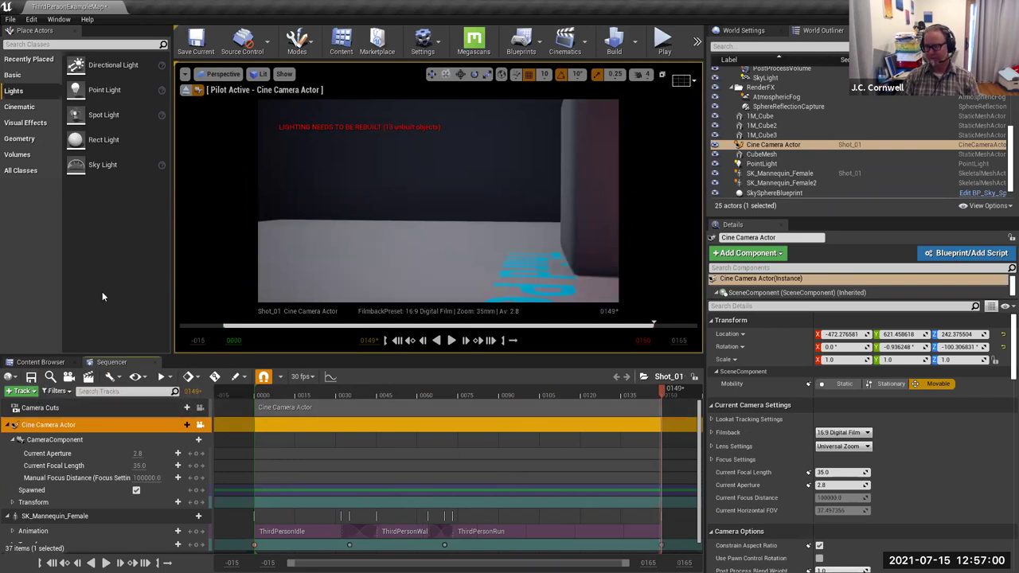
{"action": "left_click_drag", "start_coordinate": [318, 392], "coordinate": [255, 423]}
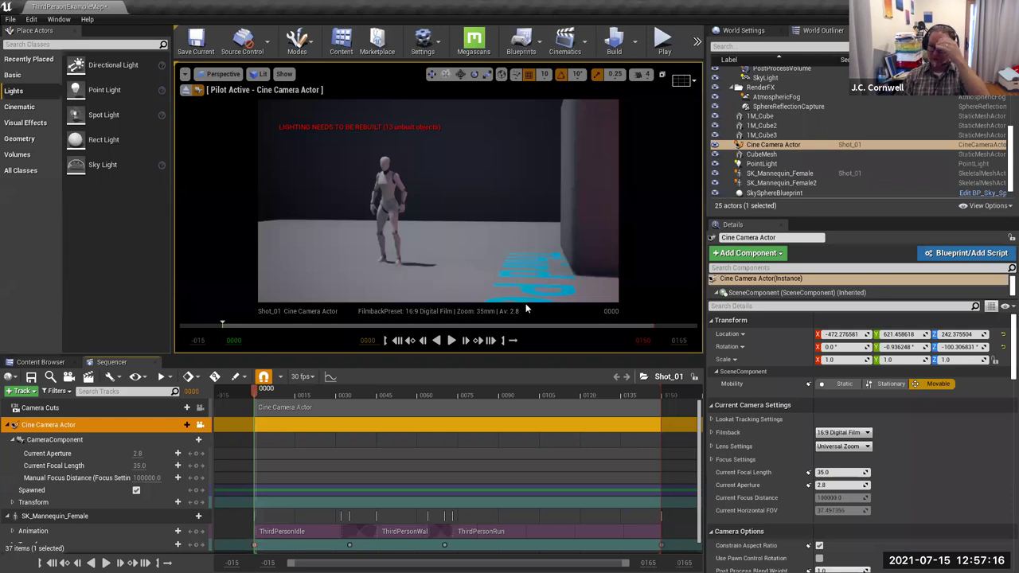
{"action": "left_click", "coordinate": [185, 89]}
{"action": "right_click_drag", "start_coordinate": [438, 219], "coordinate": [457, 209]}
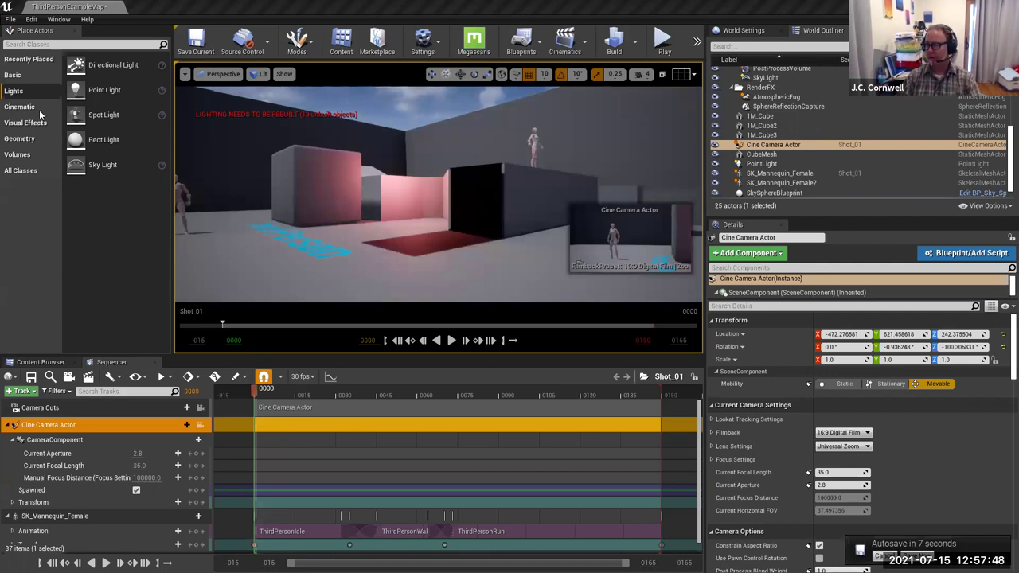
Step: Switch to the Epic Games Launcher and look over the showcased products in the Unreal Engine Marketplace
{"action": "key", "text": "alt+Tab"}
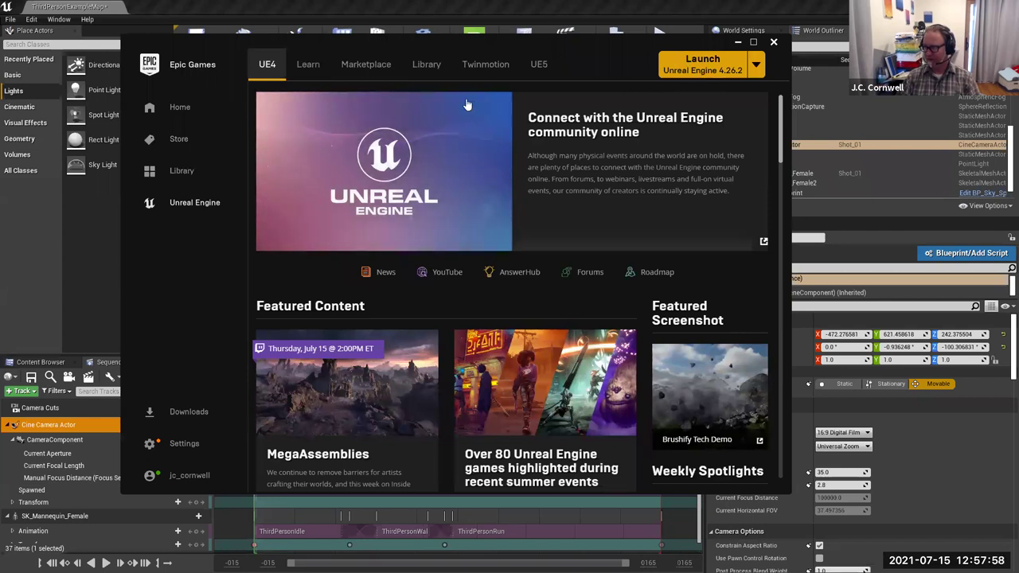
{"action": "left_click", "coordinate": [370, 70]}
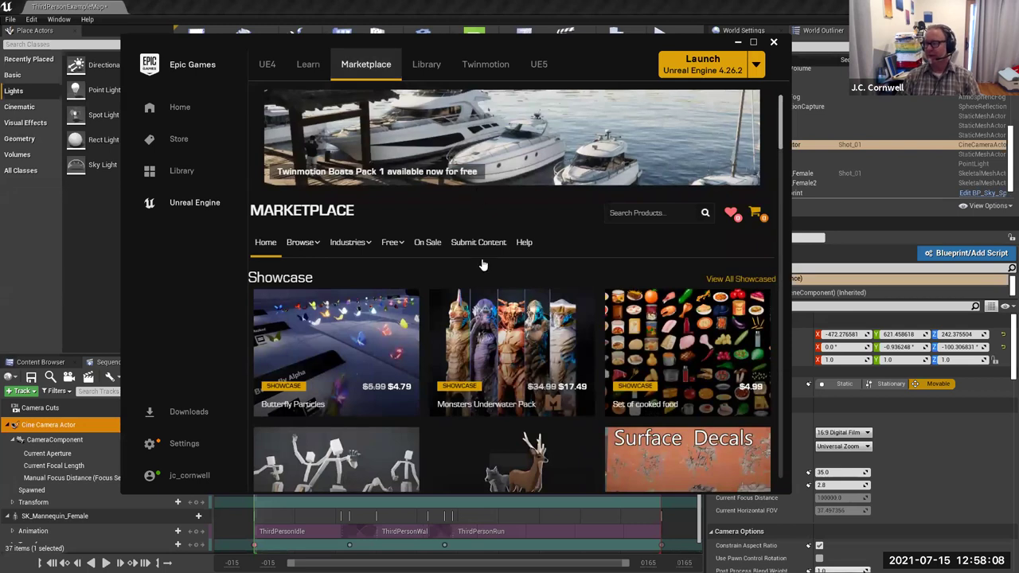
{"action": "mouse_move", "coordinate": [558, 403]}
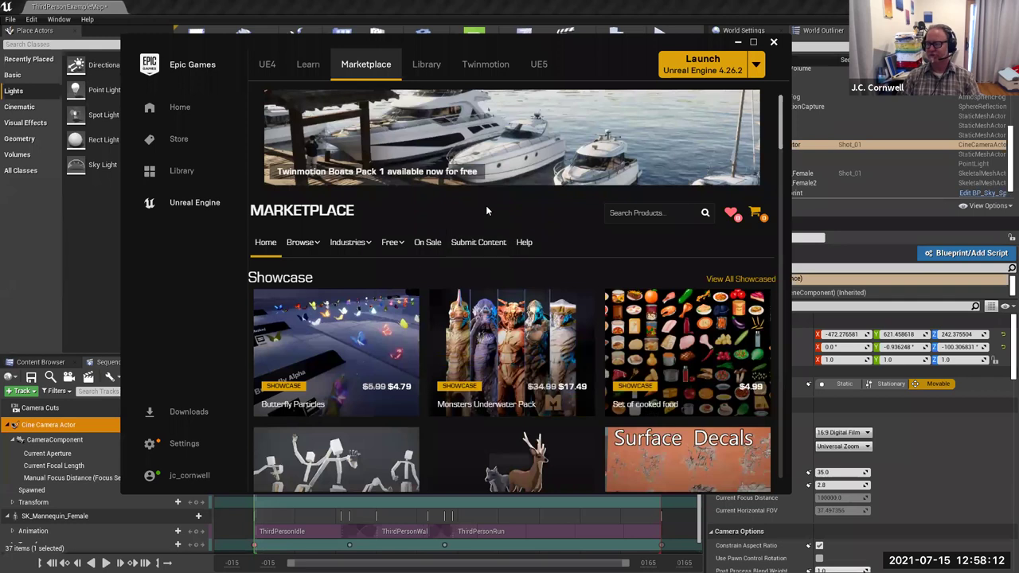
{"action": "mouse_move", "coordinate": [547, 377]}
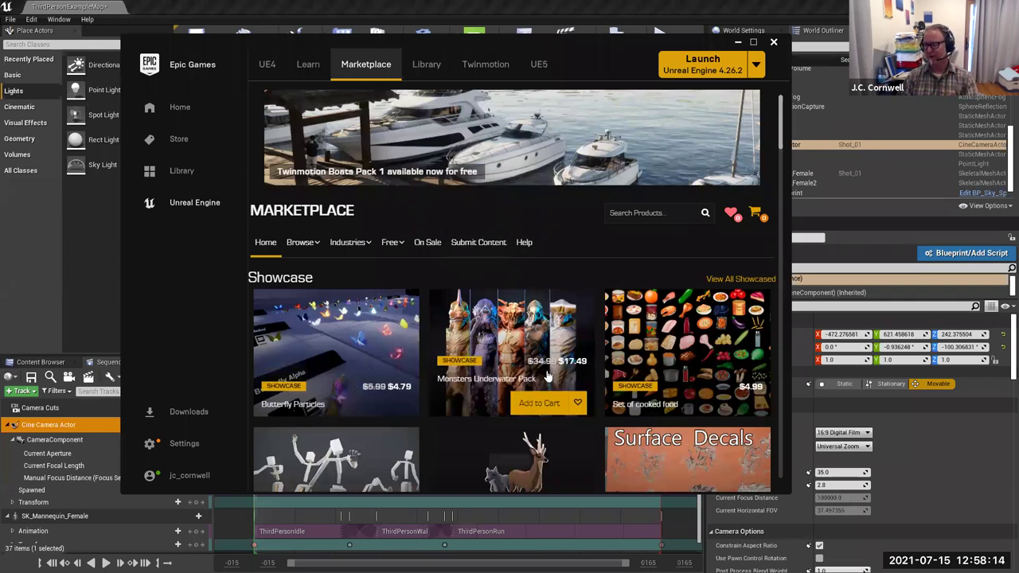
{"action": "mouse_move", "coordinate": [355, 412]}
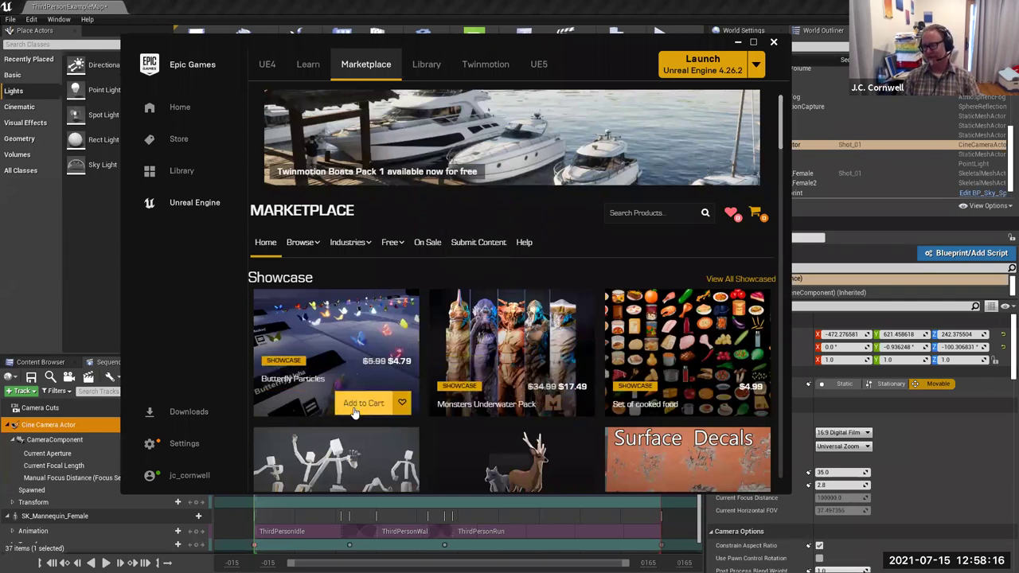
Step: Open the Marketplace's Free For The Month products and look through the whole list
{"action": "mouse_move", "coordinate": [391, 252]}
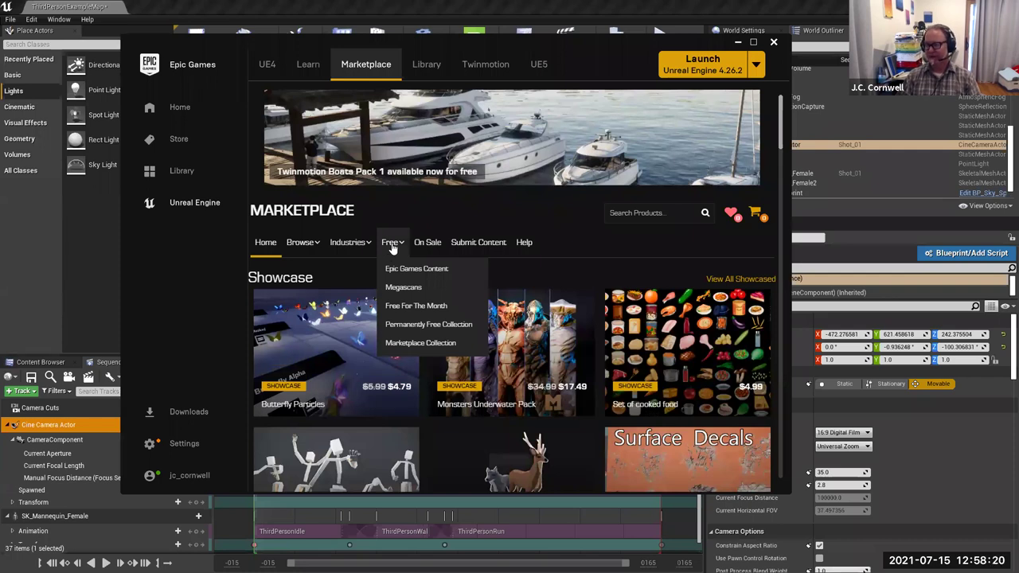
{"action": "left_click", "coordinate": [411, 308]}
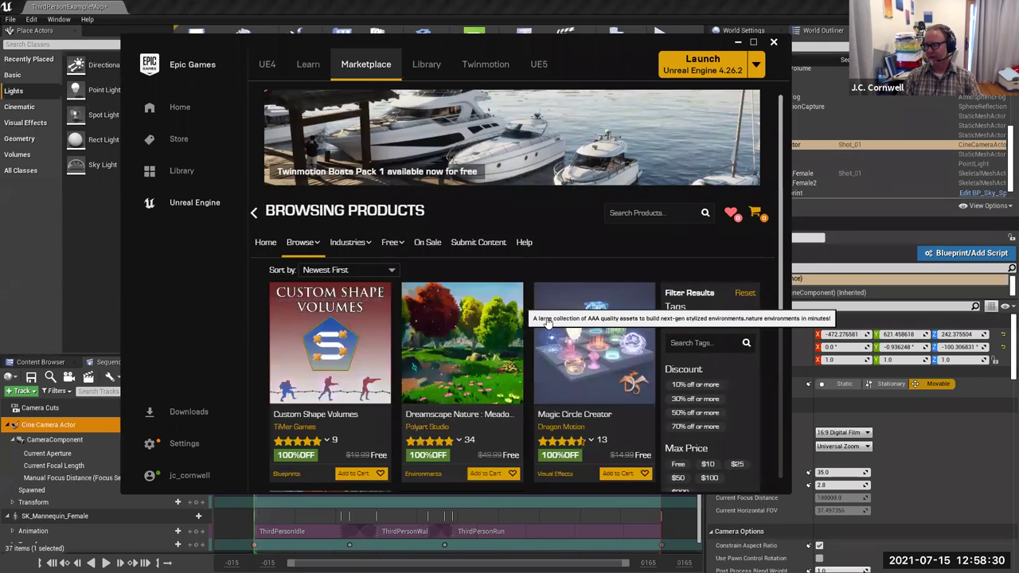
{"action": "scroll", "coordinate": [514, 325], "scroll_direction": "down", "scroll_amount": 2}
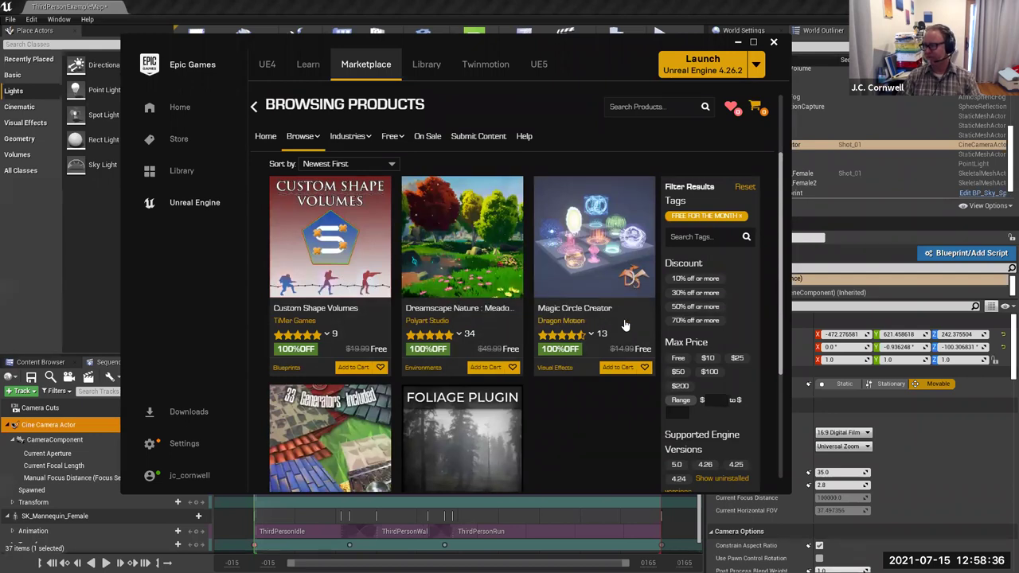
{"action": "scroll", "coordinate": [625, 325], "scroll_direction": "down", "scroll_amount": 3}
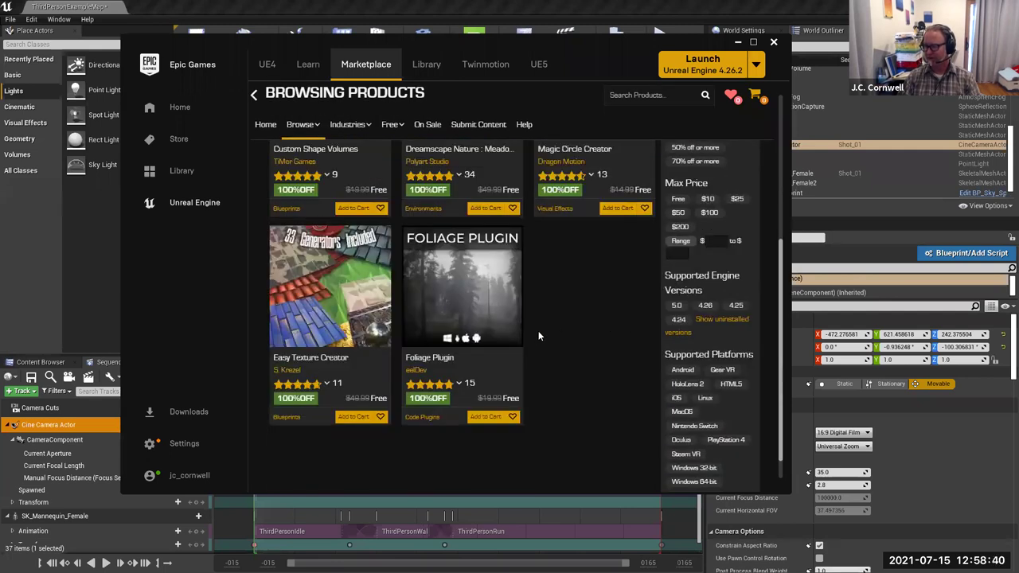
{"action": "scroll", "coordinate": [590, 329], "scroll_direction": "up", "scroll_amount": 2}
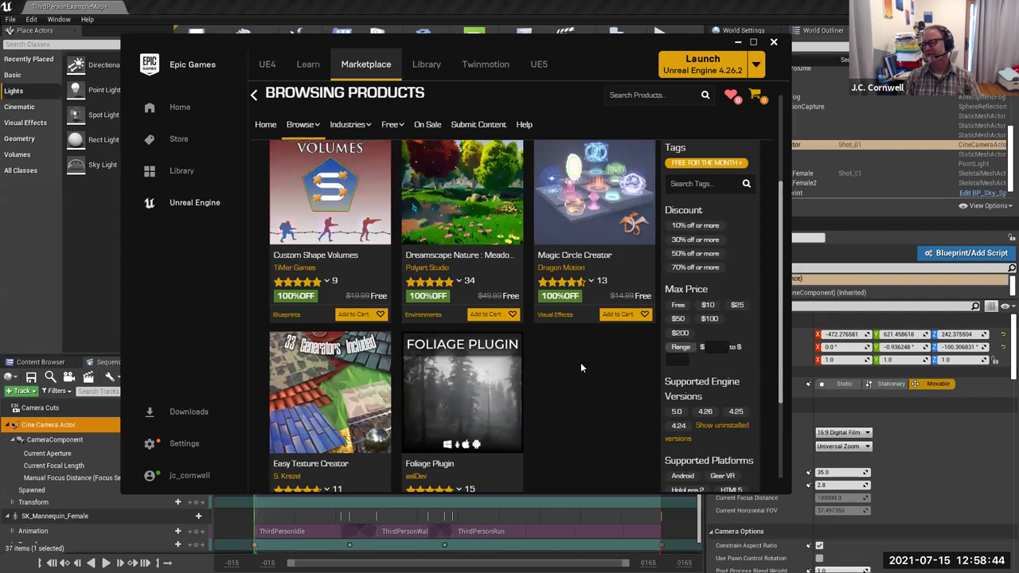
{"action": "scroll", "coordinate": [580, 365], "scroll_direction": "up", "scroll_amount": 1}
{"action": "scroll", "coordinate": [580, 367], "scroll_direction": "up", "scroll_amount": 1}
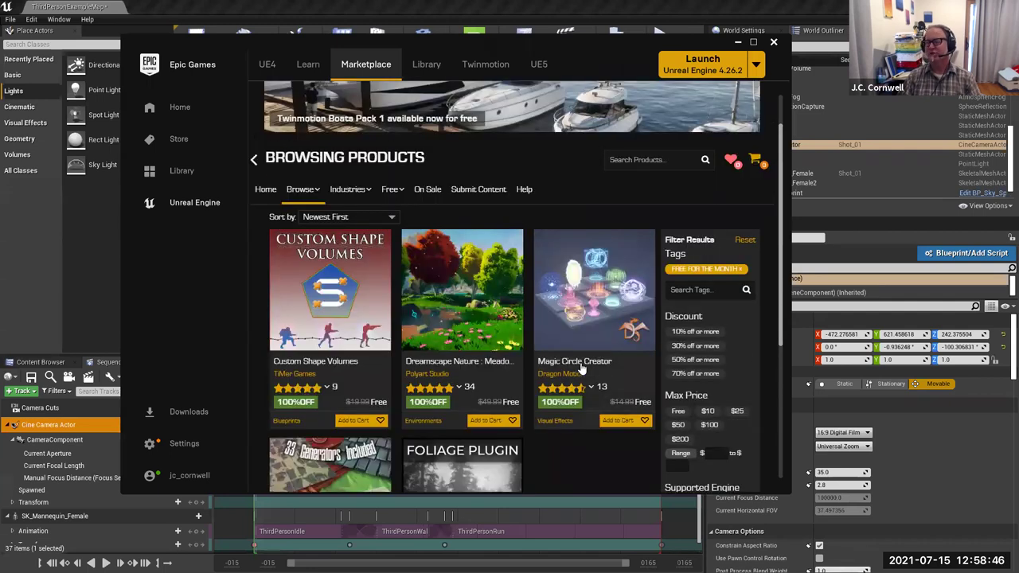
Step: Open the Marketplace's Permanently Free Collection and look through the first rows of products
{"action": "scroll", "coordinate": [581, 364], "scroll_direction": "up", "scroll_amount": 1}
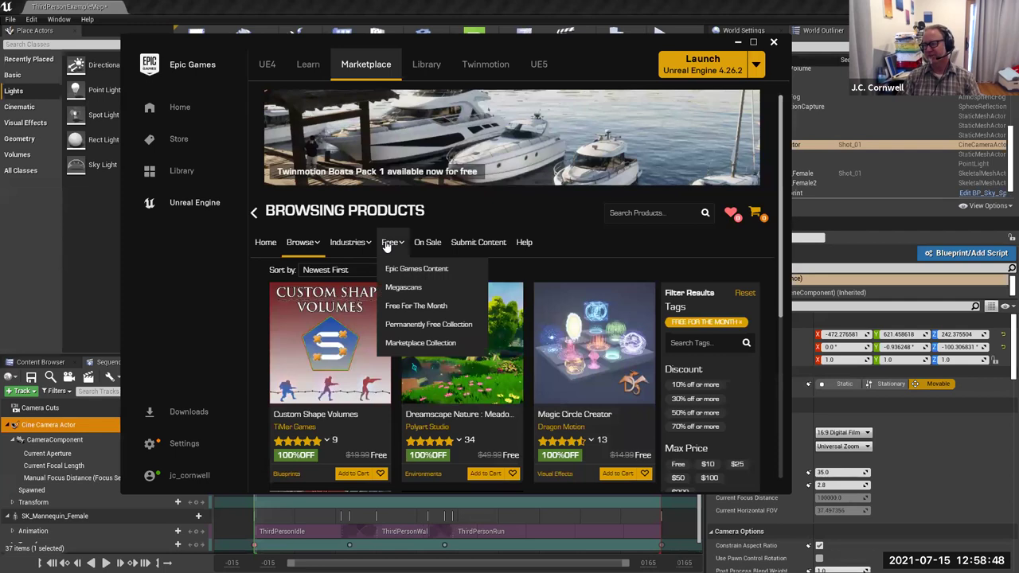
{"action": "left_click", "coordinate": [415, 326]}
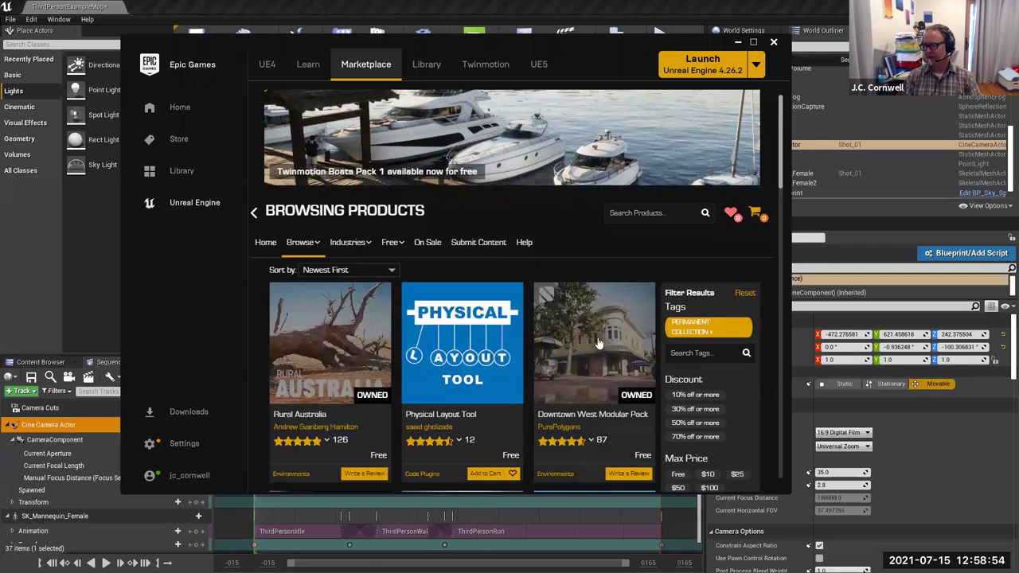
{"action": "scroll", "coordinate": [599, 342], "scroll_direction": "down", "scroll_amount": 1}
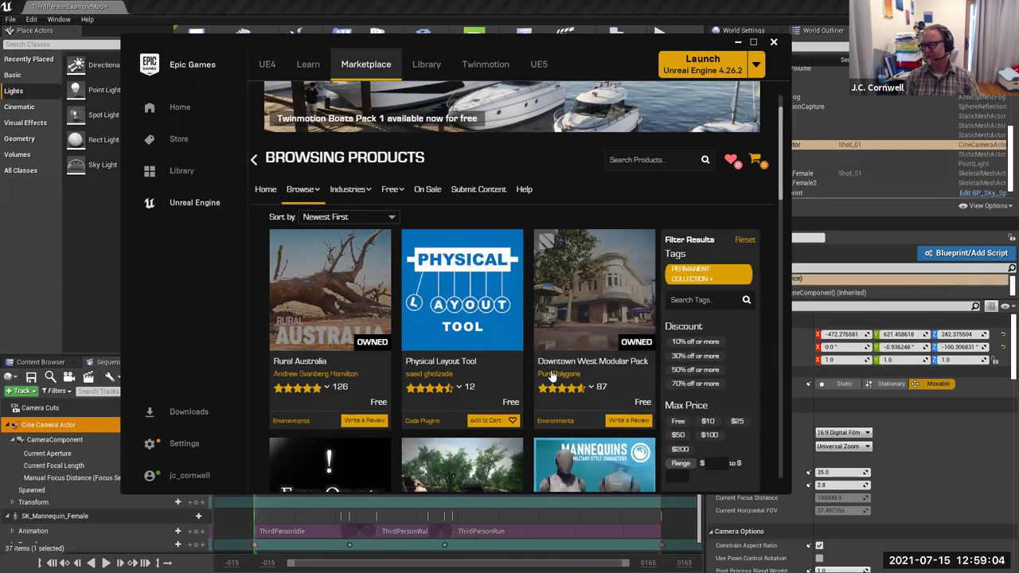
{"action": "scroll", "coordinate": [551, 377], "scroll_direction": "down", "scroll_amount": 1}
{"action": "mouse_move", "coordinate": [562, 334]}
{"action": "scroll", "coordinate": [561, 331], "scroll_direction": "down", "scroll_amount": 1}
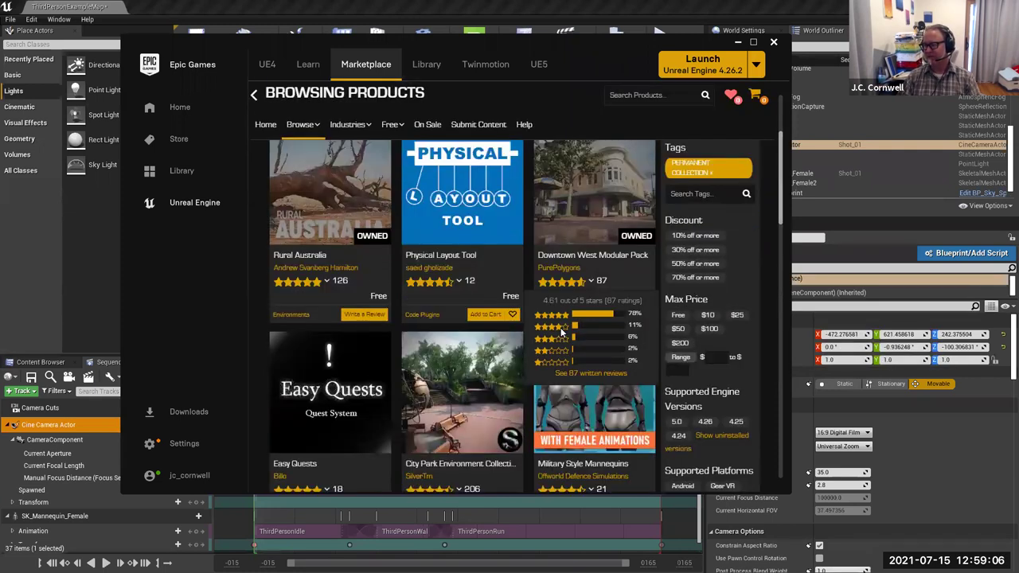
{"action": "scroll", "coordinate": [561, 327], "scroll_direction": "down", "scroll_amount": 1}
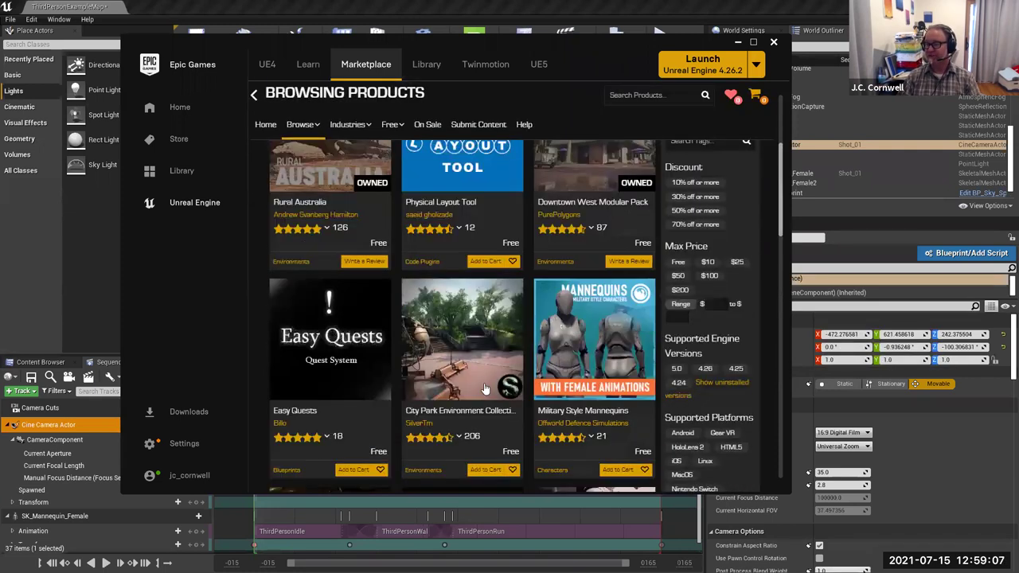
Step: Open the City Park Environment Collection and review its preview images, supported engine versions and download type
{"action": "left_click", "coordinate": [445, 360]}
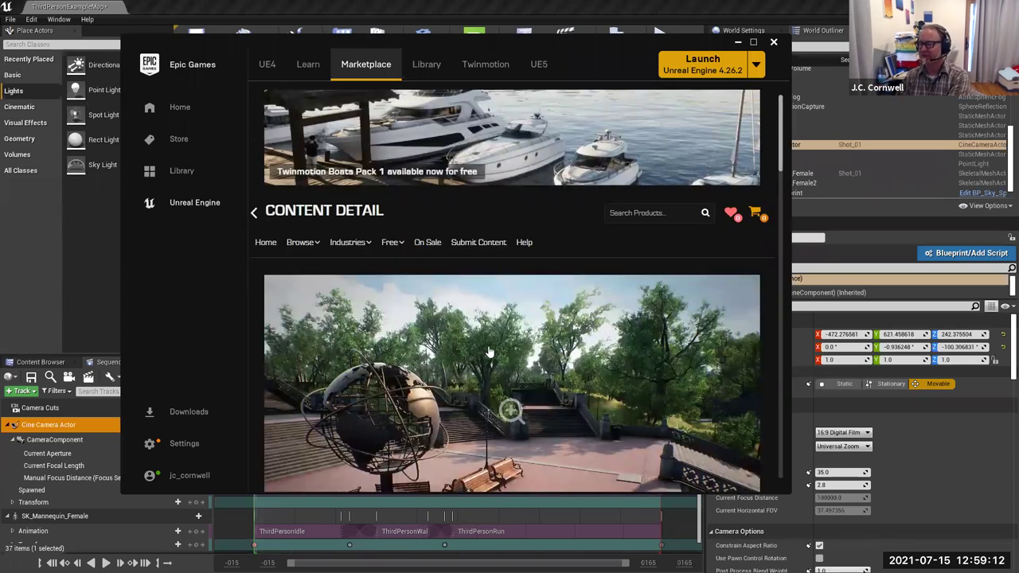
{"action": "scroll", "coordinate": [533, 344], "scroll_direction": "down", "scroll_amount": 2}
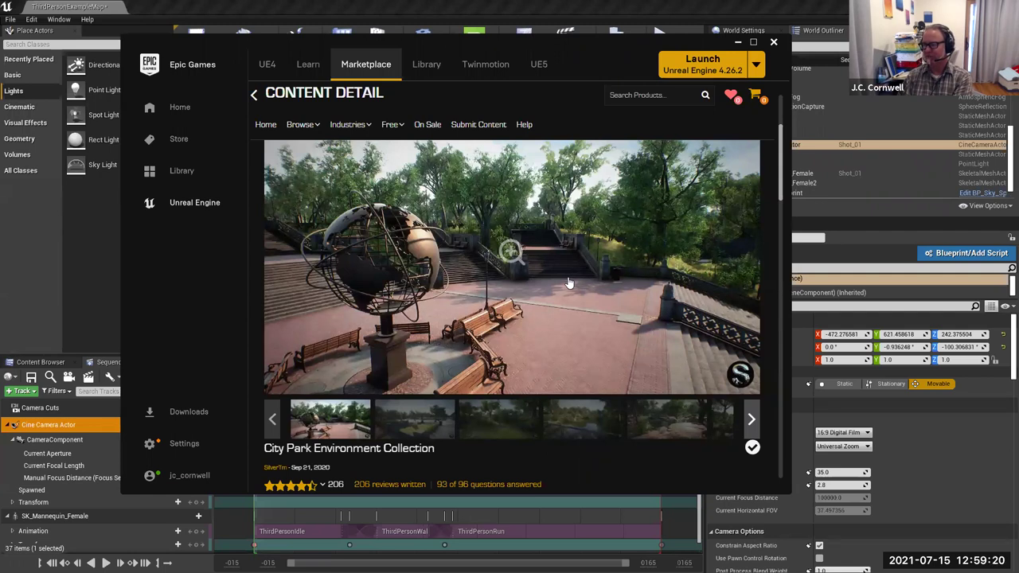
{"action": "scroll", "coordinate": [569, 283], "scroll_direction": "down", "scroll_amount": 3}
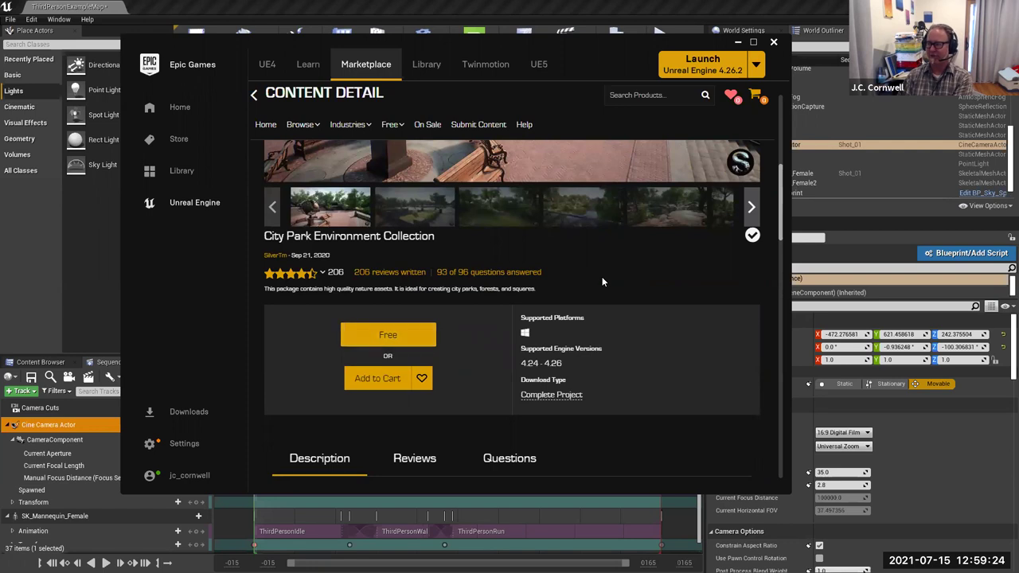
{"action": "scroll", "coordinate": [602, 278], "scroll_direction": "up", "scroll_amount": 1}
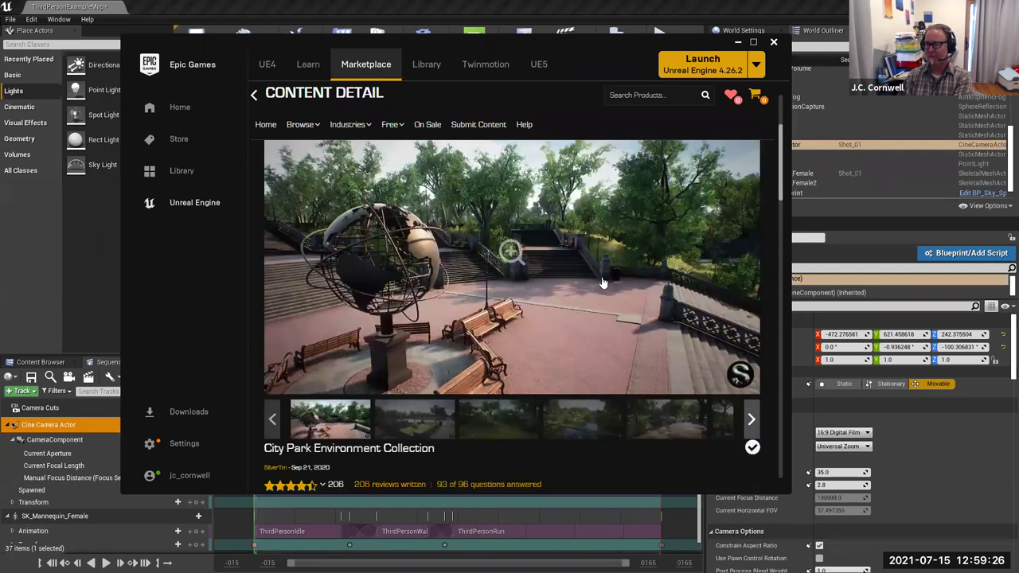
Step: Open the launcher's Unreal Engine library and look past the projects to the owned assets in the Vault
{"action": "left_click", "coordinate": [428, 70]}
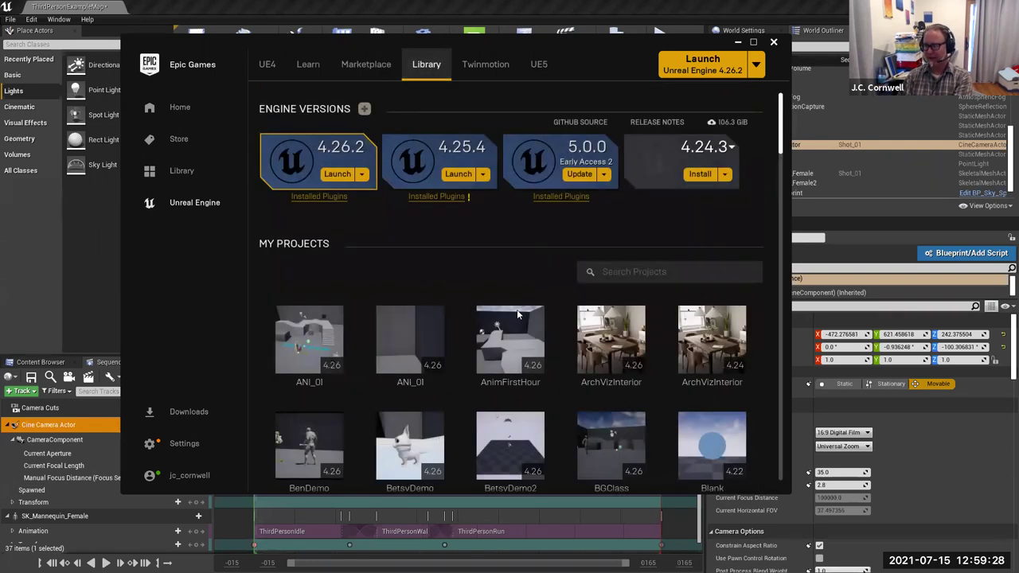
{"action": "scroll", "coordinate": [510, 320], "scroll_direction": "down", "scroll_amount": 4}
{"action": "scroll", "coordinate": [510, 320], "scroll_direction": "down", "scroll_amount": 3}
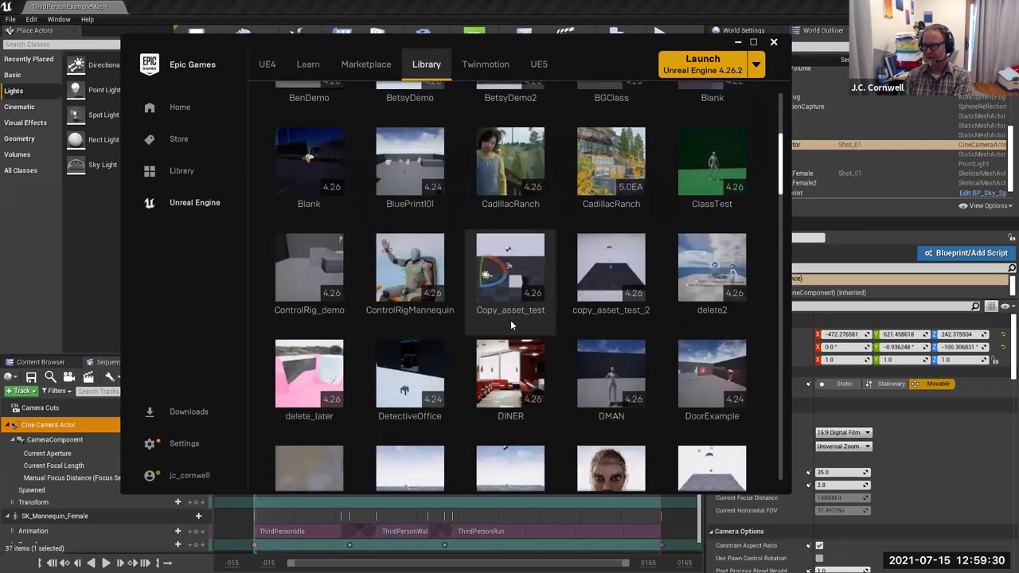
{"action": "left_click_drag", "start_coordinate": [781, 181], "coordinate": [784, 383]}
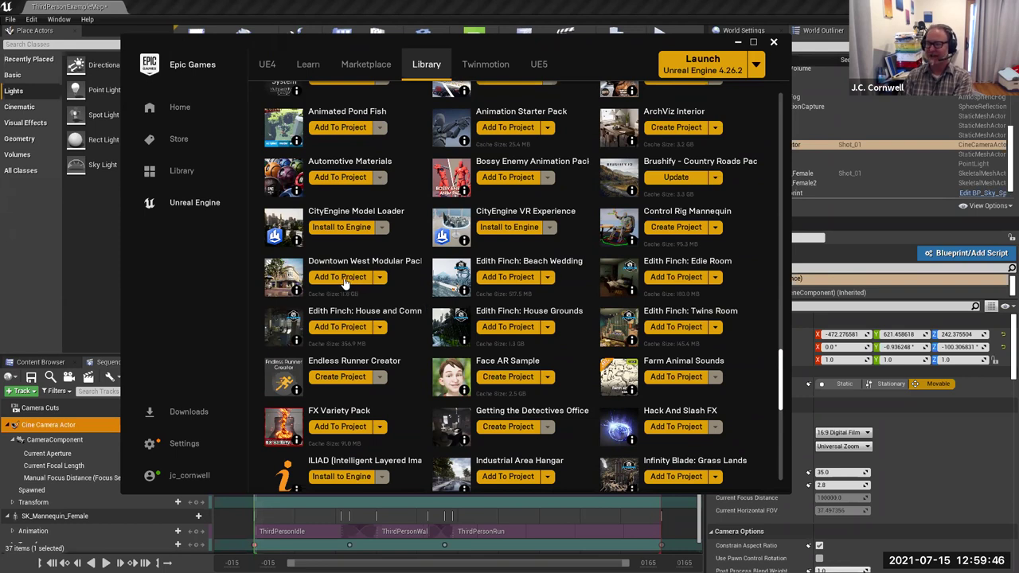
Step: Switch to the Unreal Editor to view the project's Content Browser, and return to the start of the launcher library
{"action": "left_click", "coordinate": [119, 24]}
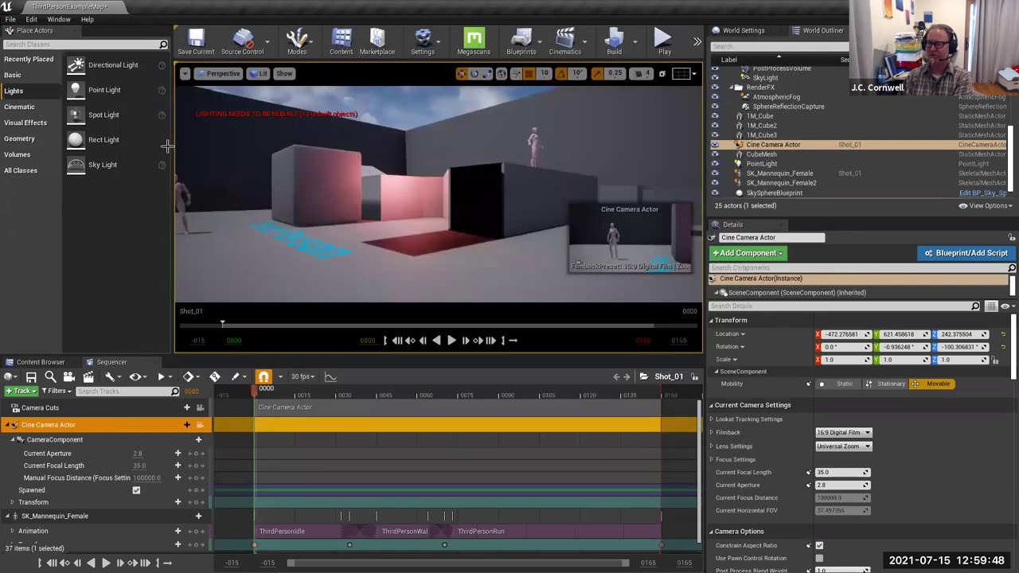
{"action": "left_click", "coordinate": [42, 363]}
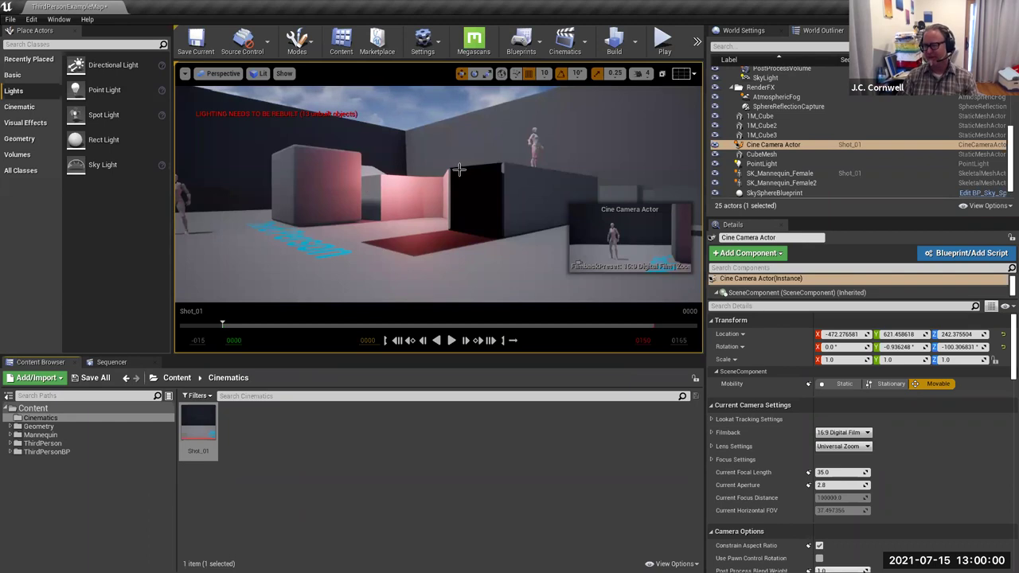
{"action": "key", "text": "alt+Tab"}
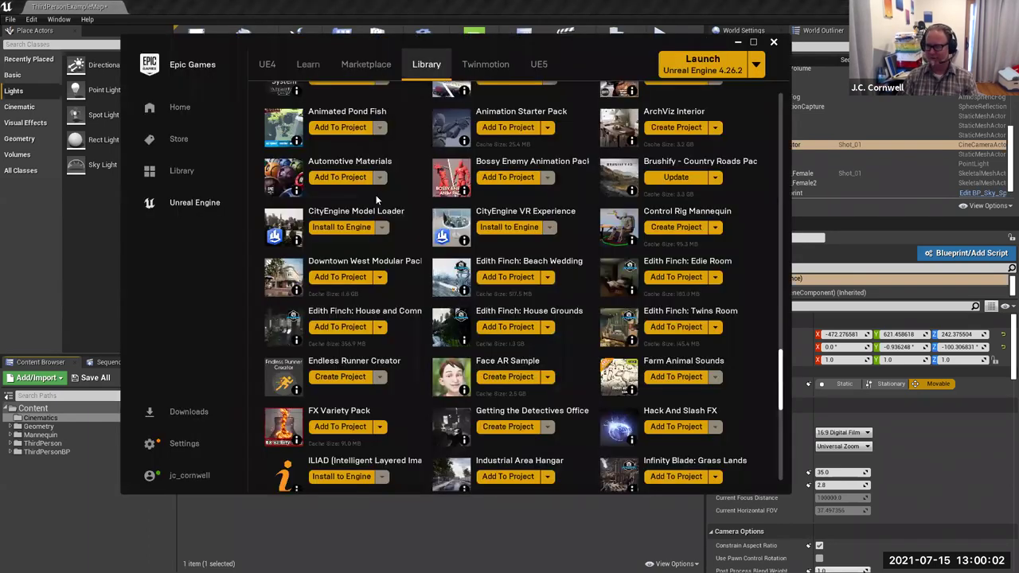
{"action": "scroll", "coordinate": [504, 180], "scroll_direction": "up", "scroll_amount": 3}
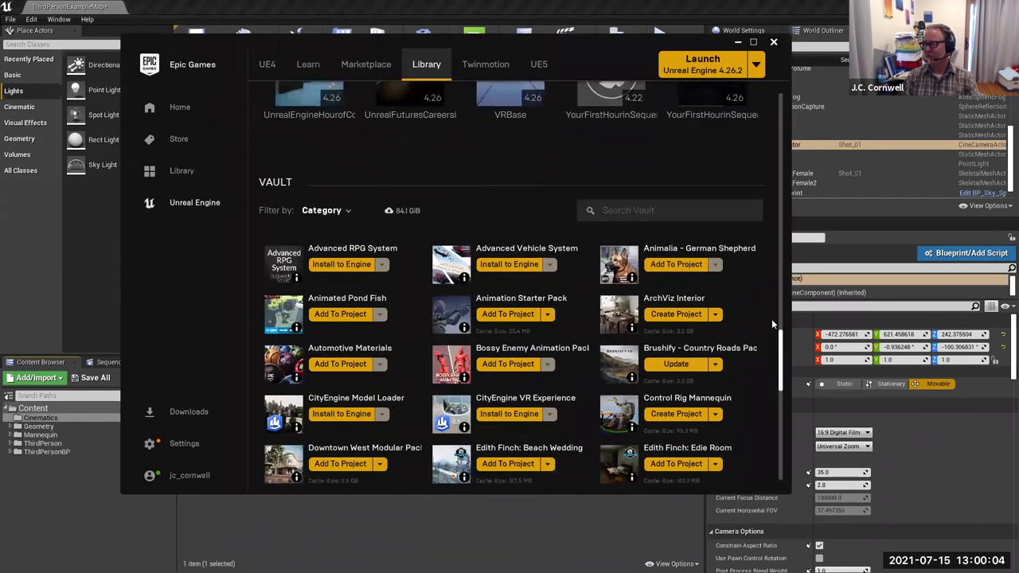
{"action": "left_click_drag", "start_coordinate": [782, 343], "coordinate": [783, 106]}
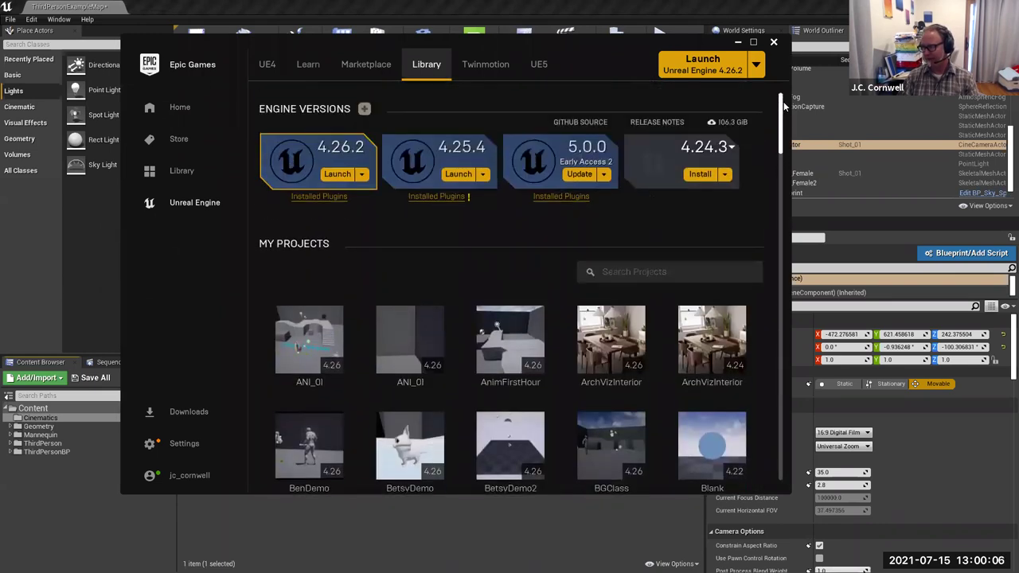
Step: Return to the Marketplace and list all of its free products
{"action": "left_click", "coordinate": [372, 67]}
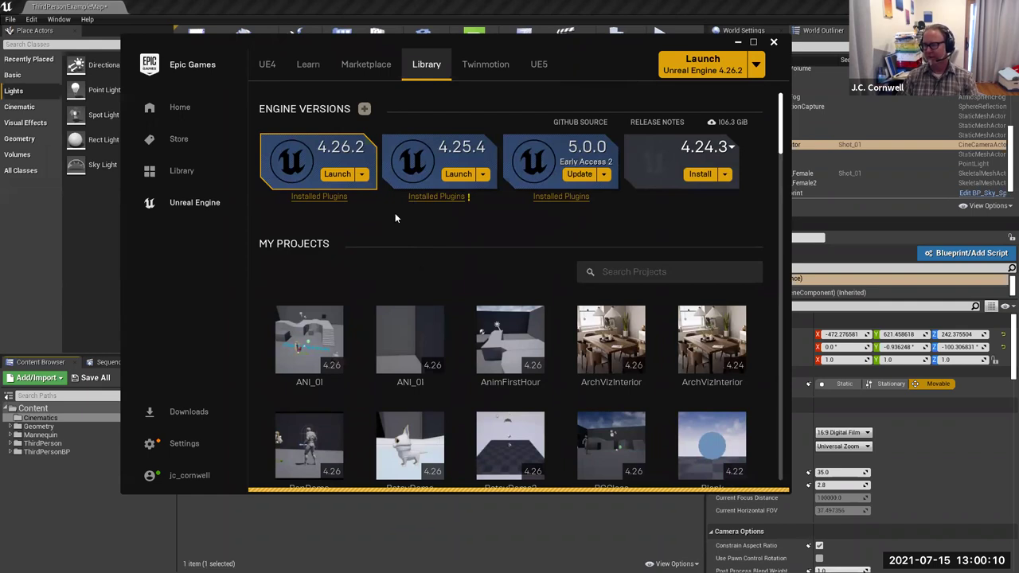
{"action": "left_click", "coordinate": [364, 74]}
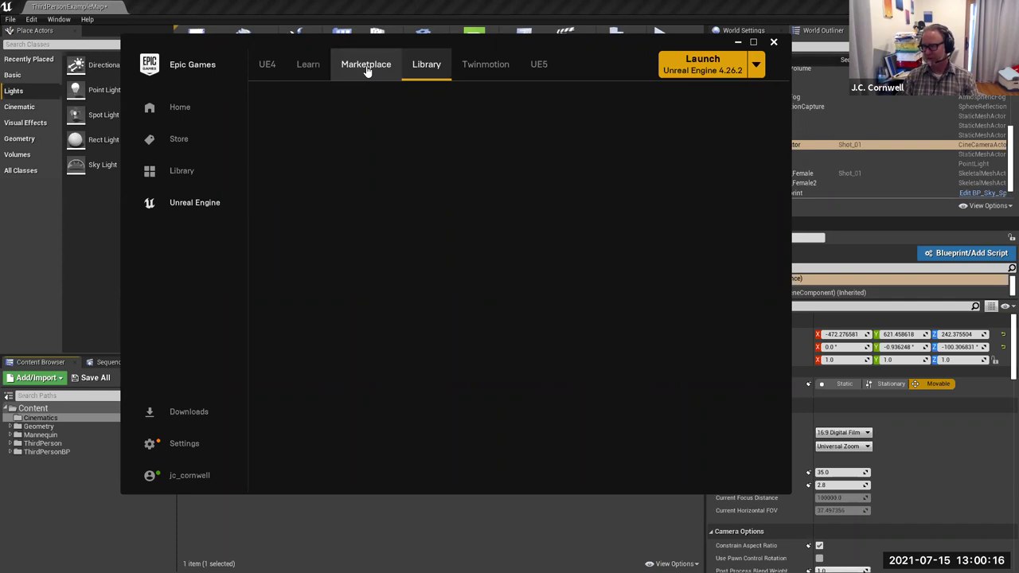
{"action": "left_click", "coordinate": [372, 68]}
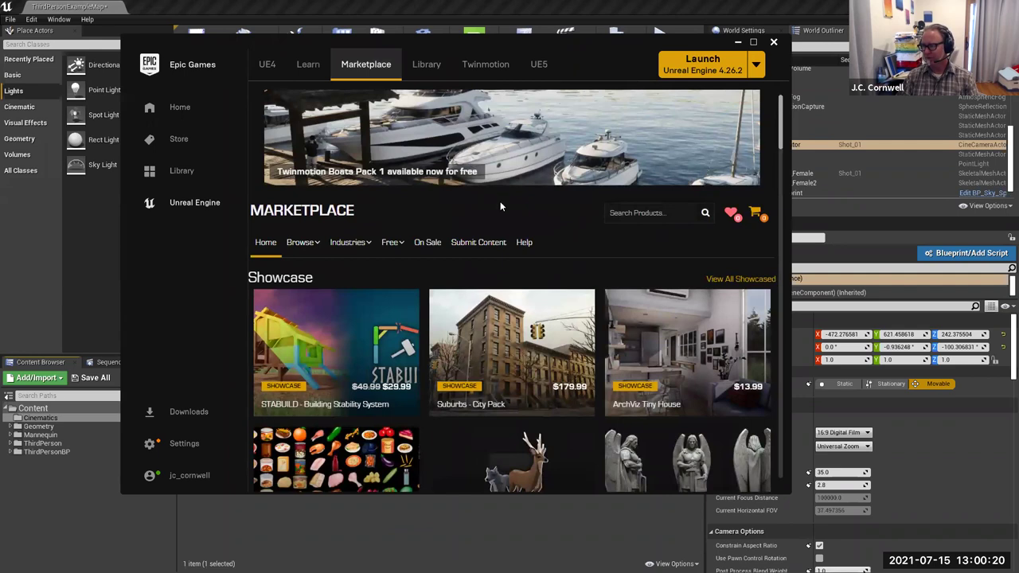
{"action": "left_click", "coordinate": [390, 242]}
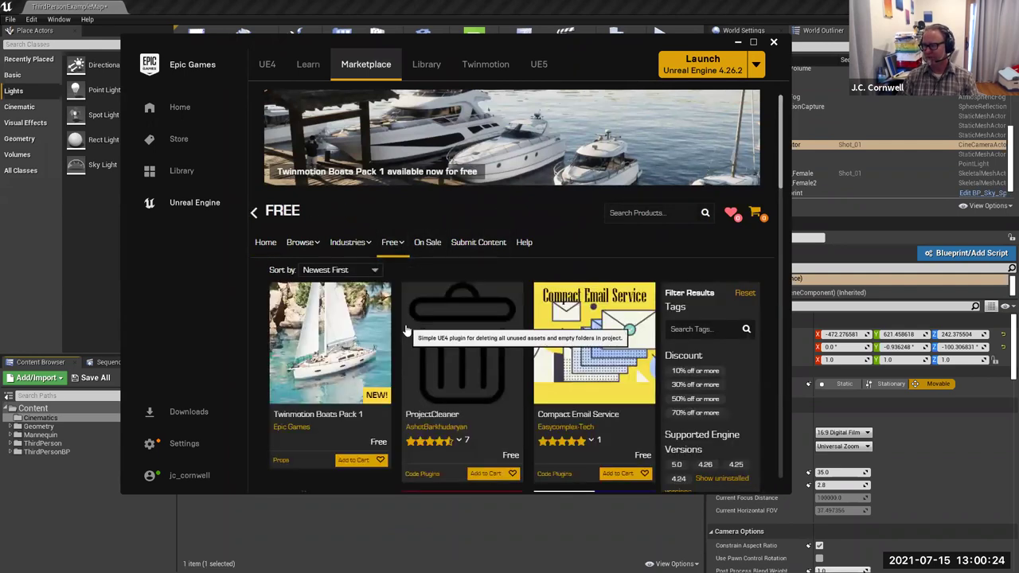
Step: Look through the free Marketplace products and narrow the listing to the Permanently Free Collection
{"action": "scroll", "coordinate": [469, 333], "scroll_direction": "down", "scroll_amount": 6}
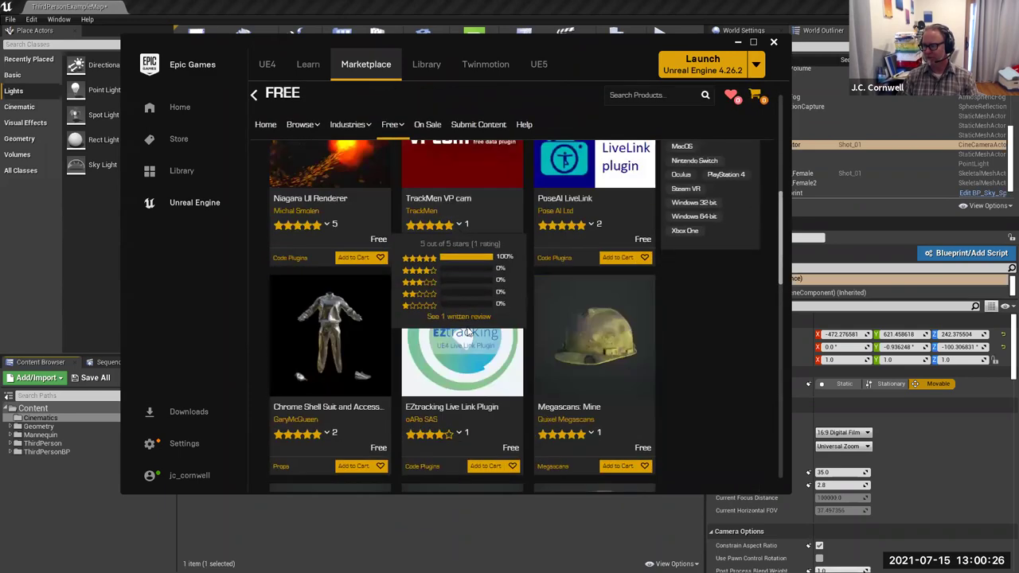
{"action": "scroll", "coordinate": [468, 333], "scroll_direction": "up", "scroll_amount": 6}
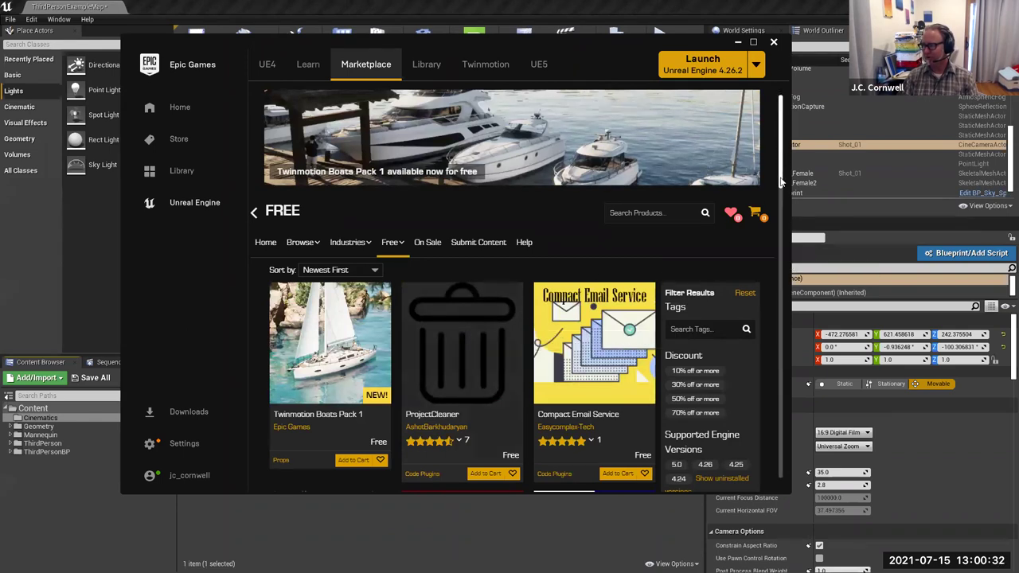
{"action": "scroll", "coordinate": [774, 309], "scroll_direction": "down", "scroll_amount": 8}
{"action": "left_click_drag", "start_coordinate": [774, 309], "coordinate": [774, 151]}
{"action": "mouse_move", "coordinate": [385, 251]}
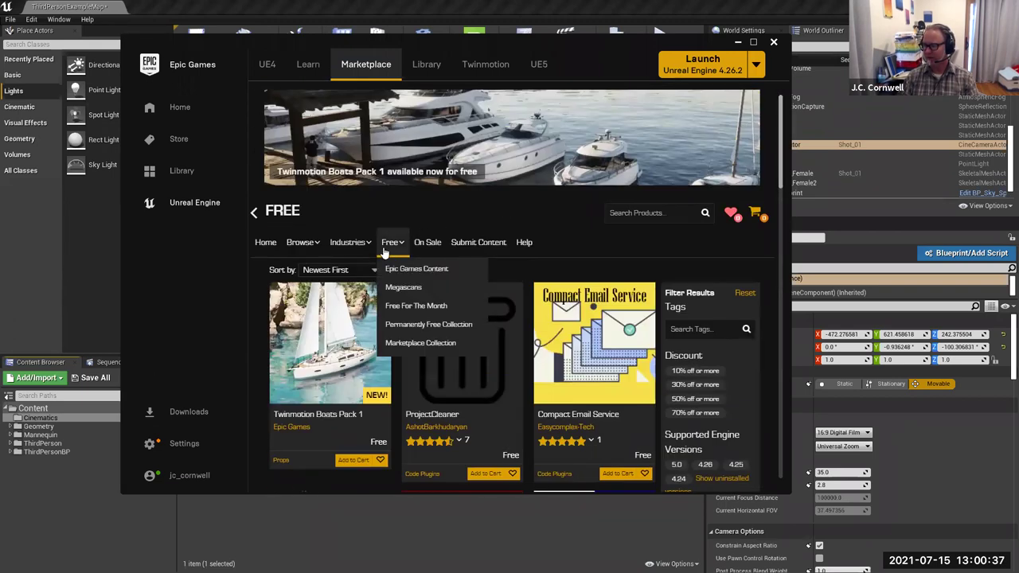
{"action": "left_click", "coordinate": [399, 331]}
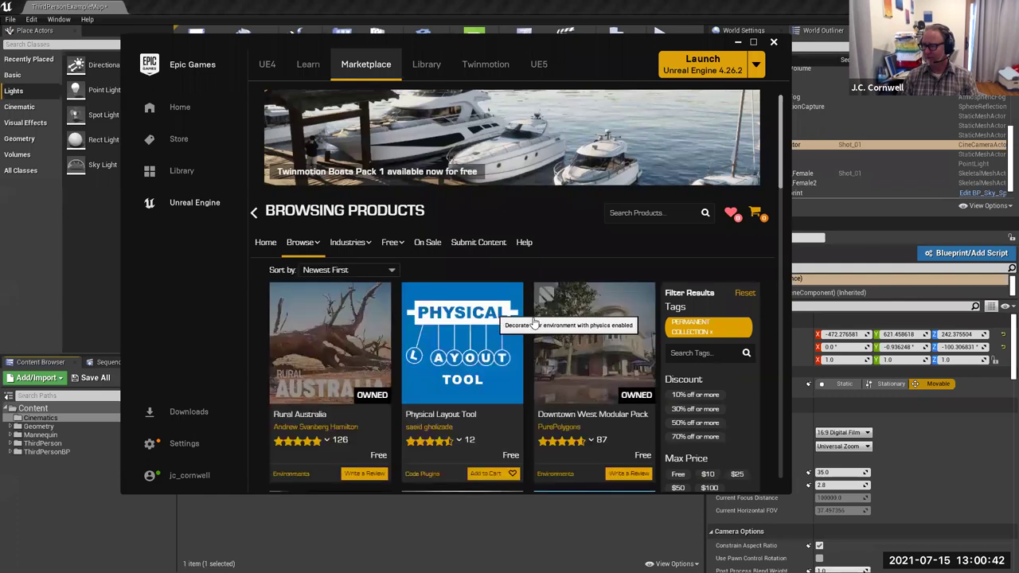
Step: Find the City Park Environment Collection among the permanently free products and open its detail page
{"action": "mouse_move", "coordinate": [398, 247]}
{"action": "scroll", "coordinate": [450, 374], "scroll_direction": "down", "scroll_amount": 3}
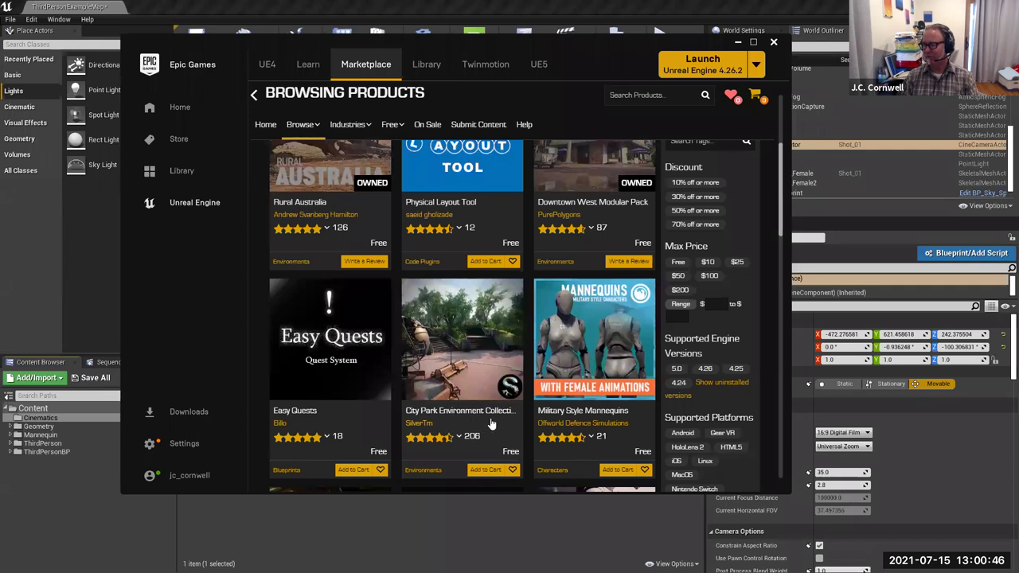
{"action": "mouse_move", "coordinate": [476, 352]}
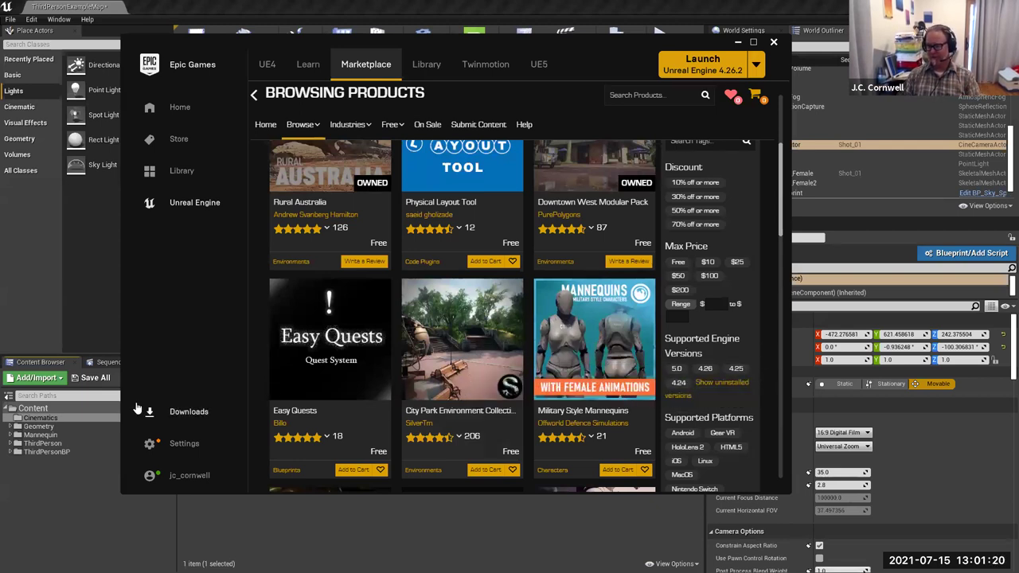
{"action": "left_click", "coordinate": [477, 365]}
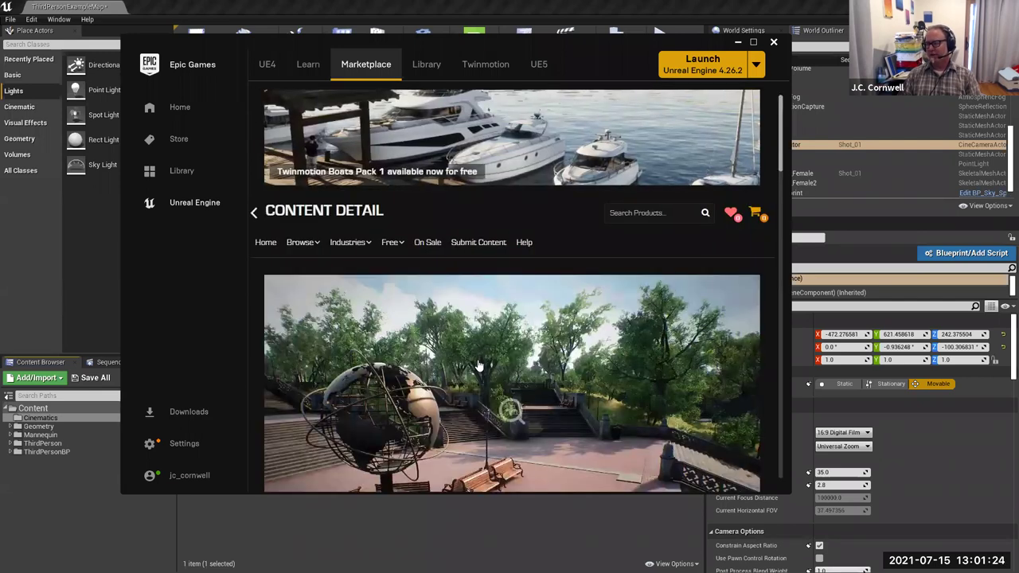
{"action": "scroll", "coordinate": [478, 364], "scroll_direction": "down", "scroll_amount": 1}
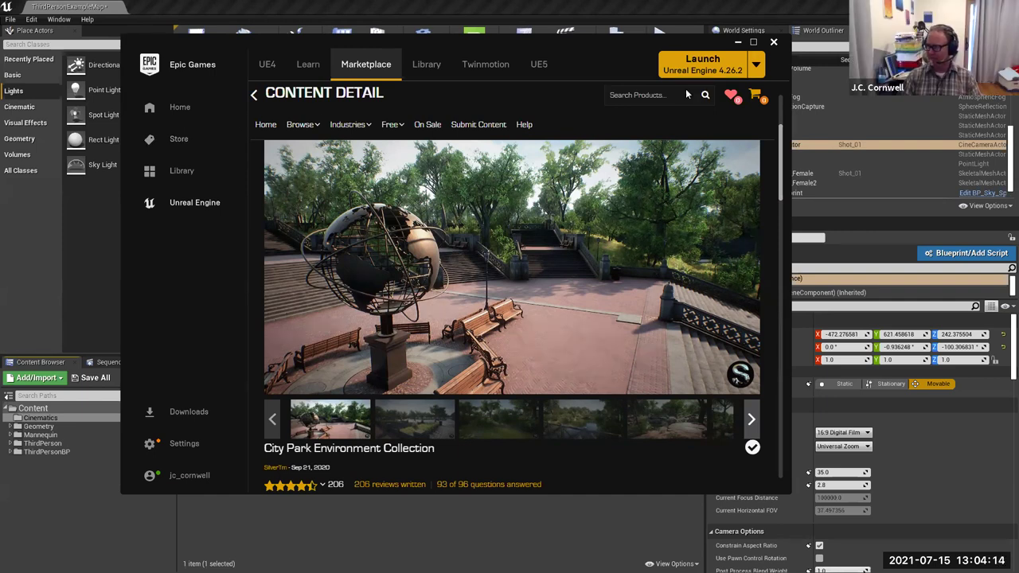
Step: Switch to the Unreal Editor, show the Shot_01 sequence in Sequencer, and keep the viewport in Perspective view
{"action": "left_click", "coordinate": [737, 41]}
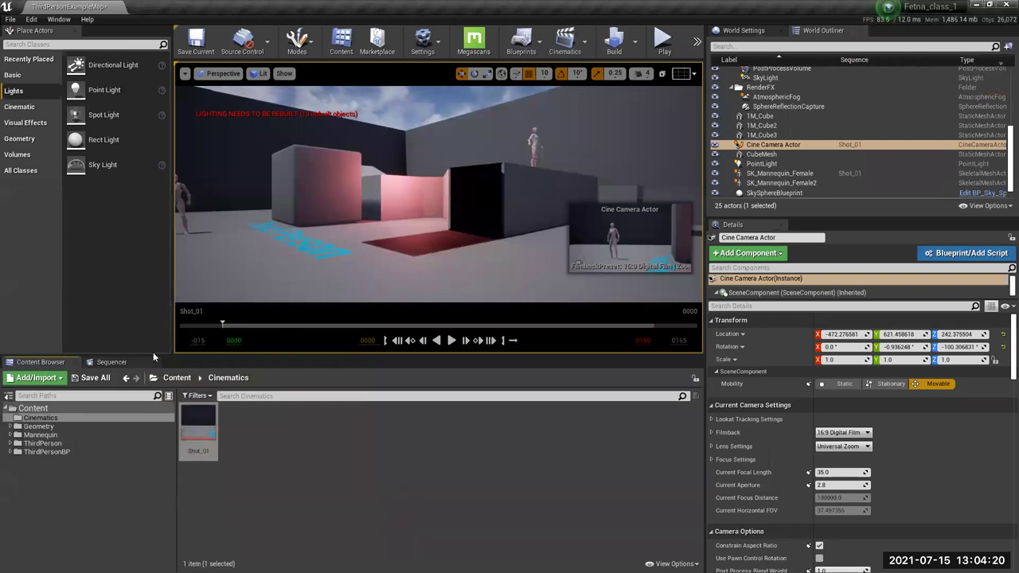
{"action": "left_click", "coordinate": [119, 362]}
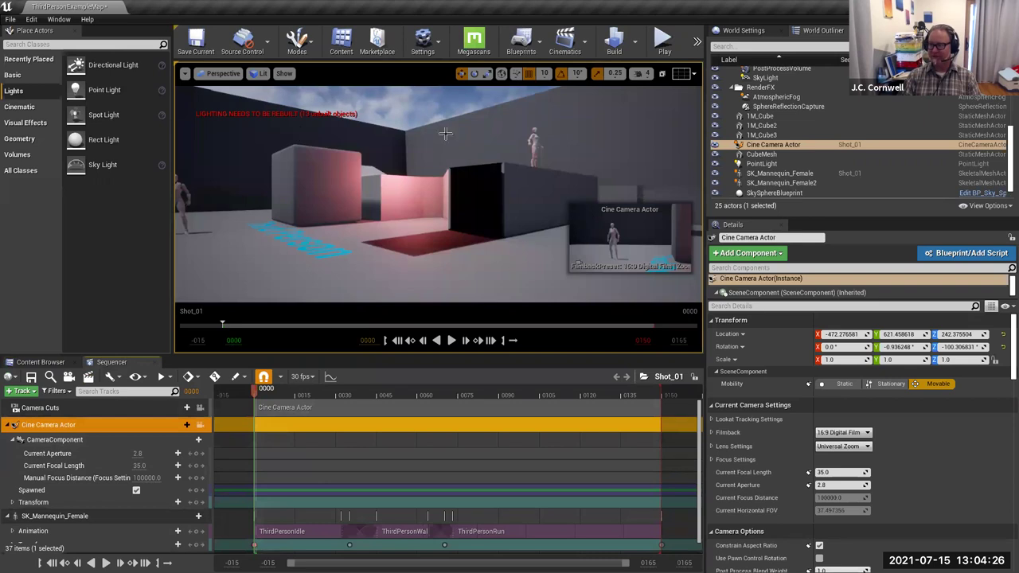
{"action": "left_click", "coordinate": [227, 76]}
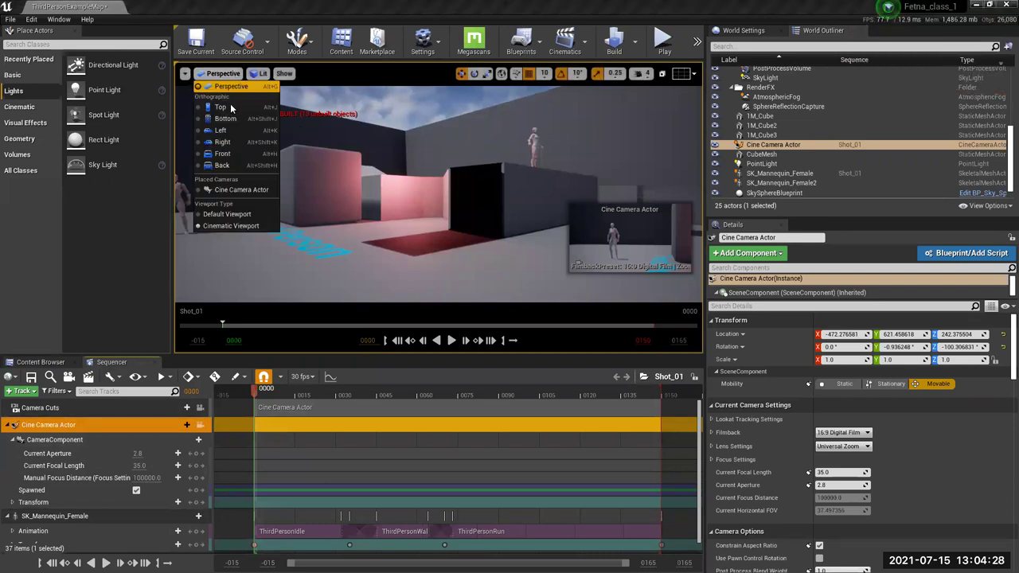
{"action": "left_click", "coordinate": [227, 85]}
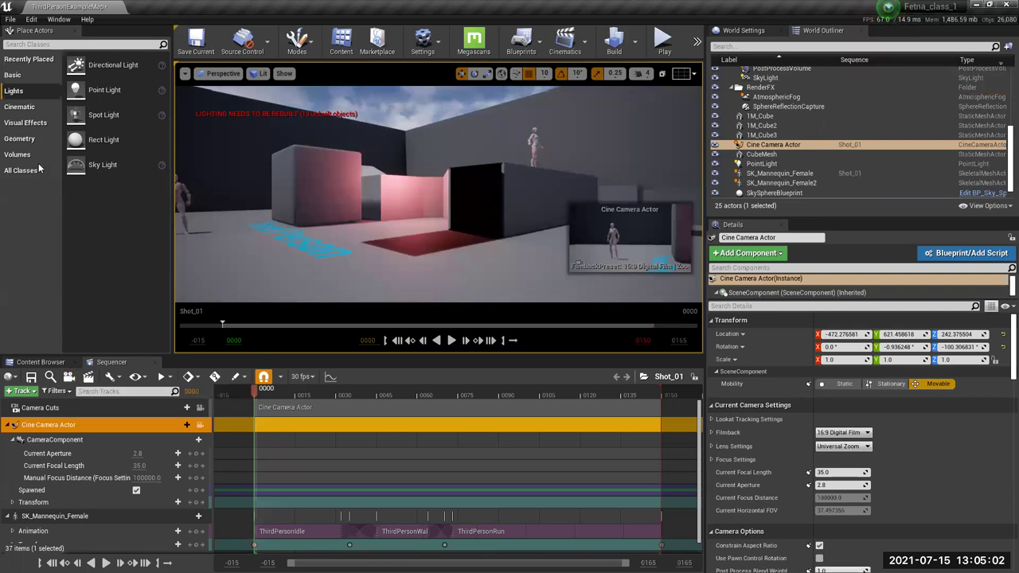
Step: Try placing a Cine Camera Actor from the Cinematic actors into the level, and remove it again
{"action": "left_click", "coordinate": [20, 107]}
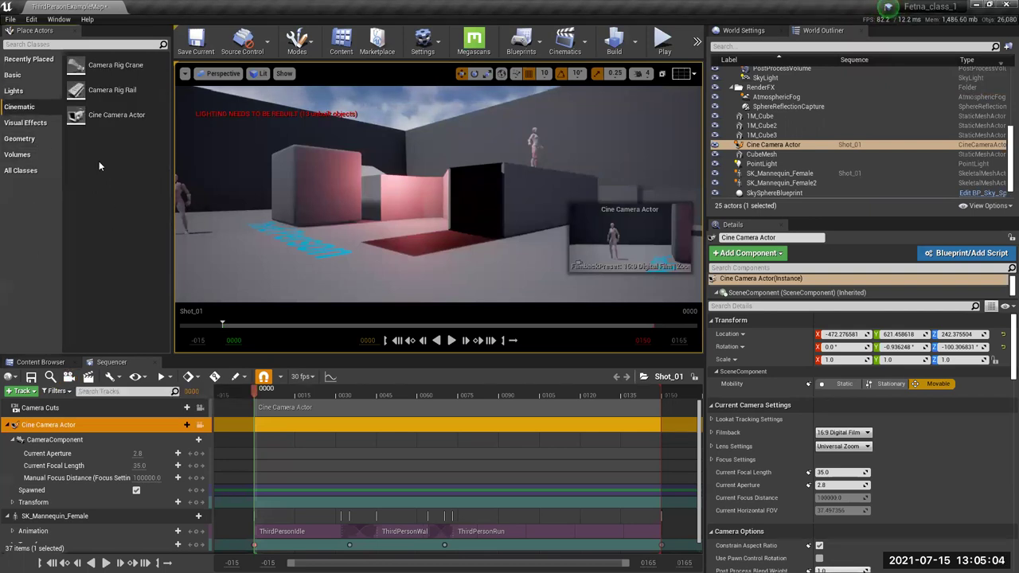
{"action": "mouse_move", "coordinate": [88, 120]}
{"action": "left_mouse_down"}
{"action": "mouse_move", "coordinate": [124, 140]}
{"action": "mouse_move", "coordinate": [77, 116]}
{"action": "mouse_move", "coordinate": [81, 134]}
{"action": "left_mouse_up"}
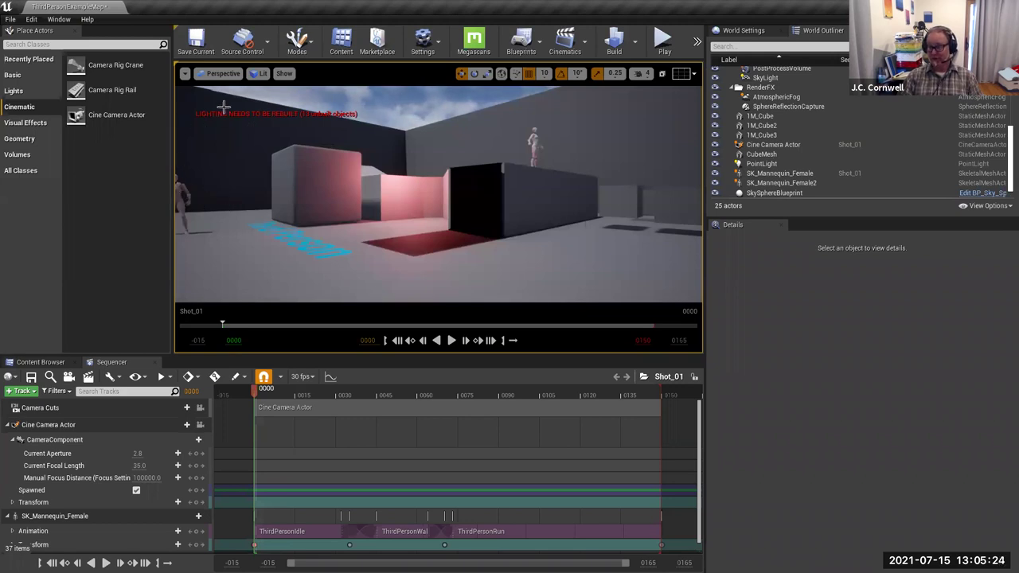
{"action": "left_click_drag", "start_coordinate": [158, 117], "coordinate": [373, 225]}
{"action": "left_click_drag", "start_coordinate": [372, 188], "coordinate": [367, 215]}
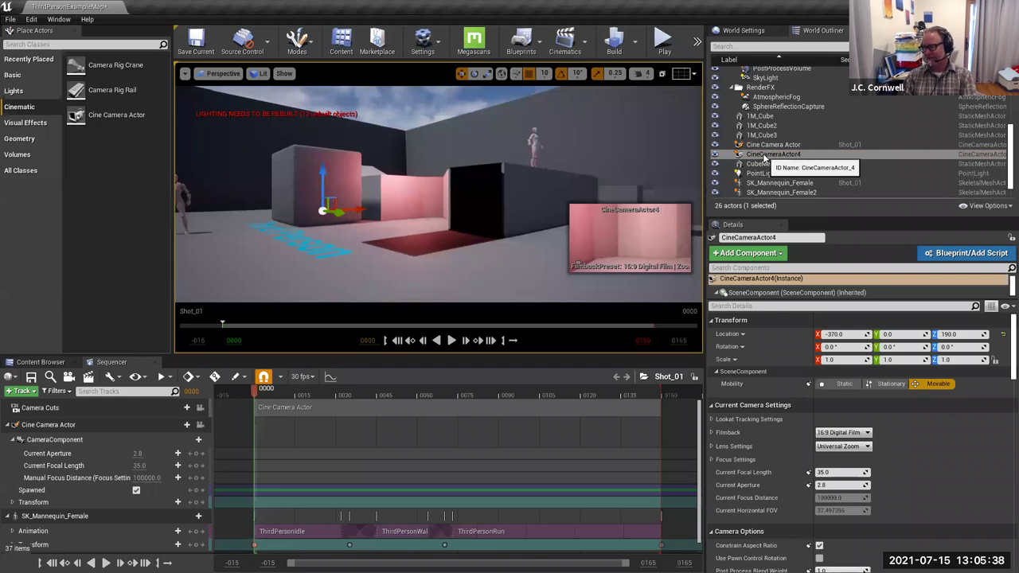
{"action": "key", "text": "Delete"}
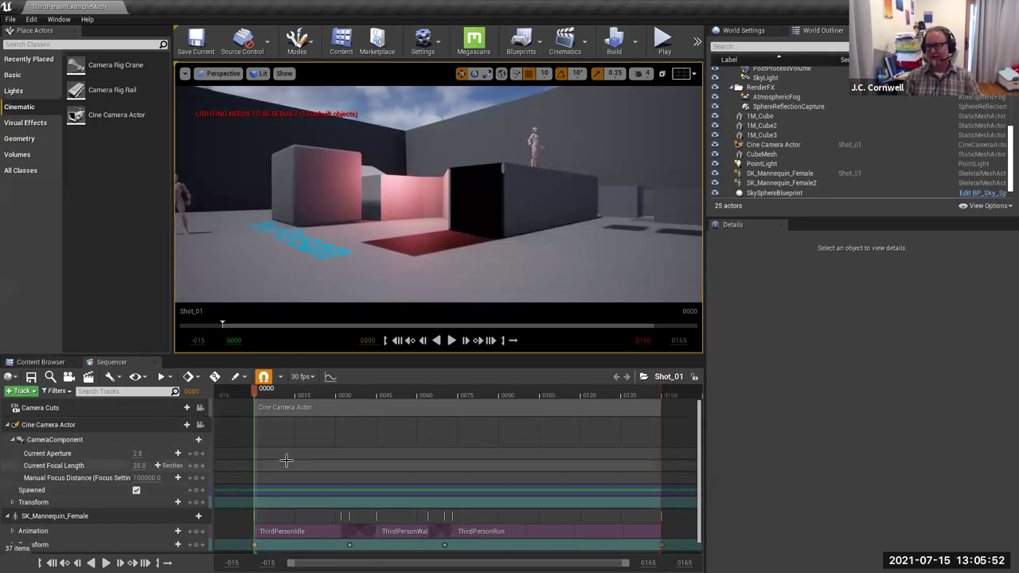
{"action": "left_click_drag", "start_coordinate": [224, 163], "coordinate": [223, 164]}
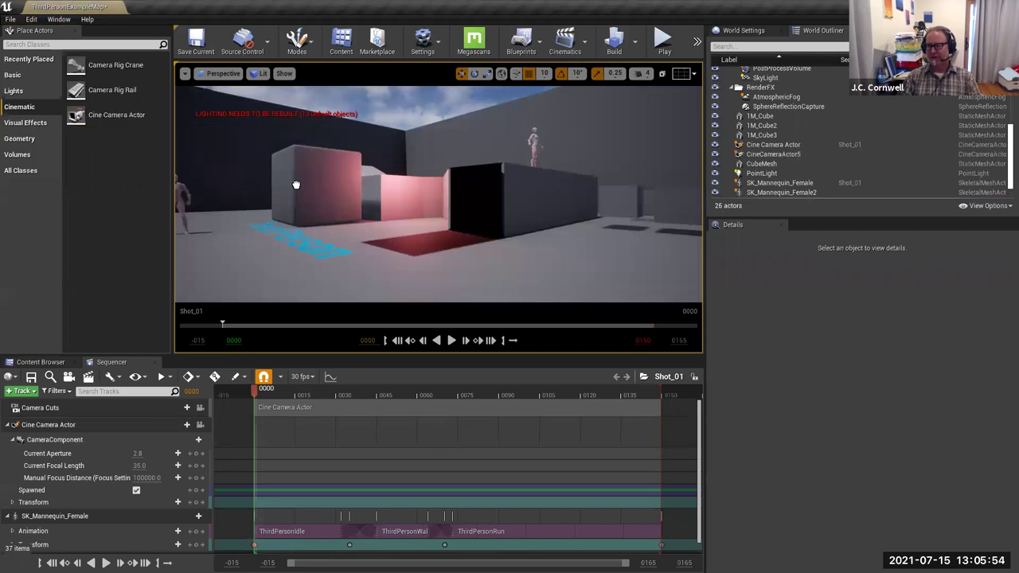
{"action": "left_click_drag", "start_coordinate": [152, 146], "coordinate": [31, 112]}
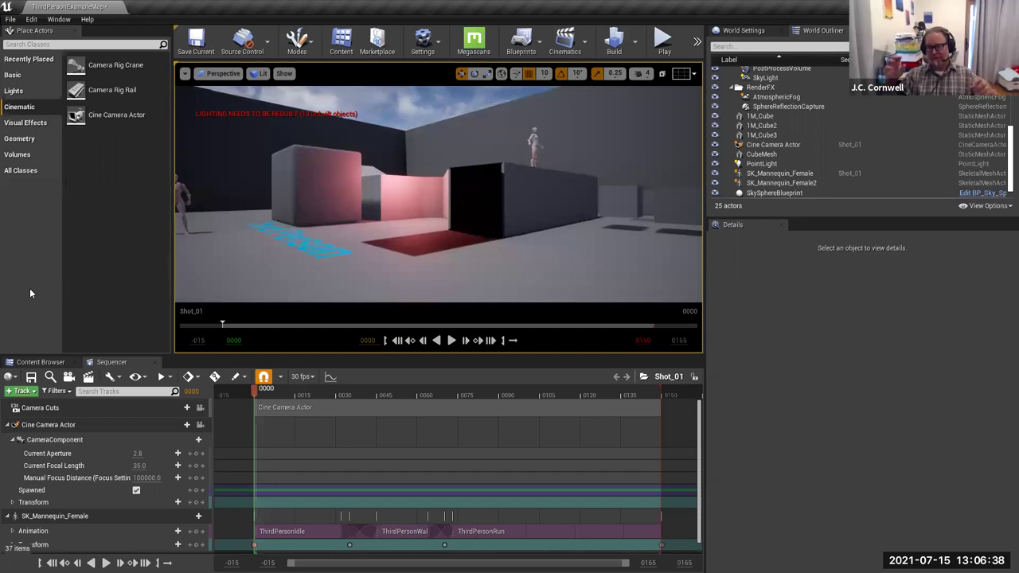
Step: Examine the three small cubes beside the long block by selecting each in turn, ending on 1M_Cube
{"action": "left_click", "coordinate": [624, 207]}
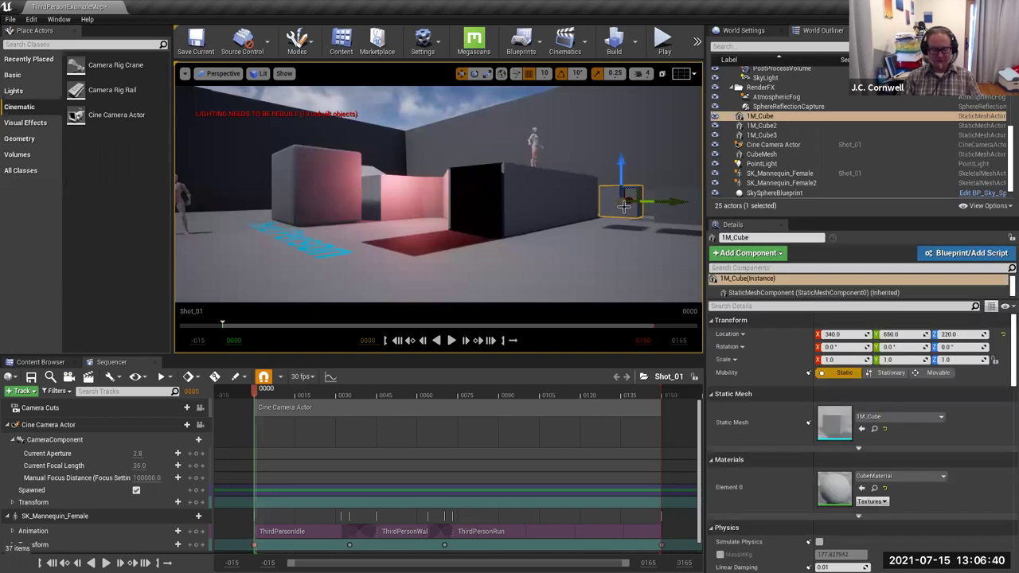
{"action": "mouse_move", "coordinate": [669, 191]}
{"action": "right_mouse_down"}
{"action": "mouse_move", "coordinate": [653, 195]}
{"action": "mouse_move", "coordinate": [668, 188]}
{"action": "right_mouse_up"}
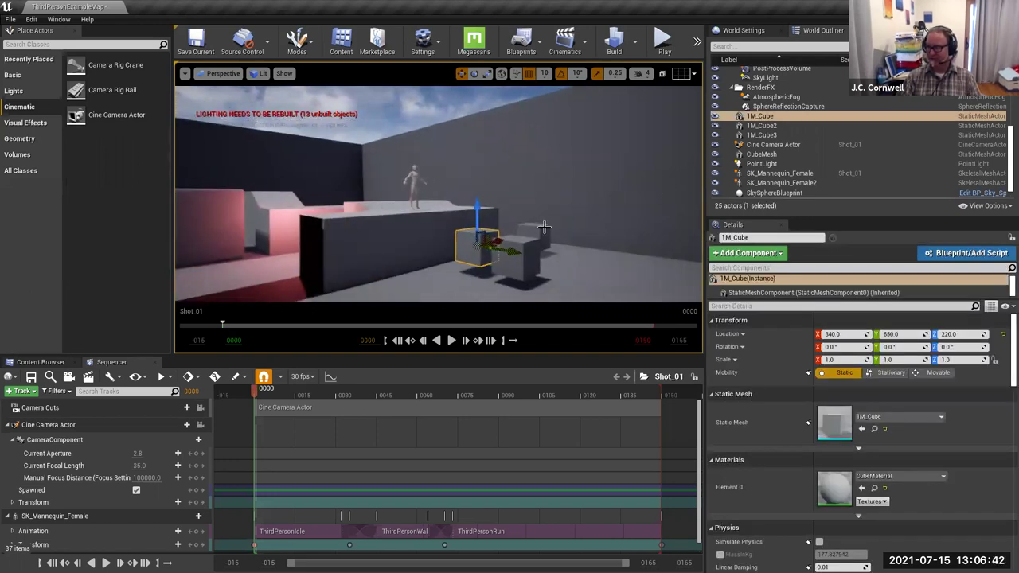
{"action": "left_click", "coordinate": [530, 255]}
{"action": "left_click", "coordinate": [486, 253]}
{"action": "left_click", "coordinate": [494, 273]}
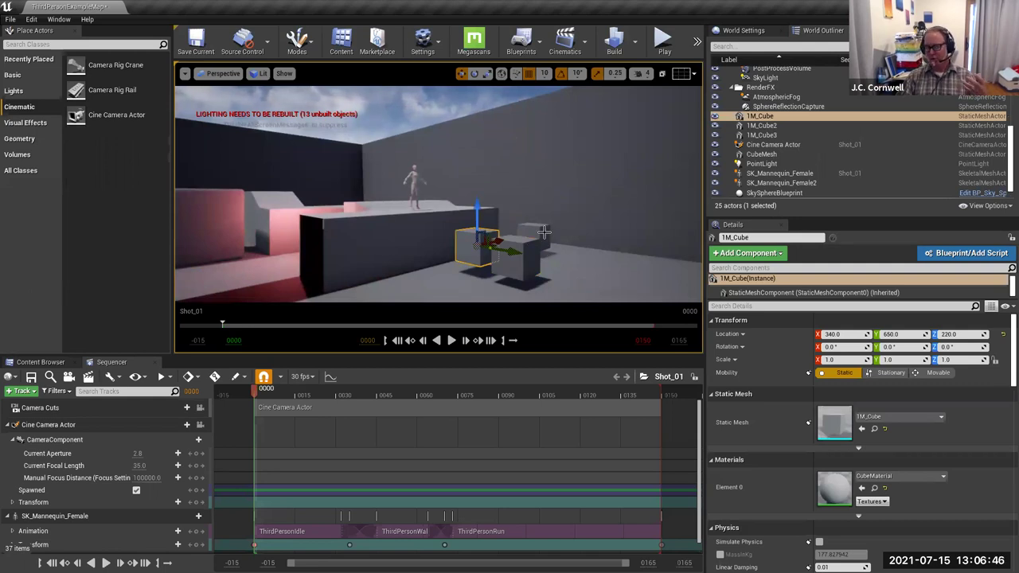
{"action": "left_click", "coordinate": [529, 249]}
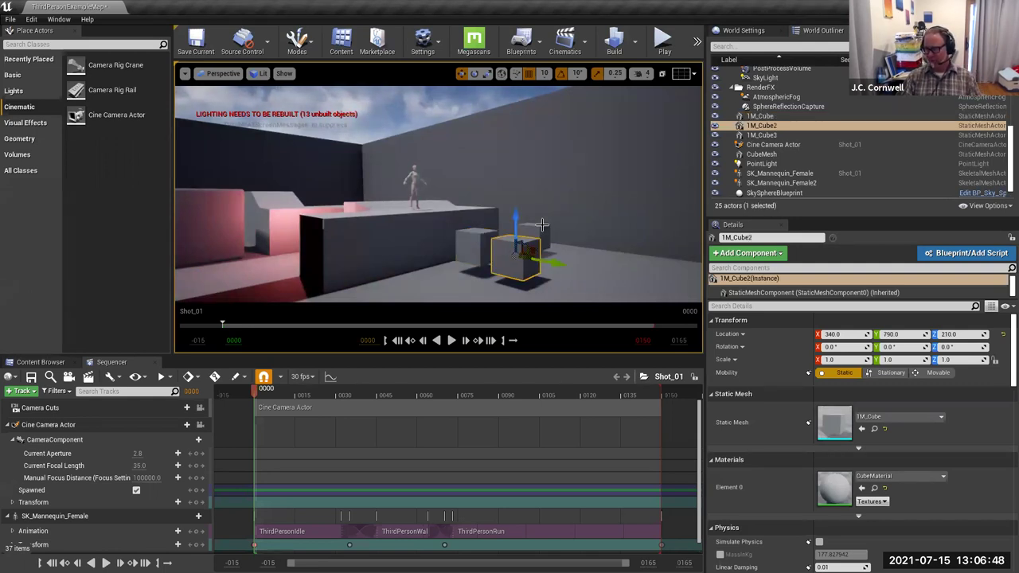
{"action": "left_click", "coordinate": [542, 227]}
{"action": "left_click", "coordinate": [514, 263]}
{"action": "left_click", "coordinate": [479, 248]}
{"action": "left_click", "coordinate": [544, 229]}
{"action": "left_click", "coordinate": [519, 259]}
{"action": "left_click", "coordinate": [476, 255]}
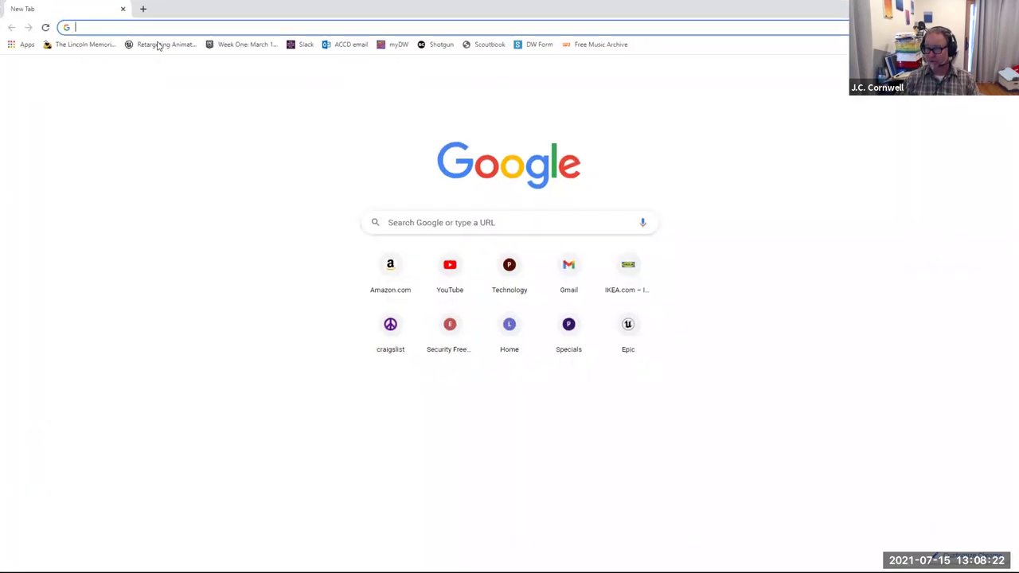
Step: Open the Mixamo website in the web browser
{"action": "left_click", "coordinate": [158, 28]}
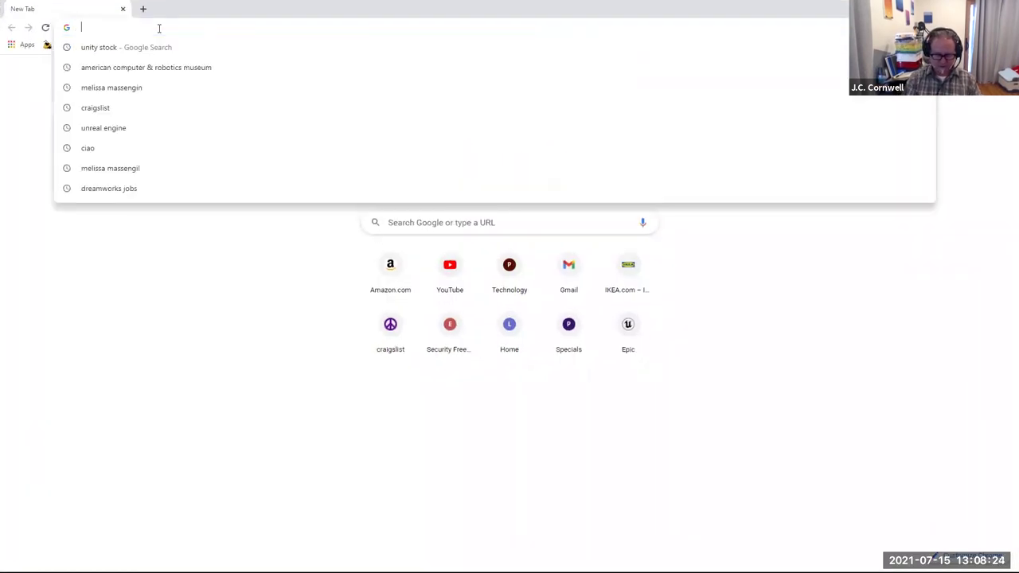
{"action": "type", "text": "mixamo"}
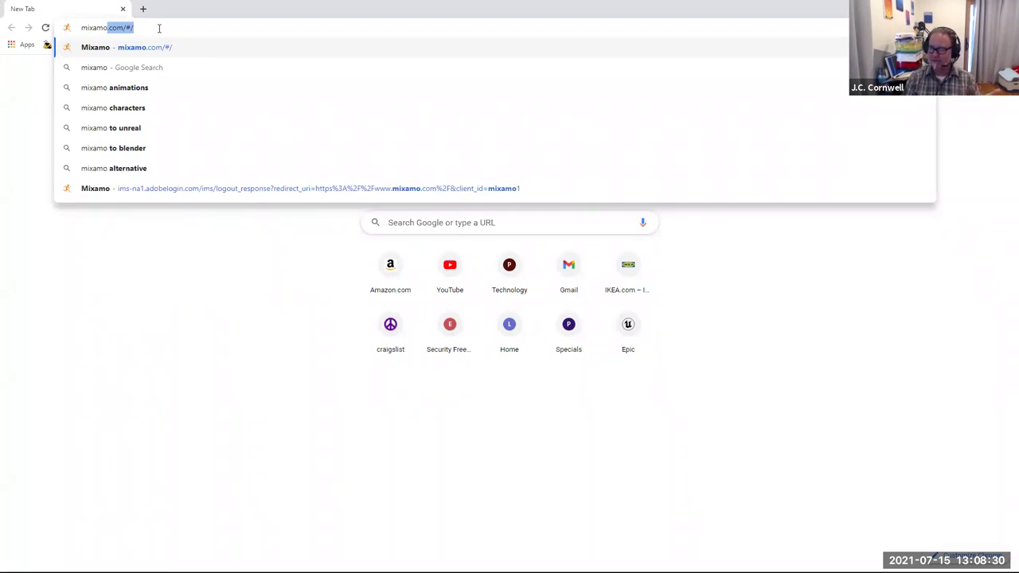
{"action": "key", "text": "Return"}
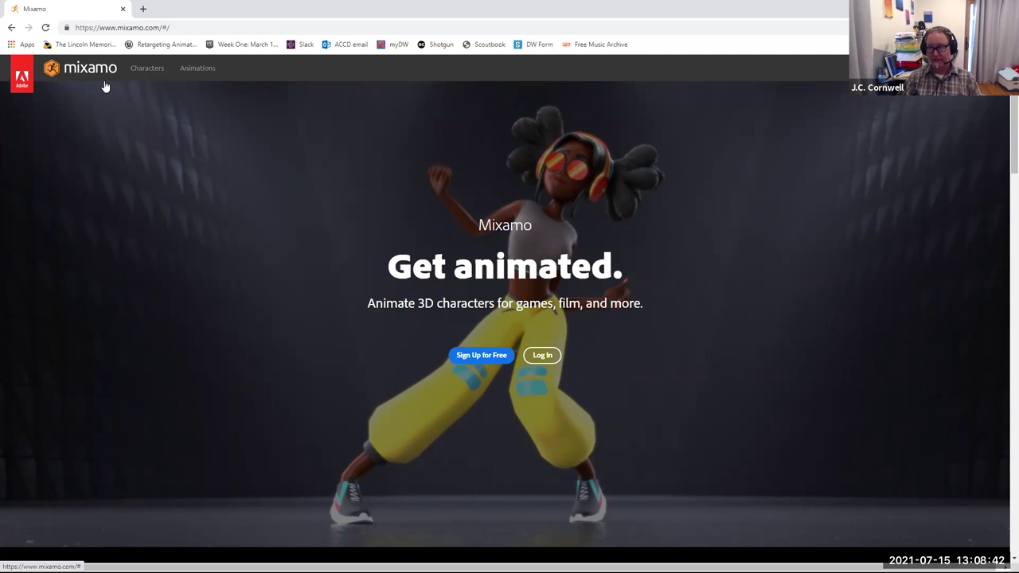
Step: Browse Mixamo's character library and load the Warrok character into the preview
{"action": "left_click", "coordinate": [151, 72]}
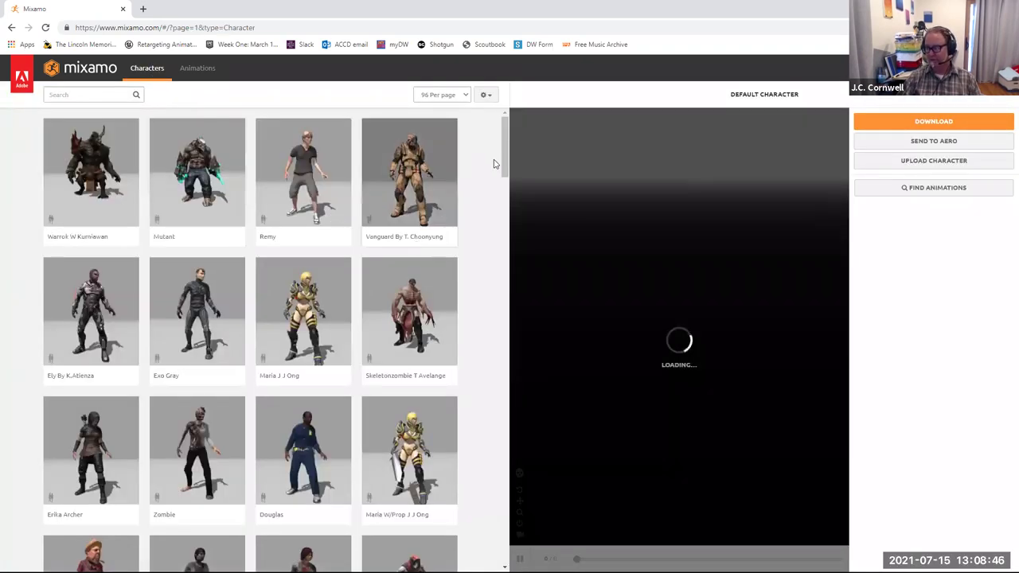
{"action": "scroll", "coordinate": [504, 164], "scroll_direction": "down", "scroll_amount": 1}
{"action": "scroll", "coordinate": [503, 146], "scroll_direction": "up", "scroll_amount": 1}
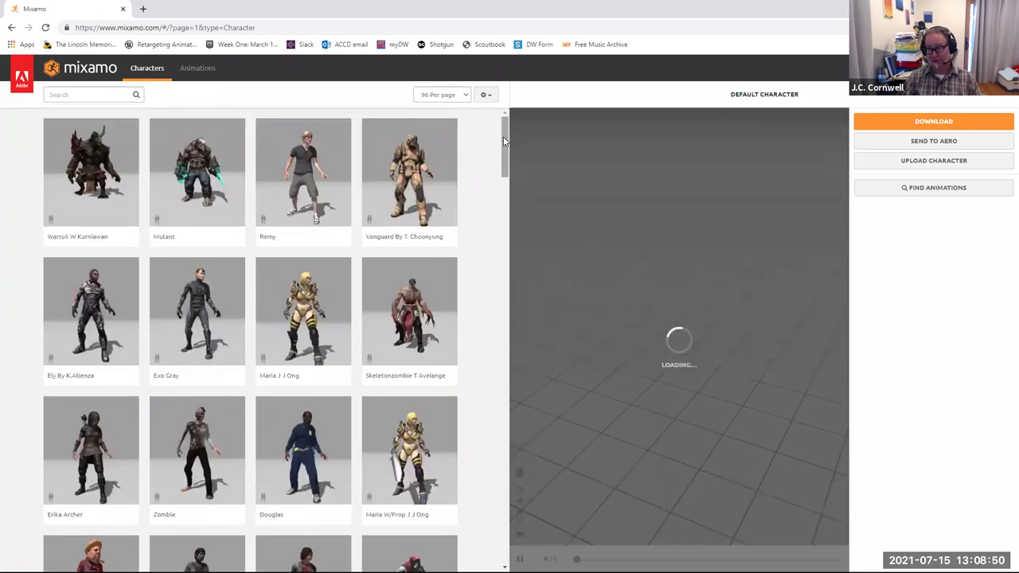
{"action": "left_click", "coordinate": [72, 185]}
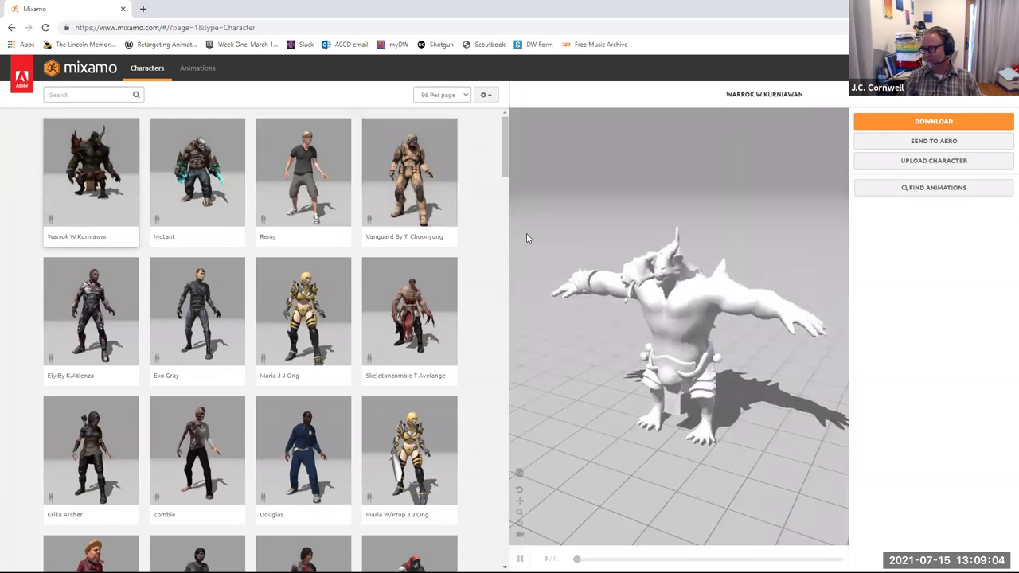
Step: Preview the Silly Dancing and Joyful Jump animations on the Warrok character
{"action": "left_click", "coordinate": [199, 73]}
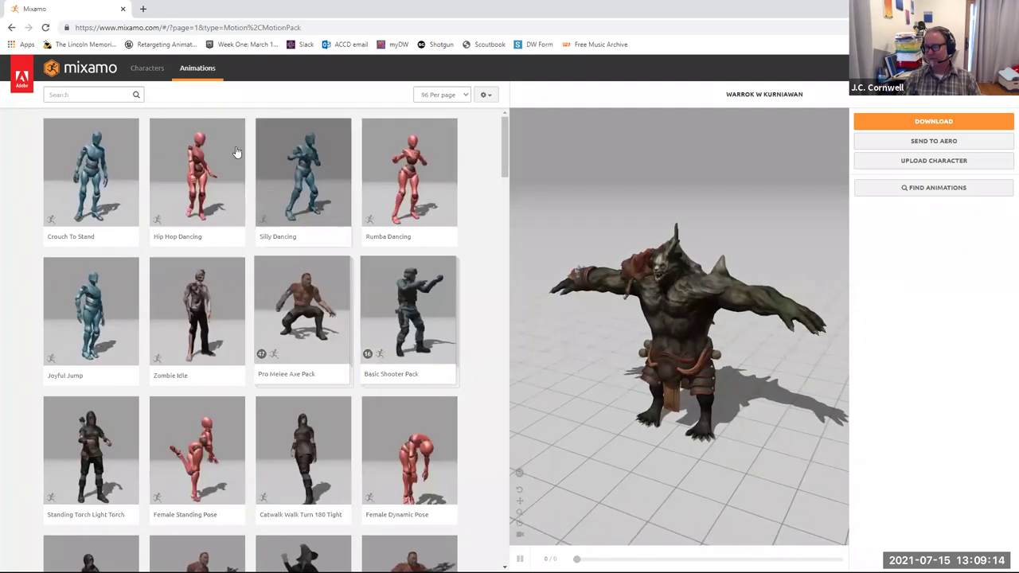
{"action": "left_click", "coordinate": [303, 191]}
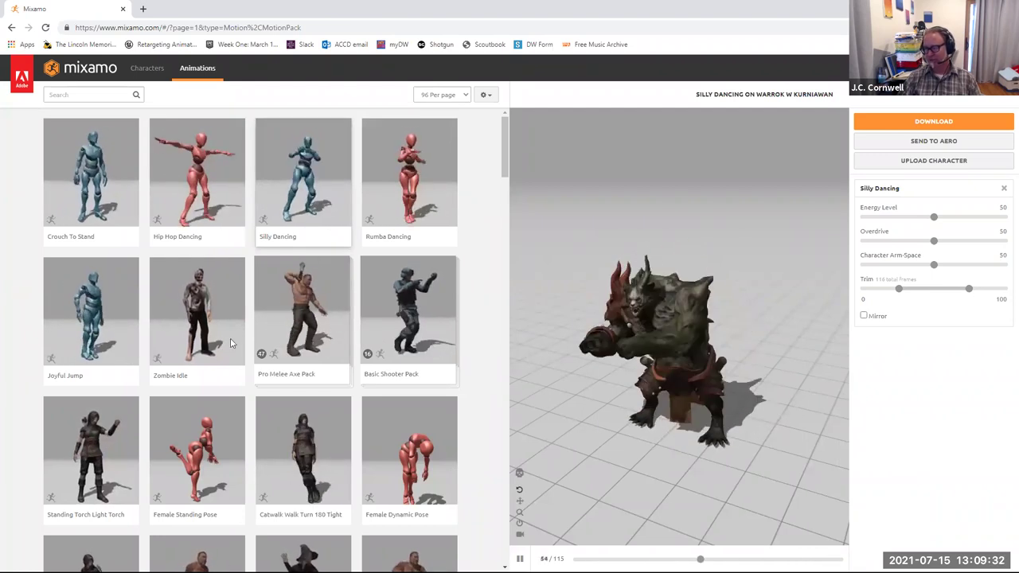
{"action": "left_click", "coordinate": [83, 332]}
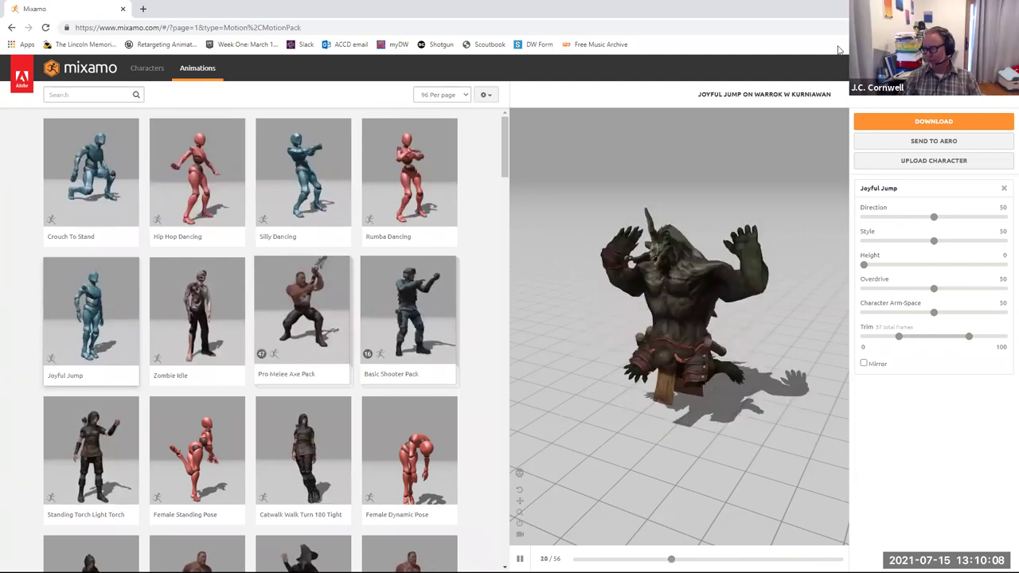
Step: Switch to the Epic Games Launcher and review the City Park Environment Collection's Marketplace page, including its purchase and compatibility details
{"action": "key", "text": "alt+Tab"}
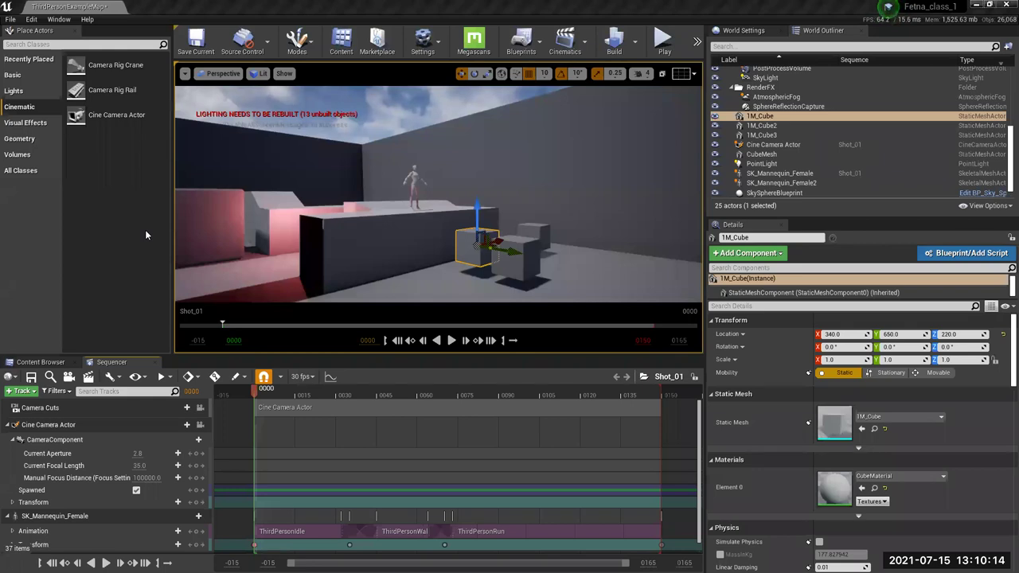
{"action": "key", "text": "alt+Tab"}
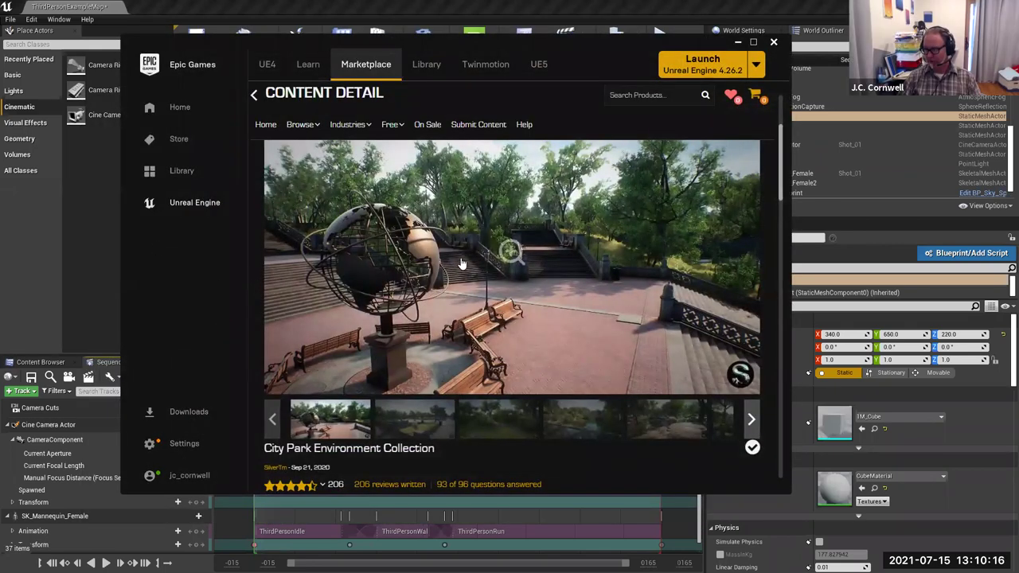
{"action": "scroll", "coordinate": [461, 263], "scroll_direction": "down", "scroll_amount": 3}
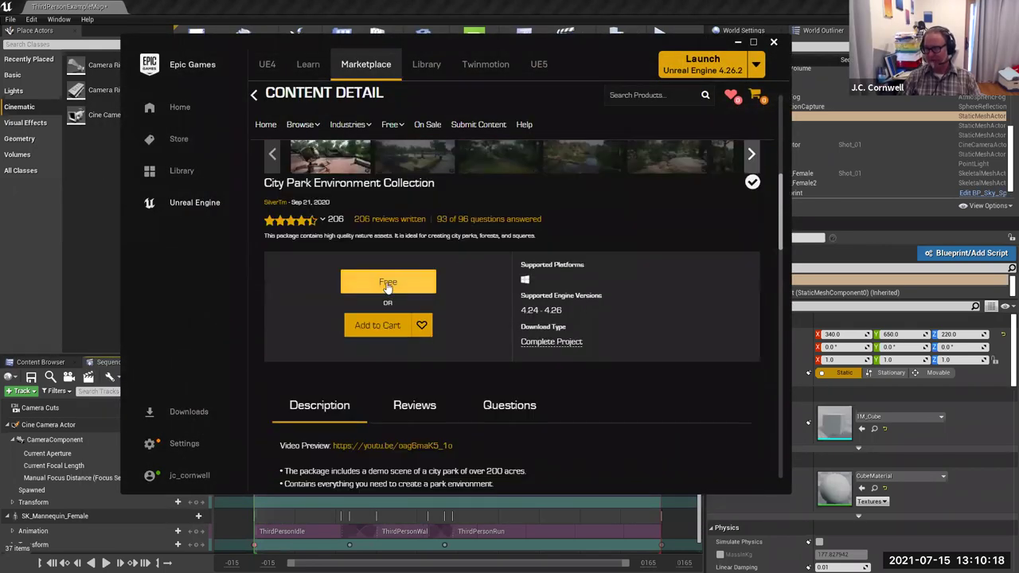
{"action": "scroll", "coordinate": [473, 303], "scroll_direction": "up", "scroll_amount": 3}
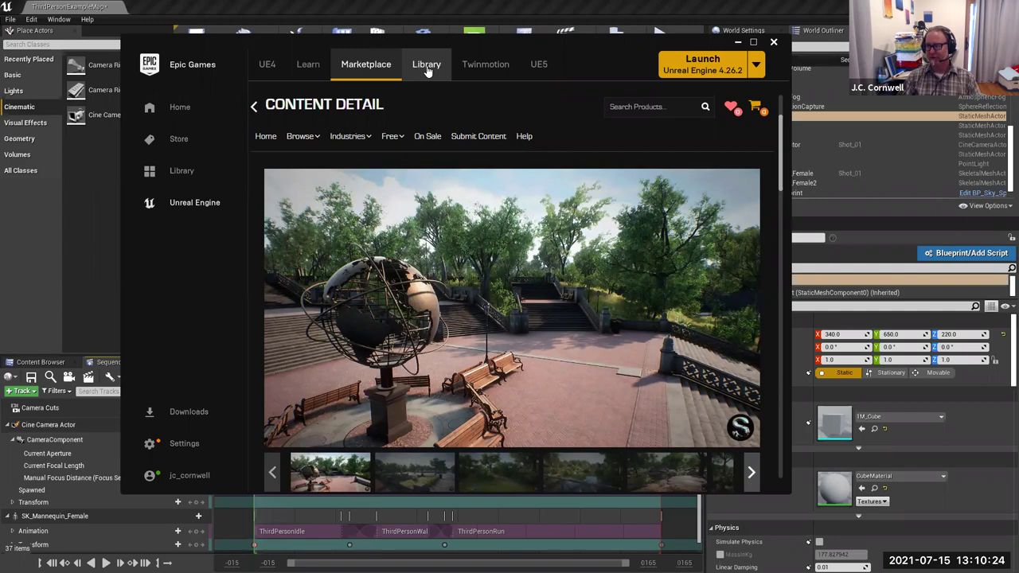
Step: Add the Medieval Castle Modular asset pack from the launcher's library to the Fetna_class_1 project
{"action": "left_click", "coordinate": [428, 69]}
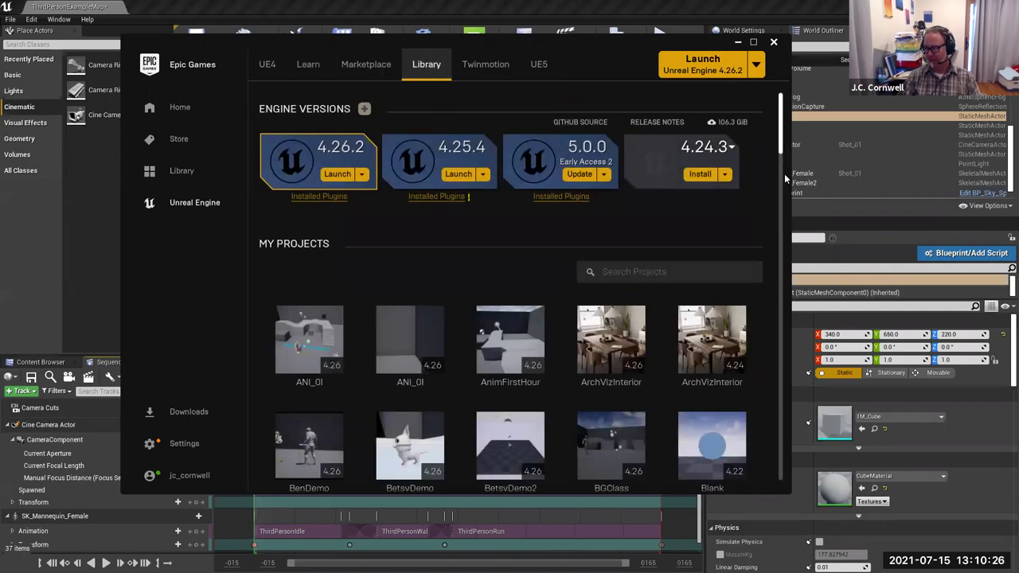
{"action": "left_click_drag", "start_coordinate": [780, 139], "coordinate": [779, 439]}
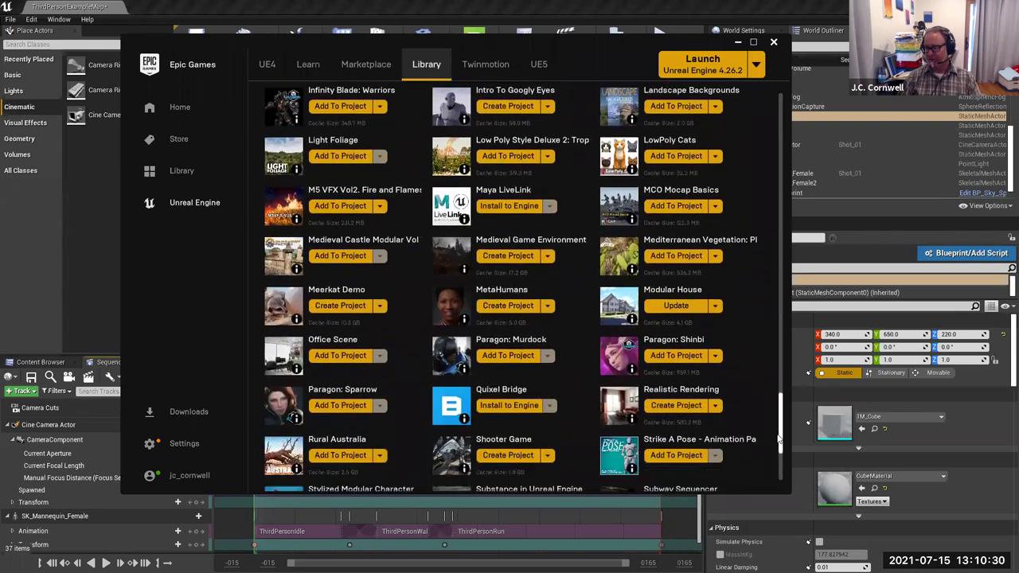
{"action": "scroll", "coordinate": [738, 427], "scroll_direction": "up", "scroll_amount": 2}
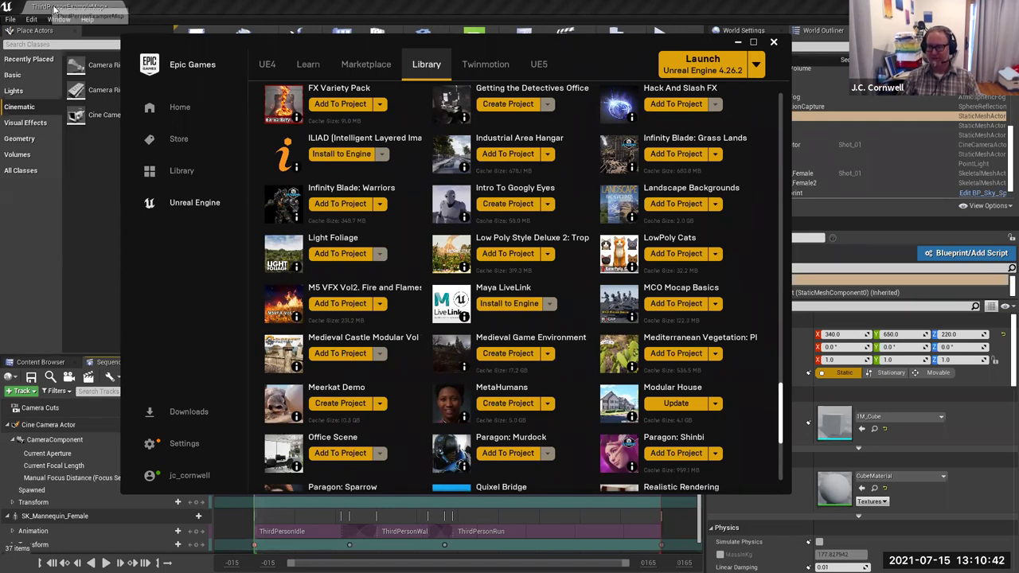
{"action": "left_click", "coordinate": [343, 356]}
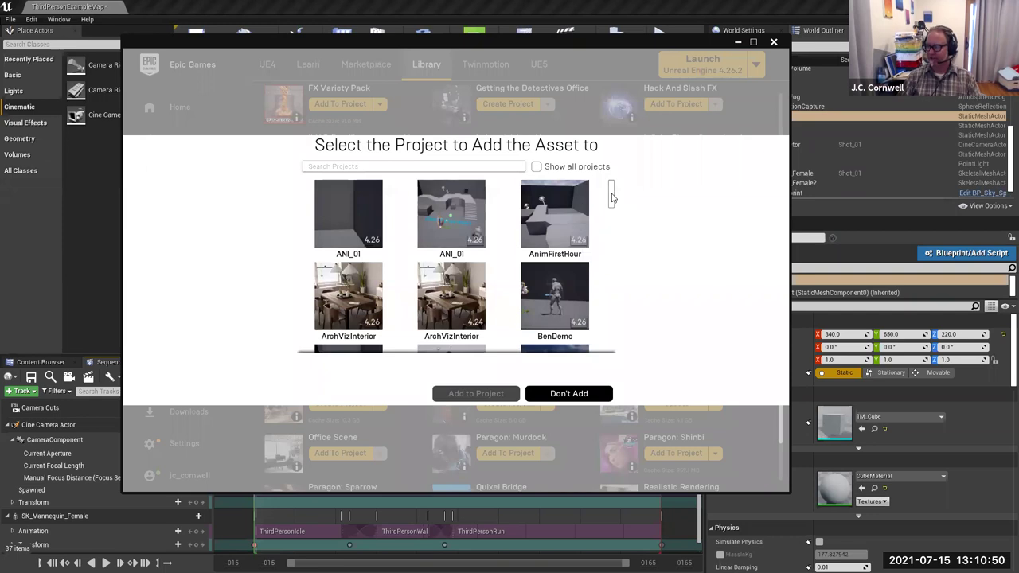
{"action": "left_click_drag", "start_coordinate": [611, 198], "coordinate": [615, 246]}
{"action": "left_click", "coordinate": [353, 290]}
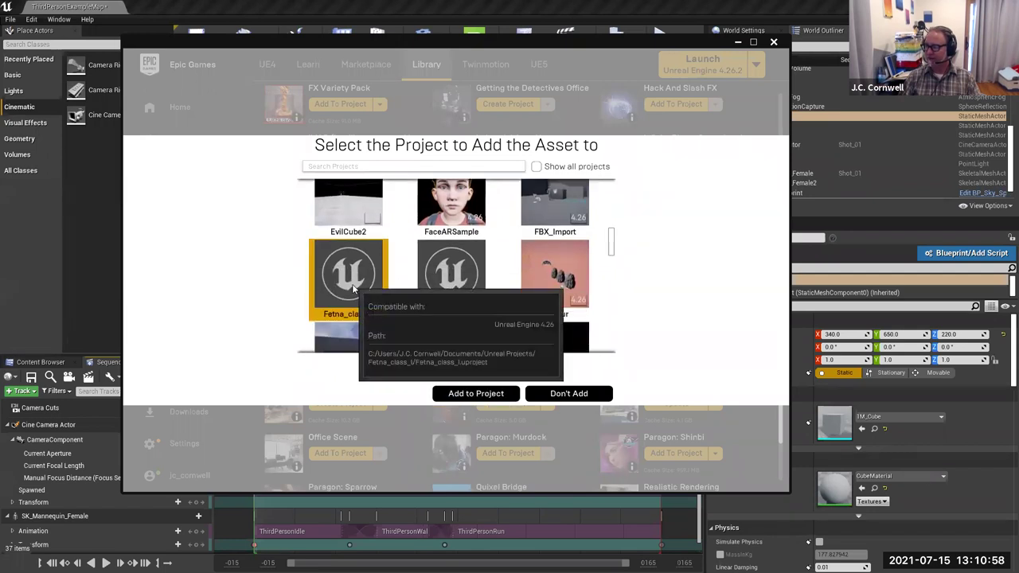
{"action": "left_click", "coordinate": [475, 393]}
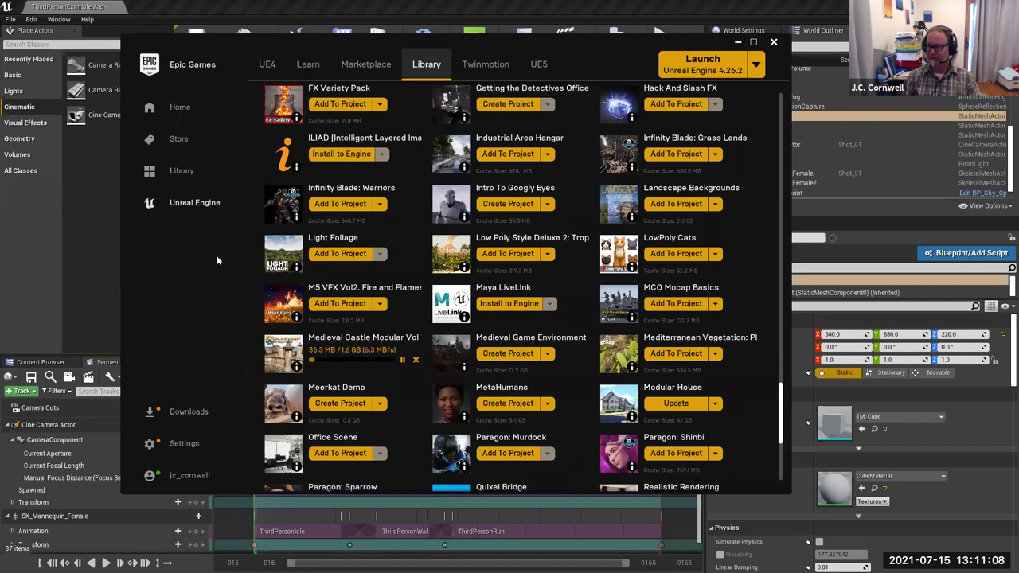
Step: Return to Unreal Editor and review the Third Person pack among the Blueprint feature packs without adding it
{"action": "left_click", "coordinate": [80, 7]}
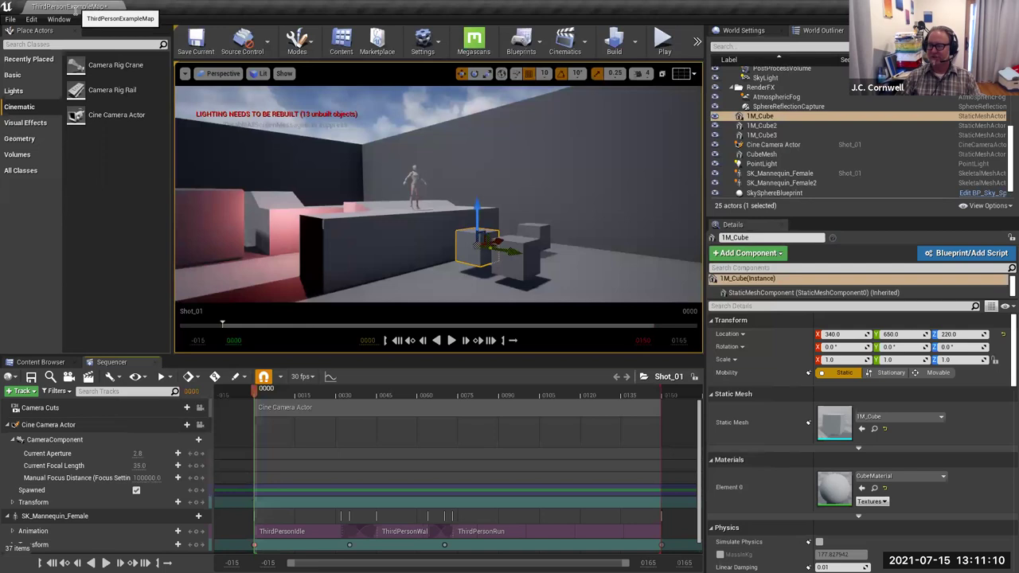
{"action": "left_click", "coordinate": [41, 361]}
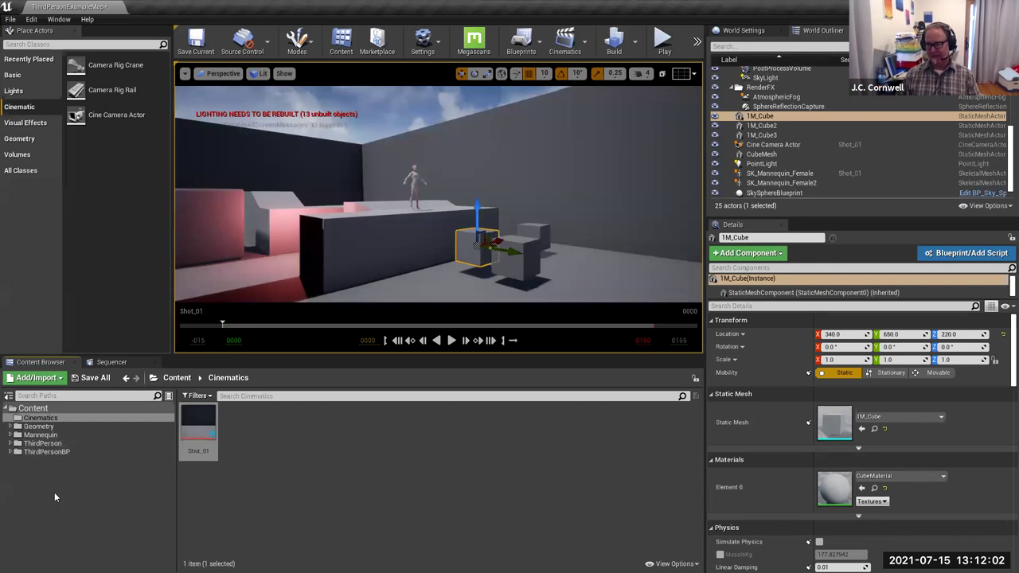
{"action": "left_click", "coordinate": [36, 377]}
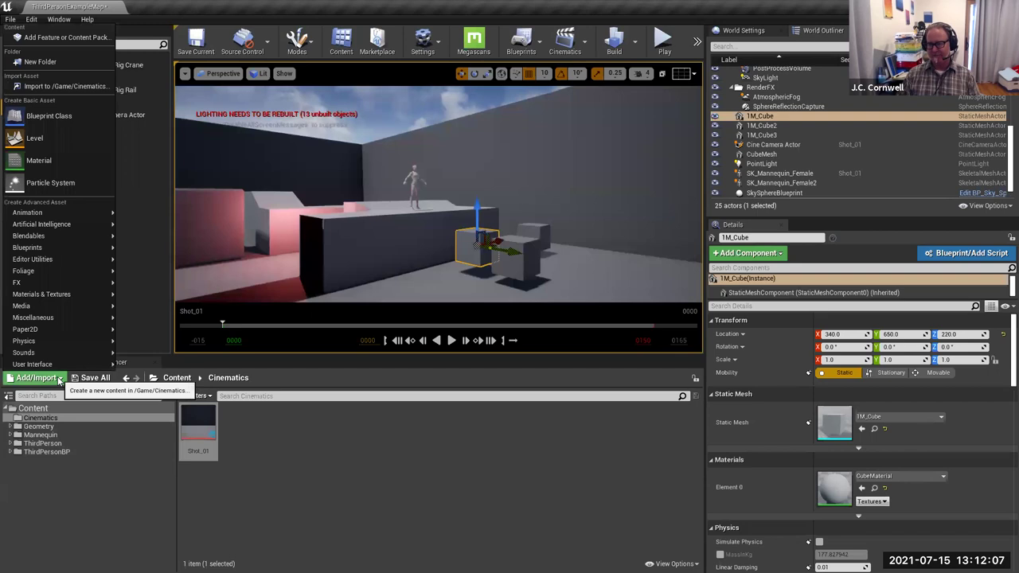
{"action": "left_click", "coordinate": [78, 39]}
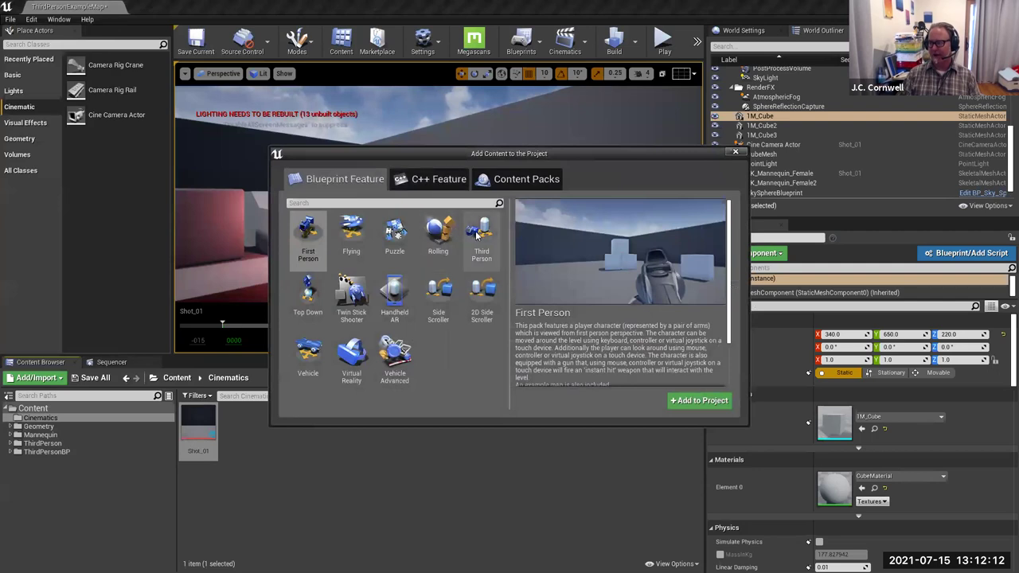
{"action": "left_click", "coordinate": [481, 243]}
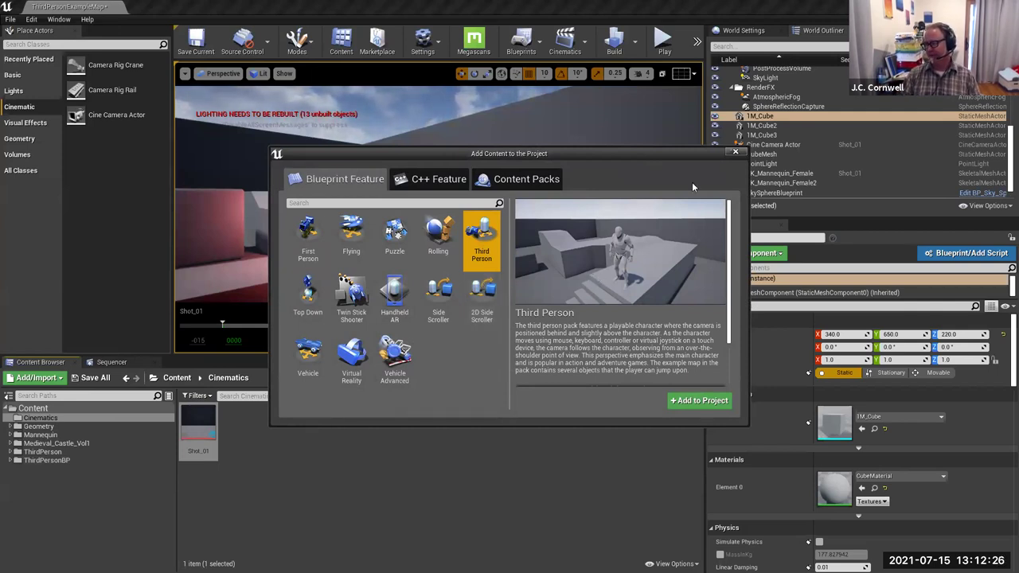
{"action": "left_click", "coordinate": [734, 153]}
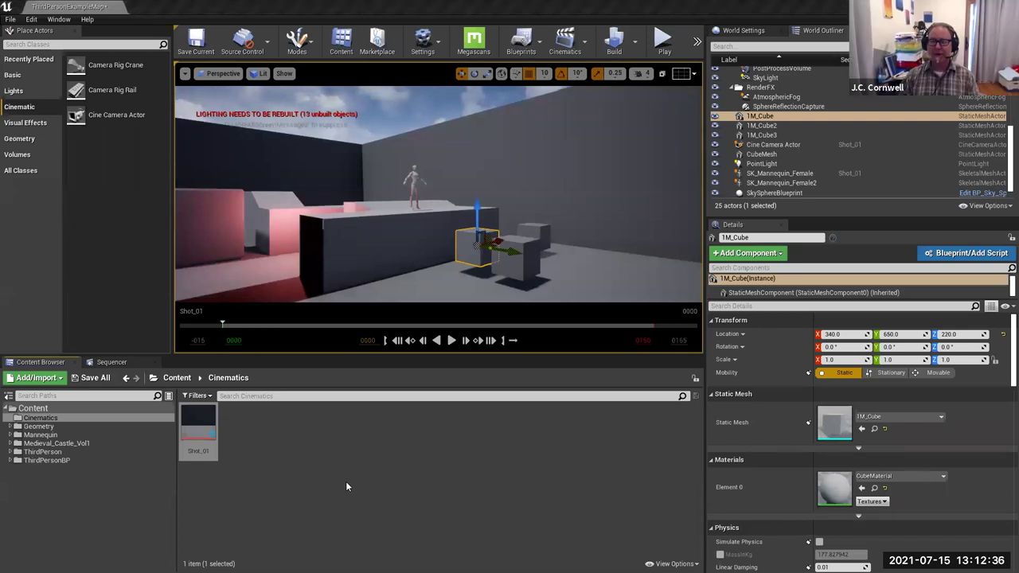
Step: Check the Medieval Castle pack's installation progress in the Epic Games Launcher and return to Unreal Editor
{"action": "key", "text": "alt+Tab"}
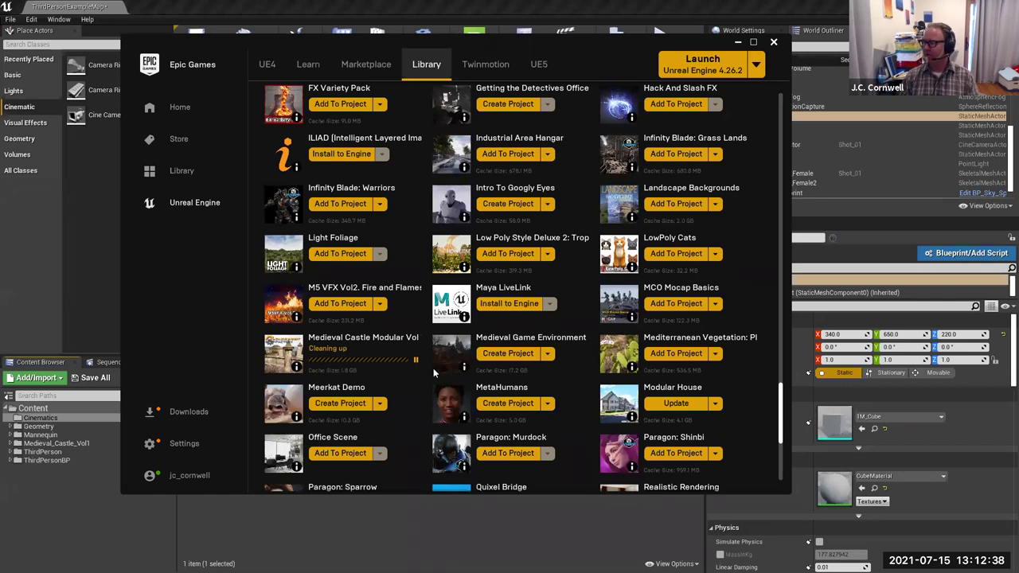
{"action": "scroll", "coordinate": [416, 382], "scroll_direction": "up", "scroll_amount": 1}
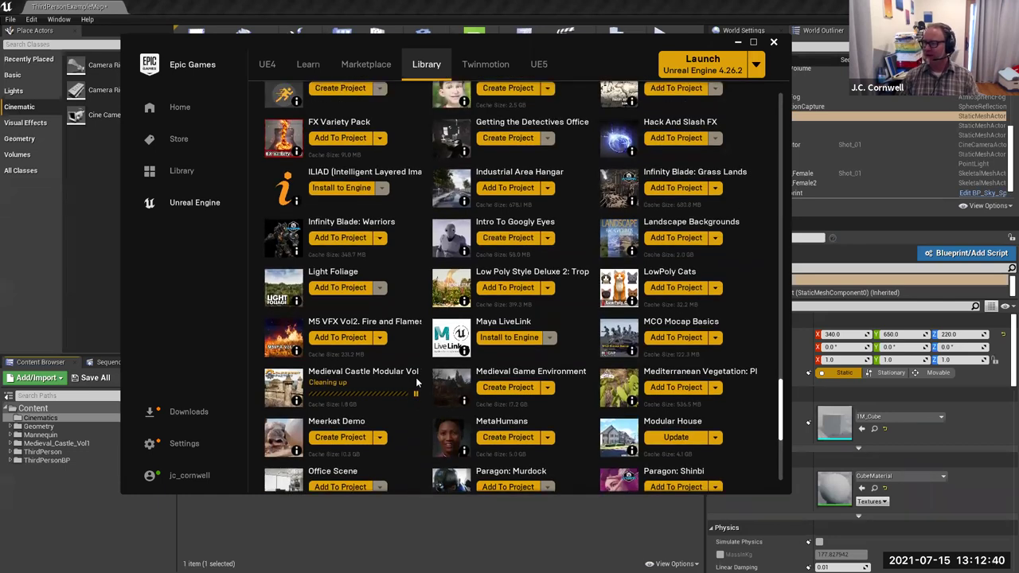
{"action": "scroll", "coordinate": [415, 382], "scroll_direction": "down", "scroll_amount": 1}
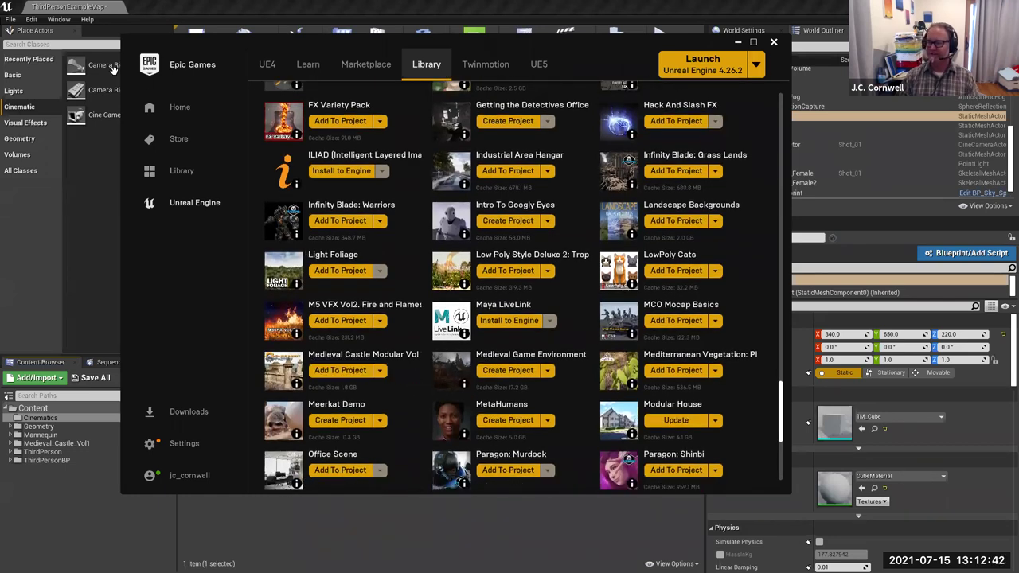
{"action": "left_click", "coordinate": [66, 8]}
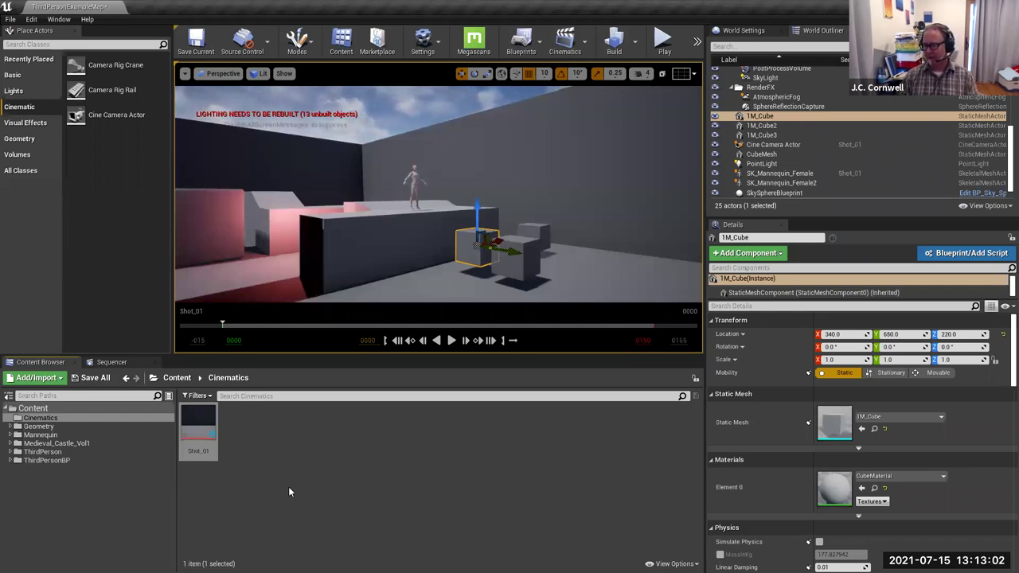
Step: Open the Demo_Scene level from Medieval_Castle_Vol1's Maps folder without saving ThirdPersonExampleMap, and dismiss the message log
{"action": "double_click", "coordinate": [48, 447]}
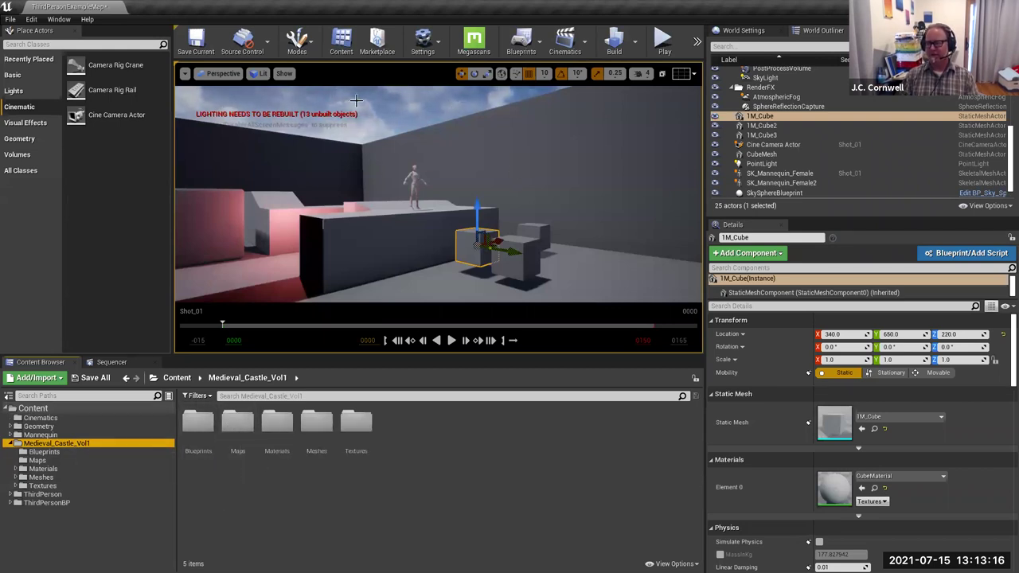
{"action": "double_click", "coordinate": [238, 424]}
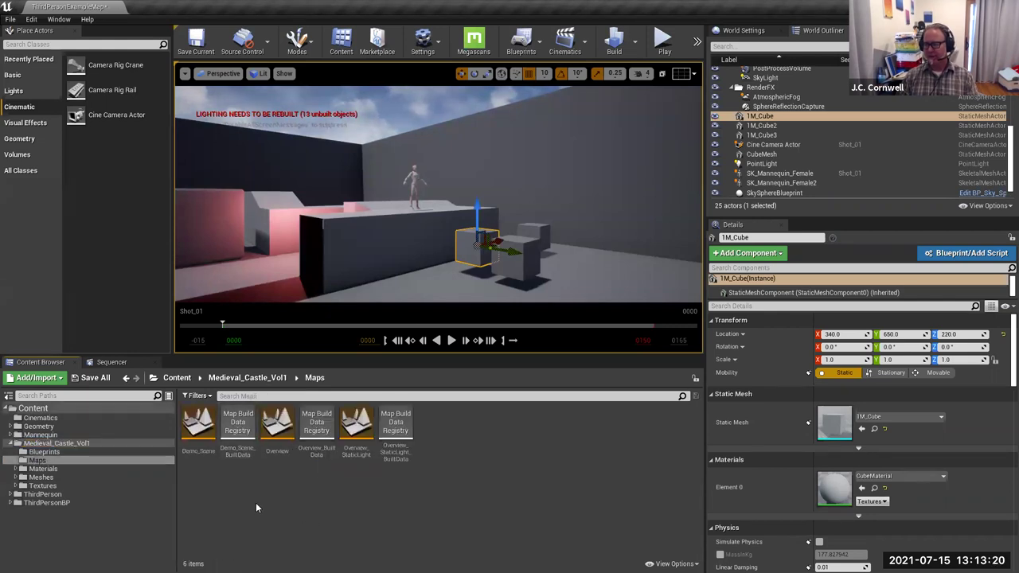
{"action": "double_click", "coordinate": [199, 424]}
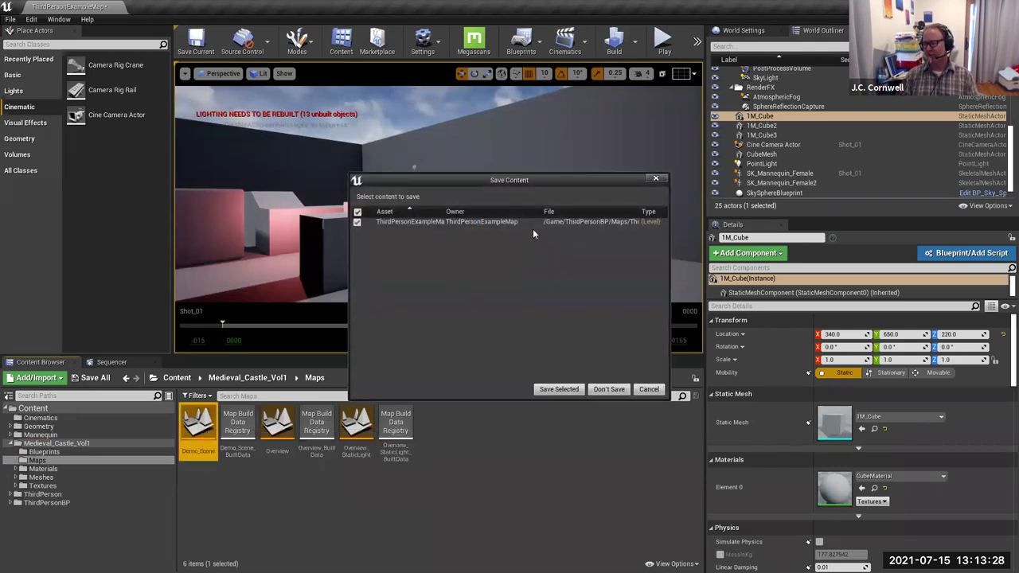
{"action": "left_click", "coordinate": [608, 389]}
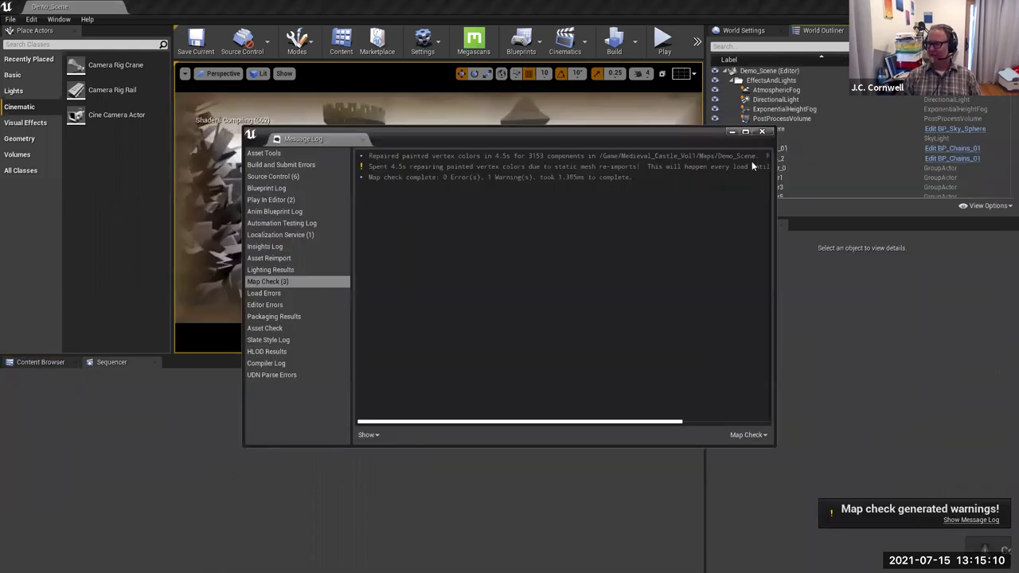
{"action": "left_click", "coordinate": [761, 132]}
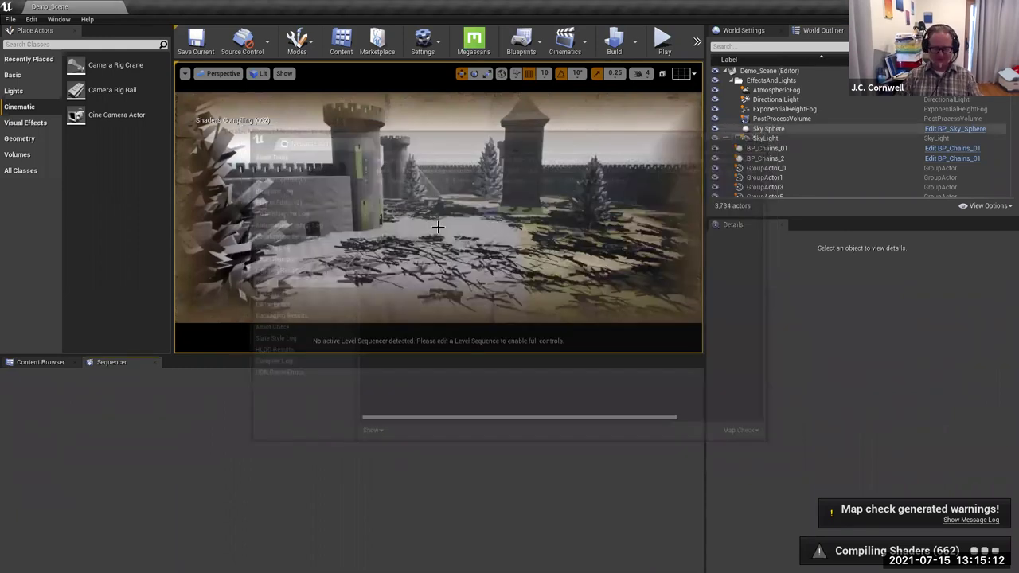
Step: Explore the castle courtyard in Demo_Scene, examining the towers, walls, trees and grassy ground from several viewpoints
{"action": "right_click_drag", "start_coordinate": [438, 207], "coordinate": [591, 326]}
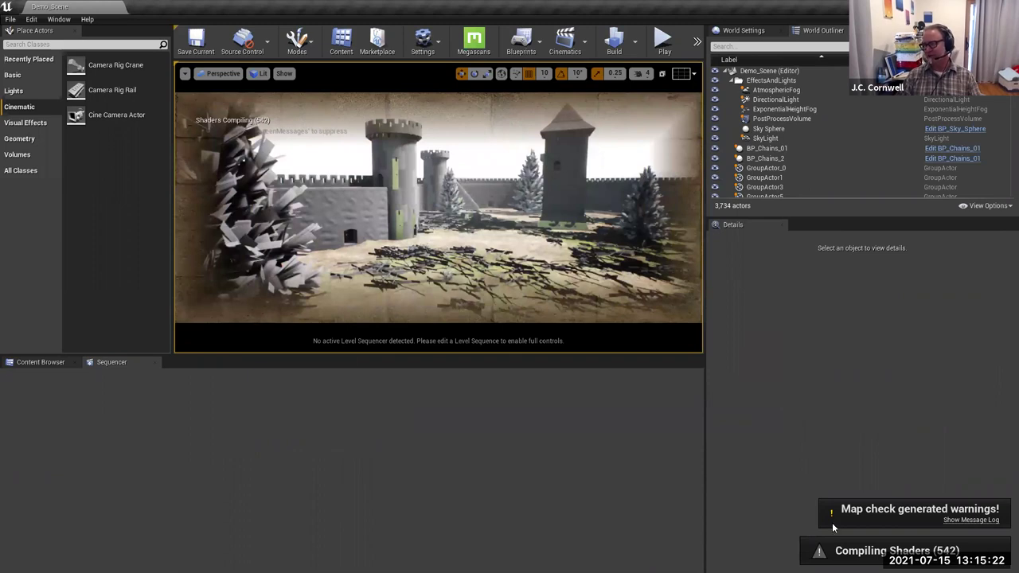
{"action": "left_click_drag", "start_coordinate": [532, 270], "coordinate": [537, 237]}
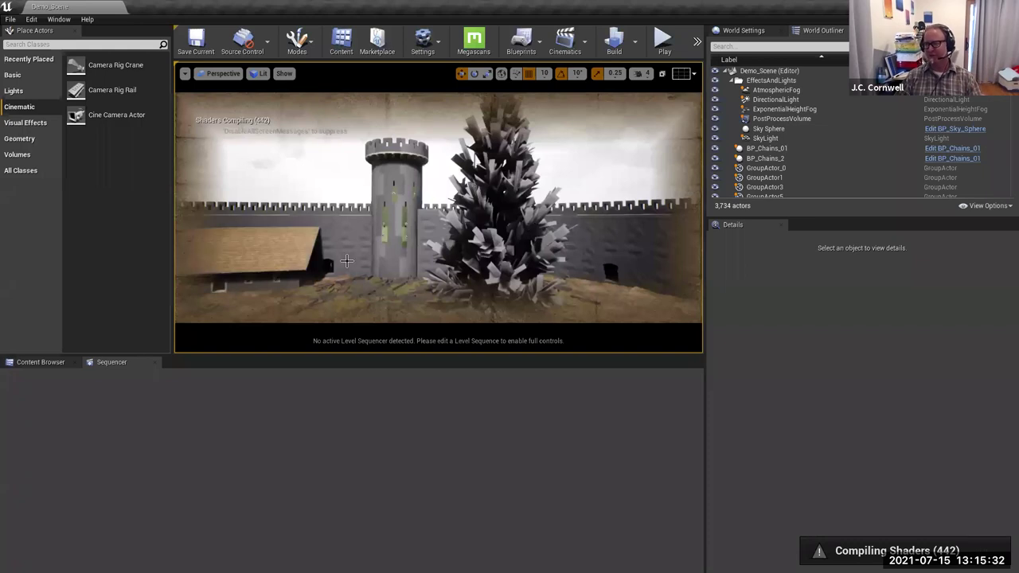
{"action": "right_click_drag", "start_coordinate": [446, 207], "coordinate": [478, 206]}
{"action": "scroll", "coordinate": [346, 330], "scroll_direction": "up", "scroll_amount": 1}
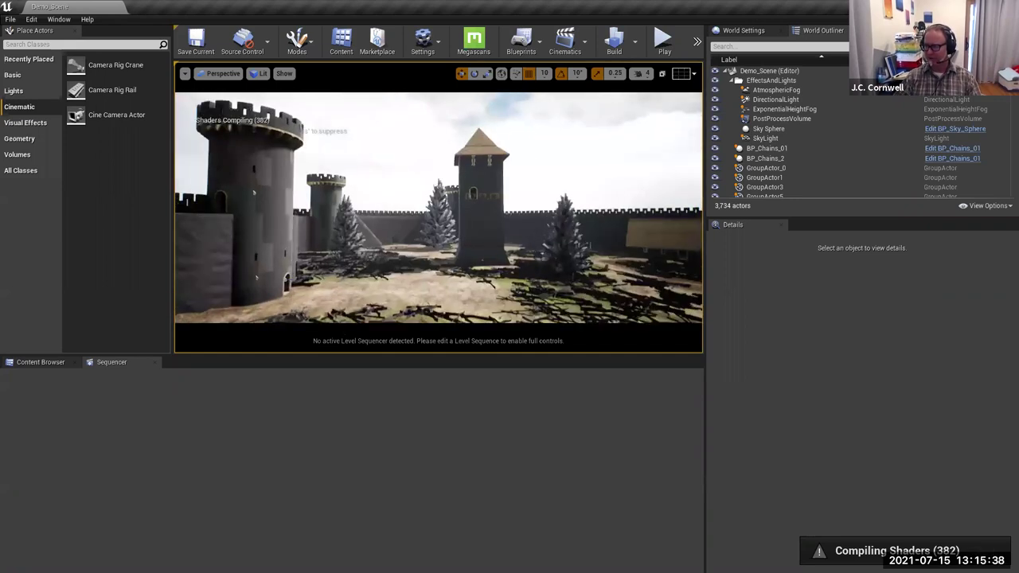
{"action": "scroll", "coordinate": [386, 292], "scroll_direction": "up", "scroll_amount": 1}
{"action": "right_click_drag", "start_coordinate": [387, 292], "coordinate": [434, 285]}
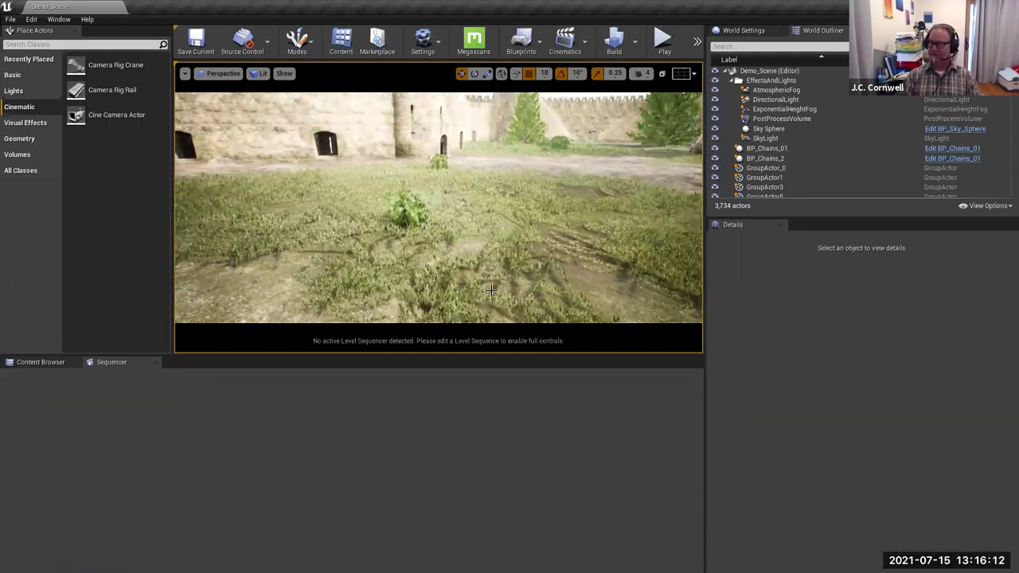
{"action": "right_click_drag", "start_coordinate": [437, 207], "coordinate": [478, 183]}
{"action": "right_click_drag", "start_coordinate": [486, 282], "coordinate": [509, 283]}
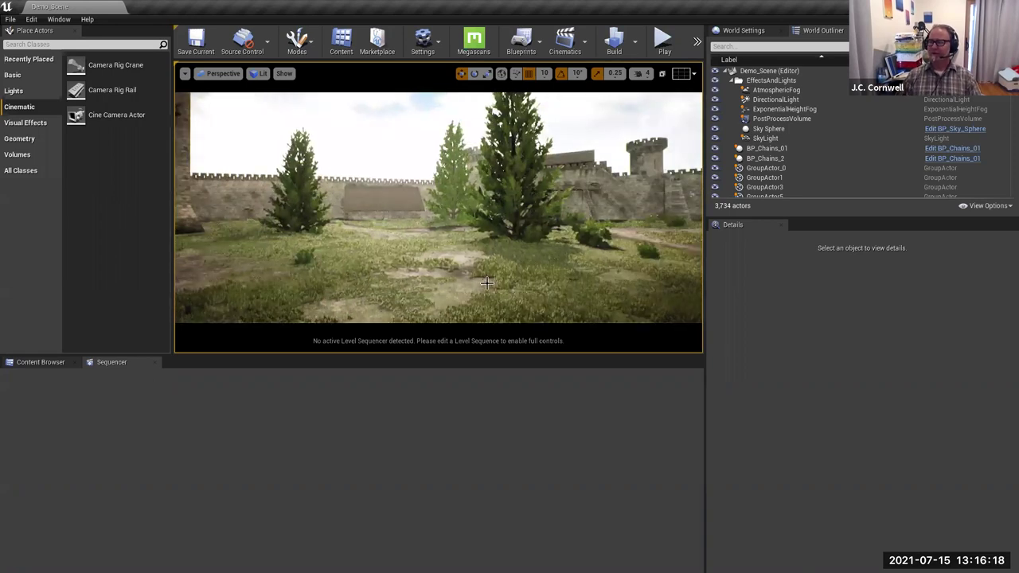